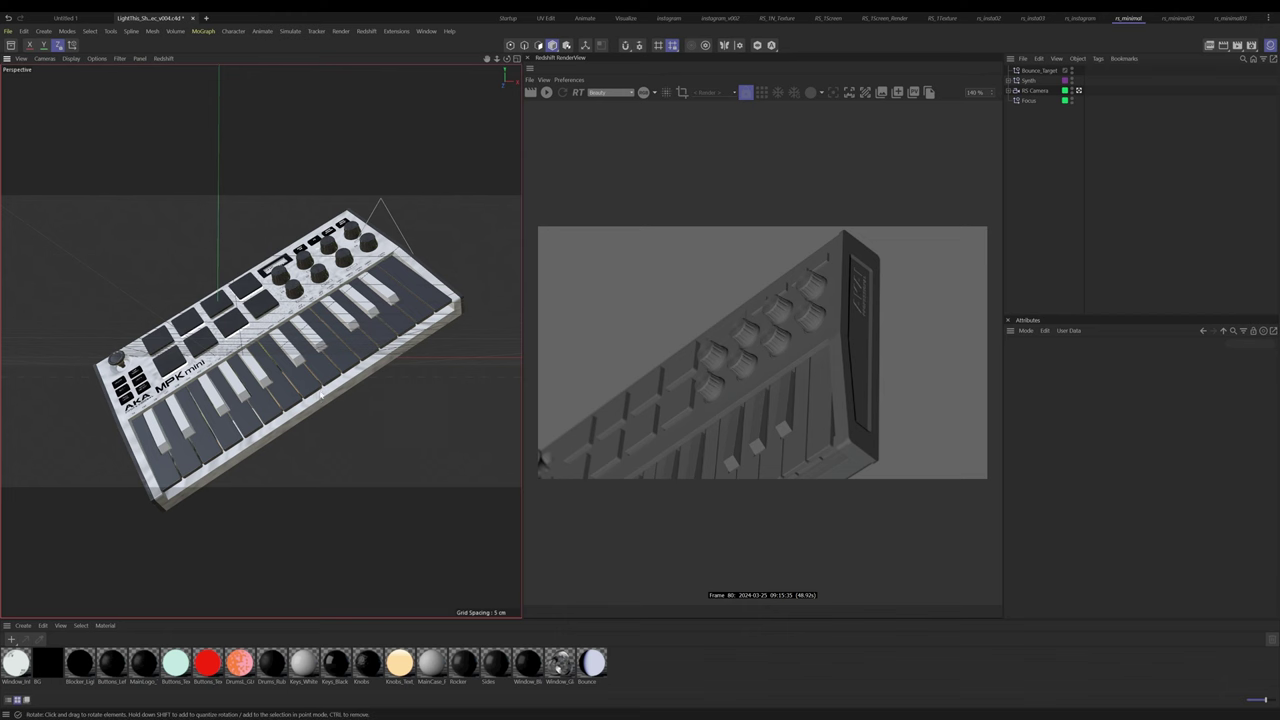
# Examine the synth model from several angles and through the RS Camera, including the camera's projection settings
pyautogui.middleClick(331, 416)
pyautogui.middleClick(310, 448)
pyautogui.keyDown('alt'); pyautogui.moveTo(294, 377); pyautogui.dragTo(230, 388); pyautogui.keyUp('alt')
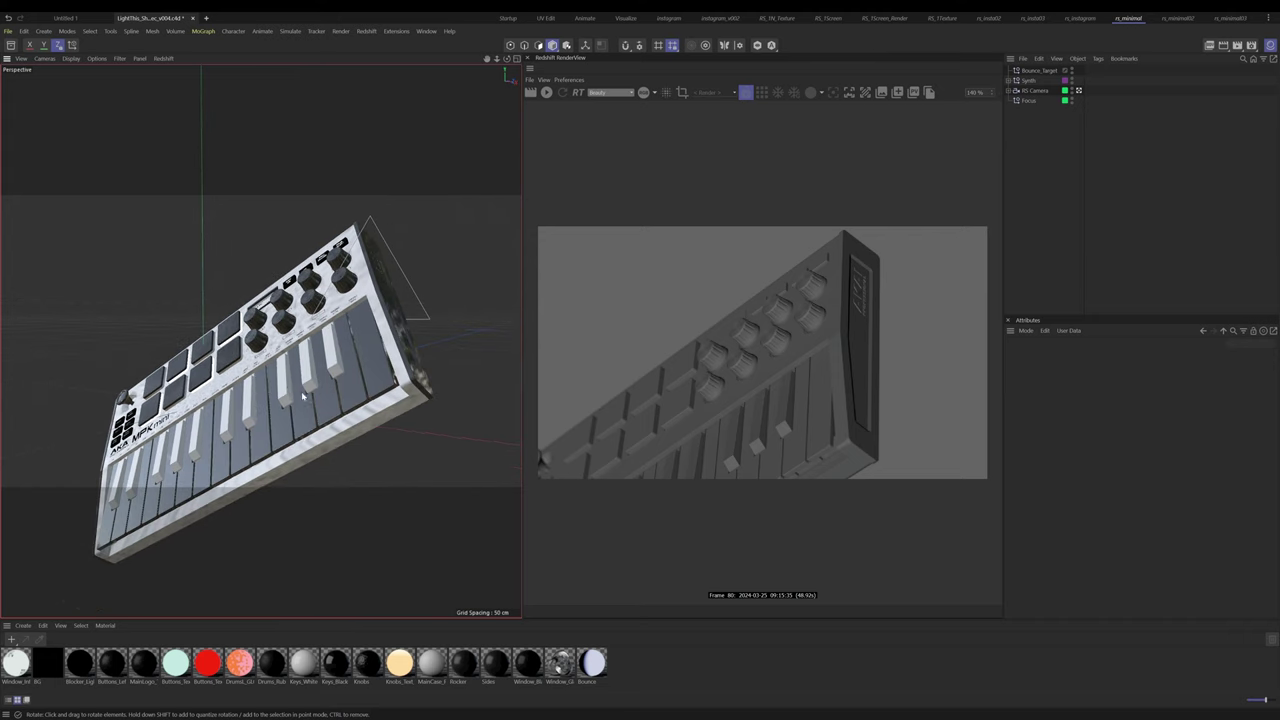
pyautogui.middleClick(304, 397)
pyautogui.middleClick(272, 250)
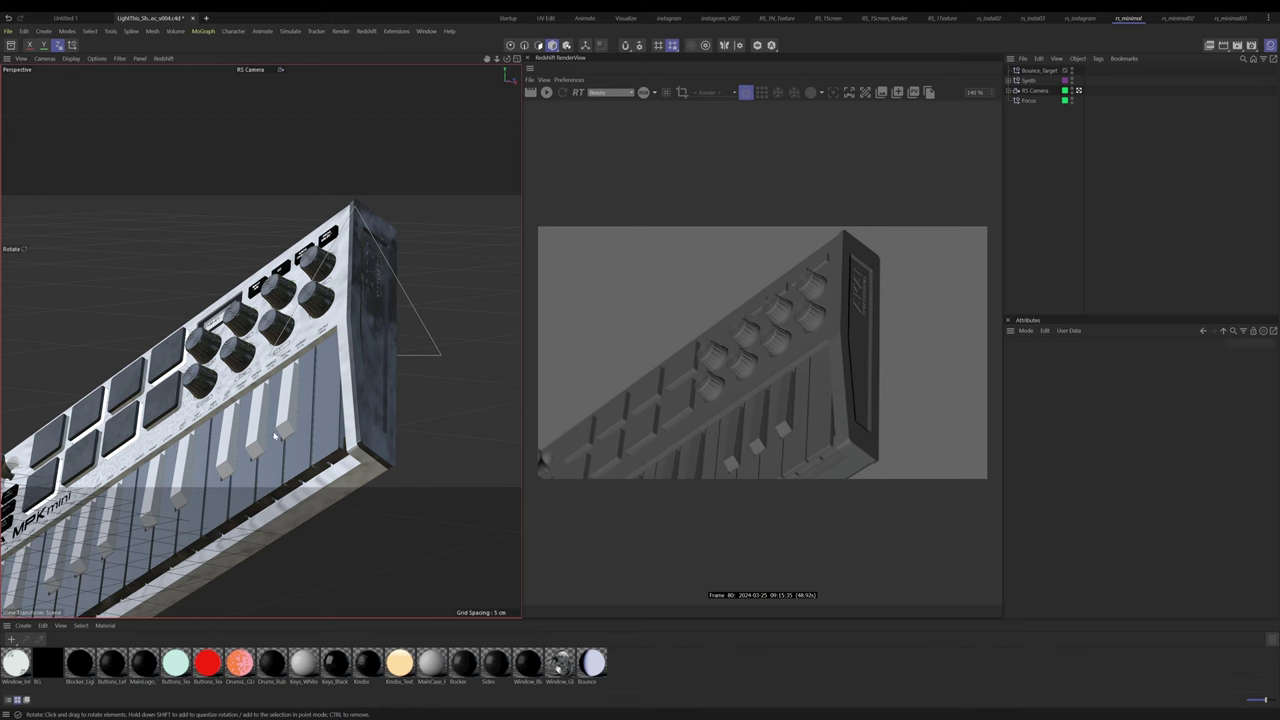
pyautogui.click(1033, 91)
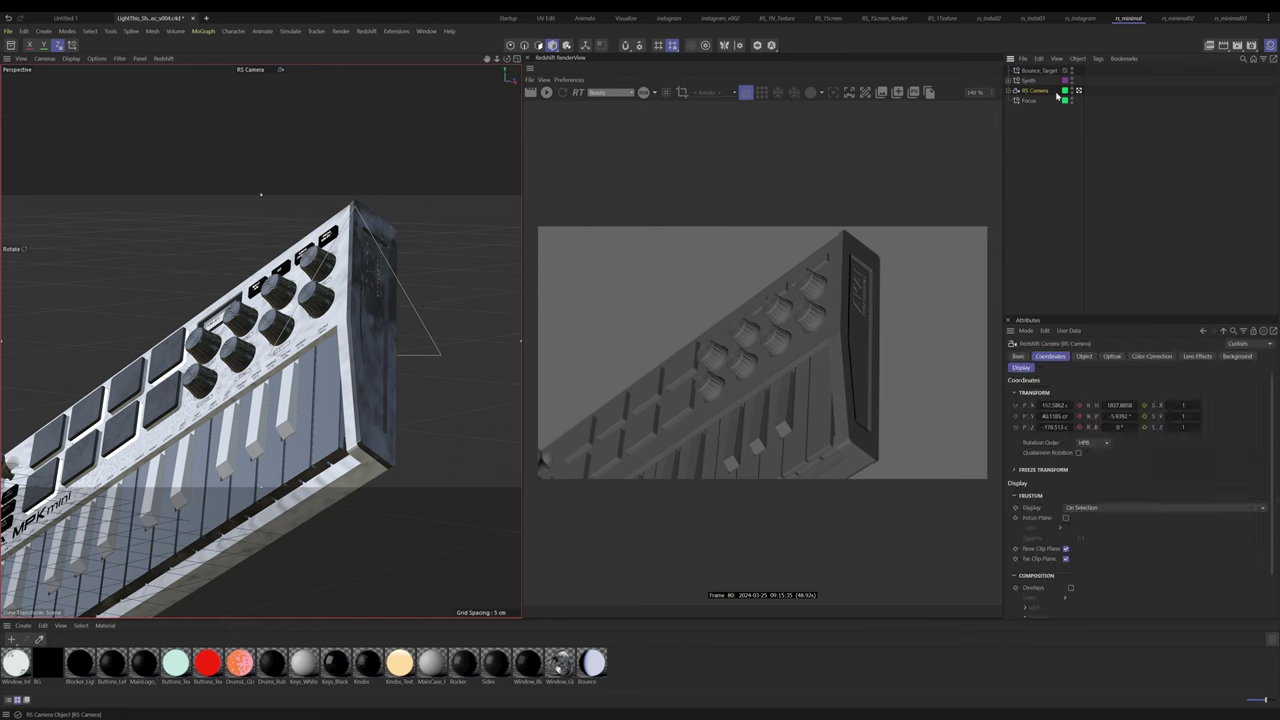
pyautogui.click(1084, 356)
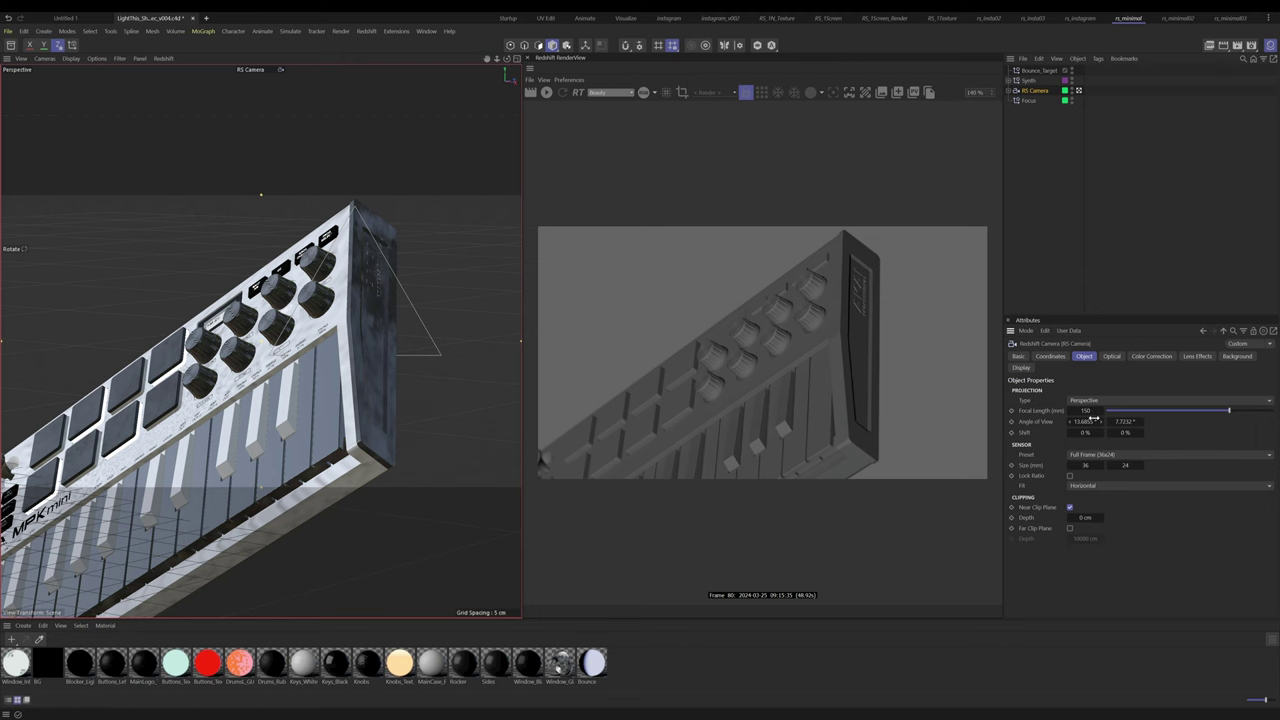
# Examine the RS Camera's placement and frustum relative to the synth in the perspective and top views
pyautogui.middleClick(320, 464)
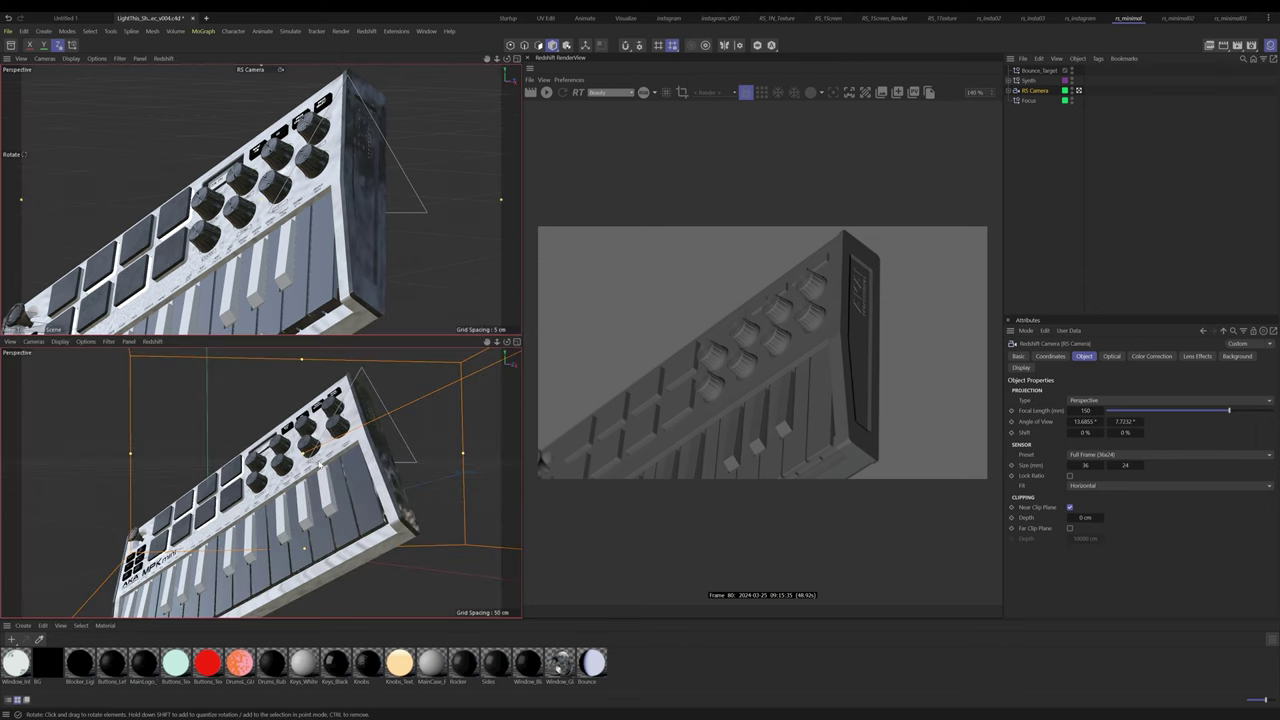
pyautogui.middleClick(320, 464)
pyautogui.keyDown('alt'); pyautogui.moveTo(320, 462); pyautogui.dragTo(209, 400, button='right'); pyautogui.keyUp('alt')
pyautogui.keyDown('alt'); pyautogui.moveTo(209, 400); pyautogui.dragTo(380, 414); pyautogui.keyUp('alt')
pyautogui.keyDown('alt'); pyautogui.moveTo(380, 414); pyautogui.dragTo(270, 376, button='middle'); pyautogui.keyUp('alt')
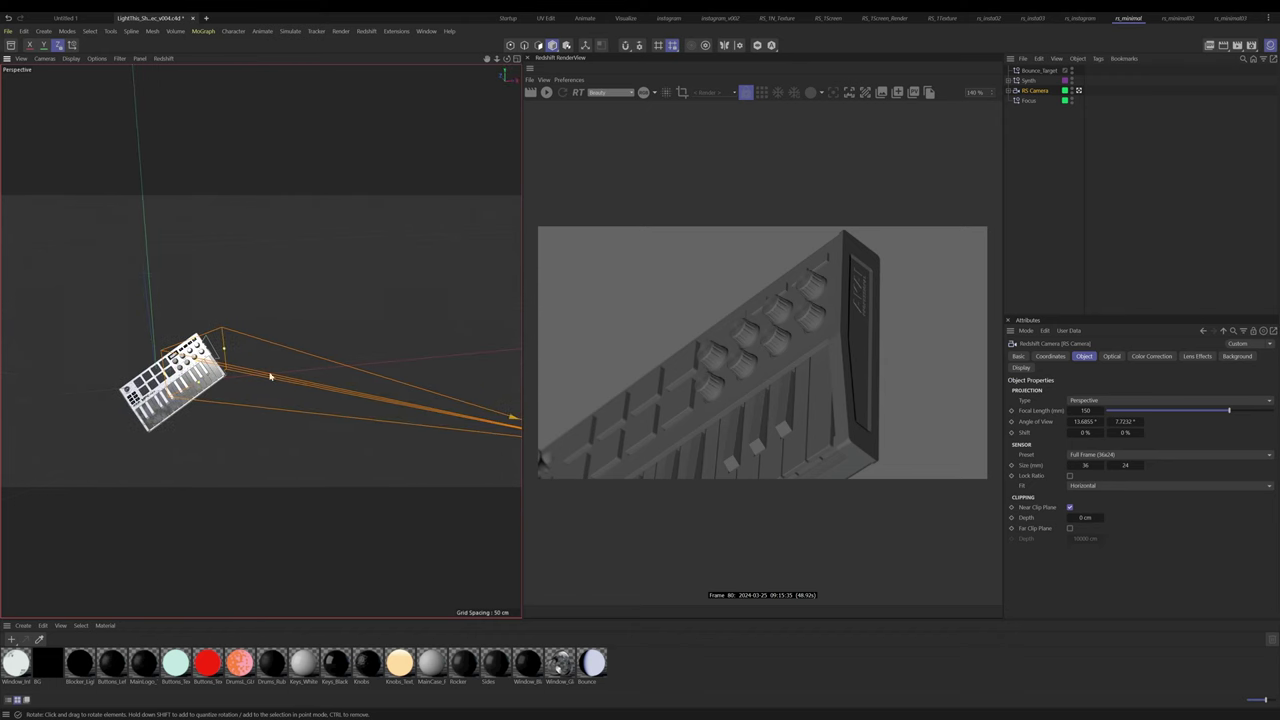
pyautogui.moveTo(270, 376)
pyautogui.keyDown('alt'); pyautogui.mouseDown()
pyautogui.moveTo(325, 384)
pyautogui.moveTo(273, 370)
pyautogui.mouseUp(); pyautogui.keyUp('alt')
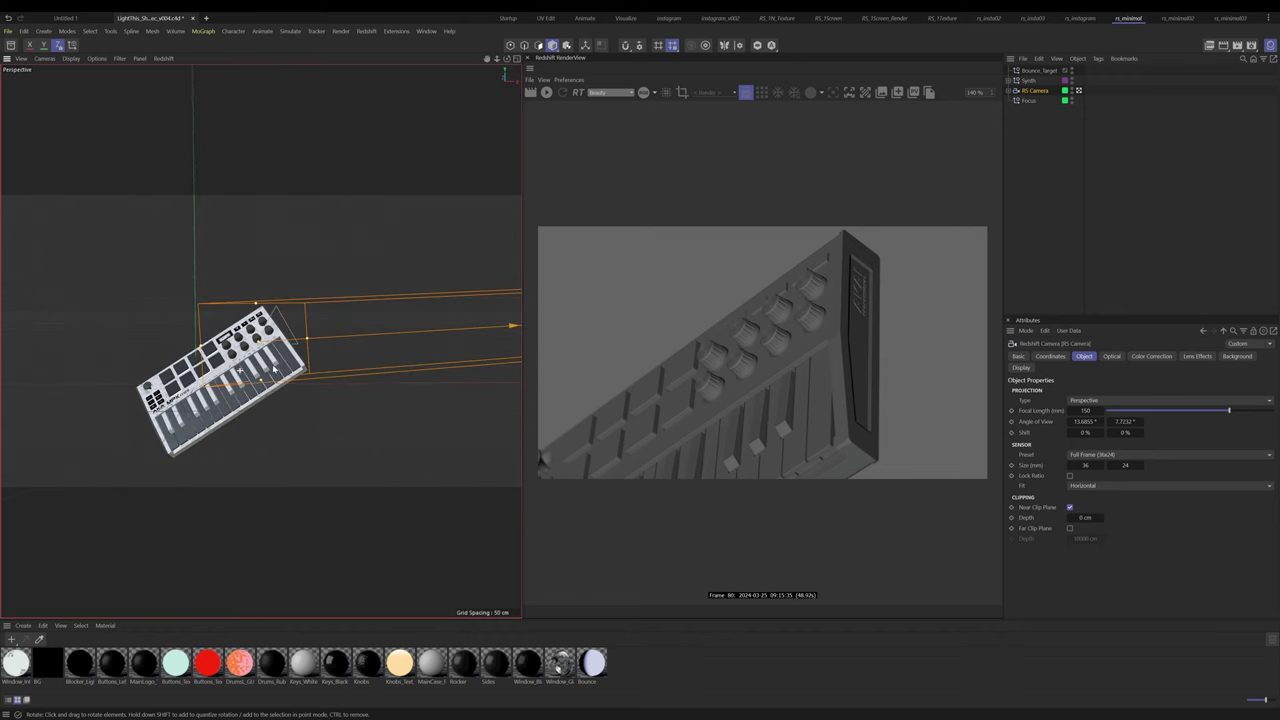
pyautogui.keyDown('alt'); pyautogui.moveTo(273, 370); pyautogui.dragTo(250, 337, button='middle'); pyautogui.keyUp('alt')
pyautogui.keyDown('alt'); pyautogui.moveTo(250, 337); pyautogui.dragTo(297, 354, button='right'); pyautogui.keyUp('alt')
pyautogui.keyDown('alt'); pyautogui.moveTo(297, 354); pyautogui.dragTo(297, 403); pyautogui.keyUp('alt')
pyautogui.press('F2')
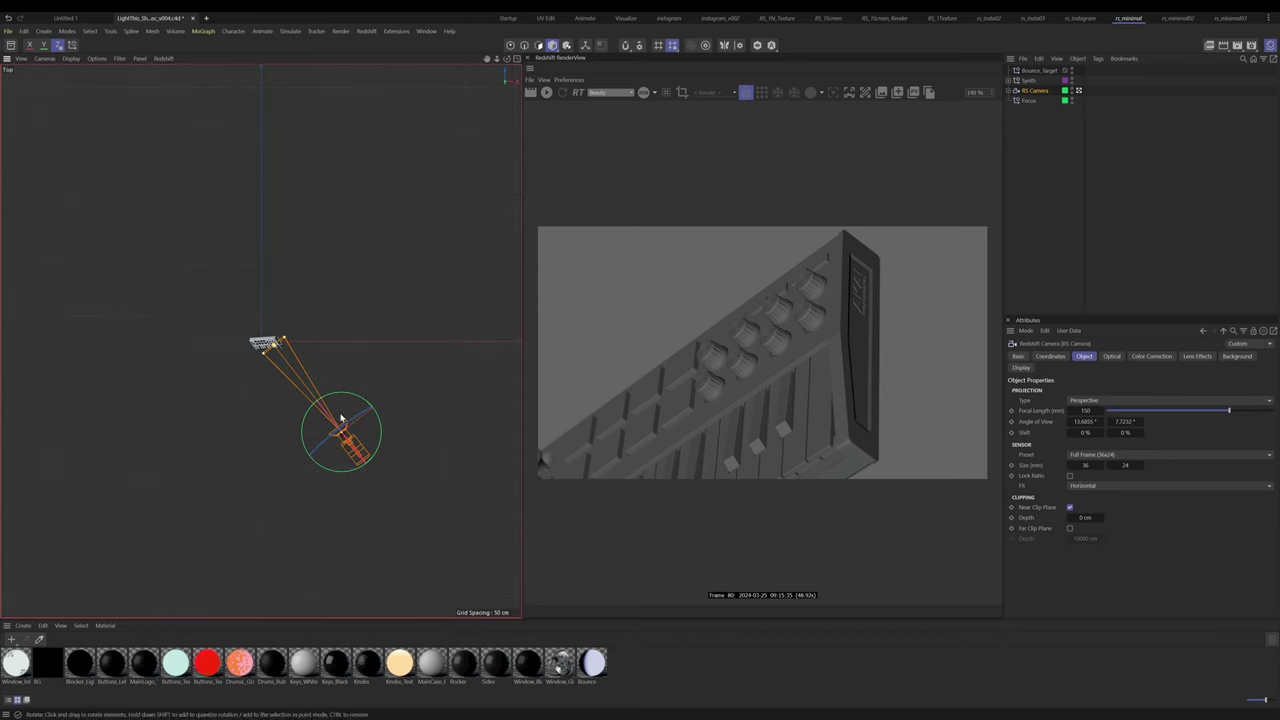
pyautogui.scroll(5, 315, 400)
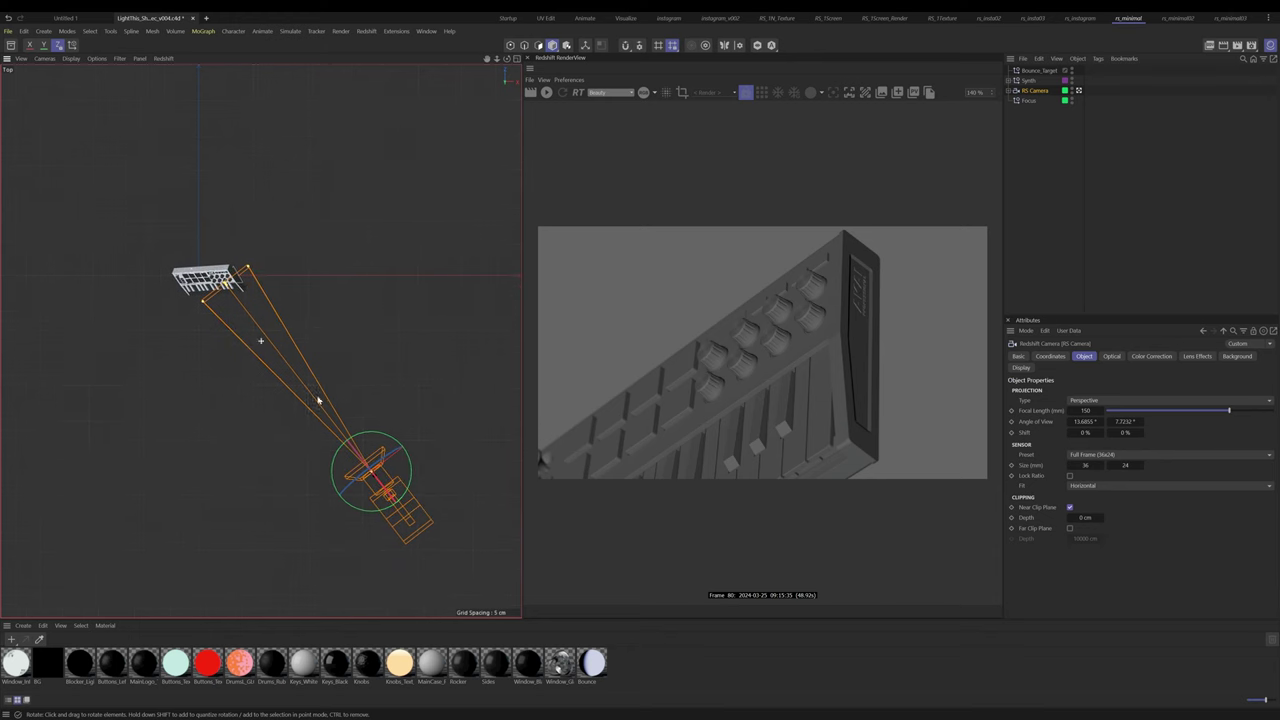
pyautogui.press('F1')
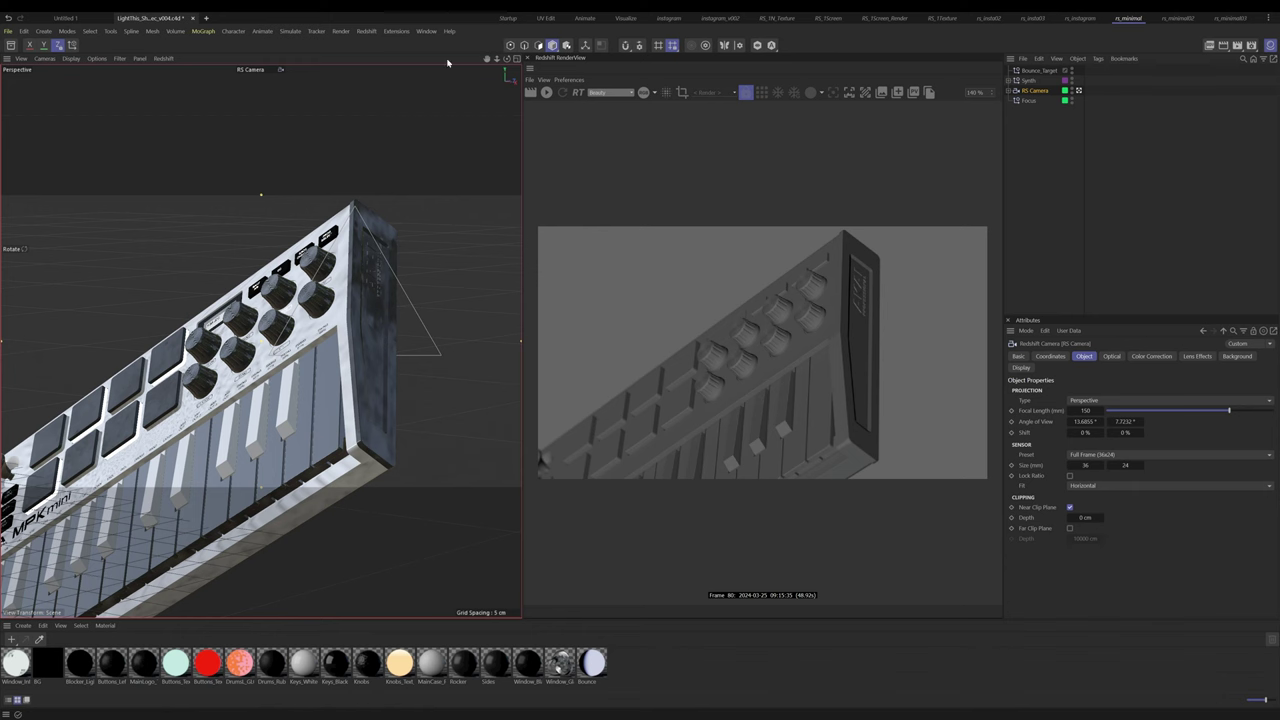
# Open the Picture Viewer to examine the reference render, and move its window out of the workspace
pyautogui.click(426, 31)
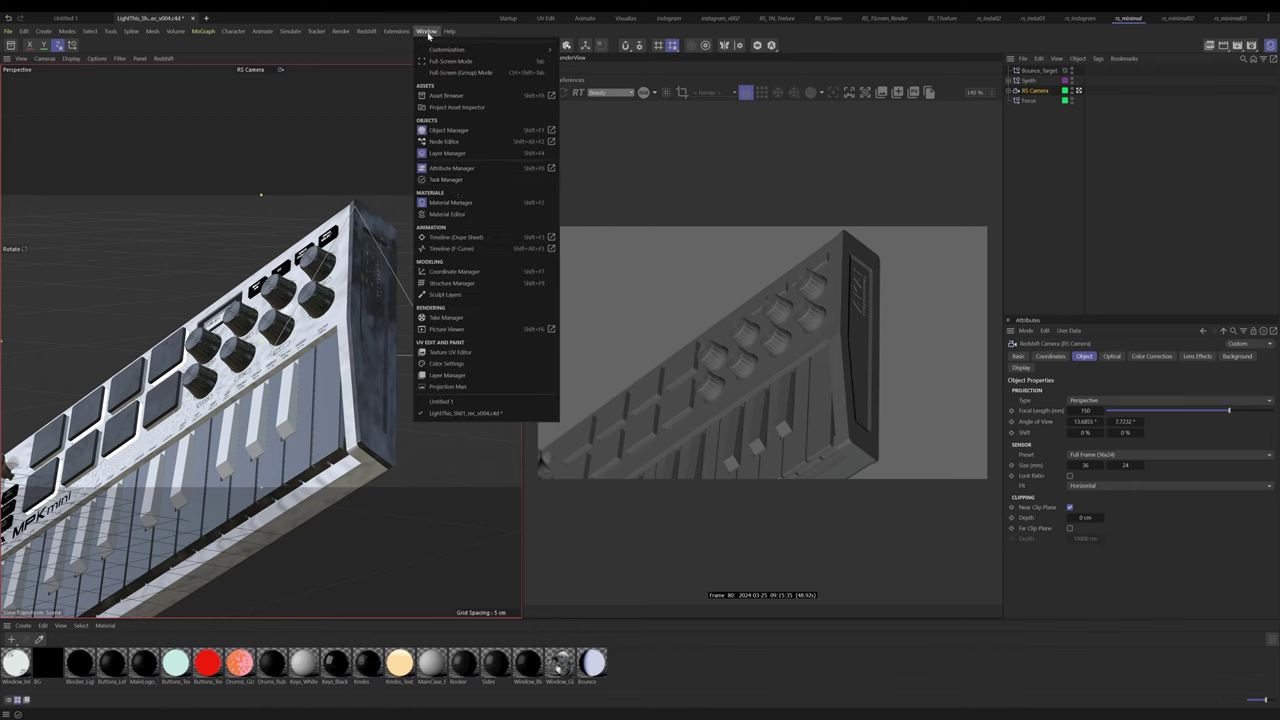
pyautogui.click(478, 329)
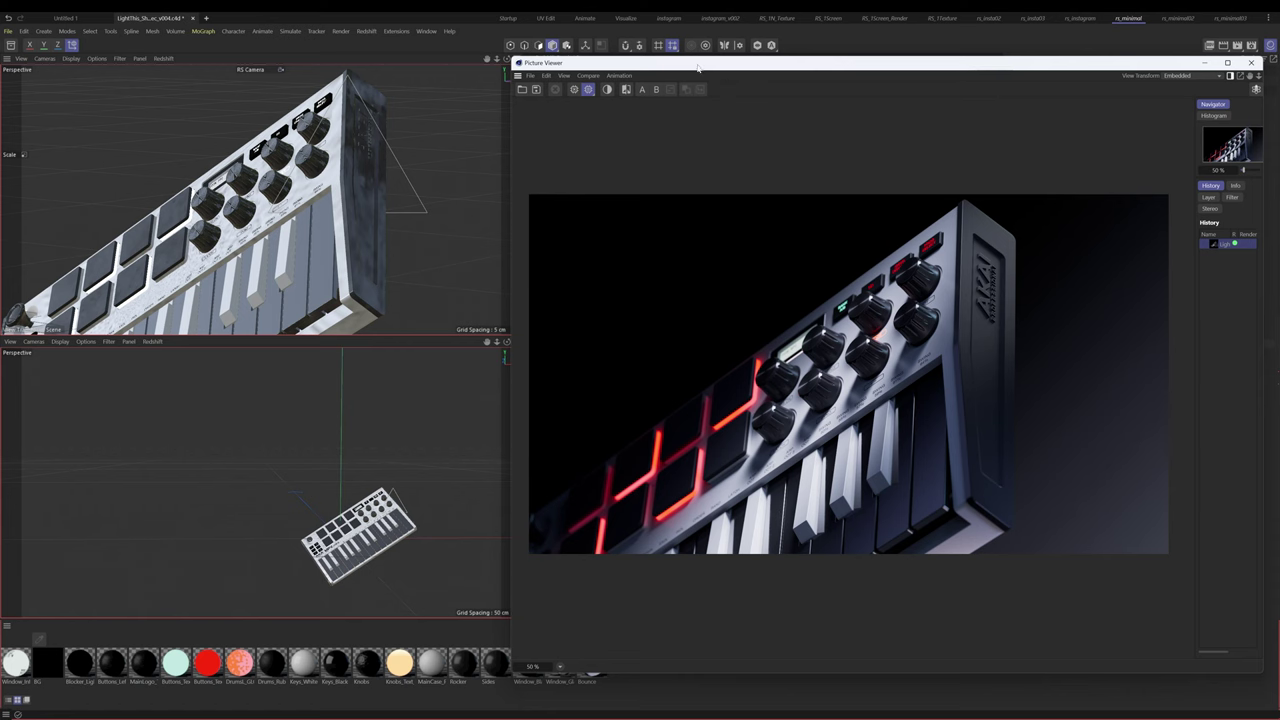
pyautogui.moveTo(698, 65); pyautogui.dragTo(1279, 146)
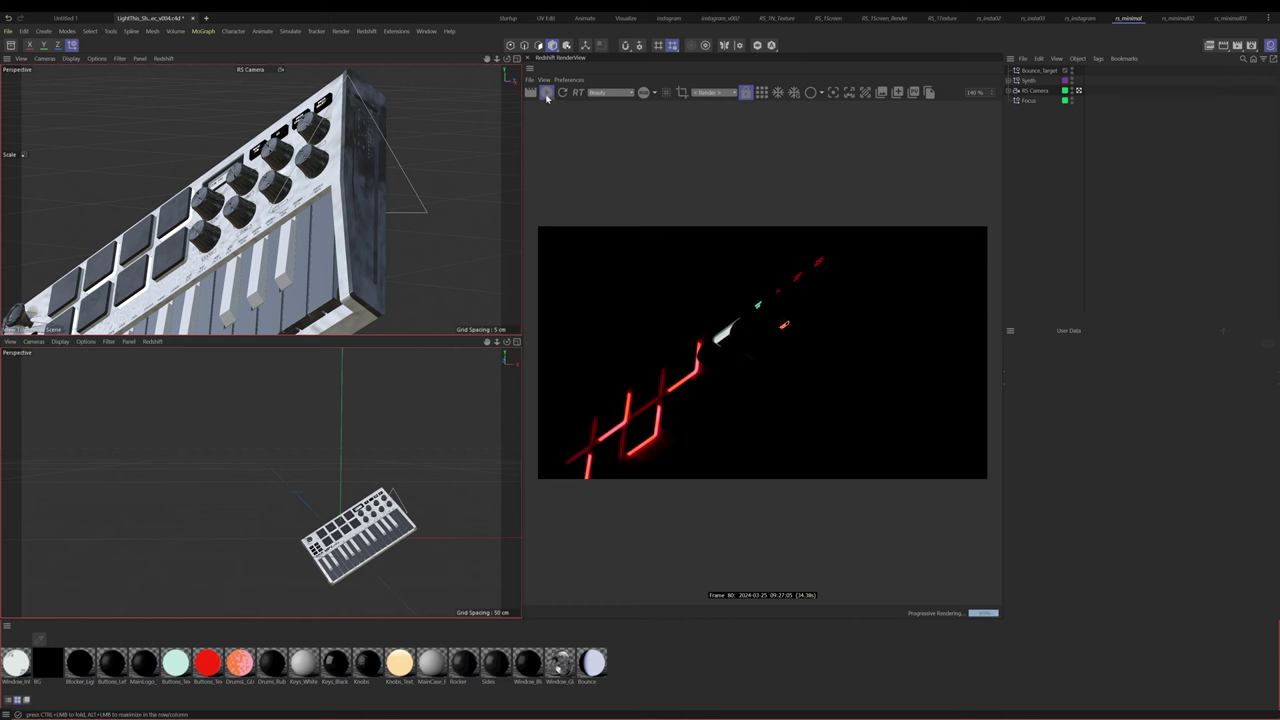
# Restart the live Redshift render and switch it to clay shading
pyautogui.click(546, 93)
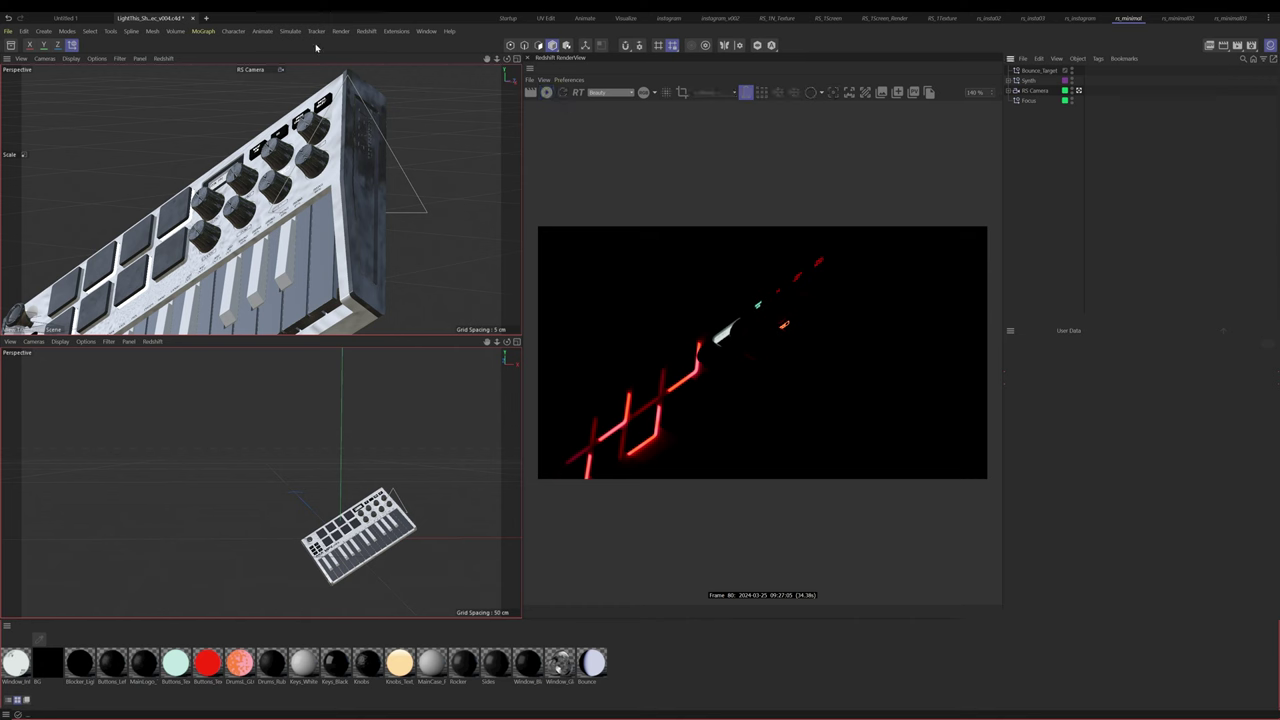
pyautogui.click(546, 92)
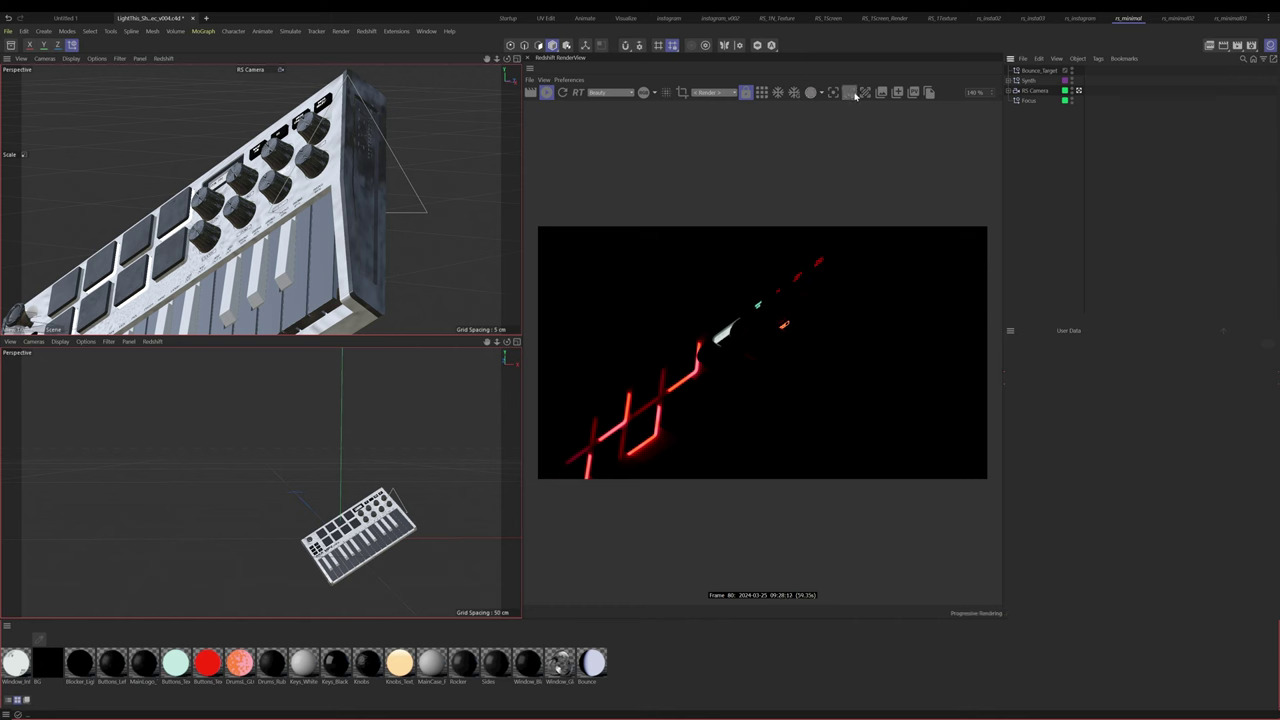
pyautogui.click(811, 94)
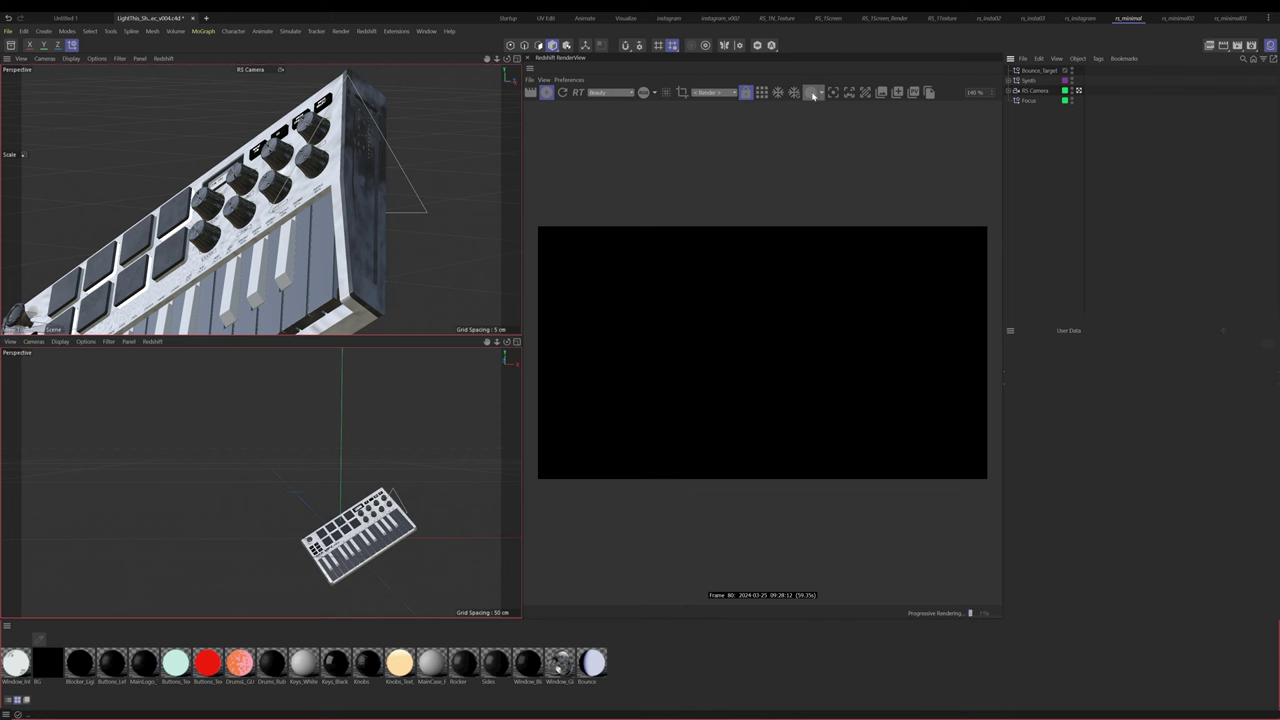
# Add a Redshift area light to the scene and rename it KeyLight
pyautogui.click(370, 31)
pyautogui.moveTo(383, 52)
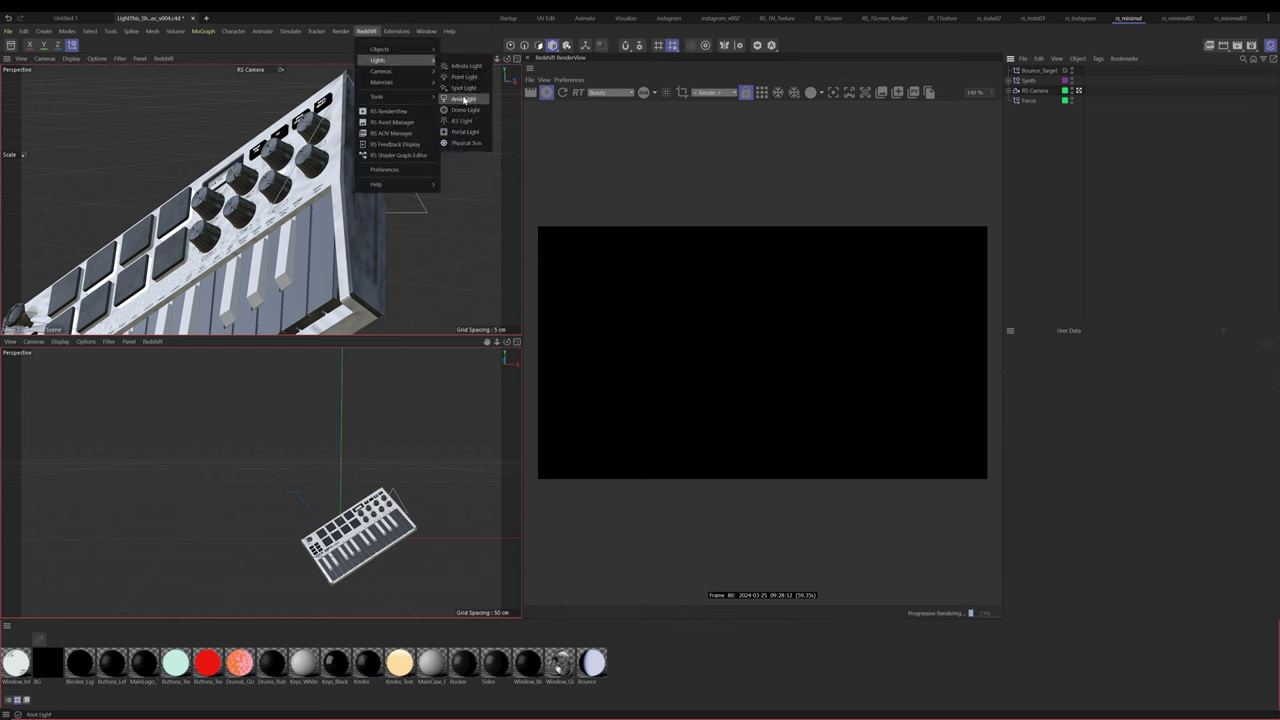
pyautogui.click(463, 98)
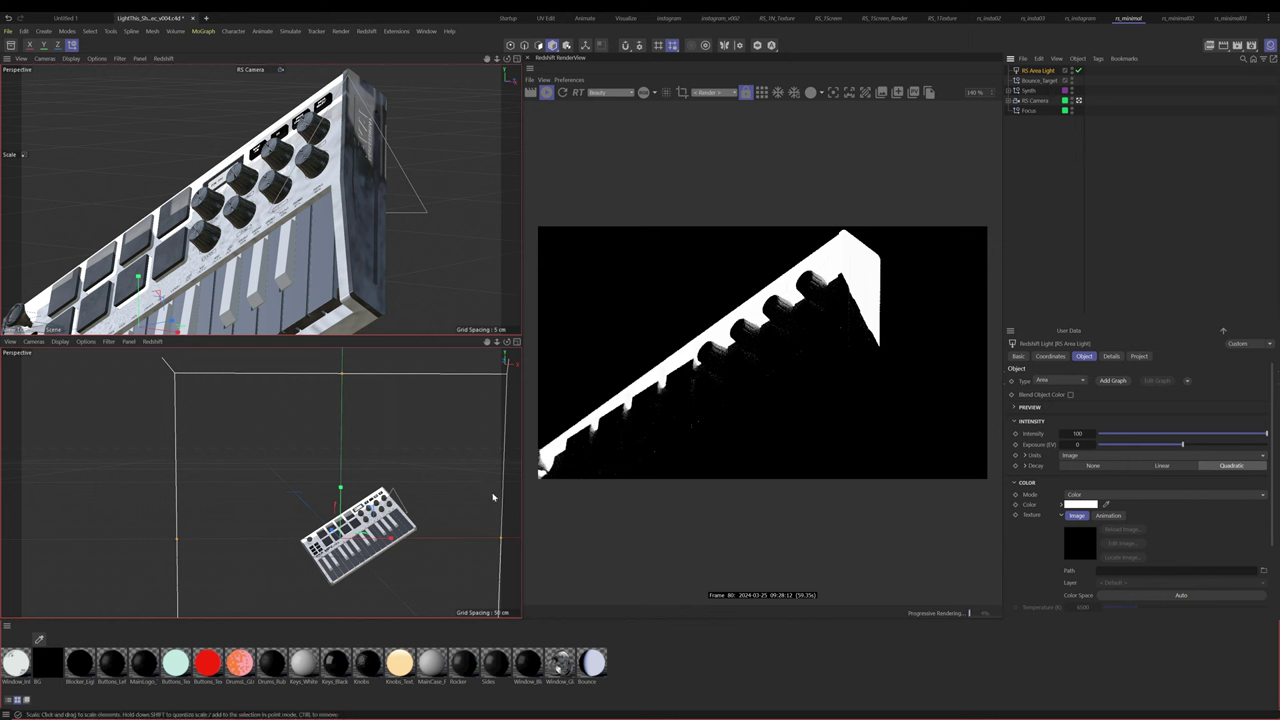
pyautogui.keyDown('alt'); pyautogui.moveTo(300, 491); pyautogui.dragTo(261, 482, button='middle'); pyautogui.keyUp('alt')
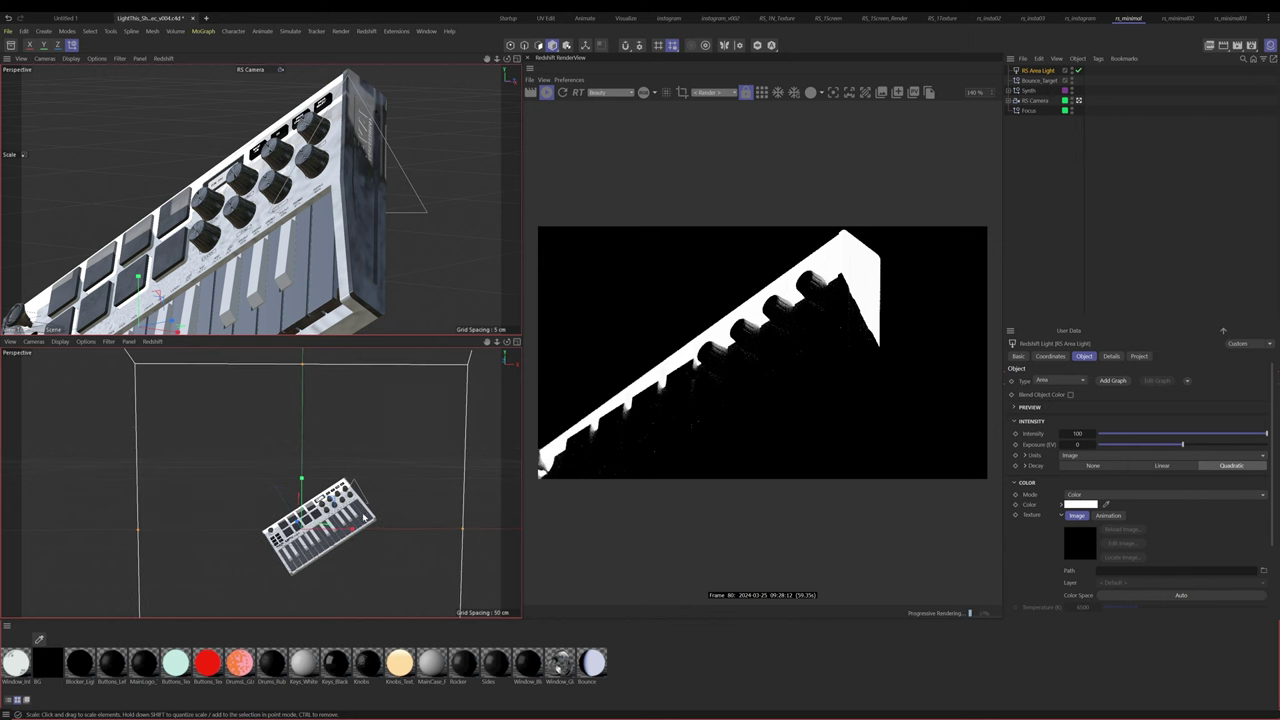
pyautogui.keyDown('alt'); pyautogui.moveTo(365, 518); pyautogui.dragTo(229, 494); pyautogui.keyUp('alt')
pyautogui.keyDown('alt'); pyautogui.moveTo(229, 494); pyautogui.dragTo(206, 517, button='right'); pyautogui.keyUp('alt')
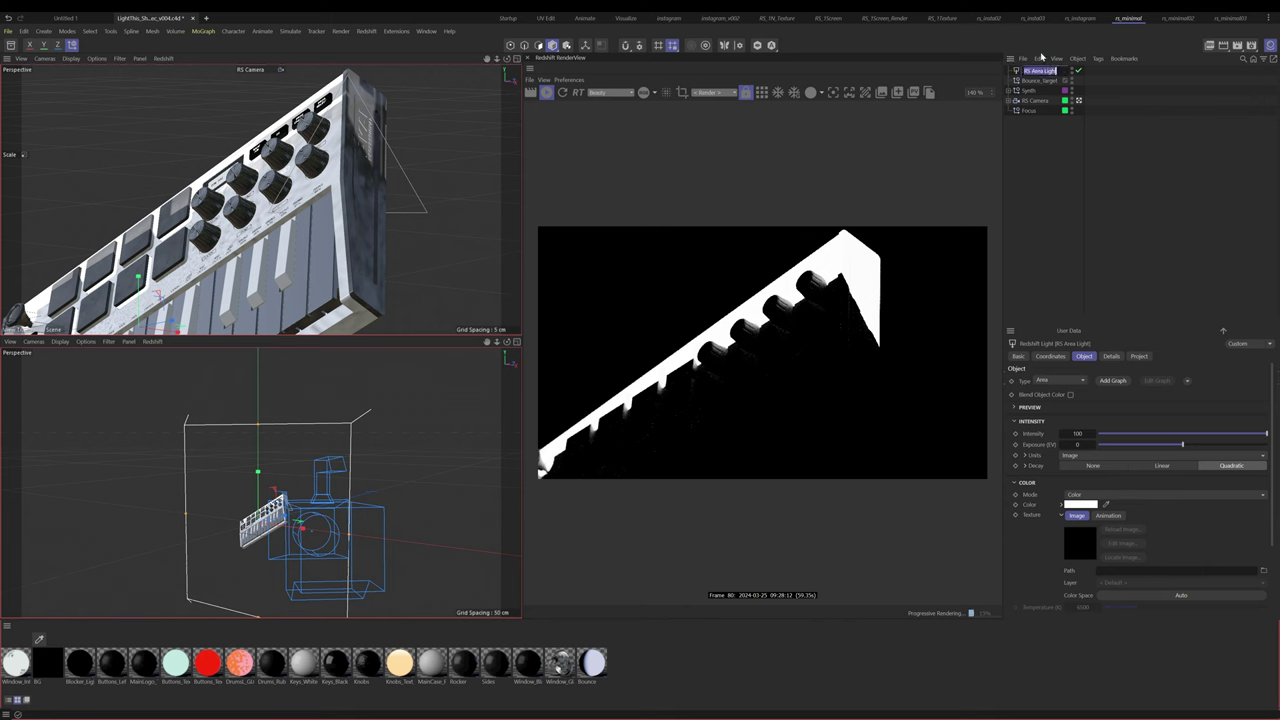
pyautogui.write('KeyLight')
pyautogui.press('Return')
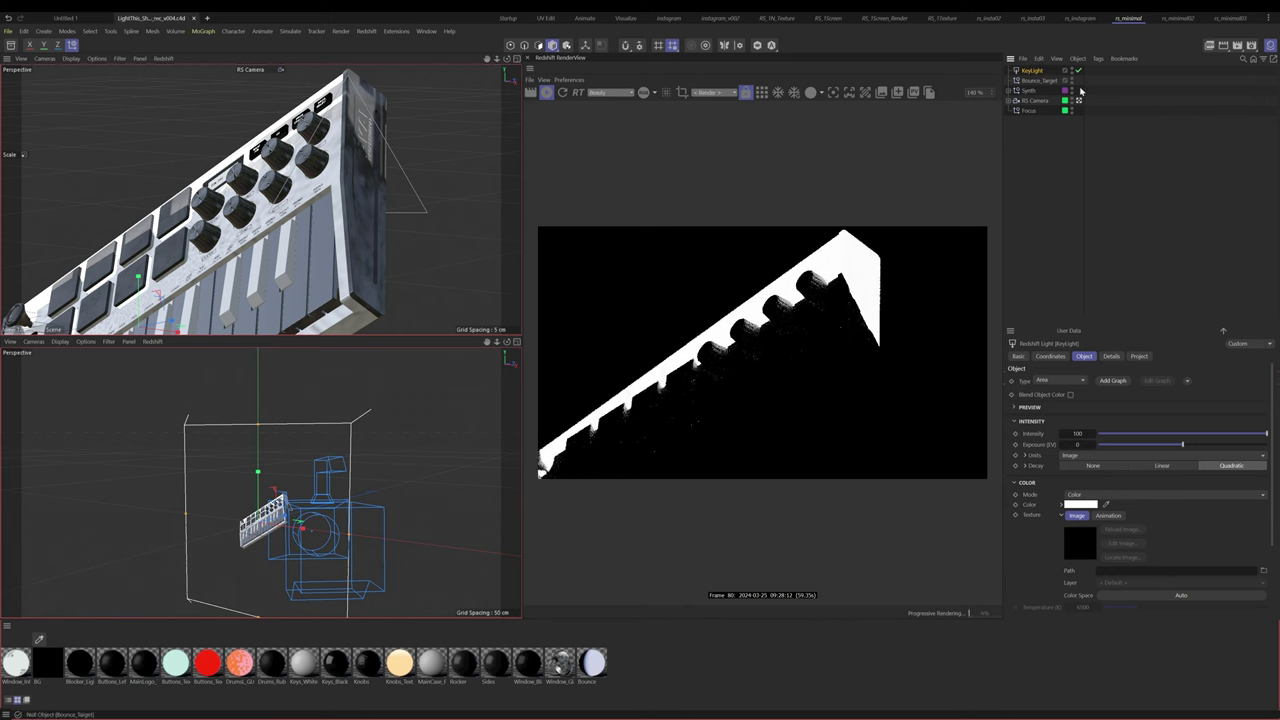
# Give KeyLight a target tag with a null and reset the null's position to the scene origin
pyautogui.click(1185, 382)
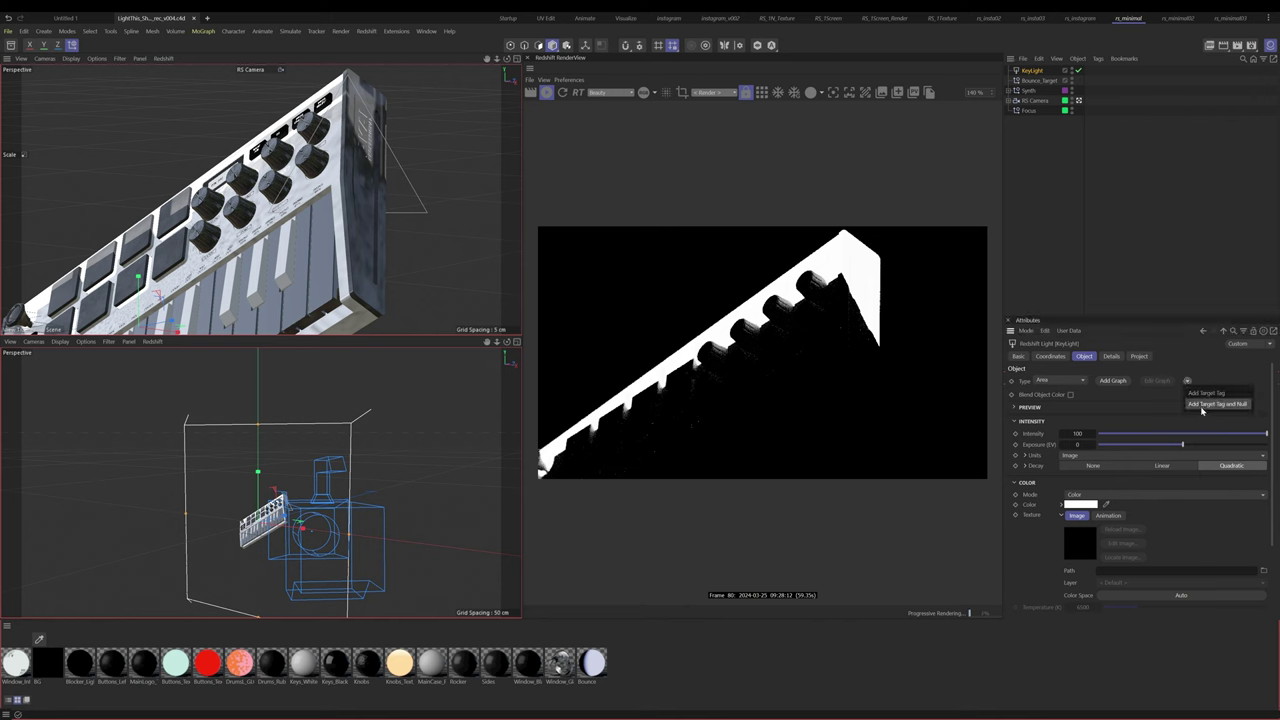
pyautogui.click(1217, 404)
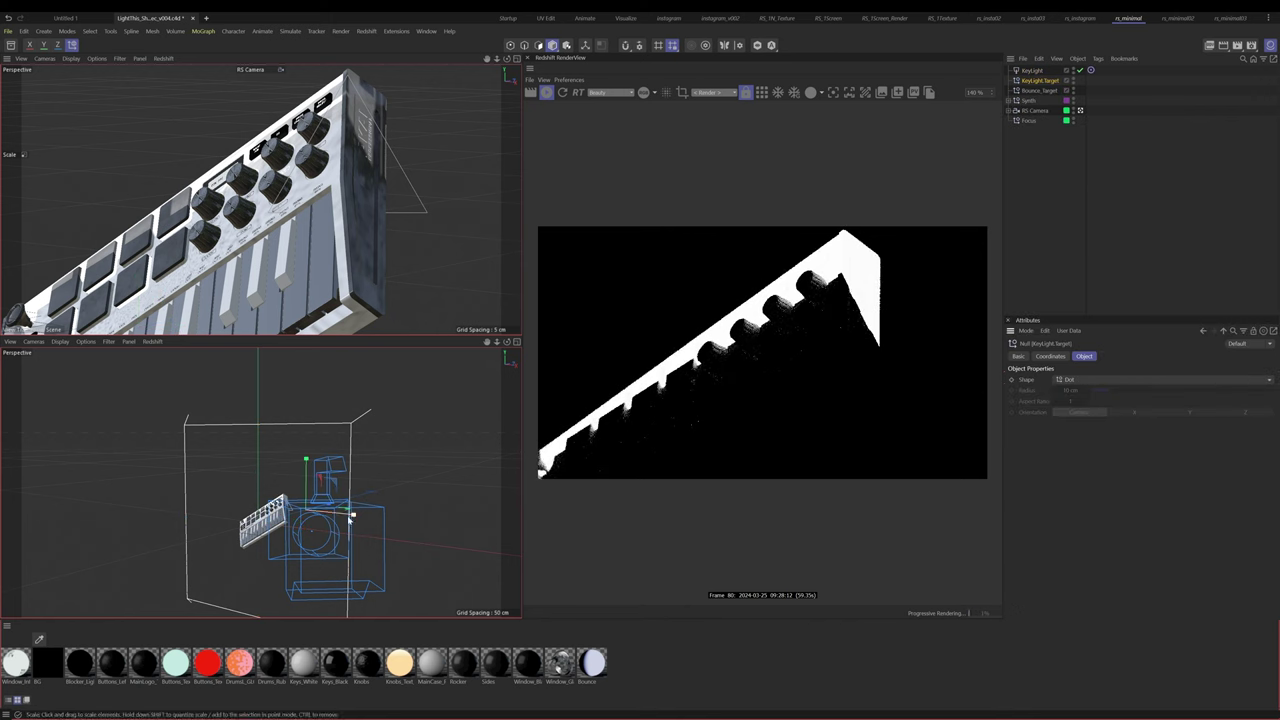
pyautogui.keyDown('alt'); pyautogui.moveTo(350, 517); pyautogui.dragTo(195, 483); pyautogui.keyUp('alt')
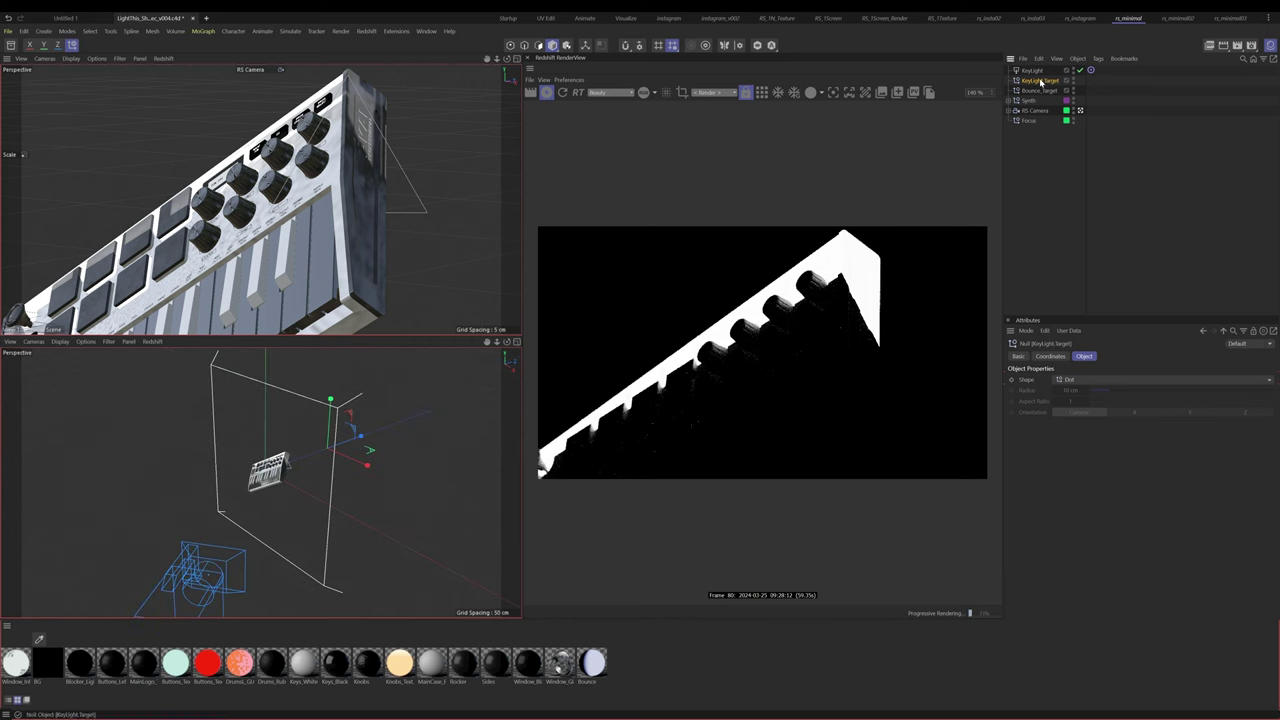
pyautogui.hotkey('alt', '0')
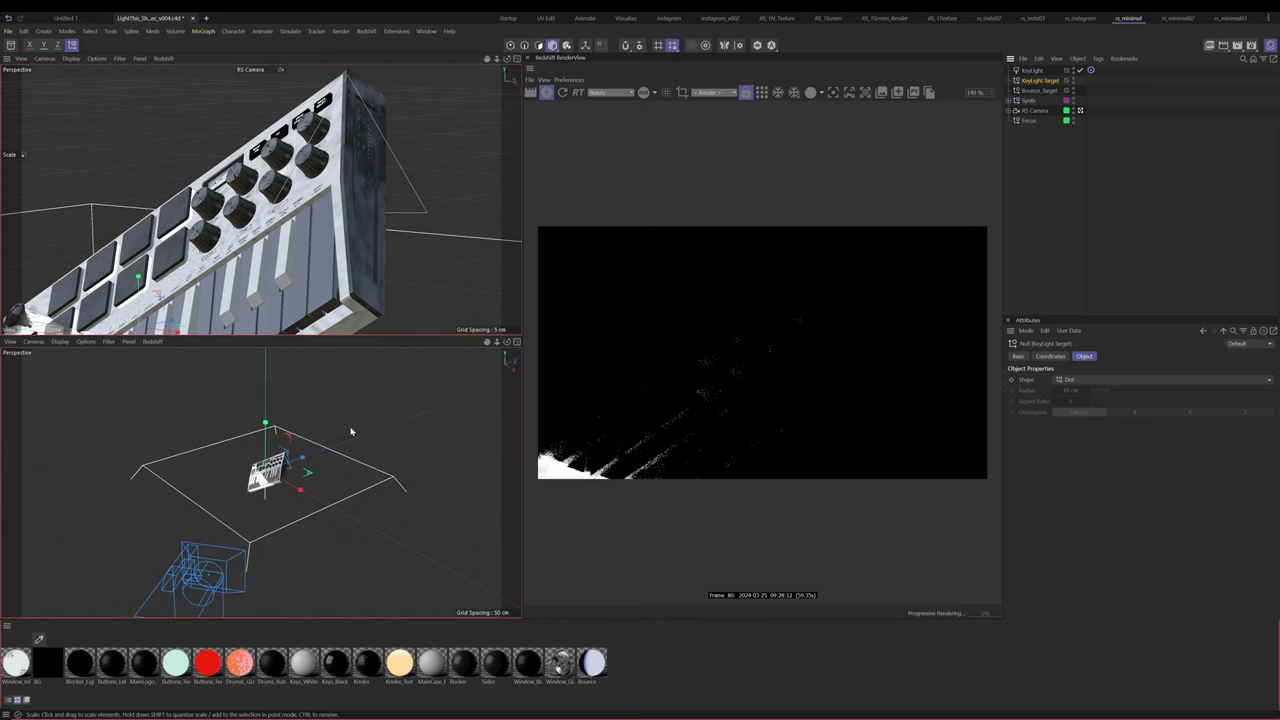
pyautogui.scroll(4, 270, 483)
pyautogui.keyDown('alt'); pyautogui.moveTo(270, 483); pyautogui.dragTo(352, 462); pyautogui.keyUp('alt')
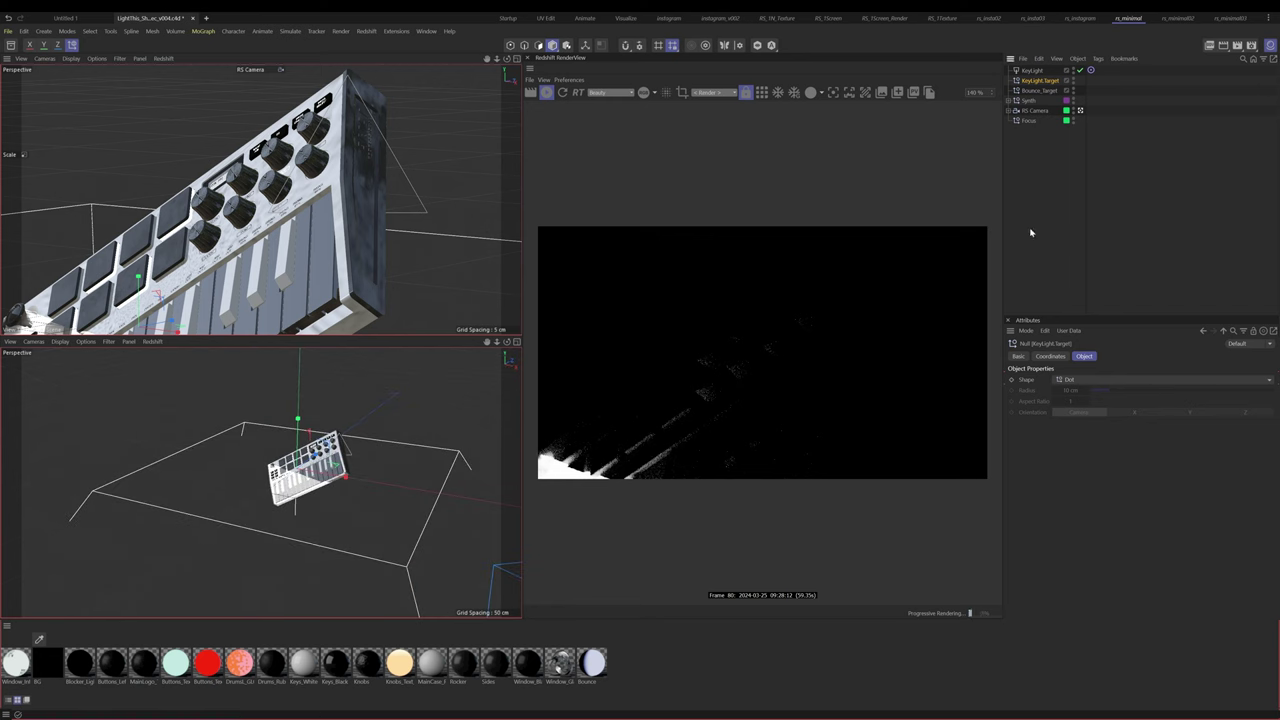
pyautogui.click(1050, 356)
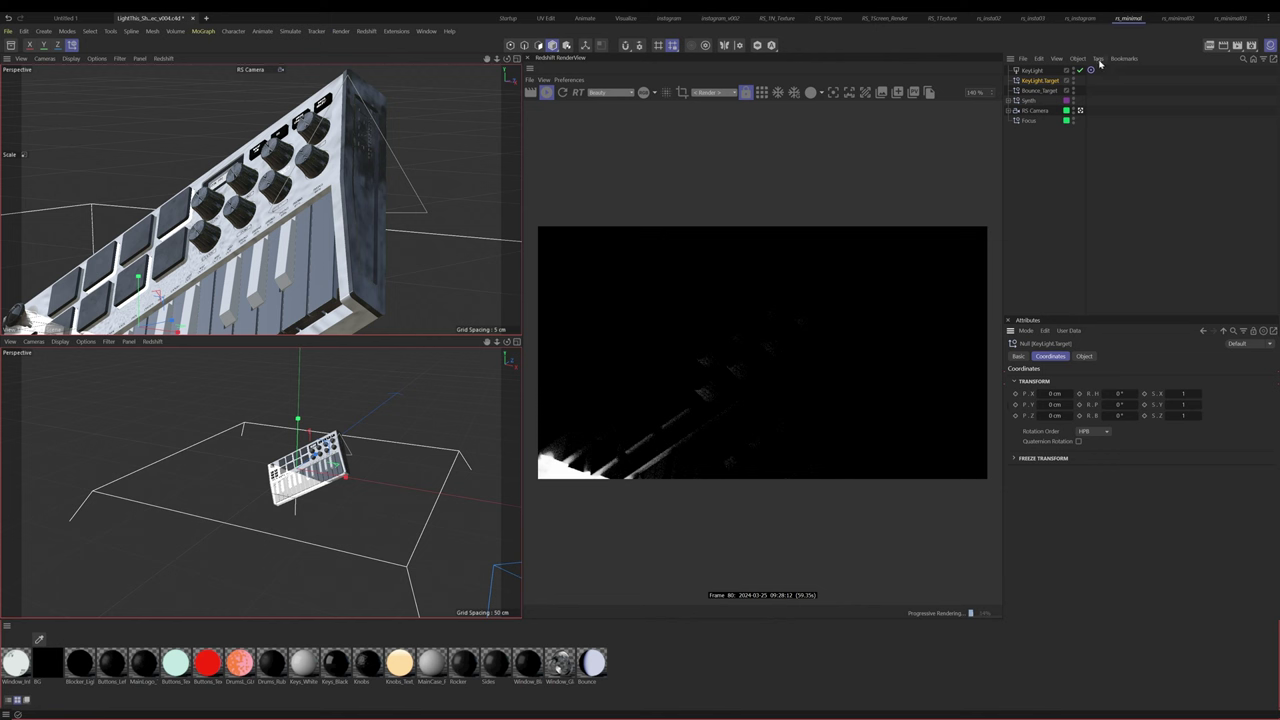
# Move KeyLight above the synth and toward its knob end, to about X 51 cm and Y 96 cm
pyautogui.click(299, 421)
pyautogui.keyDown('alt'); pyautogui.moveTo(262, 474); pyautogui.dragTo(299, 463); pyautogui.keyUp('alt')
pyautogui.press('e')
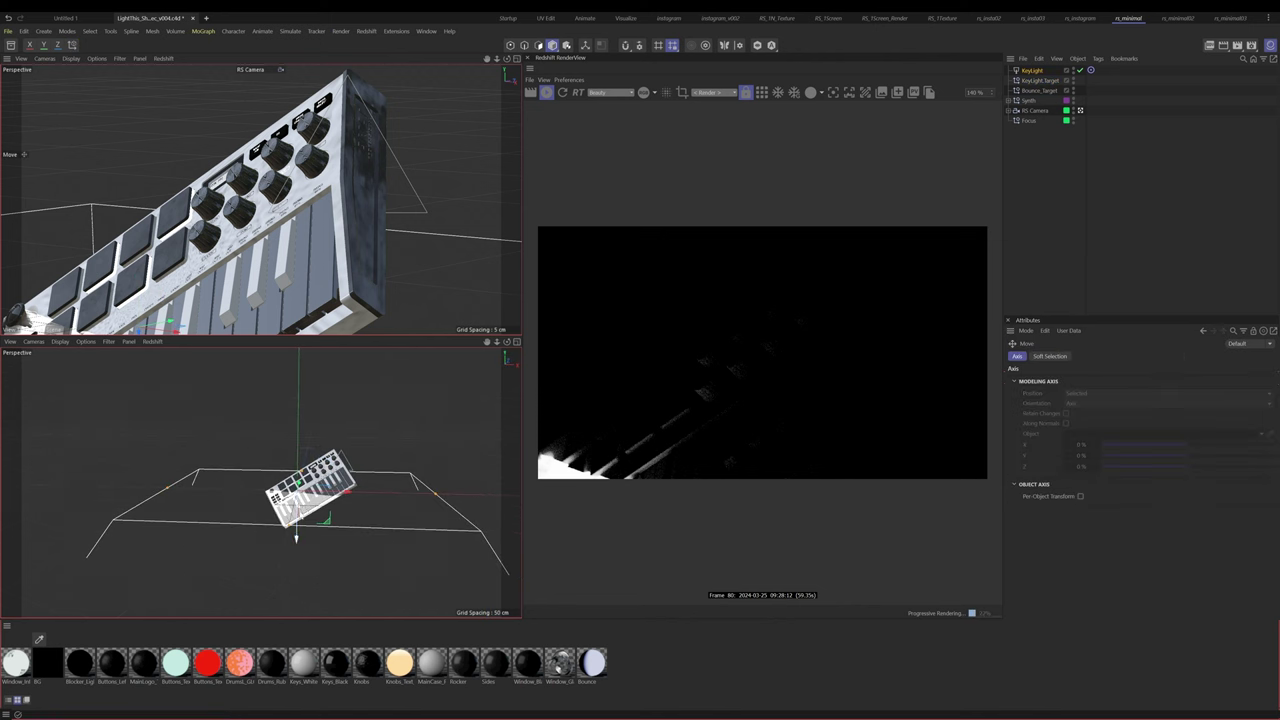
pyautogui.moveTo(326, 520); pyautogui.dragTo(334, 426)
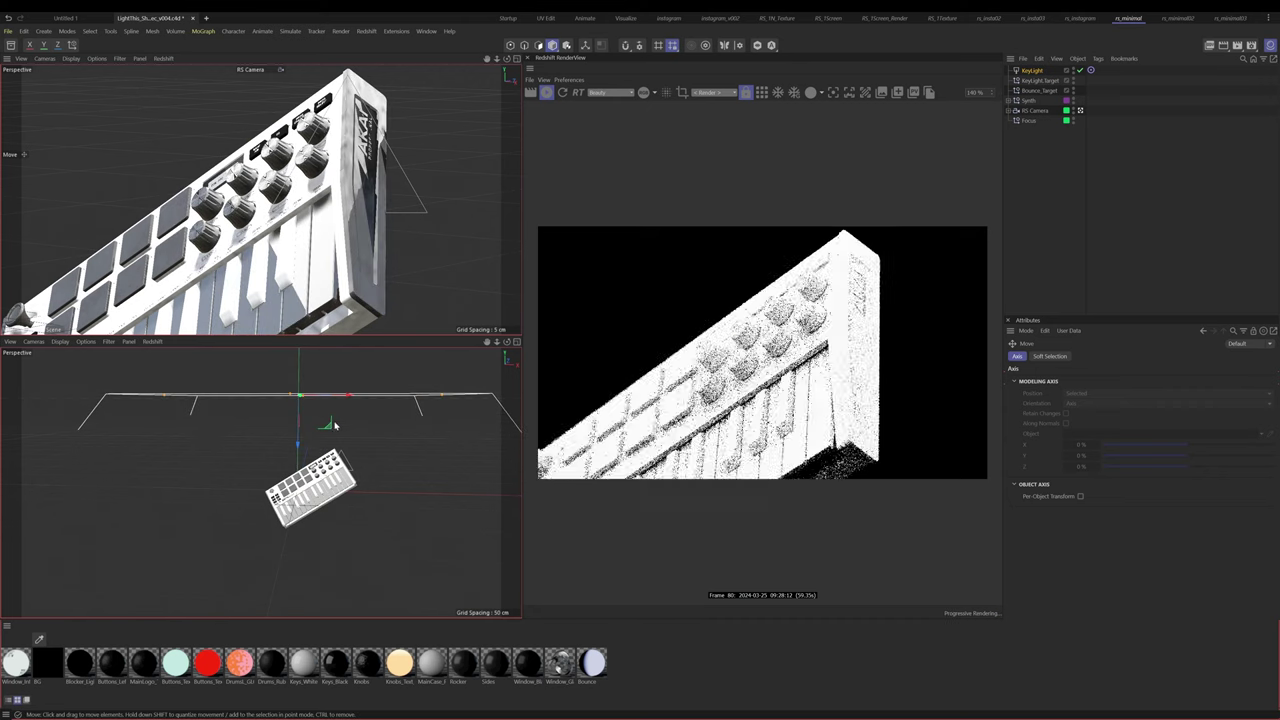
pyautogui.keyDown('alt'); pyautogui.moveTo(334, 426); pyautogui.dragTo(291, 443, button='right'); pyautogui.keyUp('alt')
pyautogui.moveTo(311, 449); pyautogui.dragTo(317, 420)
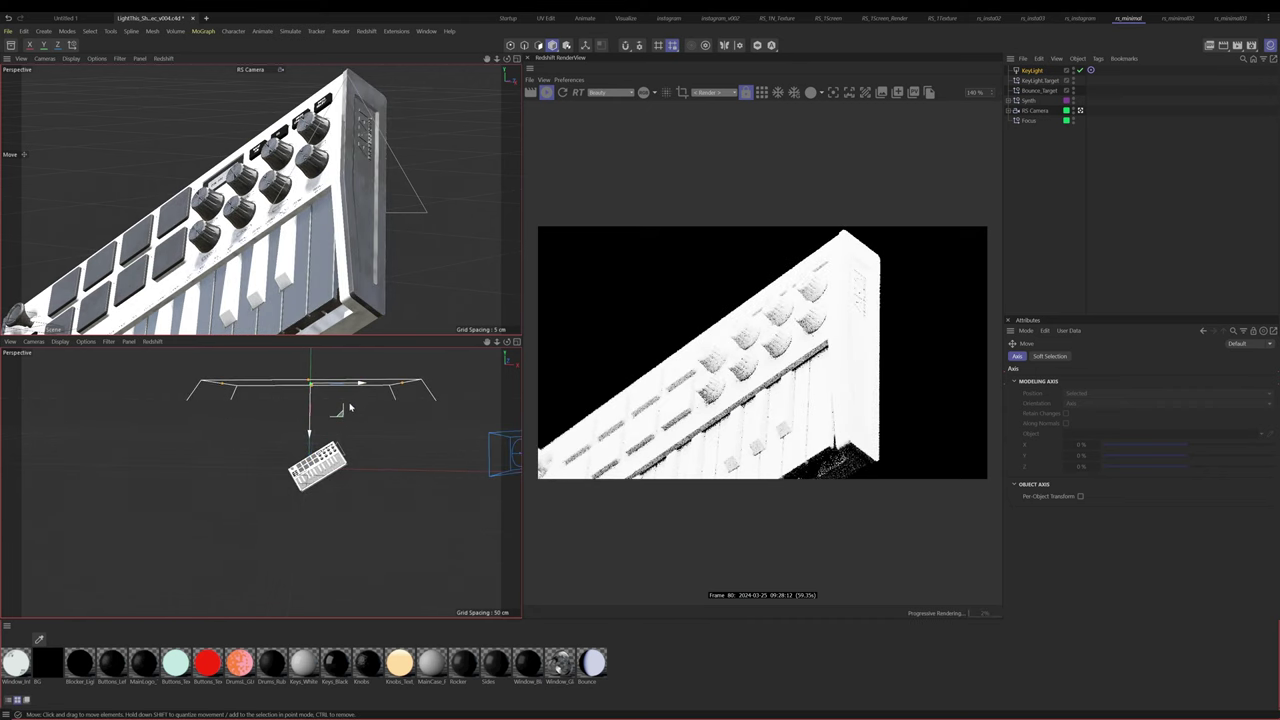
pyautogui.keyDown('alt'); pyautogui.moveTo(321, 406); pyautogui.dragTo(335, 412, button='middle'); pyautogui.keyUp('alt')
pyautogui.moveTo(353, 390); pyautogui.dragTo(397, 396)
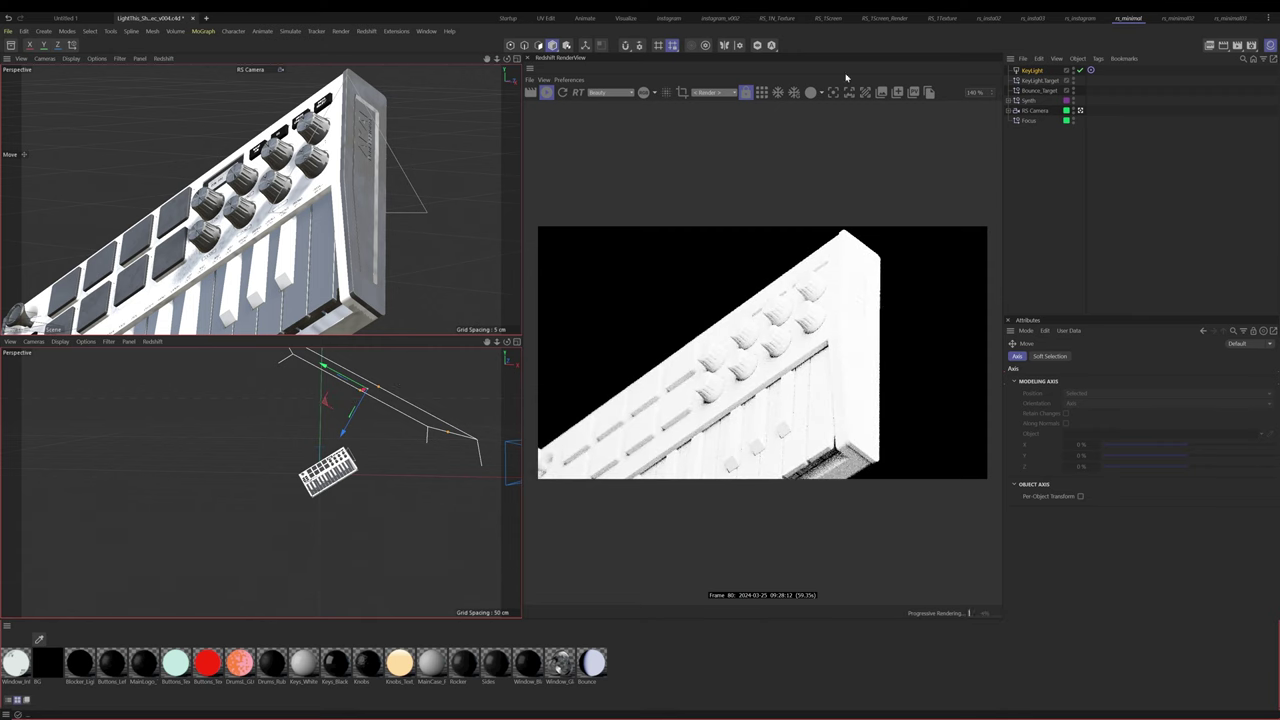
pyautogui.keyDown('alt'); pyautogui.moveTo(286, 446); pyautogui.dragTo(263, 480, button='middle'); pyautogui.keyUp('alt')
pyautogui.keyDown('alt'); pyautogui.moveTo(263, 480); pyautogui.dragTo(296, 487); pyautogui.keyUp('alt')
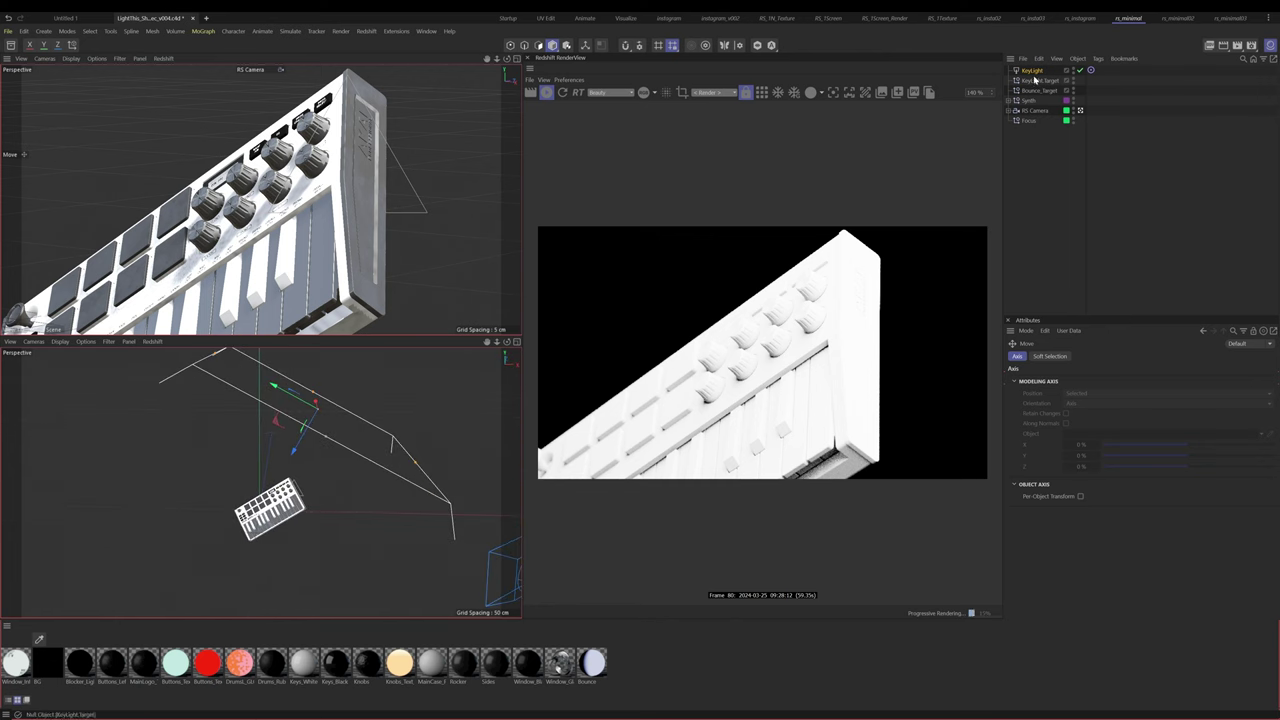
# Set KeyLight's intensity to about 18 and scale the light down
pyautogui.click(1032, 71)
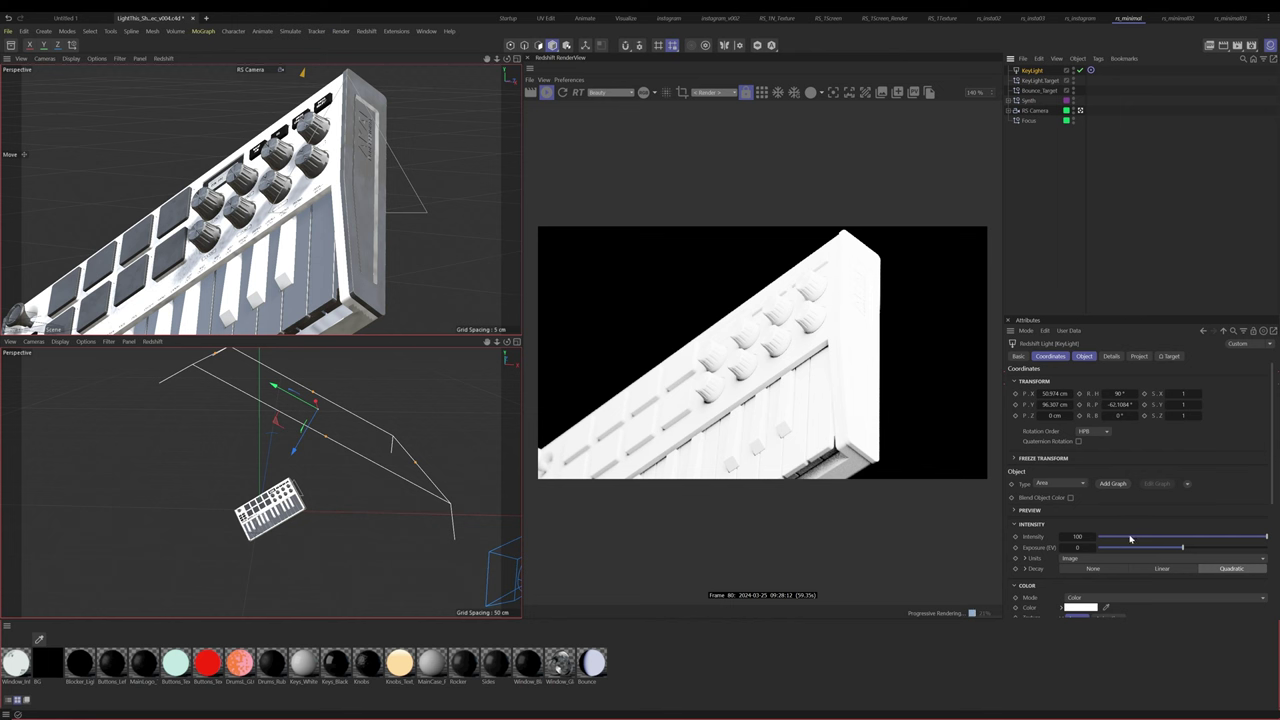
pyautogui.moveTo(1130, 539)
pyautogui.mouseDown()
pyautogui.moveTo(1119, 540)
pyautogui.moveTo(1134, 544)
pyautogui.mouseUp()
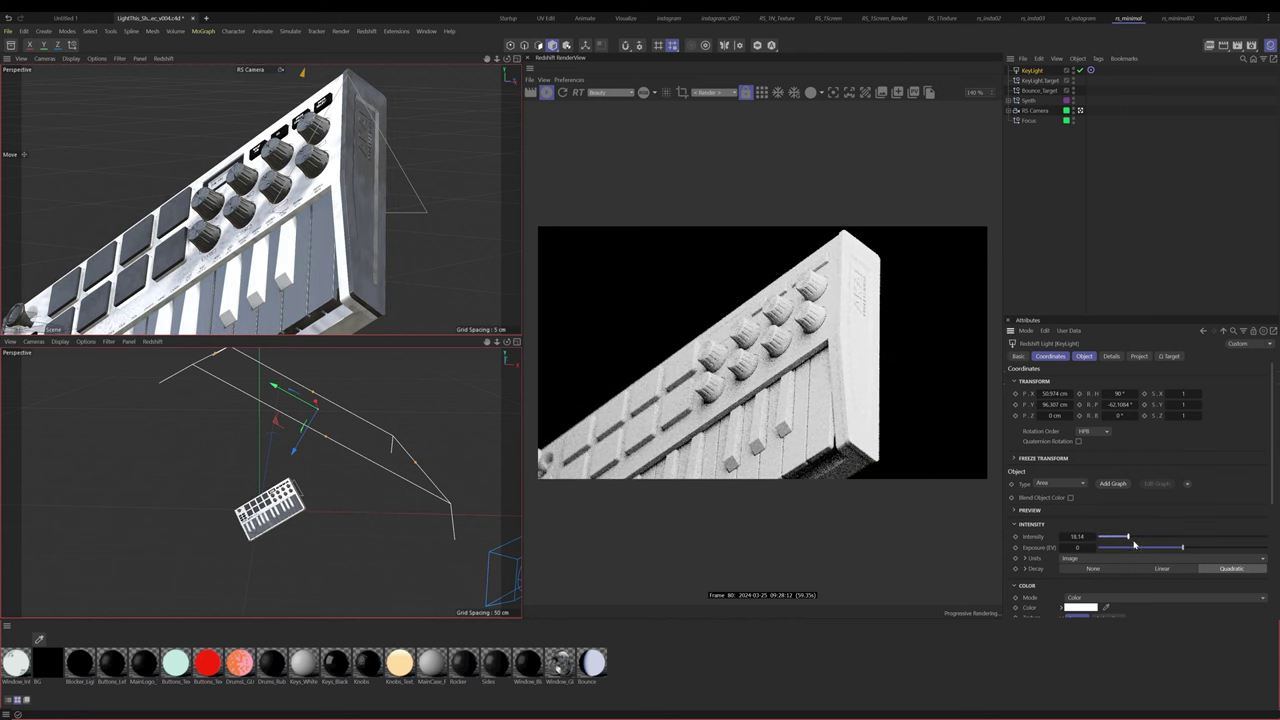
pyautogui.keyDown('alt'); pyautogui.moveTo(332, 468); pyautogui.dragTo(100, 514); pyautogui.keyUp('alt')
pyautogui.press('t')
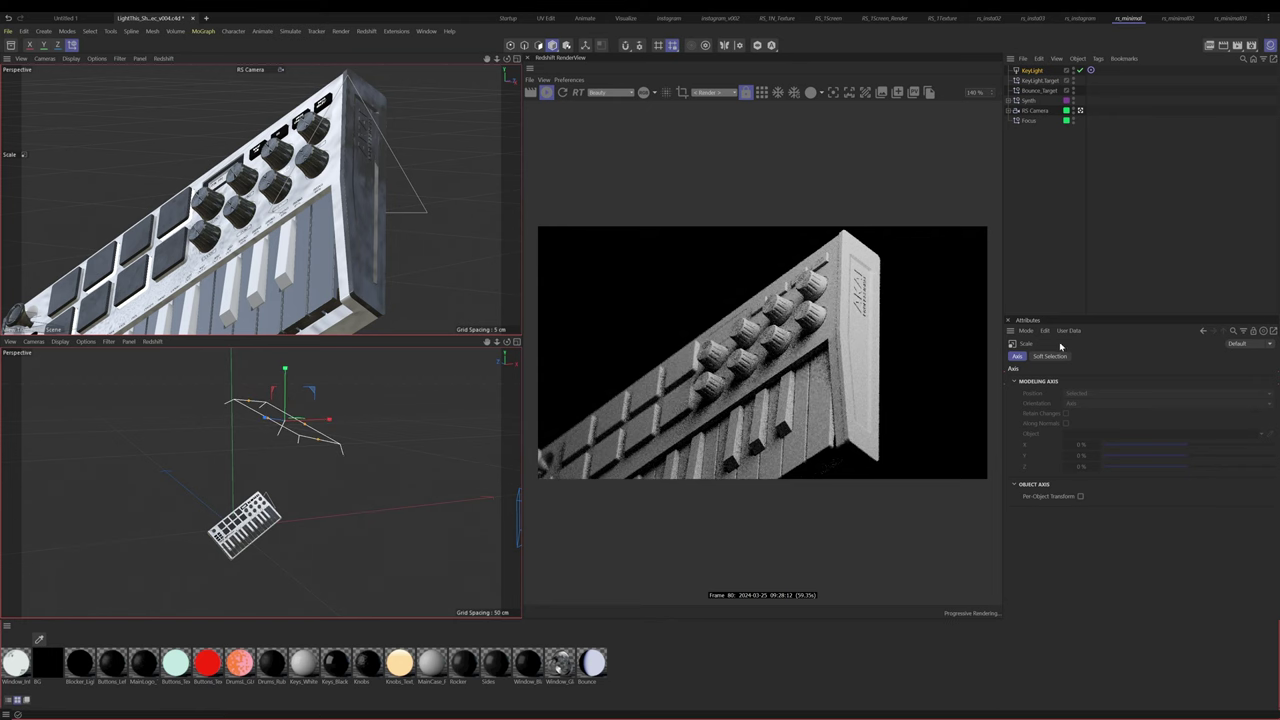
# Scale the KeyLight area light down to about 46 cm in both X and Y
pyautogui.moveTo(1069, 314); pyautogui.dragTo(1060, 185)
pyautogui.click(1032, 71)
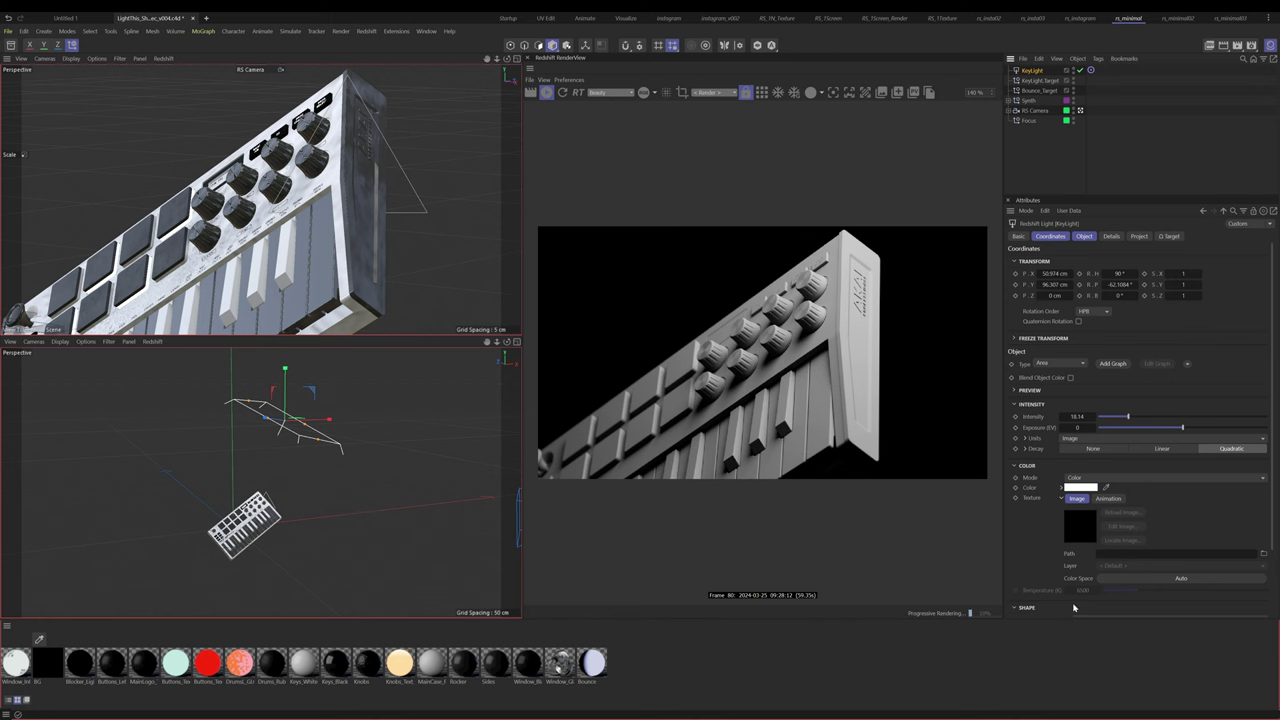
pyautogui.scroll(-3, 1237, 602)
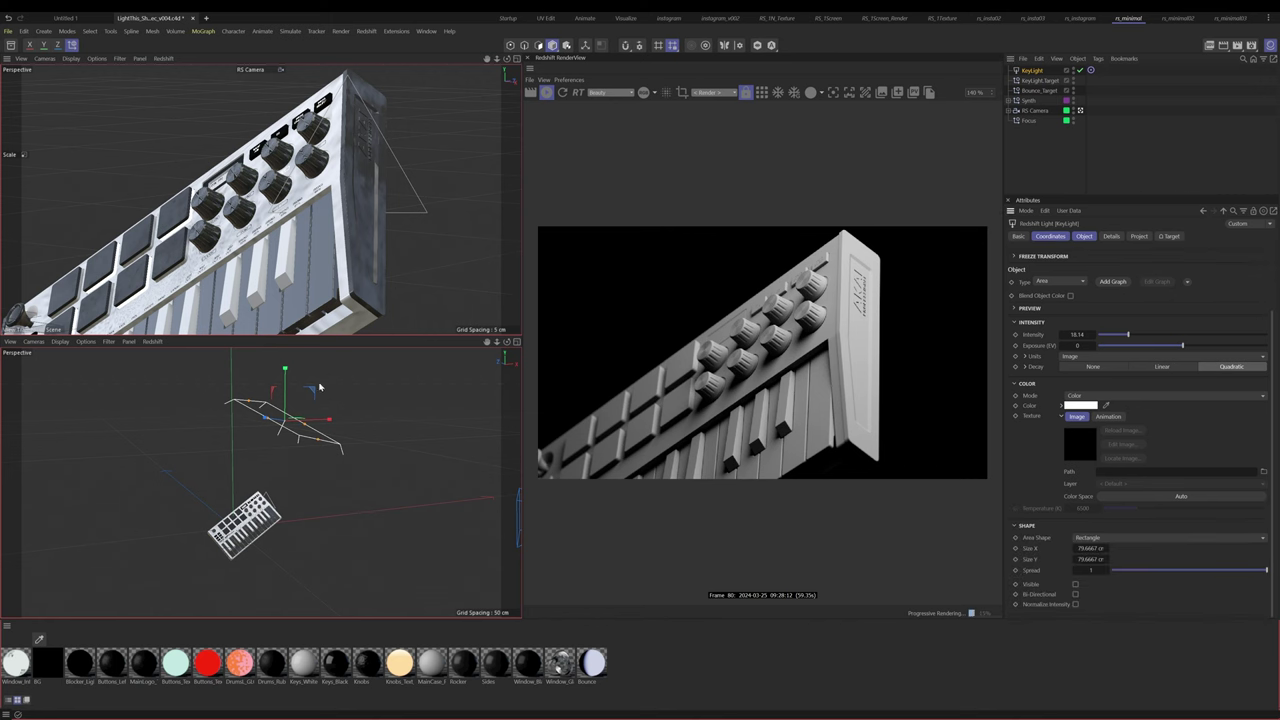
pyautogui.moveTo(283, 439); pyautogui.dragTo(243, 465)
# Move KeyLight closer to the synth and behind it, to about X 26 cm, Y 67 cm, Z 17 cm
pyautogui.press('e')
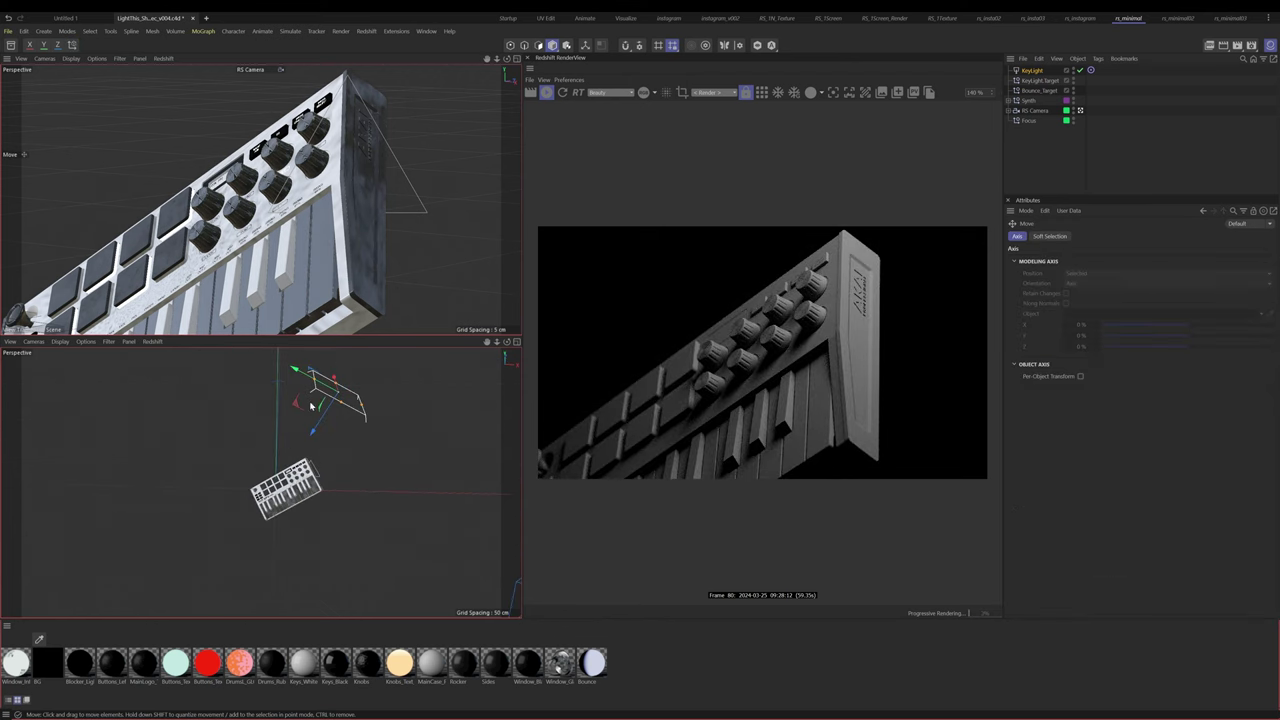
pyautogui.moveTo(340, 398); pyautogui.dragTo(262, 428)
pyautogui.keyDown('alt'); pyautogui.moveTo(264, 430); pyautogui.dragTo(321, 447, button='right'); pyautogui.keyUp('alt')
pyautogui.keyDown('alt'); pyautogui.moveTo(321, 446); pyautogui.dragTo(315, 411); pyautogui.keyUp('alt')
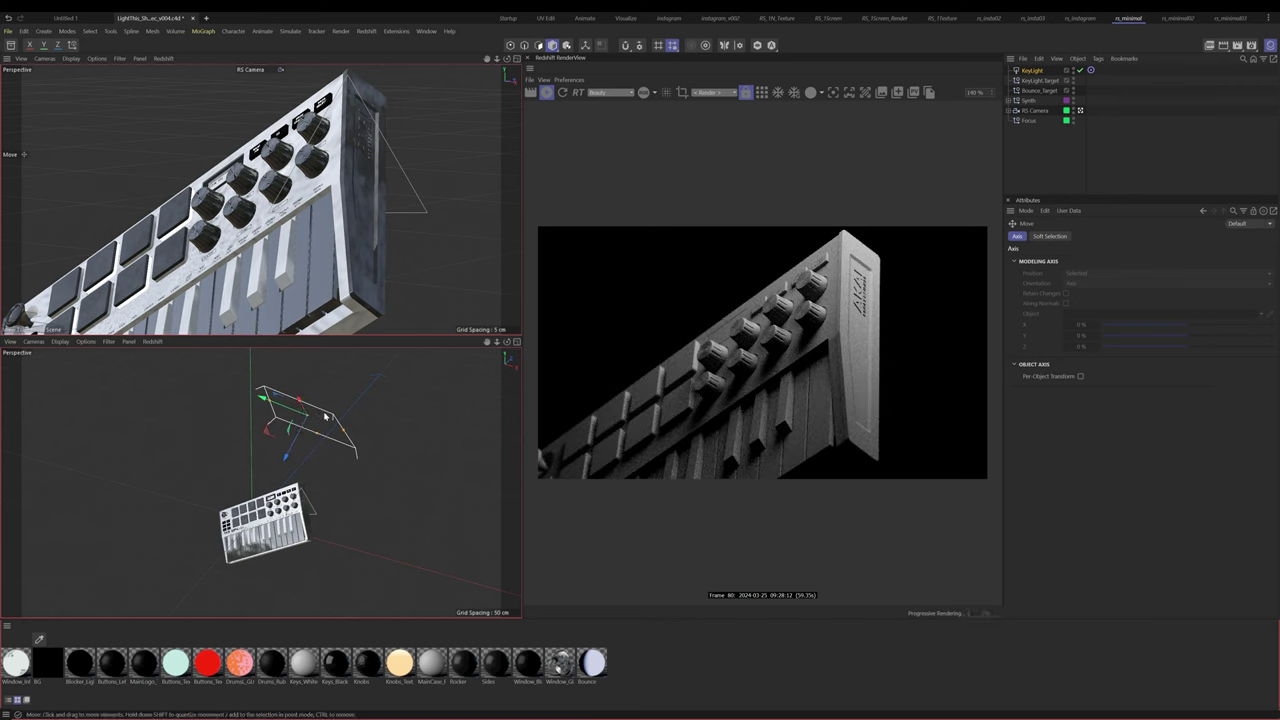
pyautogui.moveTo(317, 467)
pyautogui.keyDown('alt'); pyautogui.mouseDown()
pyautogui.moveTo(302, 450)
pyautogui.moveTo(272, 493)
pyautogui.moveTo(332, 484)
pyautogui.moveTo(300, 467)
pyautogui.moveTo(308, 480)
pyautogui.mouseUp(); pyautogui.keyUp('alt')
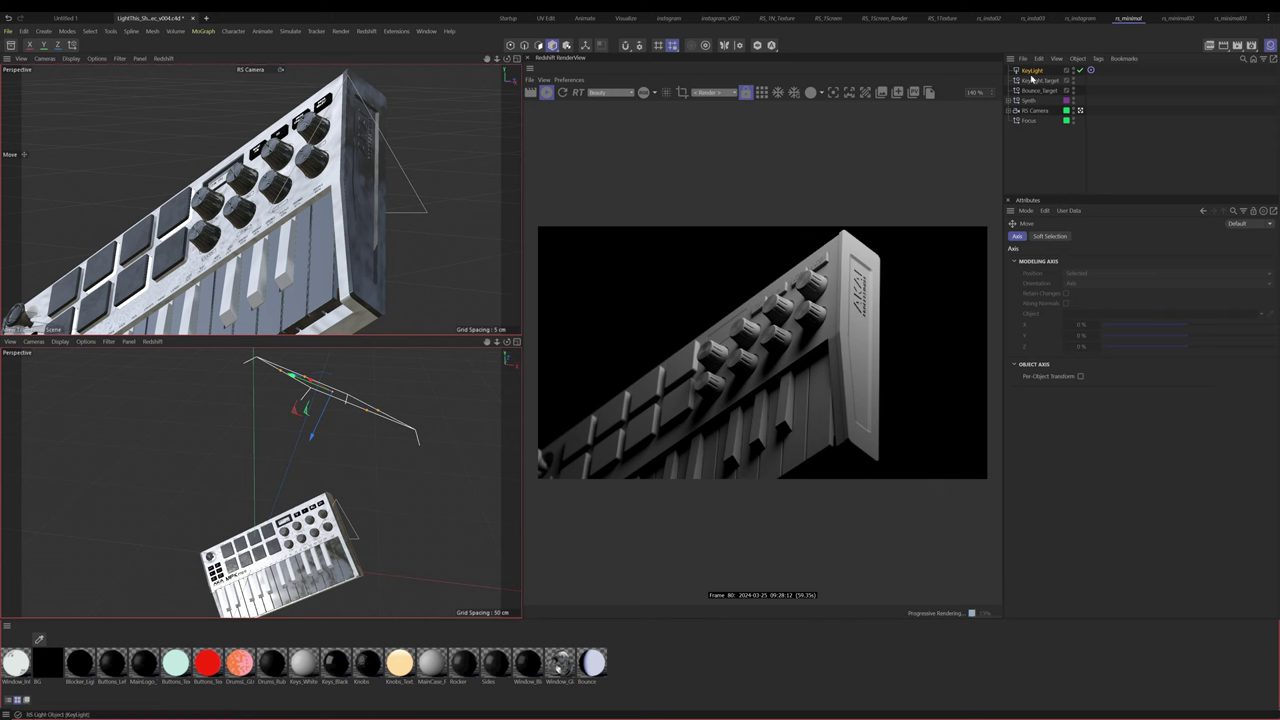
pyautogui.click(1056, 72)
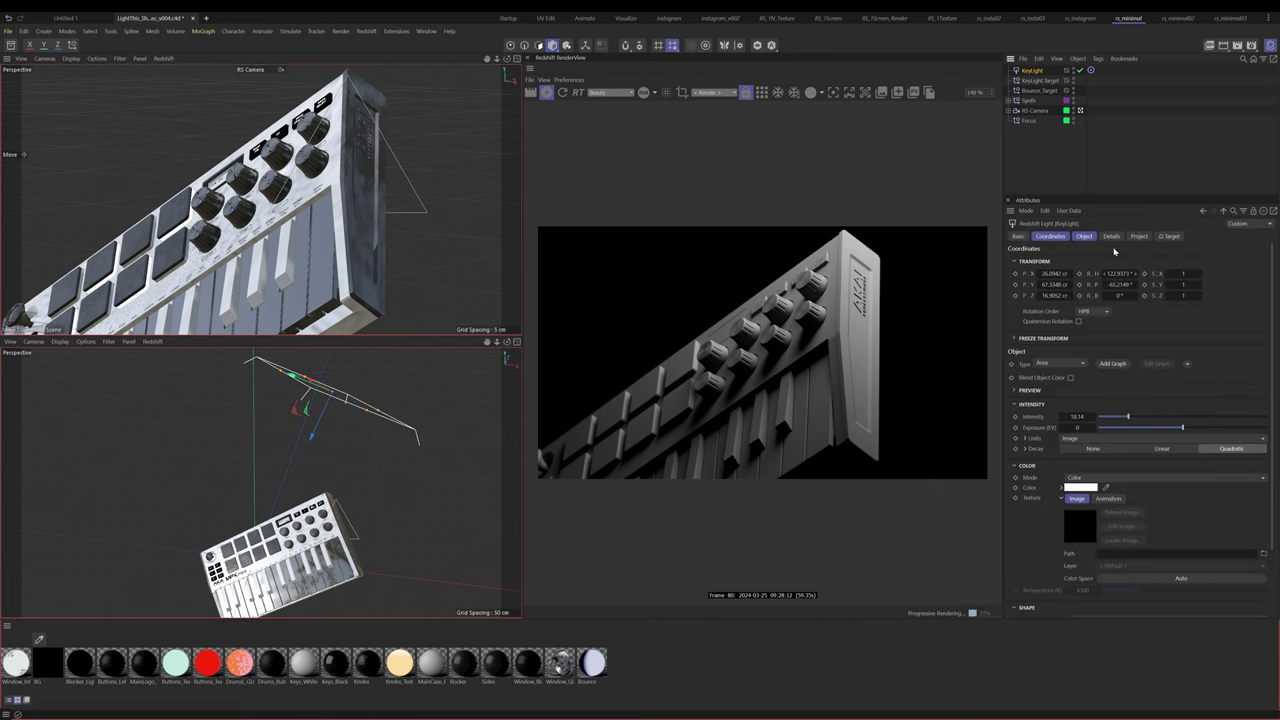
# Narrow KeyLight's beam by reducing its spread to about 0.13
pyautogui.click(1126, 195)
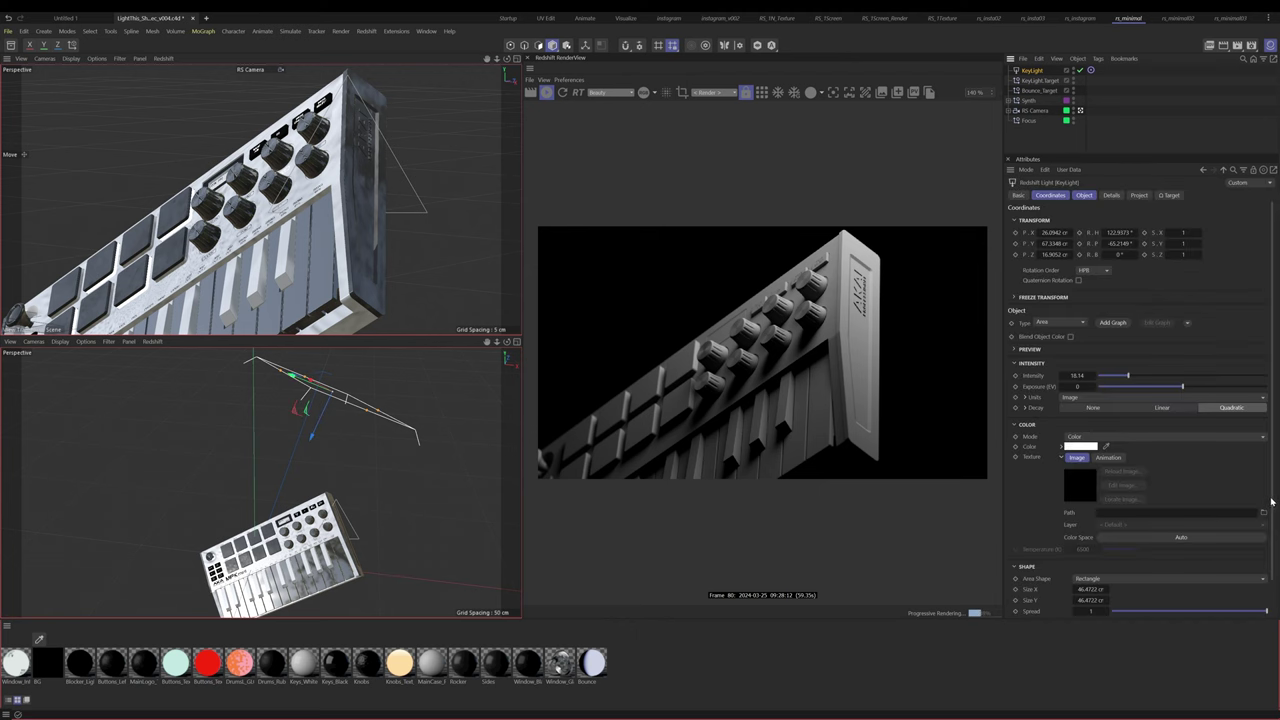
pyautogui.moveTo(1272, 503); pyautogui.dragTo(1273, 543)
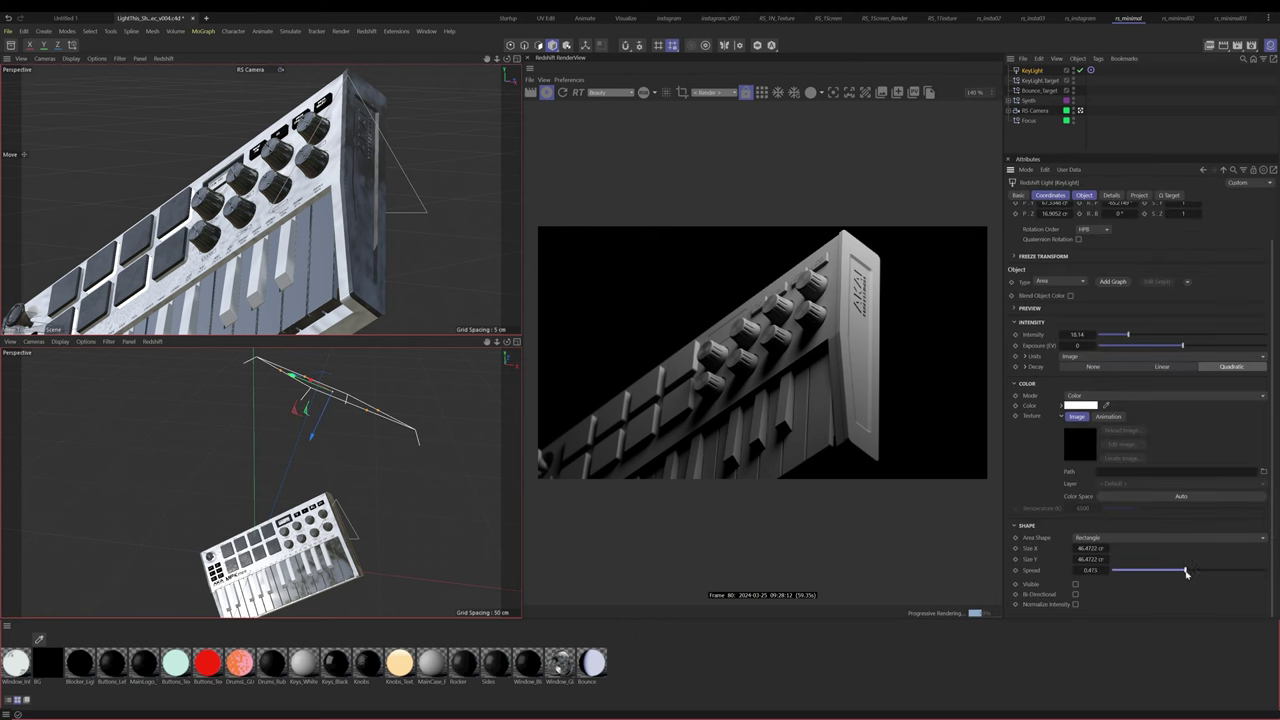
pyautogui.moveTo(1186, 573); pyautogui.dragTo(1132, 576)
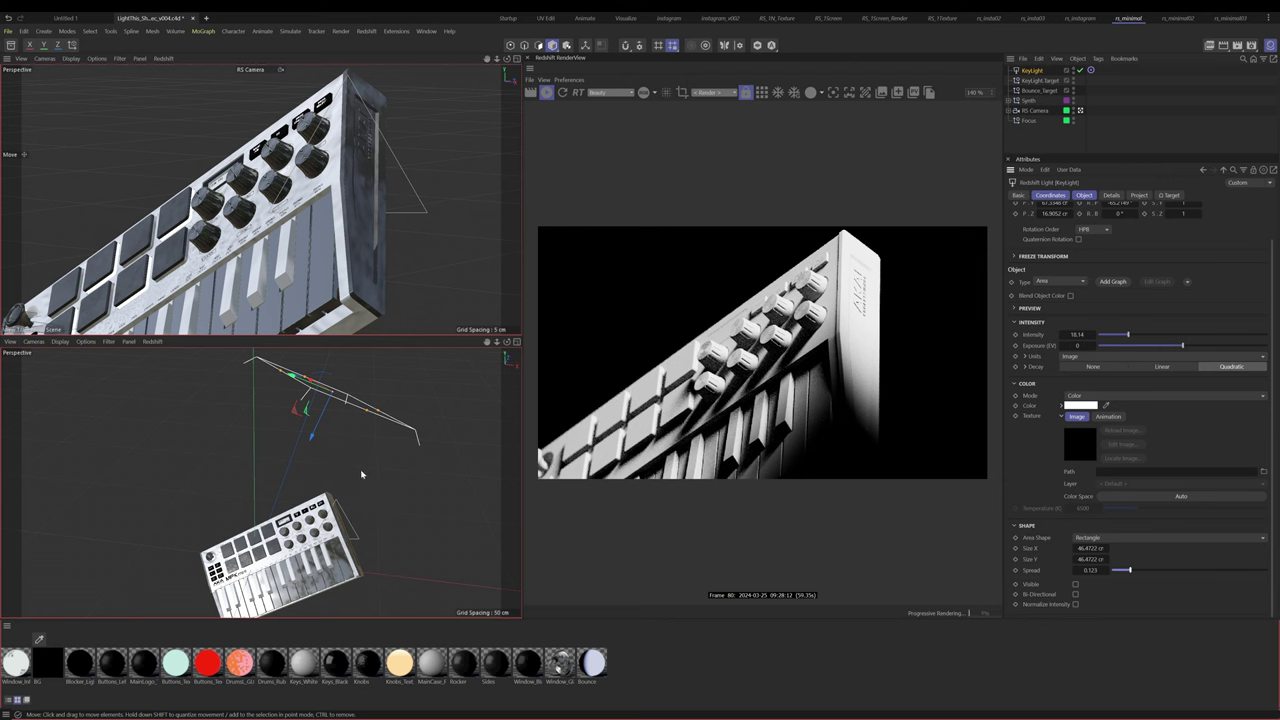
pyautogui.moveTo(1130, 572); pyautogui.dragTo(1106, 573)
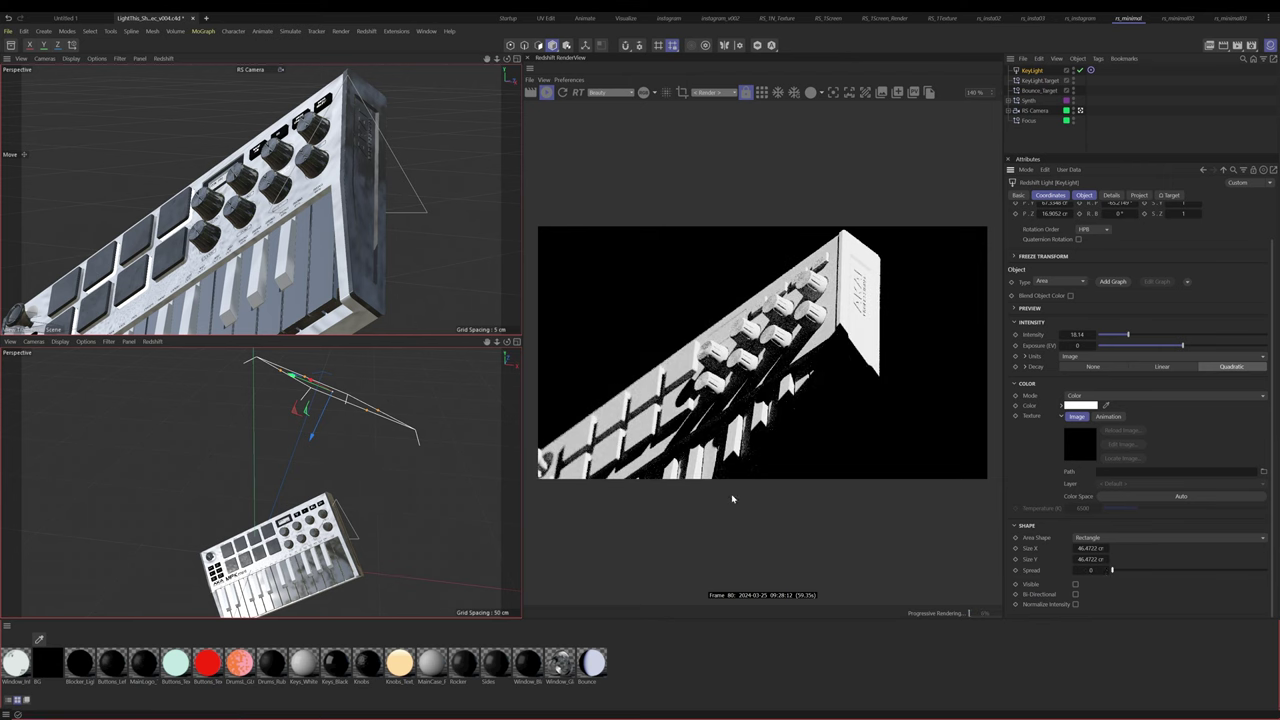
pyautogui.moveTo(1122, 575); pyautogui.dragTo(1132, 572)
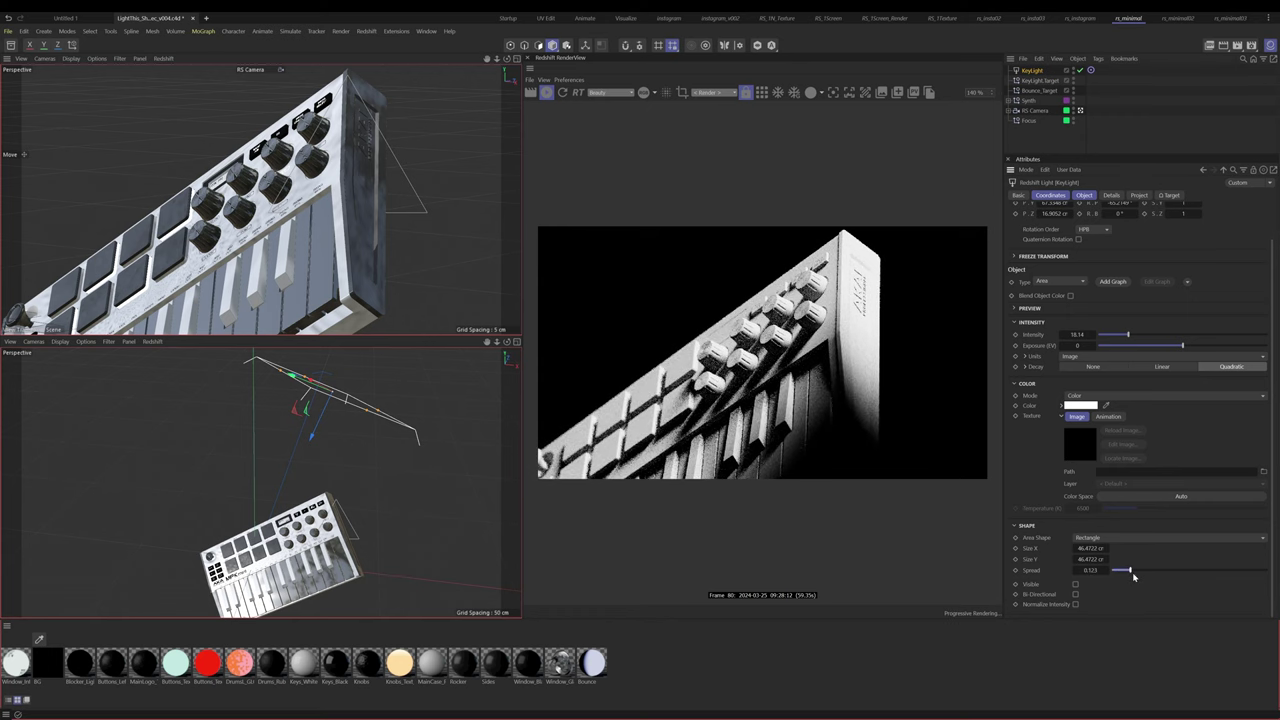
pyautogui.moveTo(1135, 572); pyautogui.dragTo(1130, 571)
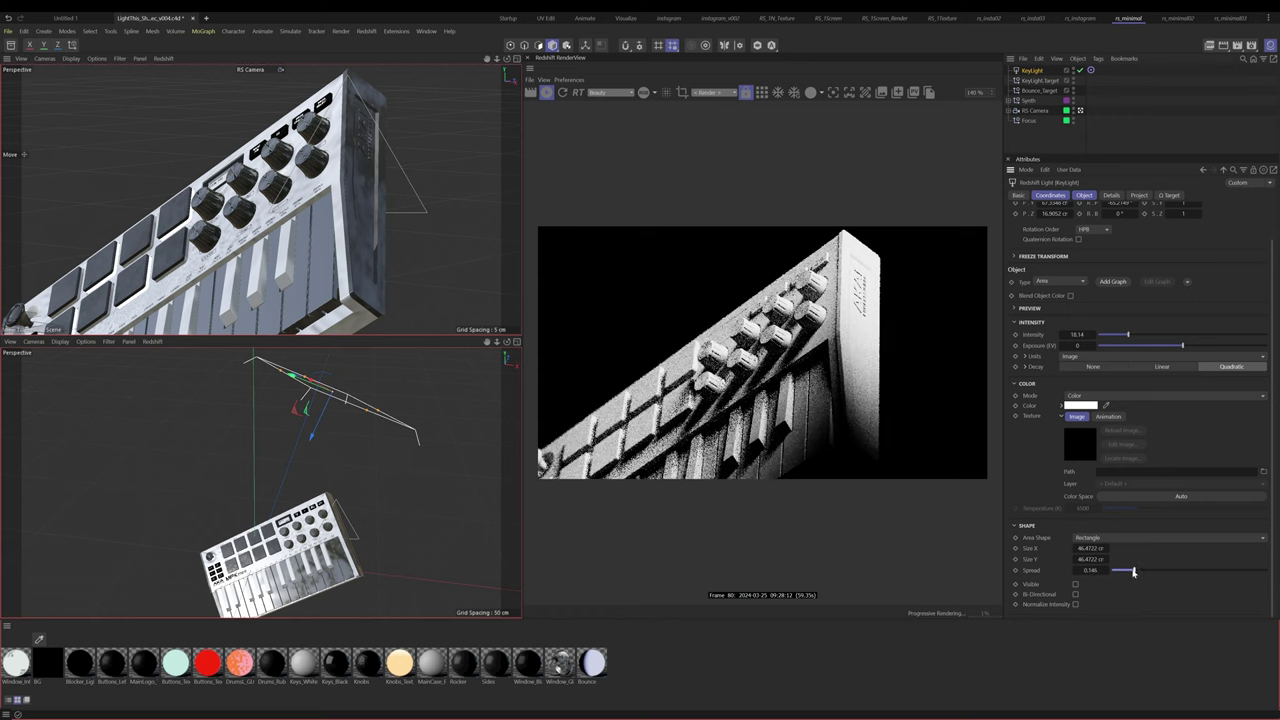
# Scale KeyLight down further, to about 31 cm in both X and Y
pyautogui.keyDown('alt'); pyautogui.moveTo(320, 420); pyautogui.dragTo(294, 451); pyautogui.keyUp('alt')
pyautogui.press('t')
pyautogui.press('e')
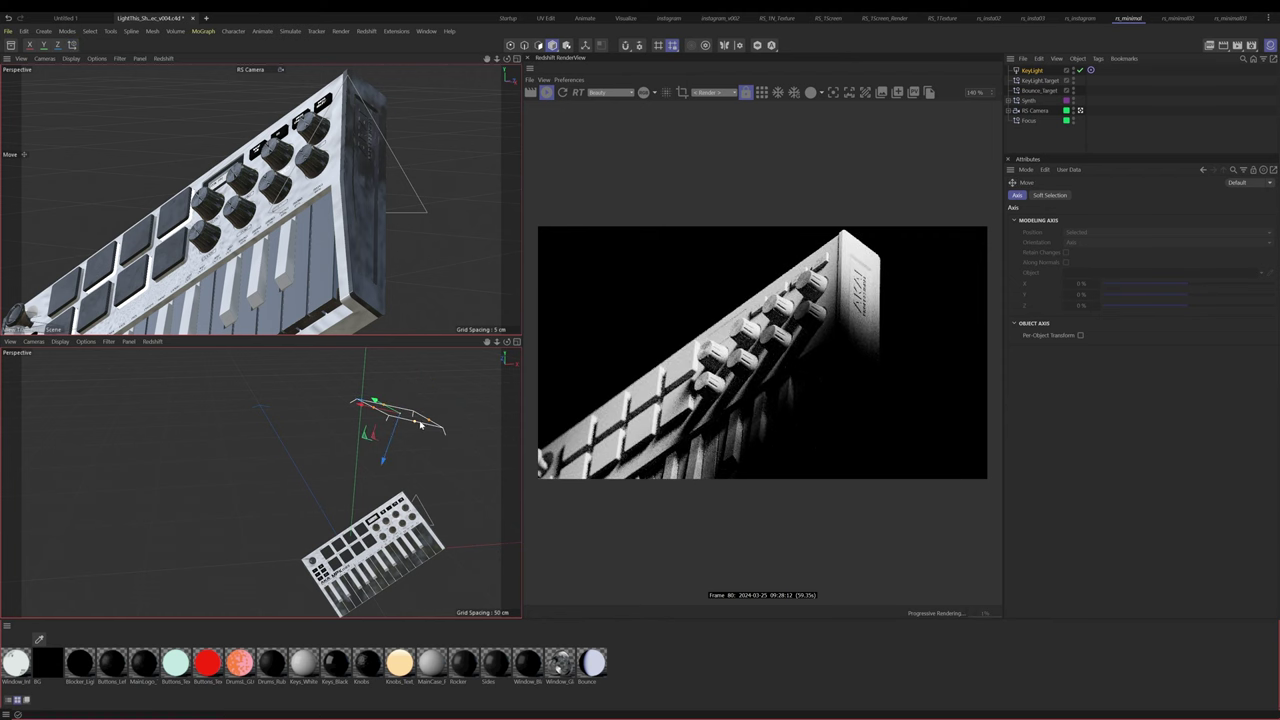
pyautogui.keyDown('alt'); pyautogui.moveTo(393, 446); pyautogui.dragTo(367, 445); pyautogui.keyUp('alt')
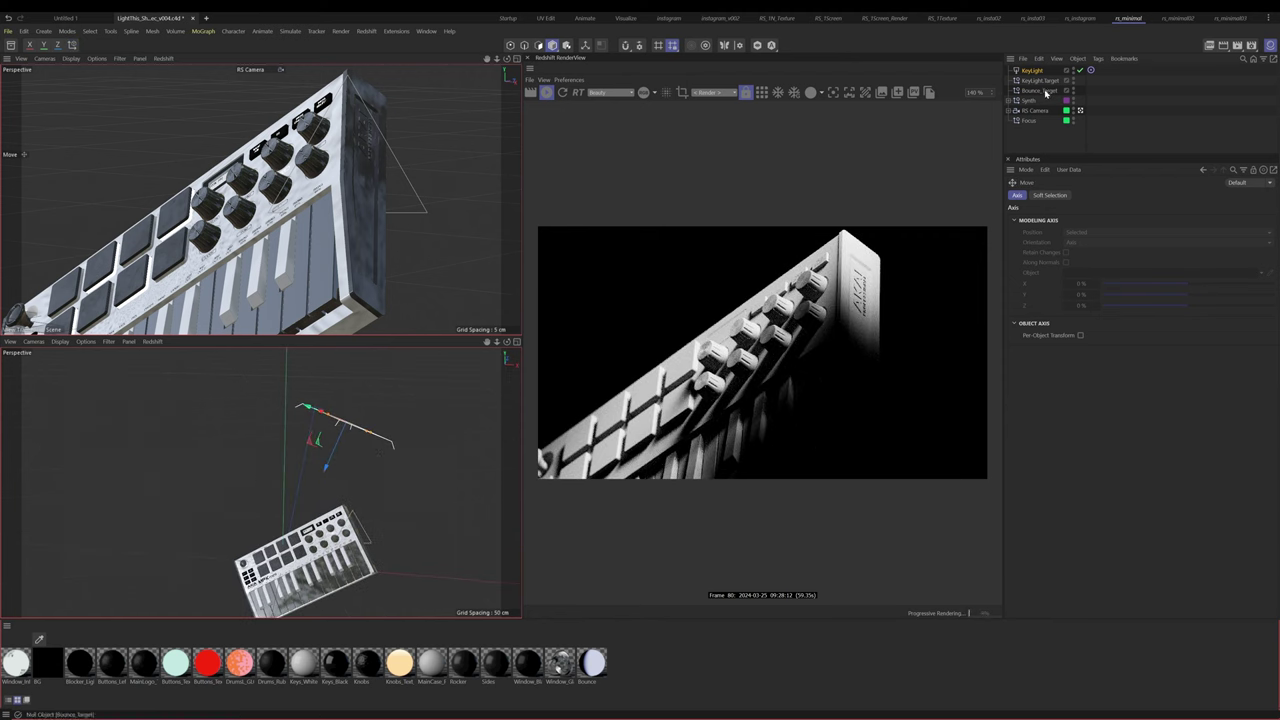
# Move the KeyLight target null onto the synth's knob area, to about X 22 cm and Y 15 cm
pyautogui.click(1040, 80)
pyautogui.moveTo(323, 566); pyautogui.dragTo(376, 536)
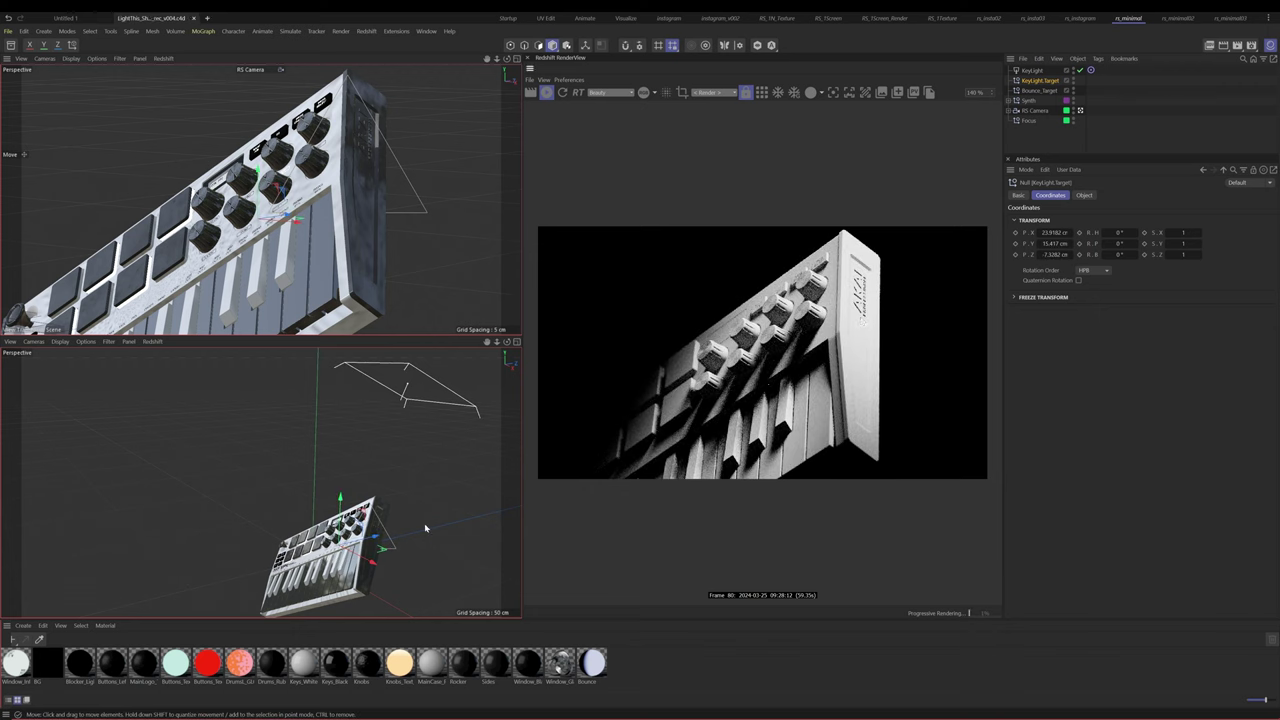
pyautogui.keyDown('alt'); pyautogui.moveTo(426, 528); pyautogui.dragTo(383, 562); pyautogui.keyUp('alt')
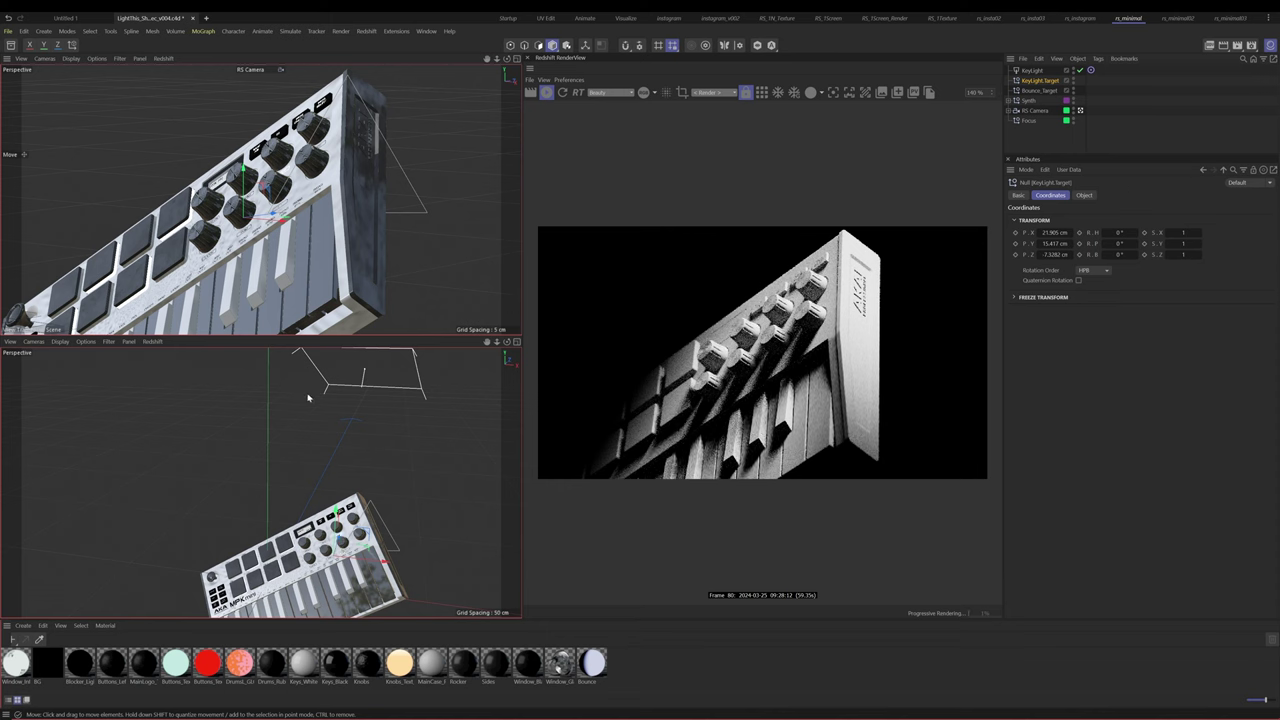
# Narrow KeyLight to about 17 cm in X and move it closer, to about X 20 cm, Y 58 cm, Z 11 cm
pyautogui.click(418, 380)
pyautogui.keyDown('alt'); pyautogui.moveTo(362, 409); pyautogui.dragTo(367, 432, button='middle'); pyautogui.keyUp('alt')
pyautogui.keyDown('alt'); pyautogui.moveTo(367, 432); pyautogui.dragTo(348, 444); pyautogui.keyUp('alt')
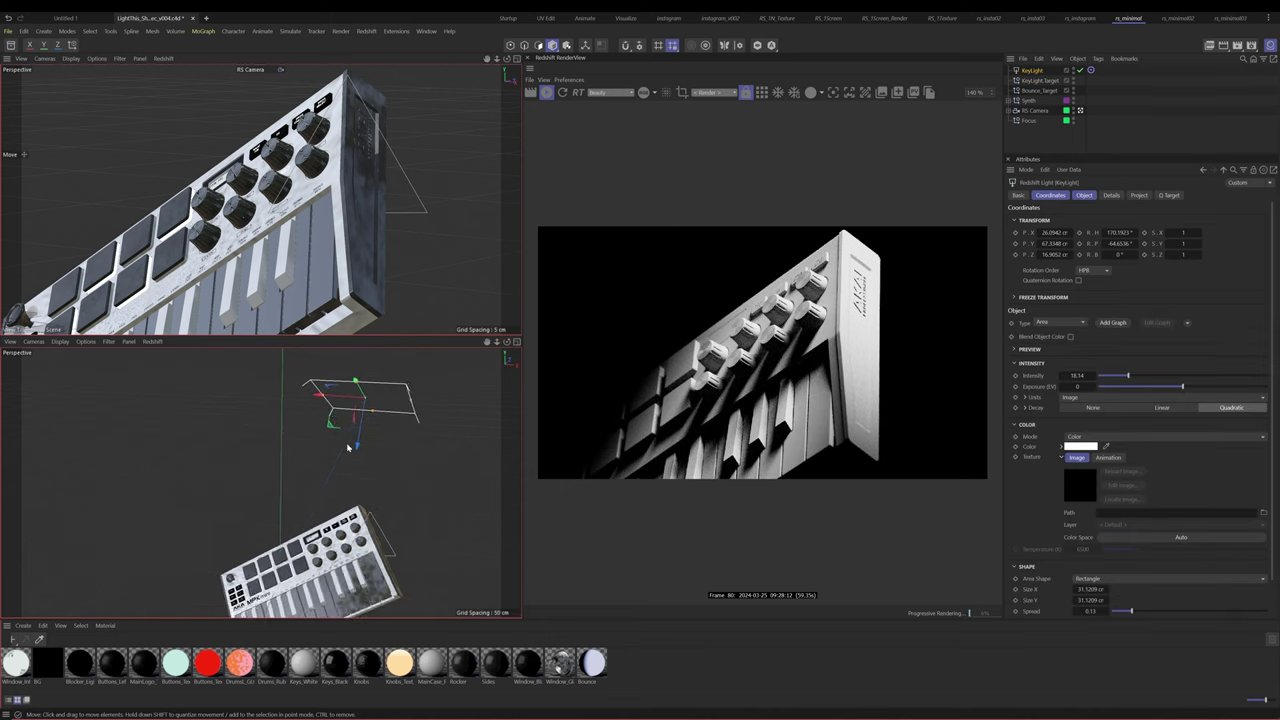
pyautogui.keyDown('alt'); pyautogui.moveTo(348, 444); pyautogui.dragTo(370, 457, button='middle'); pyautogui.keyUp('alt')
pyautogui.moveTo(385, 400); pyautogui.dragTo(355, 439)
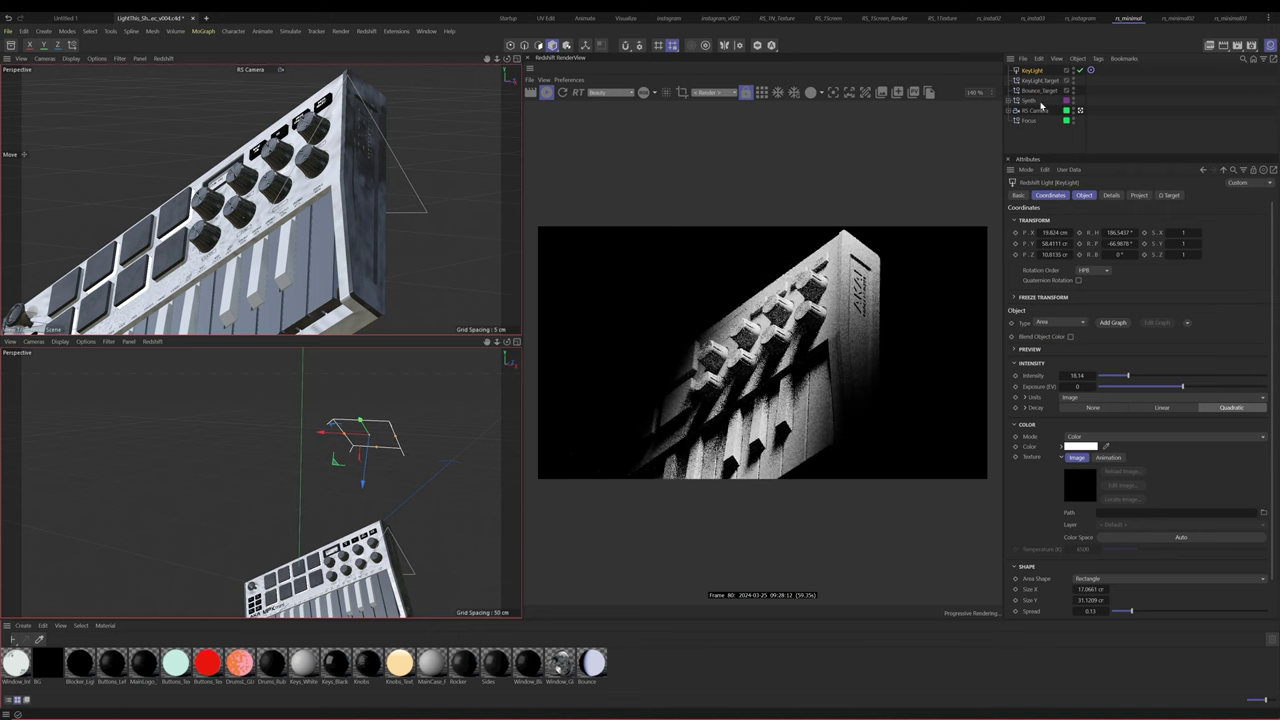
# Shift the KeyLight target null slightly toward the pads, to about X 19 cm
pyautogui.click(1043, 81)
pyautogui.keyDown('alt'); pyautogui.moveTo(366, 570); pyautogui.dragTo(360, 527, button='middle'); pyautogui.keyUp('alt')
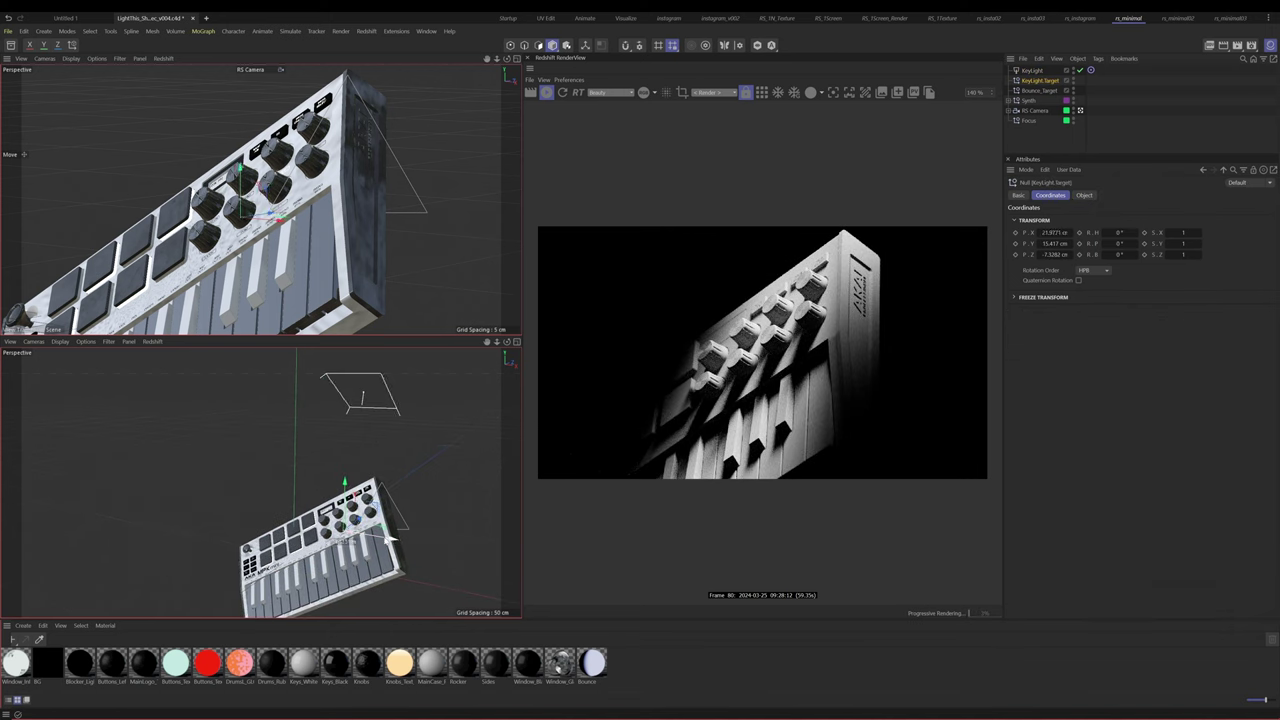
pyautogui.moveTo(390, 537); pyautogui.dragTo(376, 543)
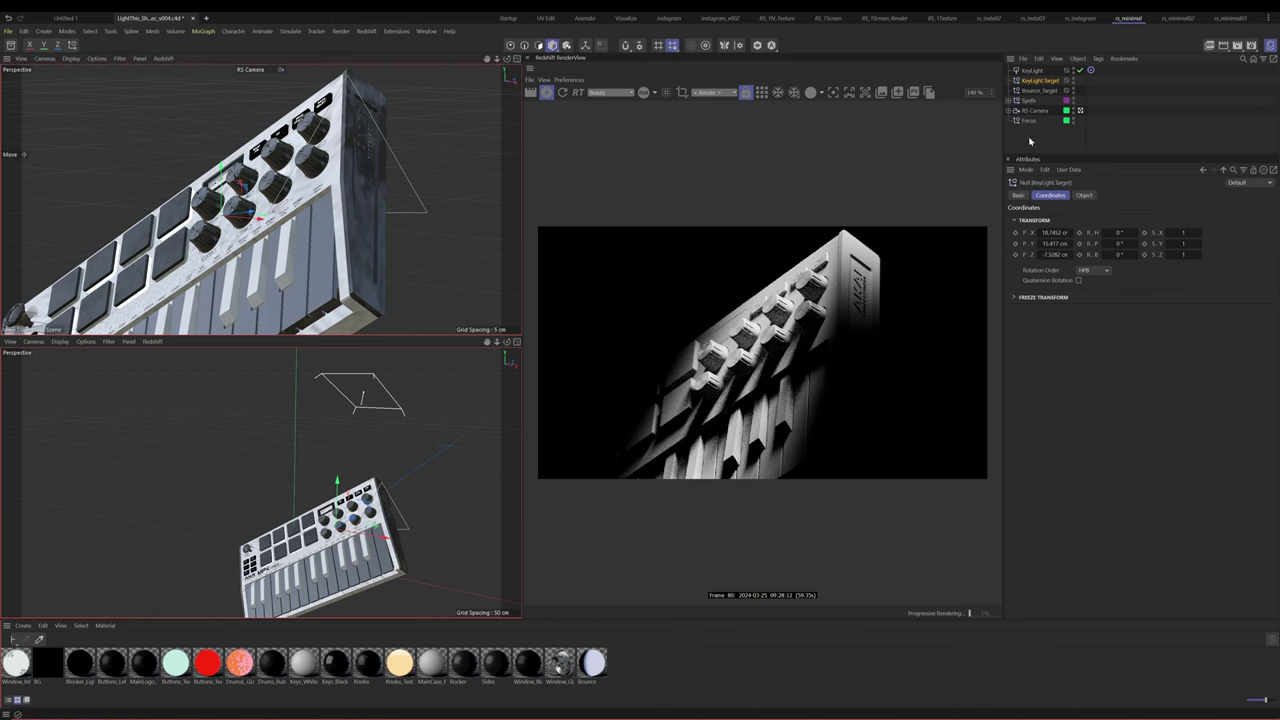
# Move KeyLight almost directly above the synth, to about Y 64 cm and Z -2 cm, and set its spread to 0.143
pyautogui.keyDown('alt'); pyautogui.moveTo(286, 489); pyautogui.dragTo(344, 419); pyautogui.keyUp('alt')
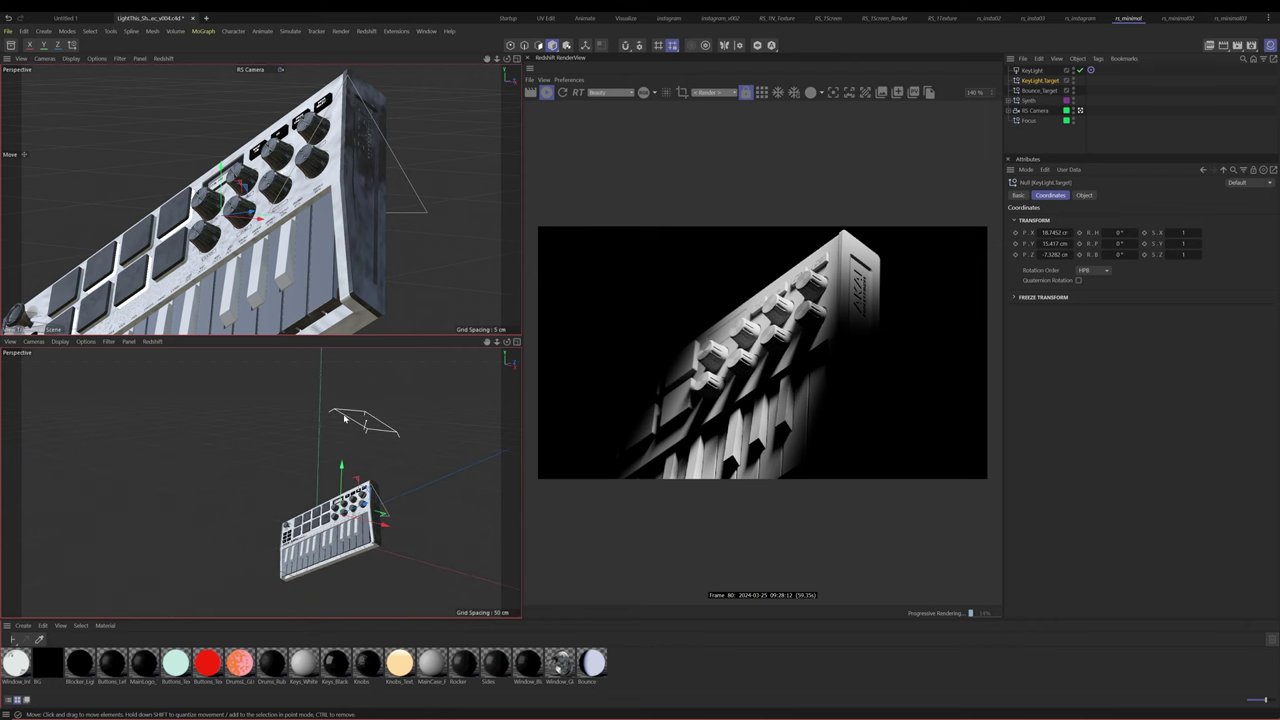
pyautogui.click(380, 424)
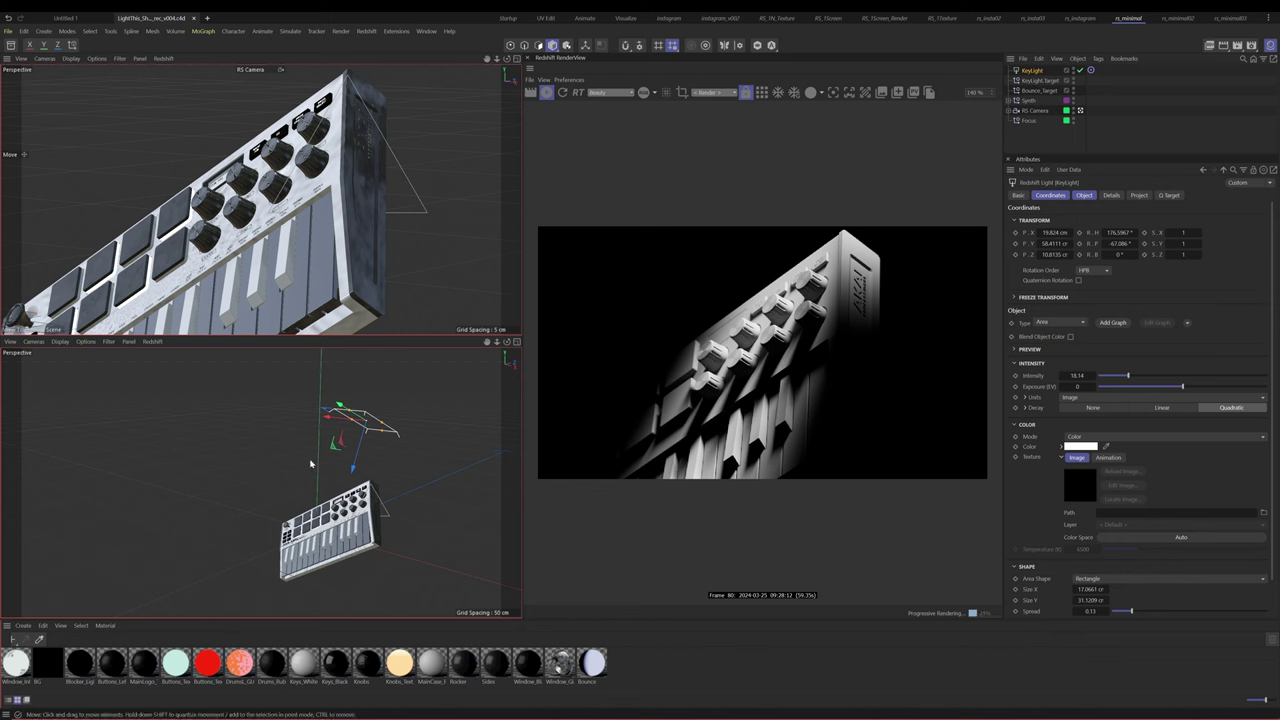
pyautogui.keyDown('alt'); pyautogui.moveTo(342, 455); pyautogui.dragTo(363, 448, button='middle'); pyautogui.keyUp('alt')
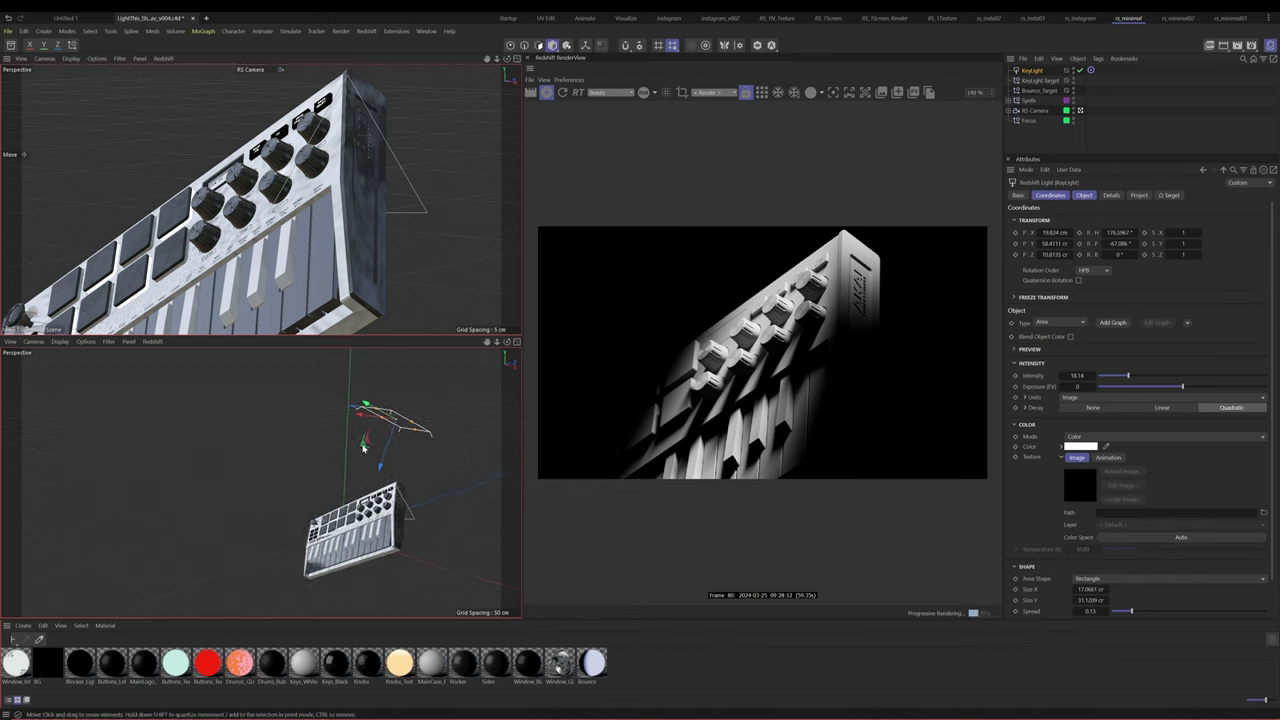
pyautogui.moveTo(365, 405)
pyautogui.mouseDown()
pyautogui.moveTo(382, 428)
pyautogui.moveTo(344, 399)
pyautogui.moveTo(377, 406)
pyautogui.moveTo(350, 401)
pyautogui.mouseUp()
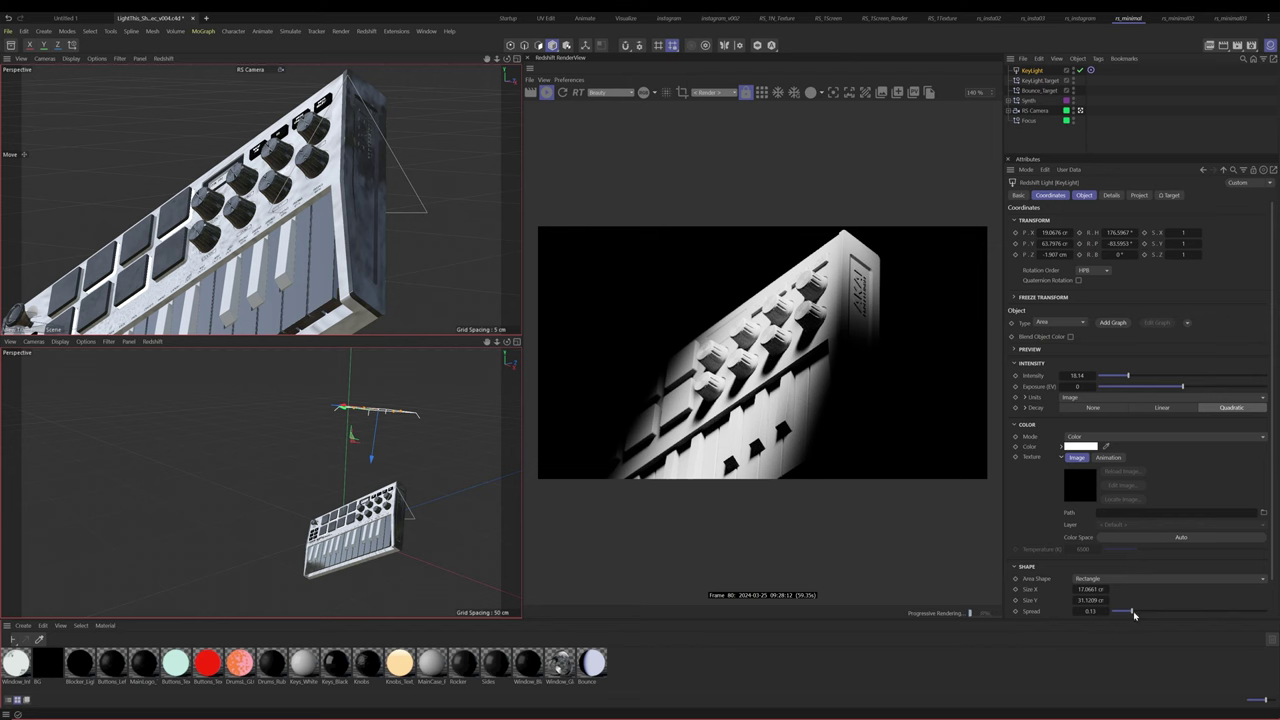
pyautogui.moveTo(1132, 612); pyautogui.dragTo(1134, 612)
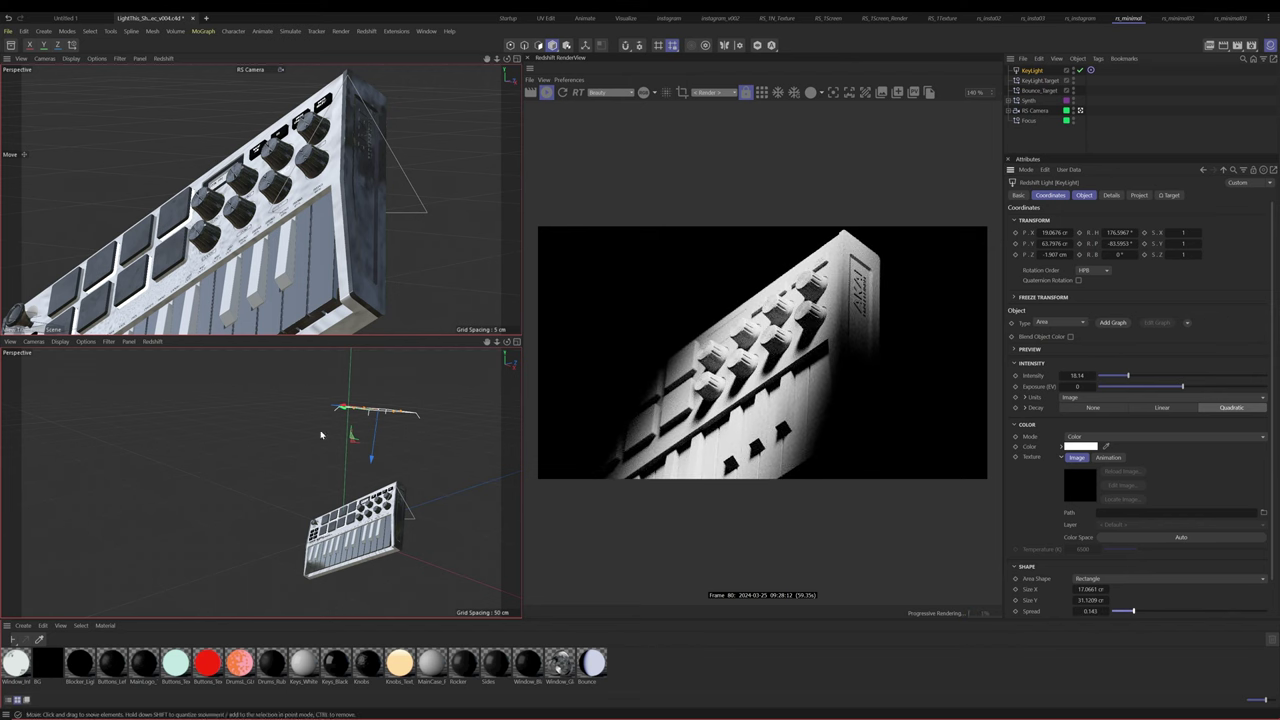
pyautogui.press('t')
pyautogui.moveTo(397, 429)
pyautogui.mouseDown()
pyautogui.moveTo(297, 449)
pyautogui.moveTo(374, 428)
pyautogui.mouseUp()
pyautogui.hotkey('ctrl', 'z')
# Lower KeyLight's intensity to about 8.11 and move the light back behind the synth, to about Y 62 cm and Z 7 cm
pyautogui.click(1033, 71)
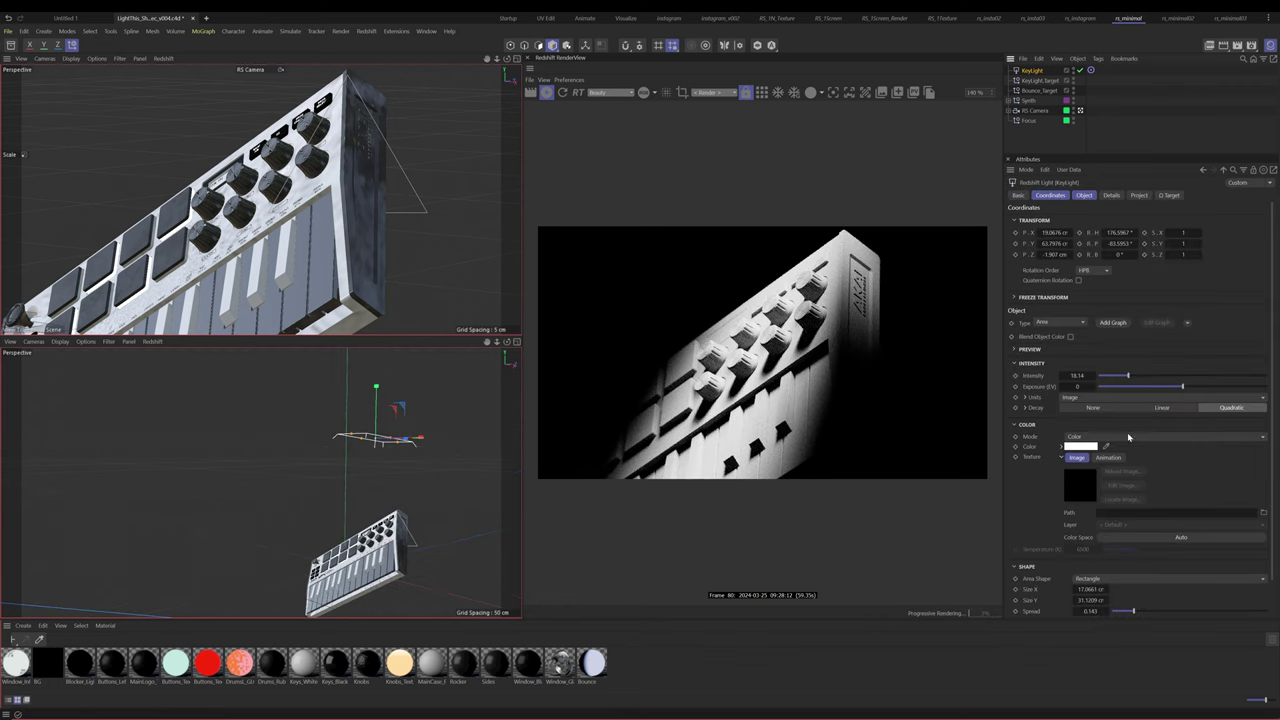
pyautogui.moveTo(1127, 375); pyautogui.dragTo(1113, 378)
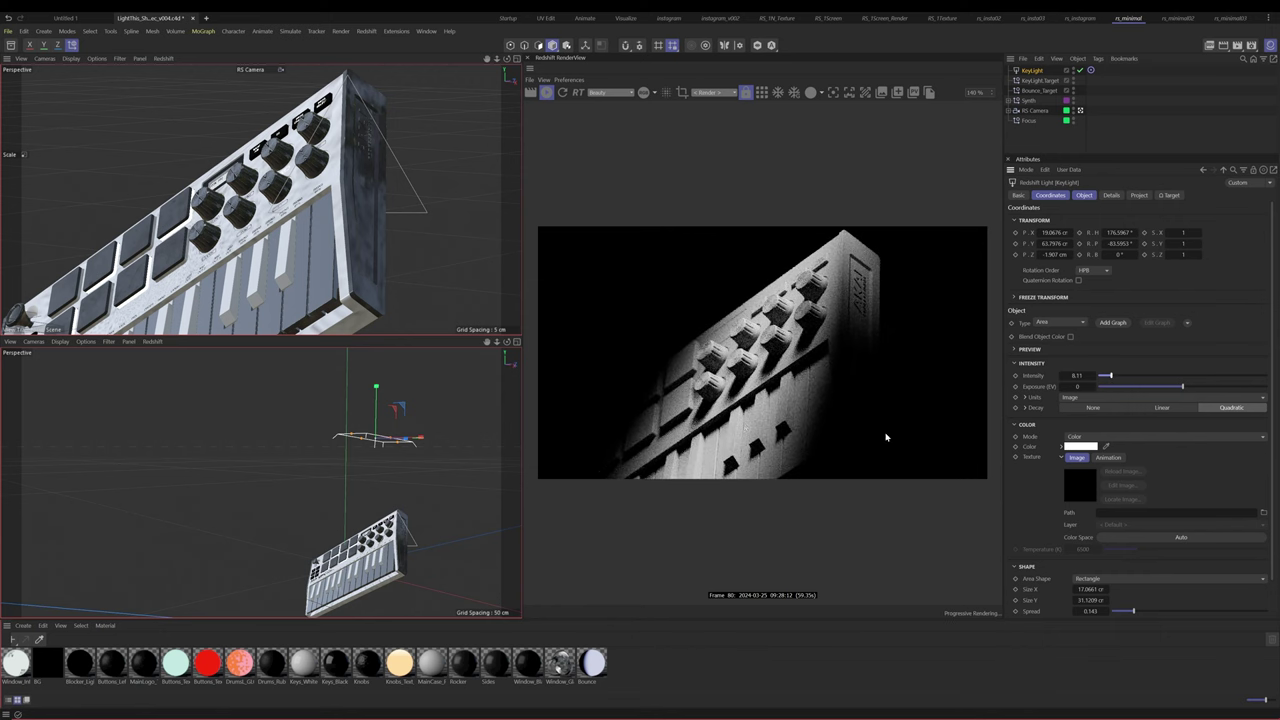
pyautogui.keyDown('alt'); pyautogui.moveTo(370, 436); pyautogui.dragTo(454, 471); pyautogui.keyUp('alt')
pyautogui.press('e')
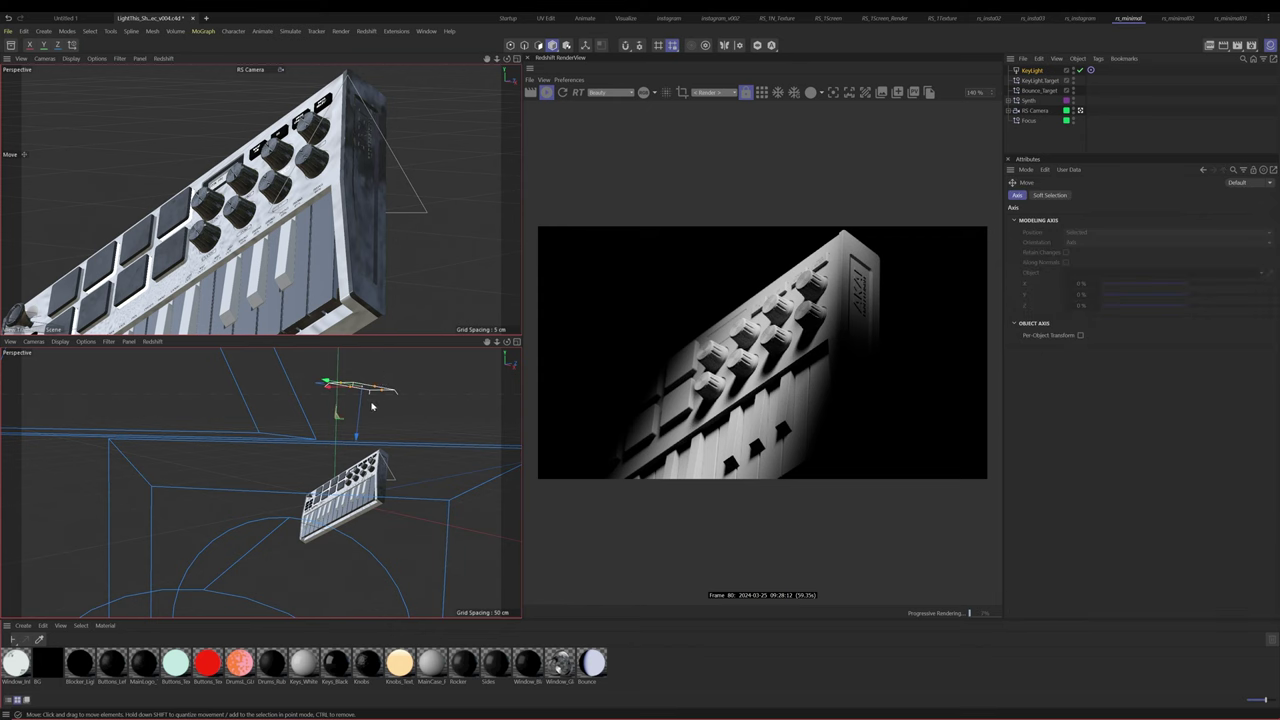
pyautogui.keyDown('alt'); pyautogui.moveTo(371, 406); pyautogui.dragTo(313, 455); pyautogui.keyUp('alt')
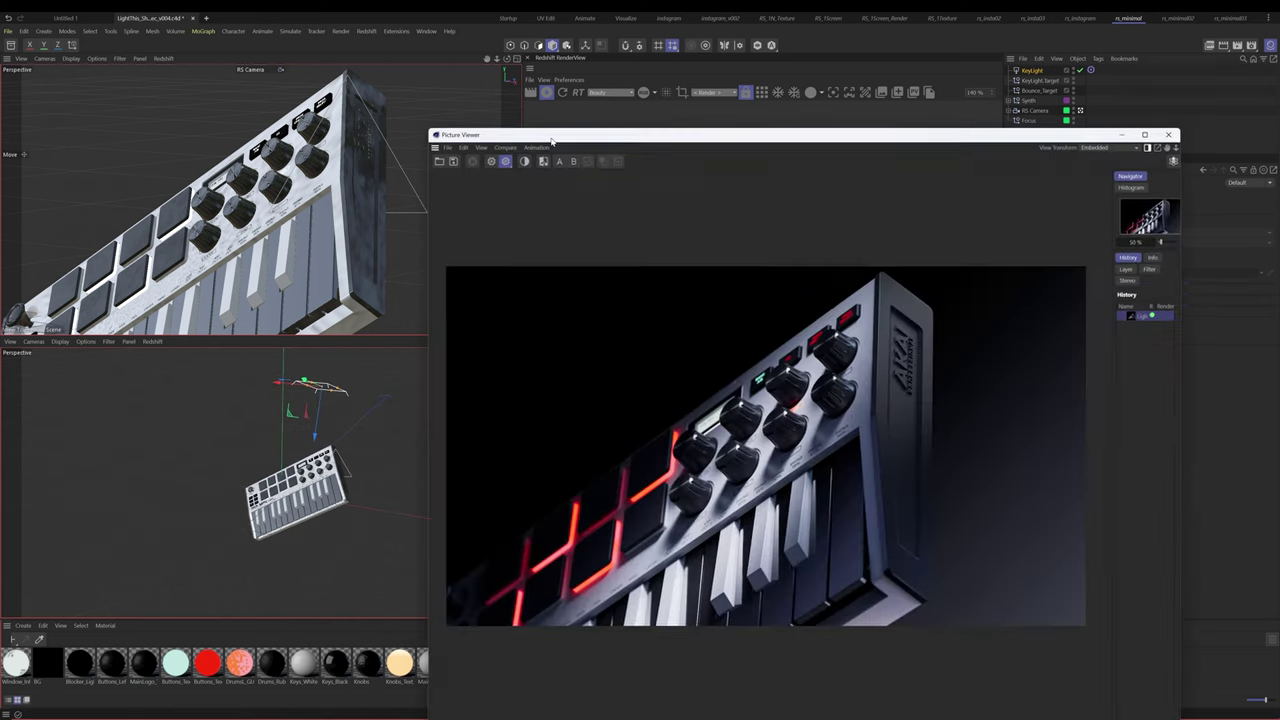
# Set KeyLight's color mode to Color and Temperature with a cool temperature of about 8532 K
pyautogui.moveTo(571, 134); pyautogui.dragTo(538, 75)
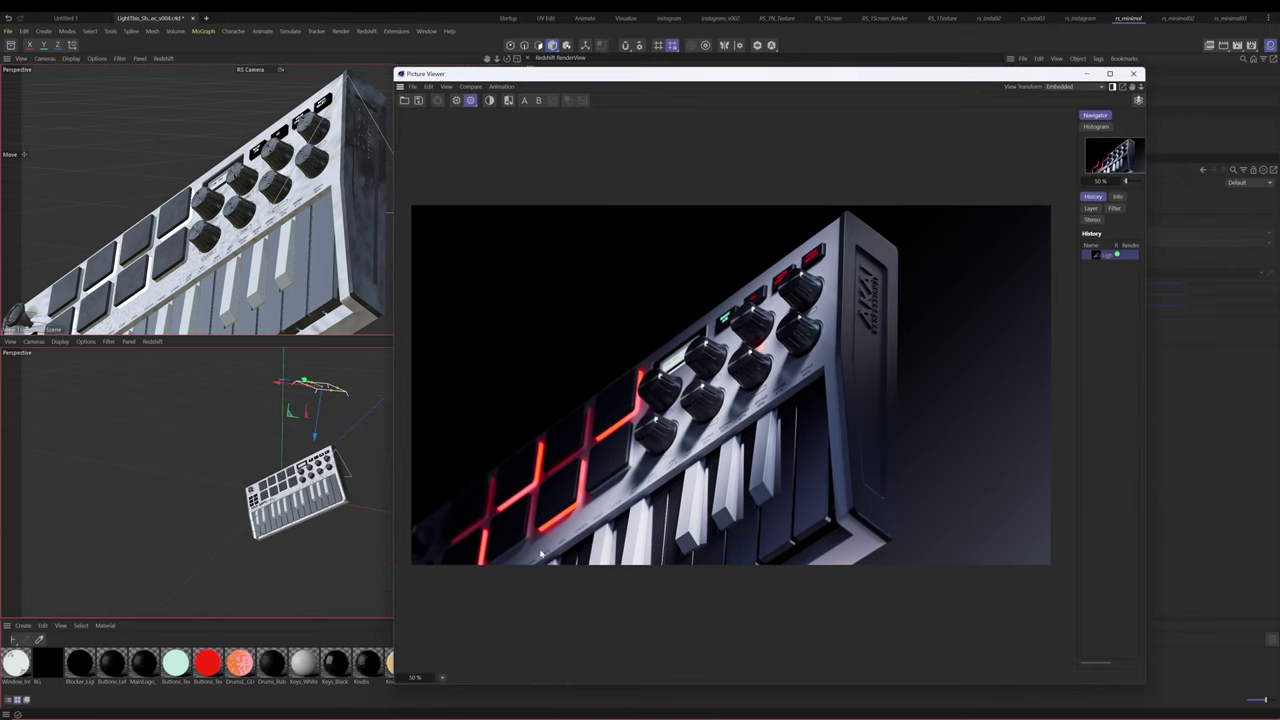
pyautogui.moveTo(678, 84); pyautogui.dragTo(1279, 300)
pyautogui.click(1031, 72)
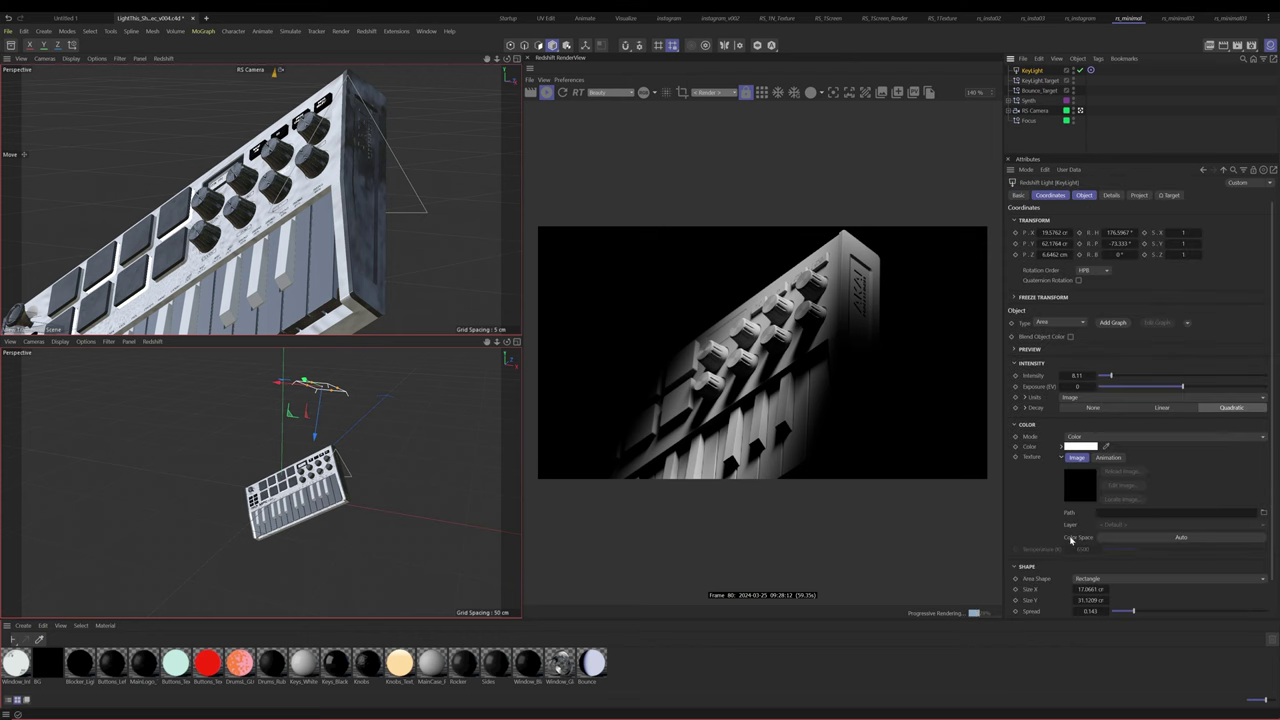
pyautogui.scroll(-2, 1230, 495)
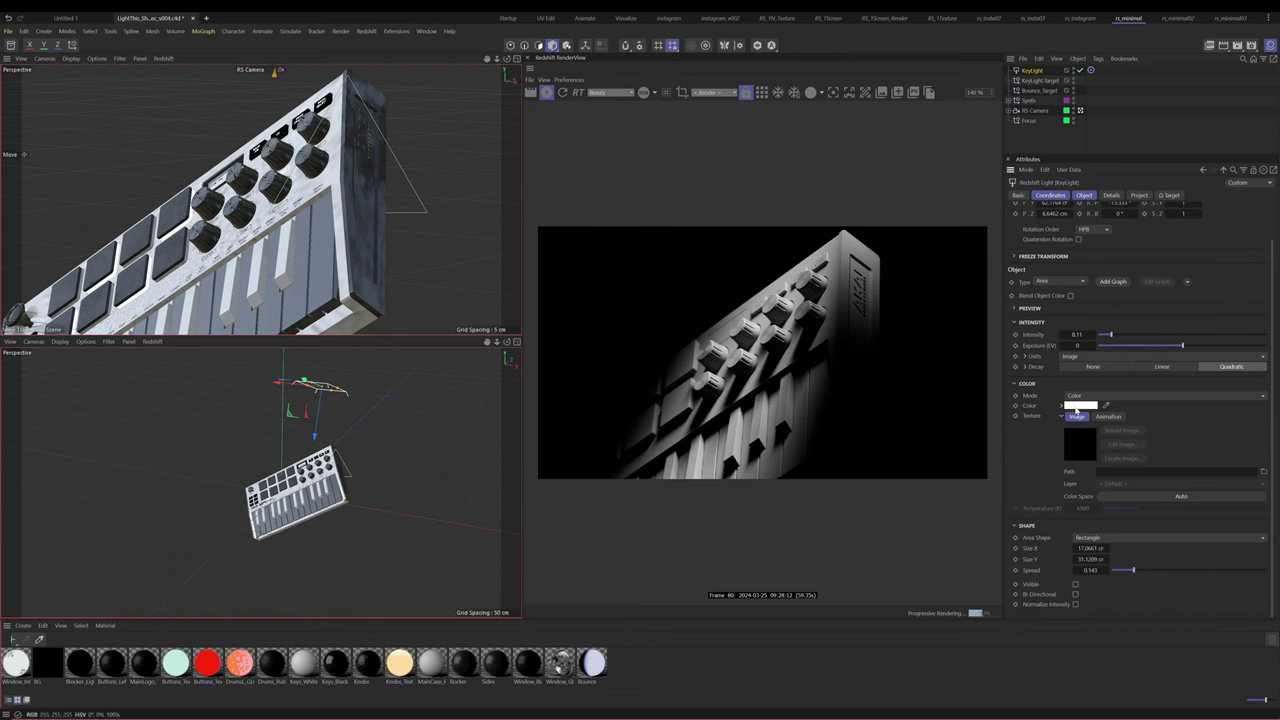
pyautogui.click(1085, 396)
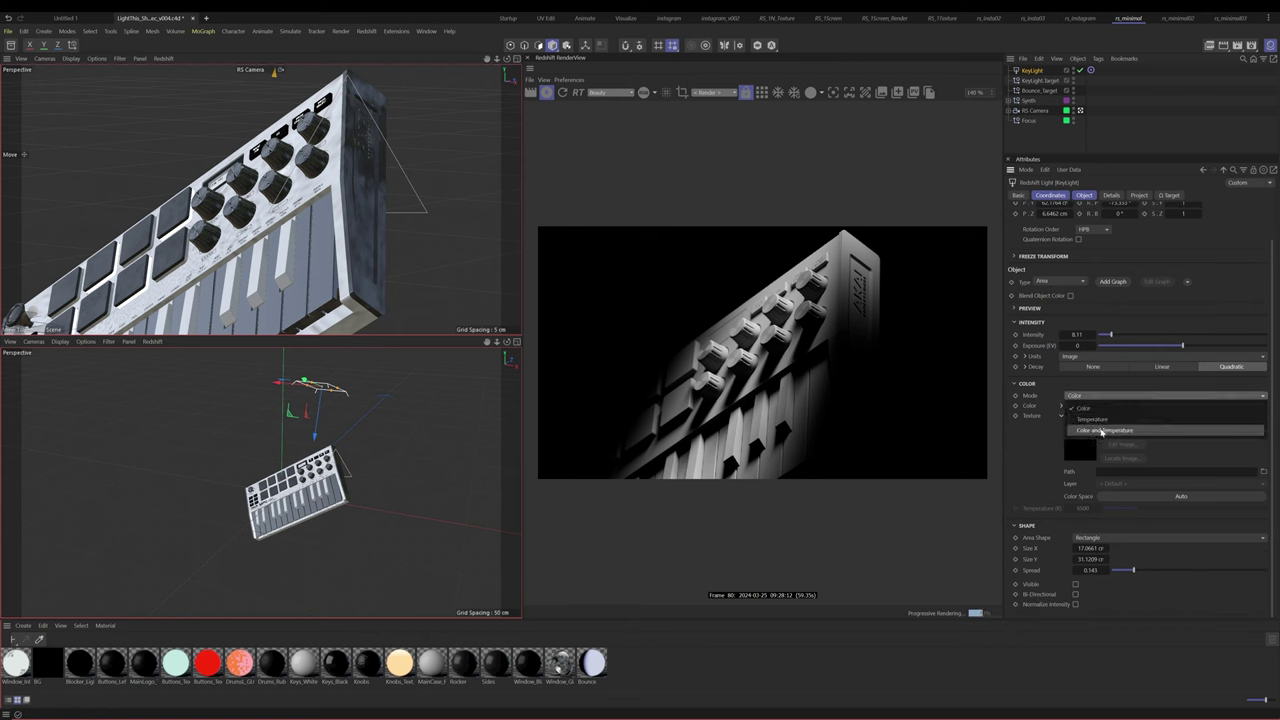
pyautogui.click(1102, 431)
pyautogui.moveTo(1128, 511); pyautogui.dragTo(1149, 509)
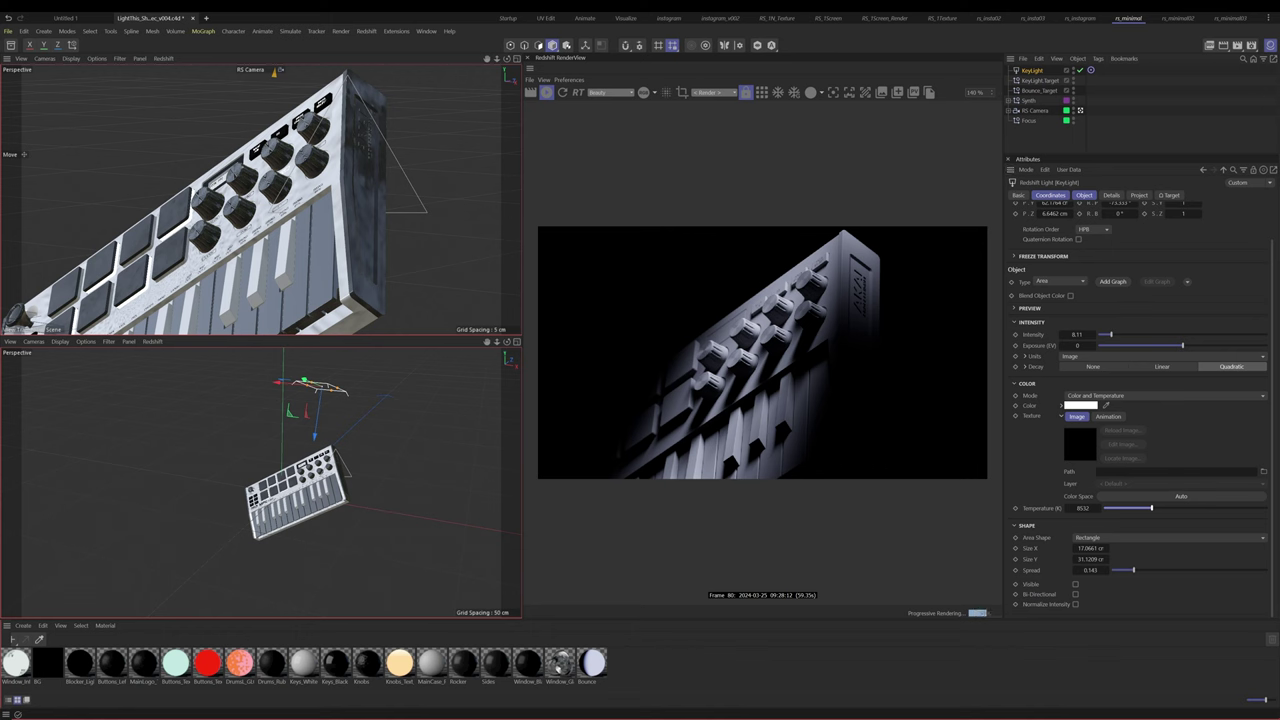
# Load GradientLight.exr as KeyLight's color texture
pyautogui.moveTo(1166, 435); pyautogui.dragTo(1150, 478)
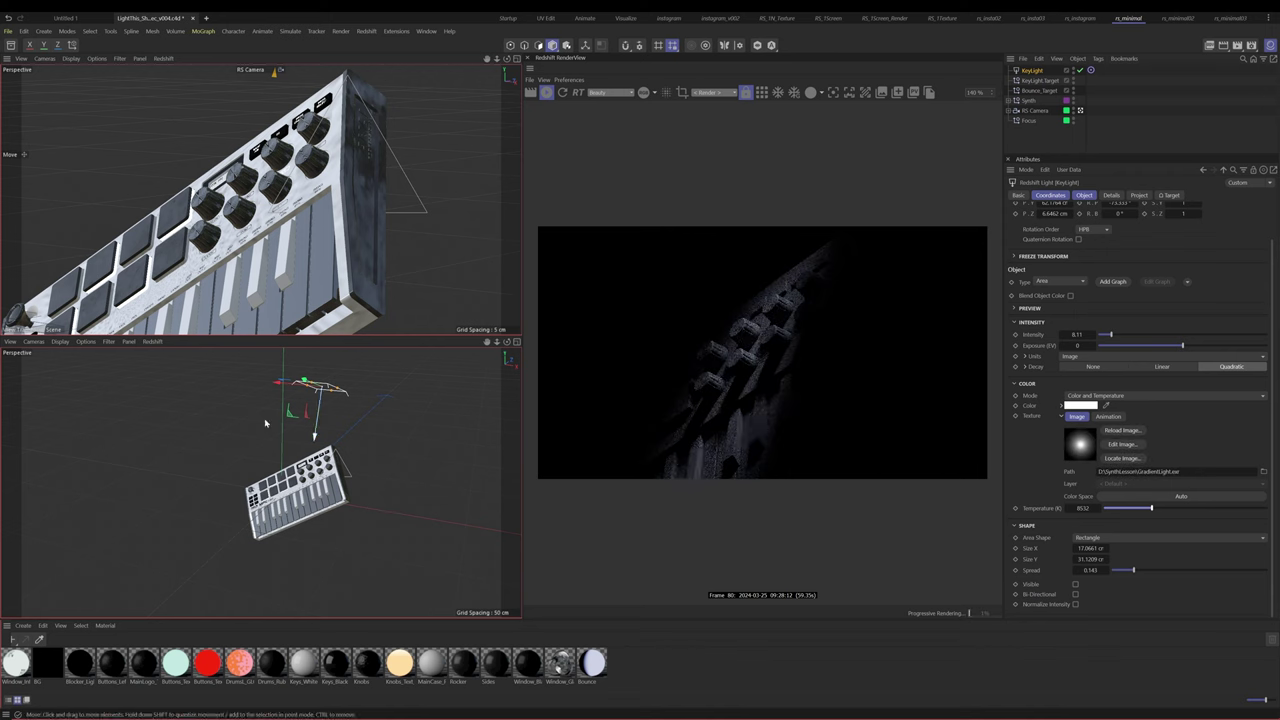
# Raise KeyLight's intensity to about 14
pyautogui.keyDown('alt'); pyautogui.moveTo(268, 443); pyautogui.dragTo(299, 459); pyautogui.keyUp('alt')
pyautogui.keyDown('alt'); pyautogui.moveTo(299, 459); pyautogui.dragTo(266, 460, button='middle'); pyautogui.keyUp('alt')
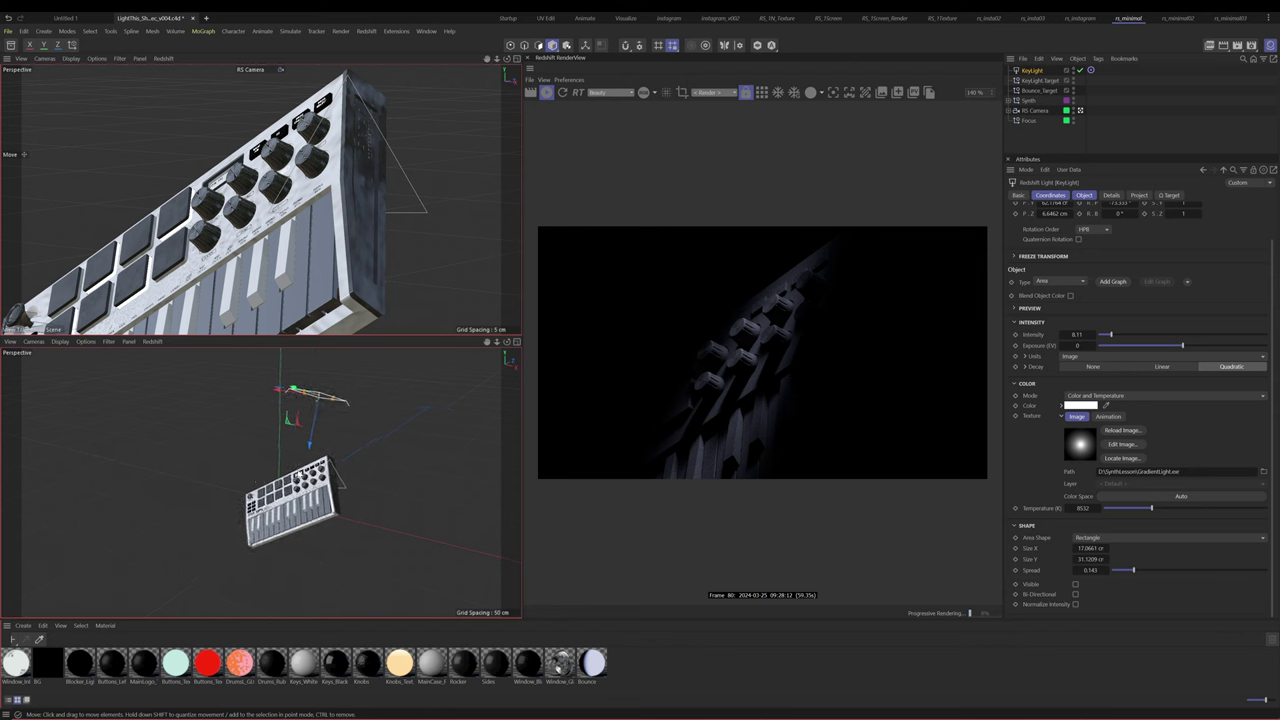
pyautogui.keyDown('alt'); pyautogui.moveTo(266, 460); pyautogui.dragTo(310, 462, button='right'); pyautogui.keyUp('alt')
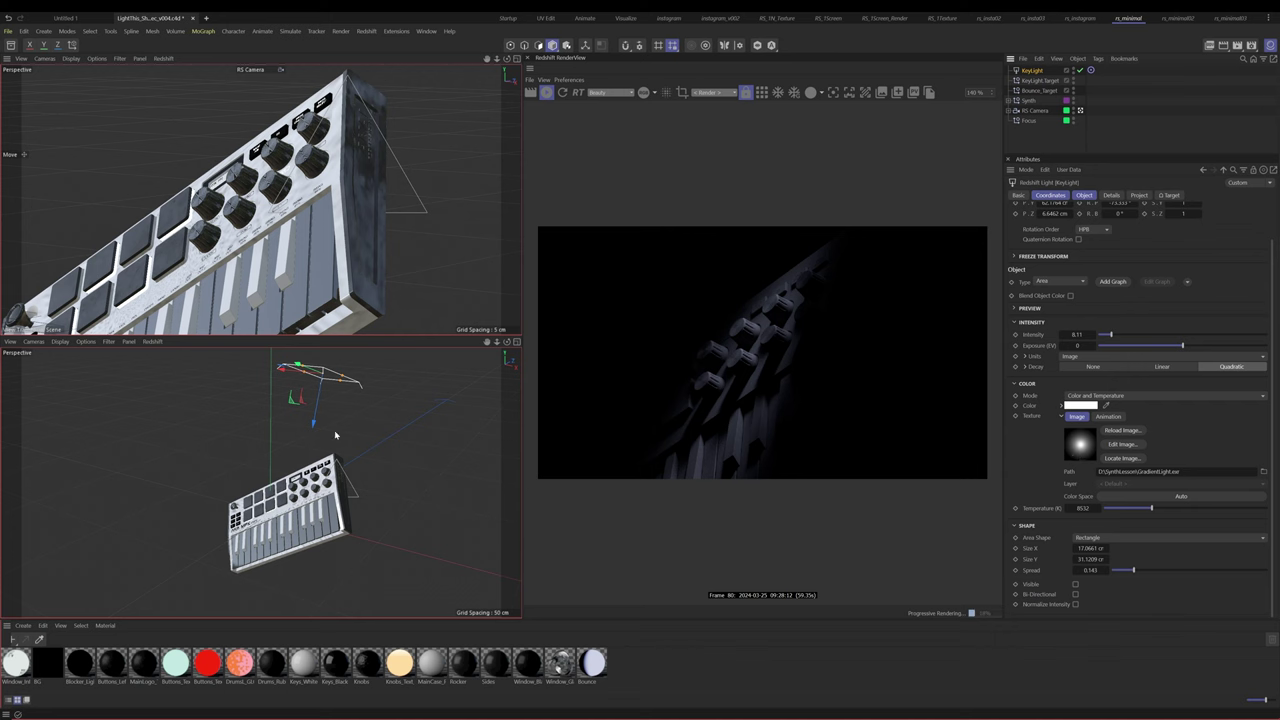
pyautogui.keyDown('alt'); pyautogui.moveTo(316, 428); pyautogui.dragTo(301, 398); pyautogui.keyUp('alt')
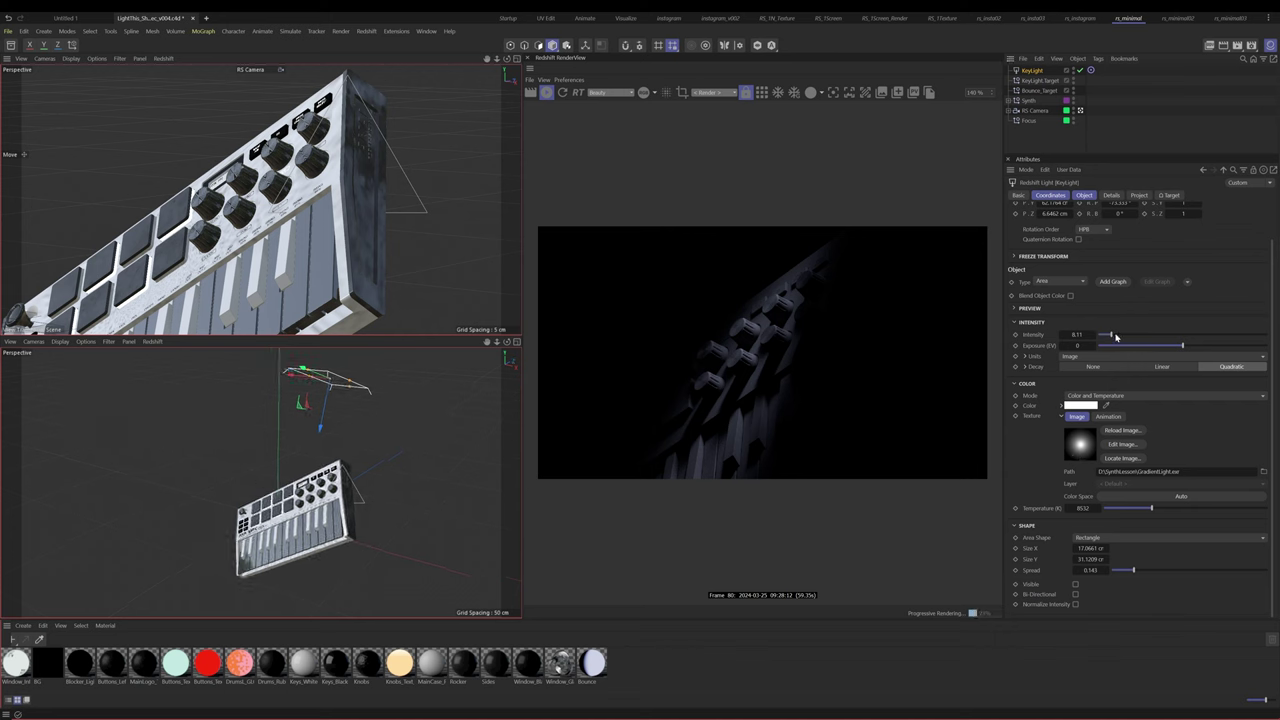
pyautogui.moveTo(1116, 336); pyautogui.dragTo(1124, 336)
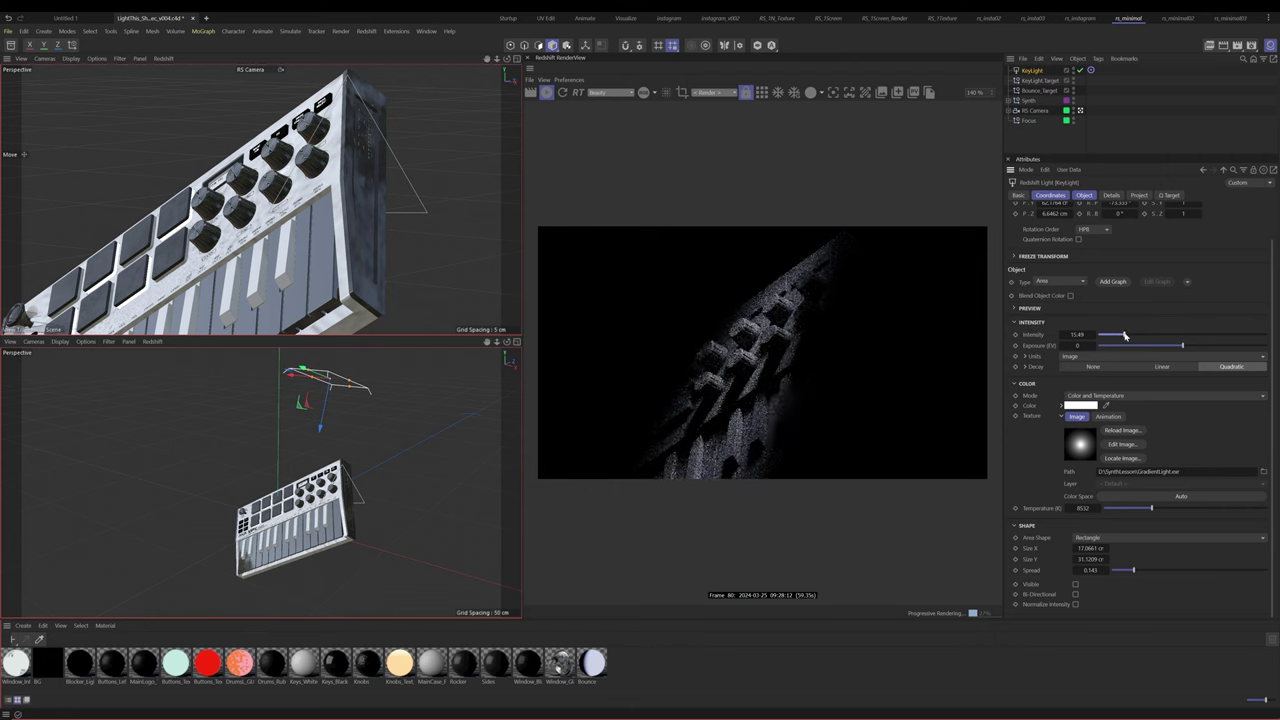
# Enlarge the KeyLight area above the synth to widen its coverage
pyautogui.press('t')
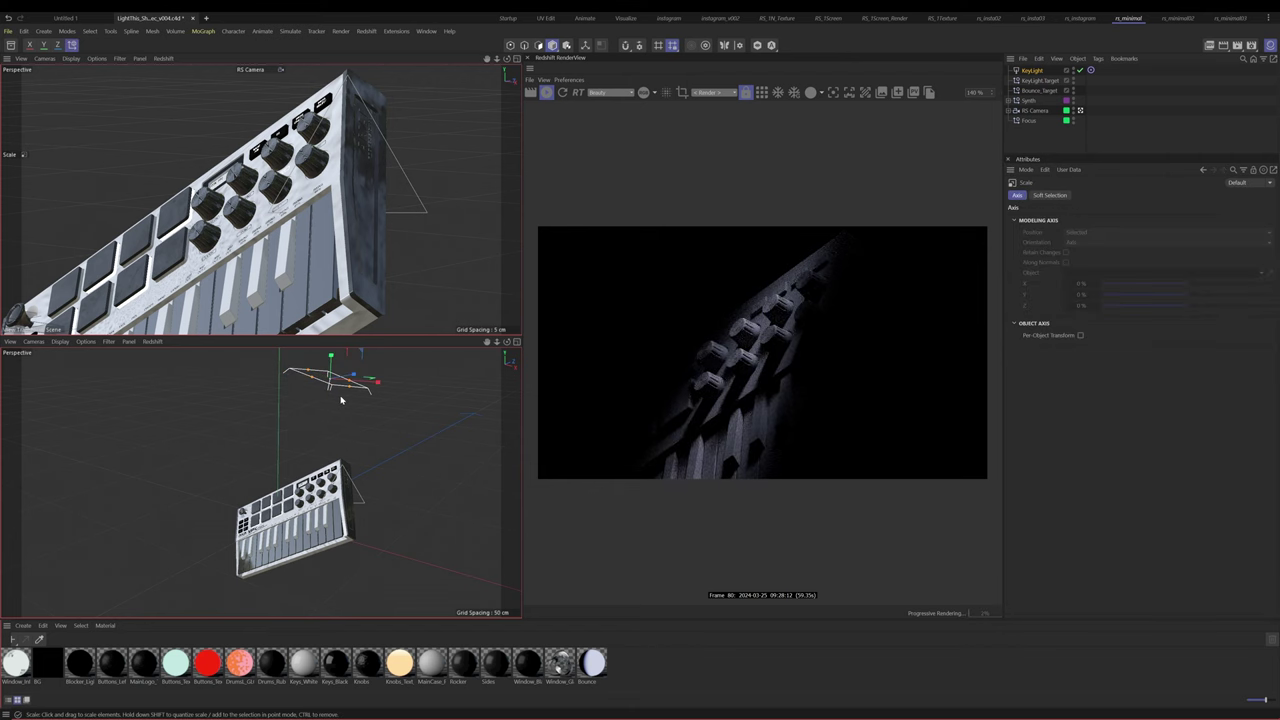
pyautogui.moveTo(341, 400); pyautogui.dragTo(592, 369)
pyautogui.keyDown('alt'); pyautogui.moveTo(329, 437); pyautogui.dragTo(349, 466, button='middle'); pyautogui.keyUp('alt')
pyautogui.keyDown('alt'); pyautogui.moveTo(349, 466); pyautogui.dragTo(302, 423); pyautogui.keyUp('alt')
pyautogui.press('e')
pyautogui.press('w')
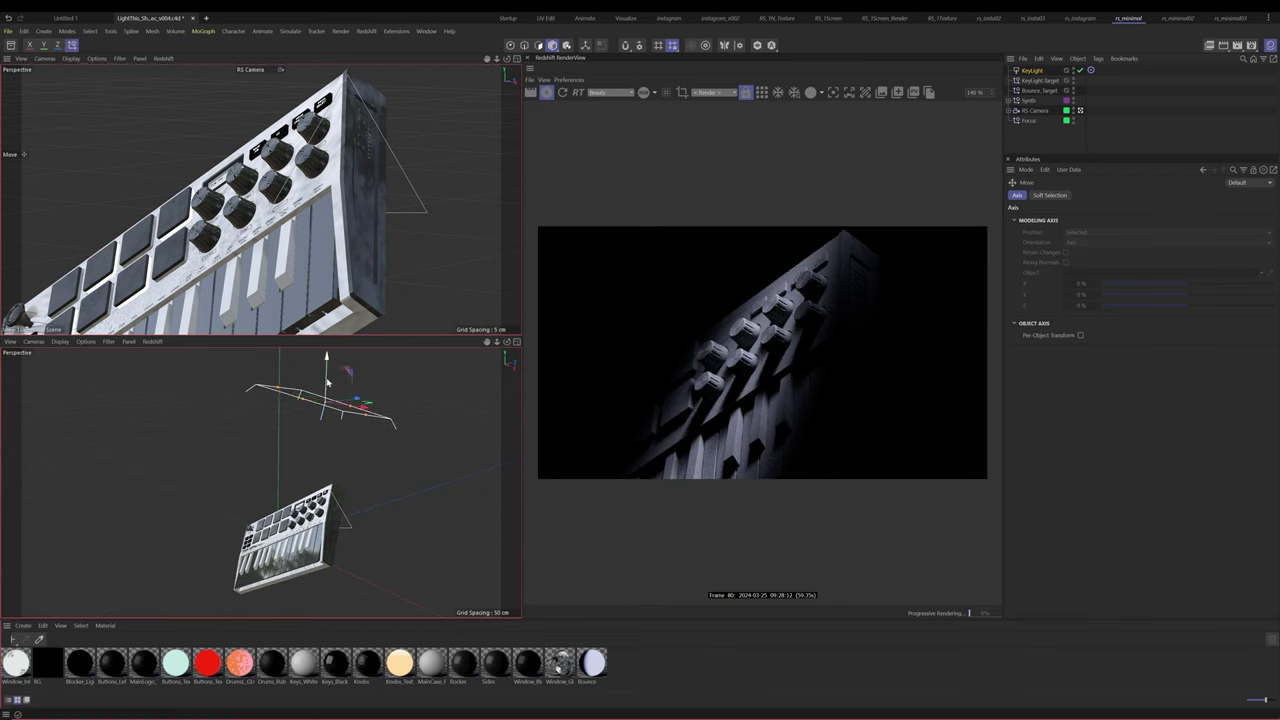
pyautogui.moveTo(327, 382)
pyautogui.mouseDown()
pyautogui.moveTo(348, 398)
pyautogui.moveTo(343, 374)
pyautogui.mouseUp()
pyautogui.hotkey('ctrl', 'z')
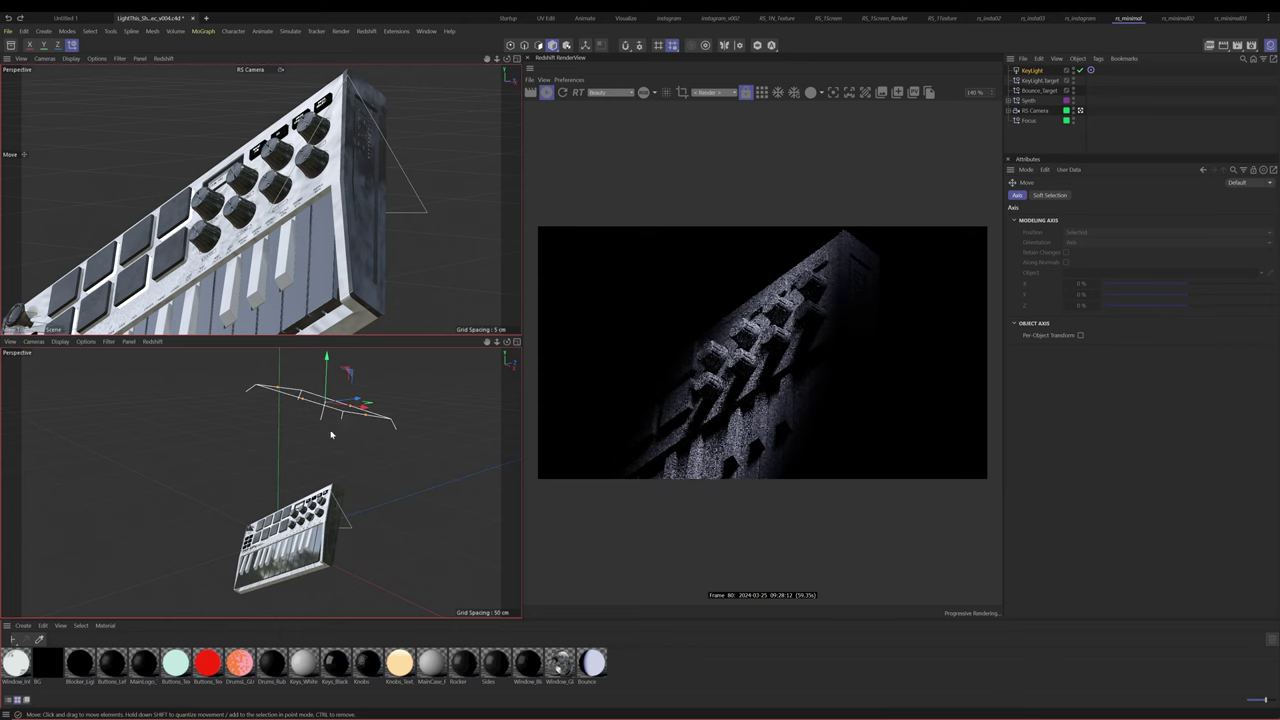
# Adjust KeyLight's size to about 39.6 × 48.7 cm and move it to about X 19 cm, Y 63 cm, Z 3 cm
pyautogui.keyDown('alt'); pyautogui.moveTo(331, 434); pyautogui.dragTo(378, 406); pyautogui.keyUp('alt')
pyautogui.press('t')
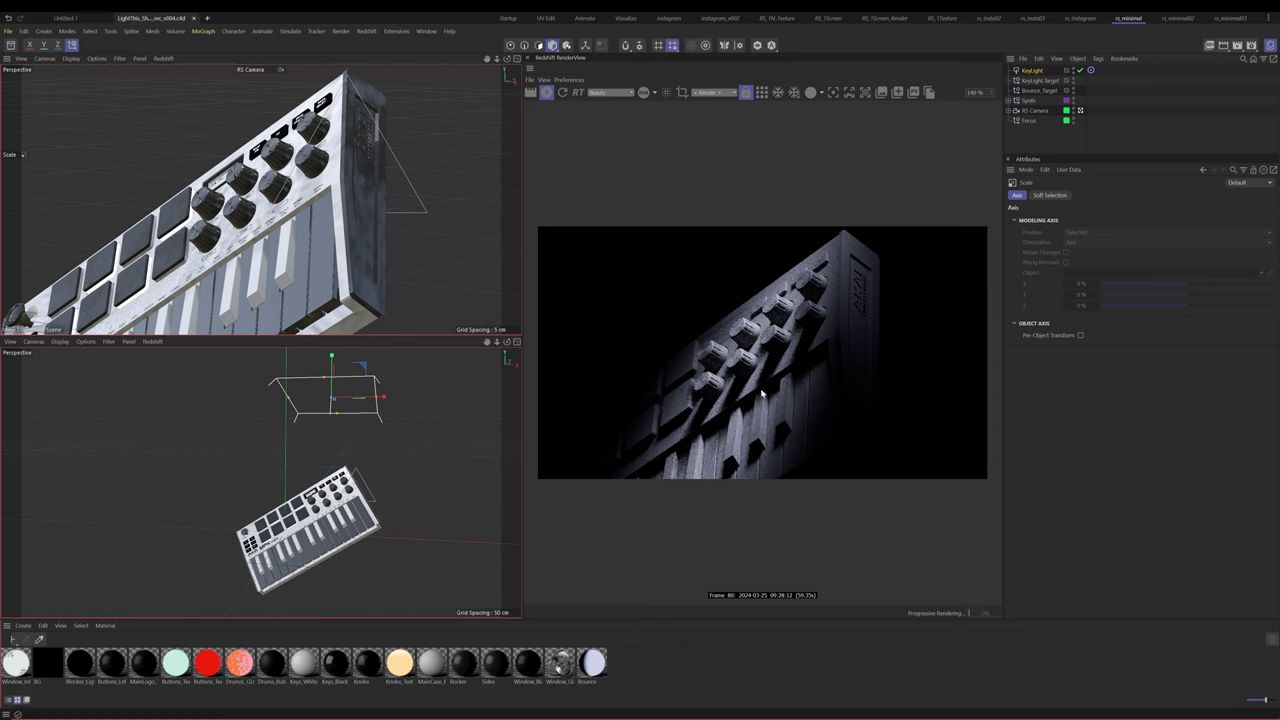
pyautogui.keyDown('alt'); pyautogui.moveTo(310, 468); pyautogui.dragTo(291, 405); pyautogui.keyUp('alt')
pyautogui.press('e')
pyautogui.press('w')
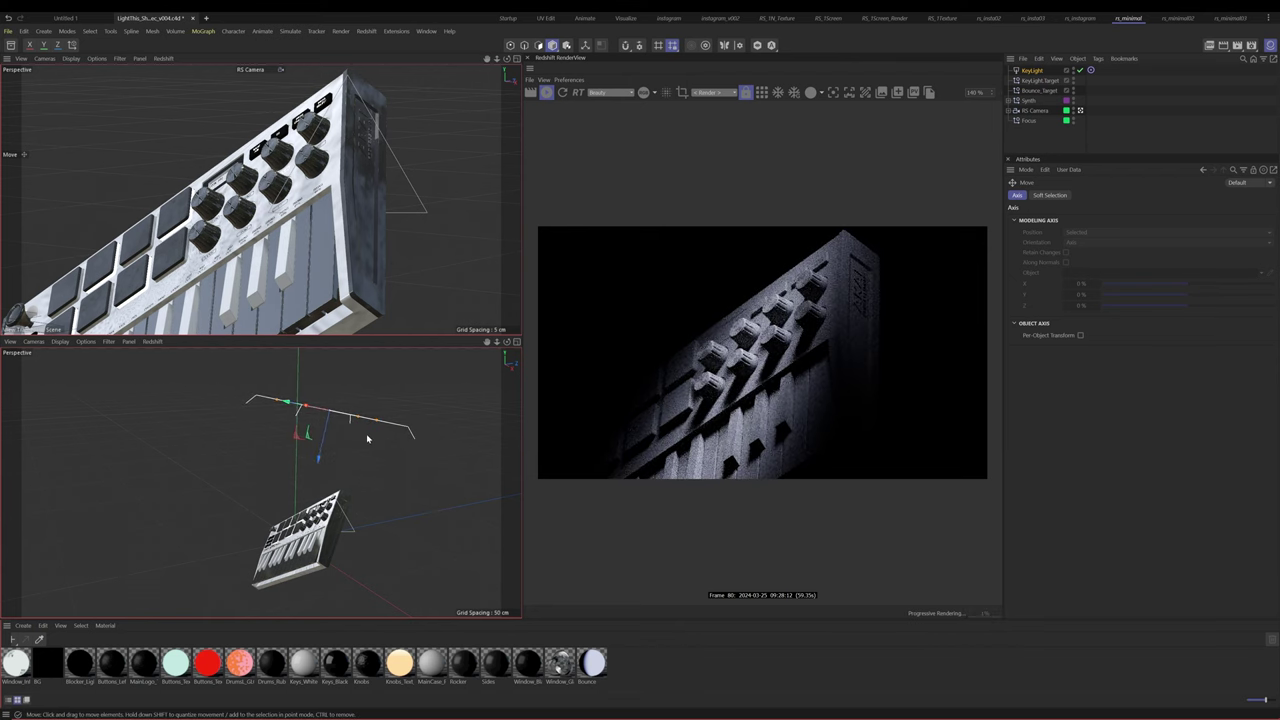
pyautogui.keyDown('alt'); pyautogui.moveTo(367, 439); pyautogui.dragTo(389, 489); pyautogui.keyUp('alt')
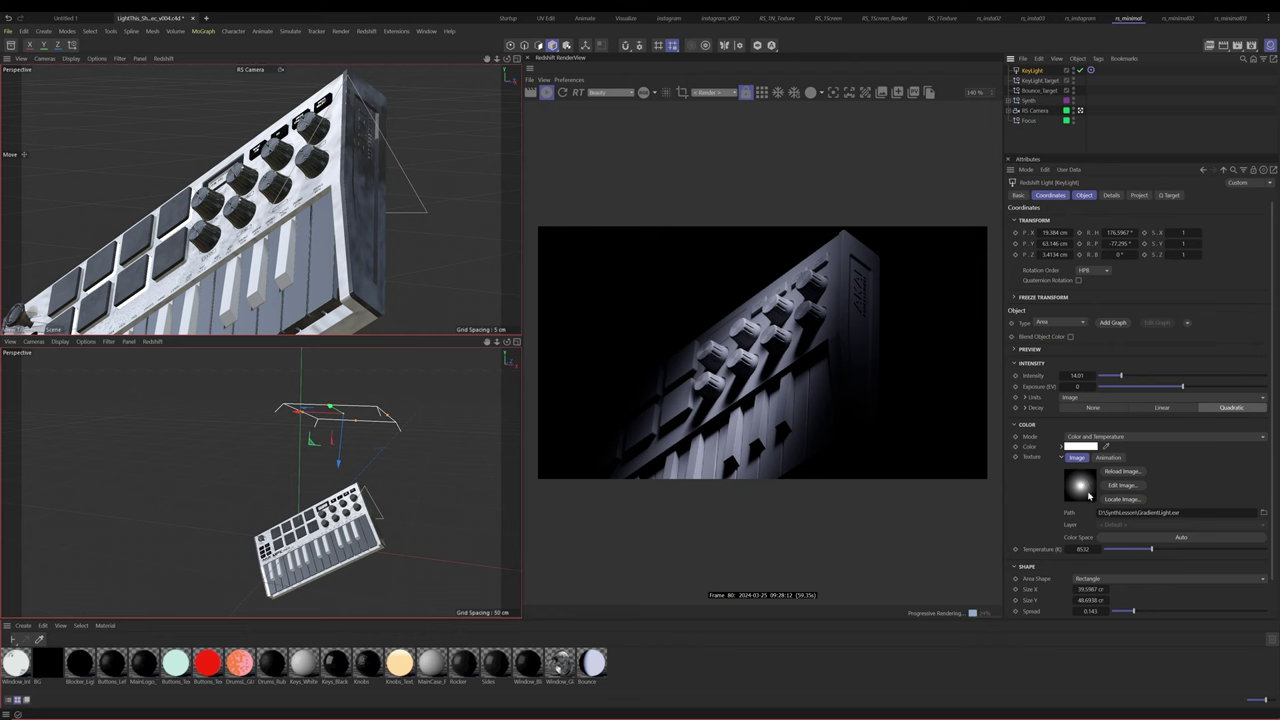
# Clear KeyLight's gradient texture to compare the lighting without it, and undo the removal
pyautogui.doubleClick(1140, 513)
pyautogui.press('Delete')
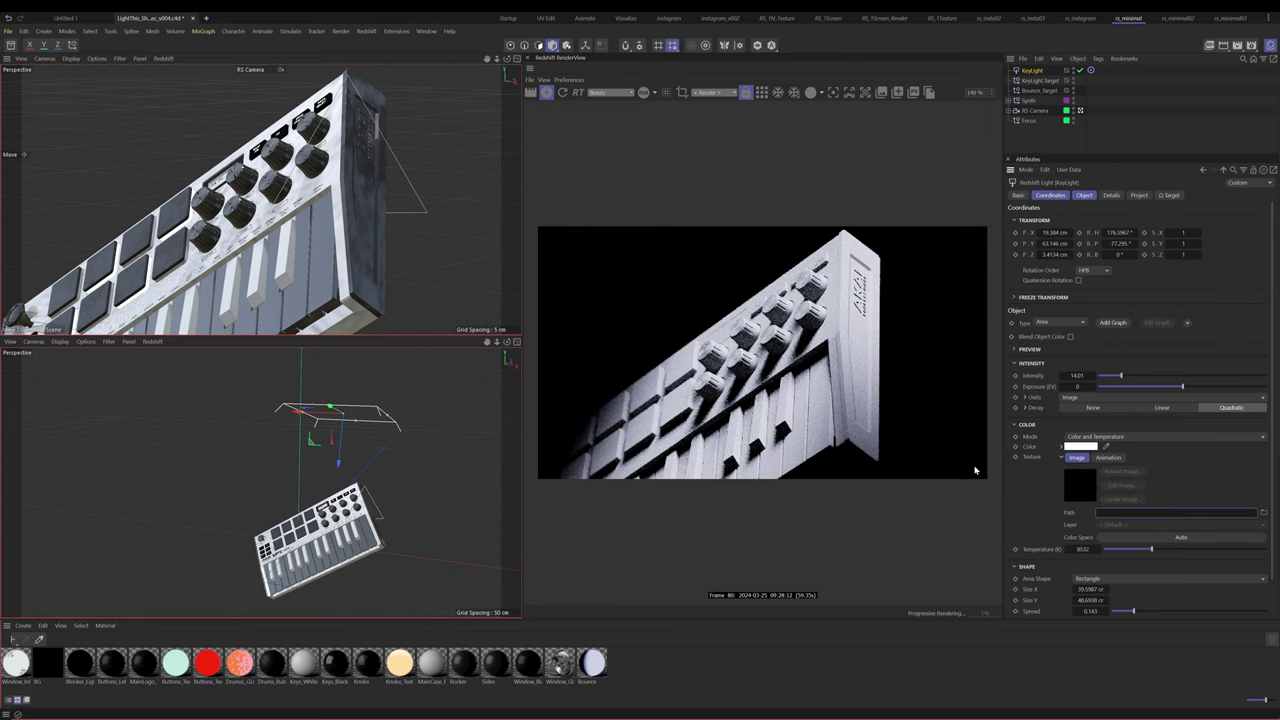
pyautogui.hotkey('ctrl', 'z')
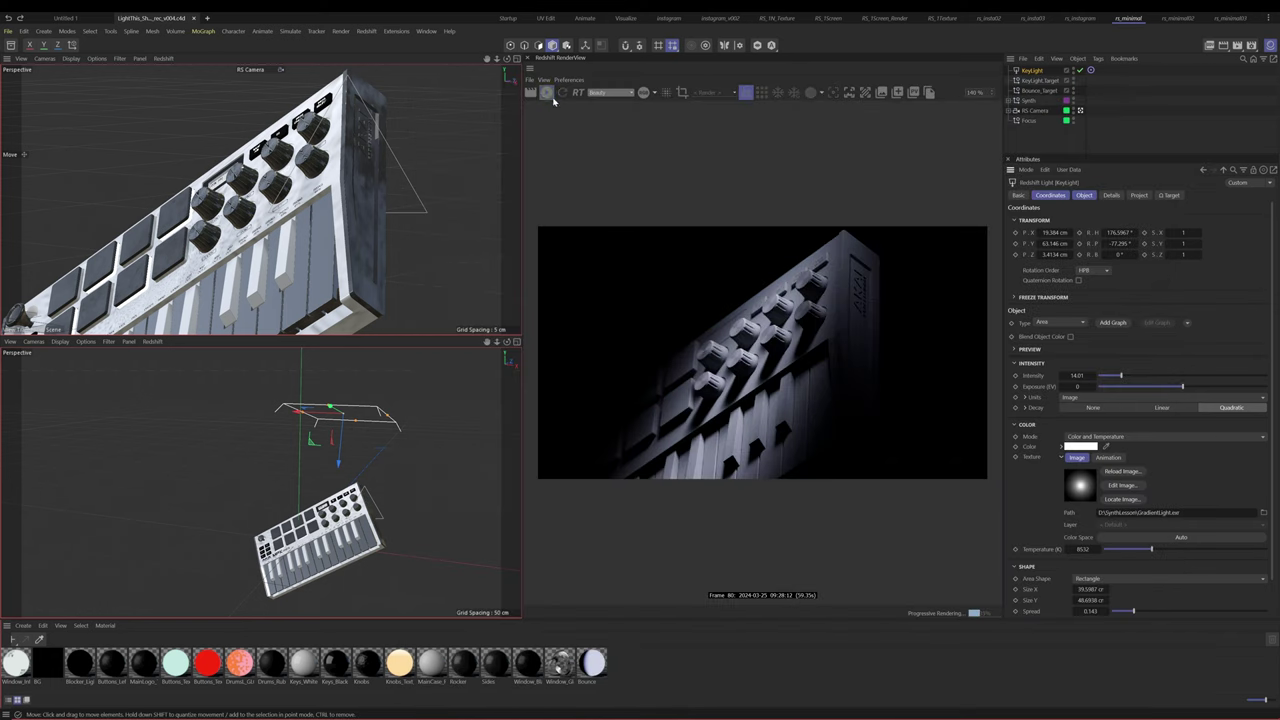
# Duplicate KeyLight and its target as RimLight and RimLight.Target, and turn KeyLight off in the live render
pyautogui.keyDown('shift'); pyautogui.click(1040, 80); pyautogui.keyUp('shift')
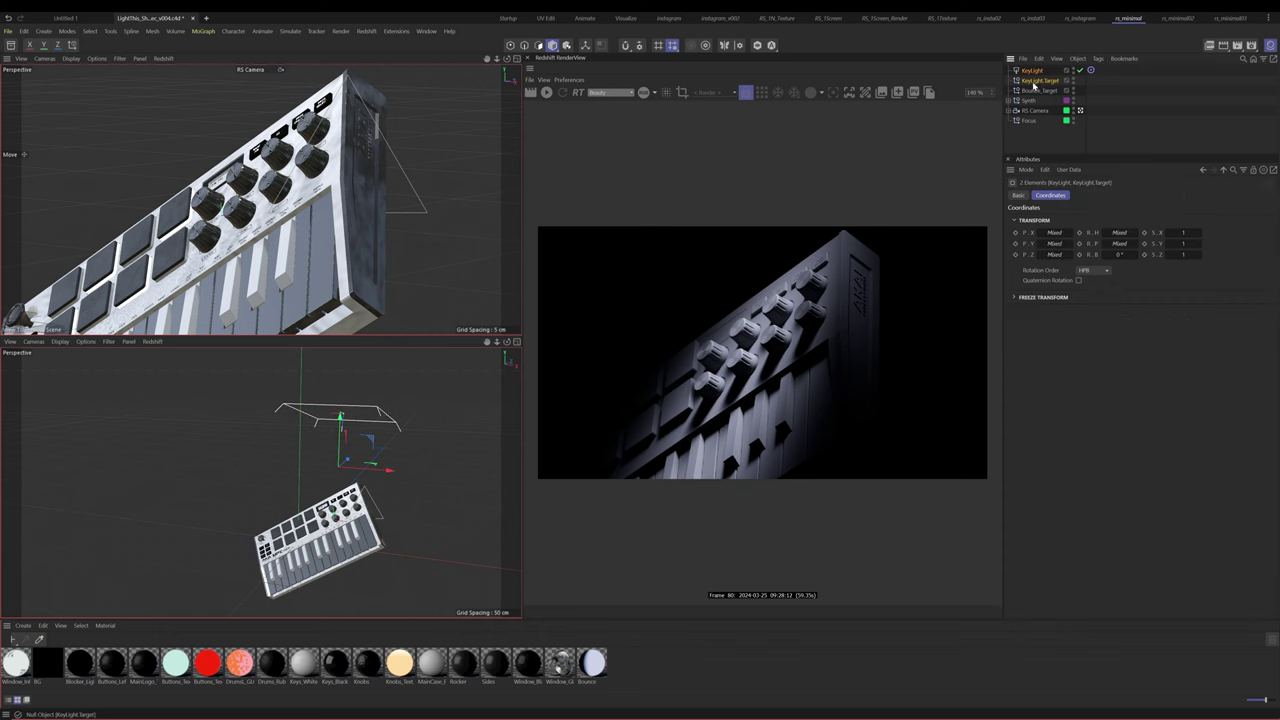
pyautogui.keyDown('ctrl'); pyautogui.moveTo(1033, 82); pyautogui.dragTo(1037, 87); pyautogui.keyUp('ctrl')
pyautogui.doubleClick(1034, 91)
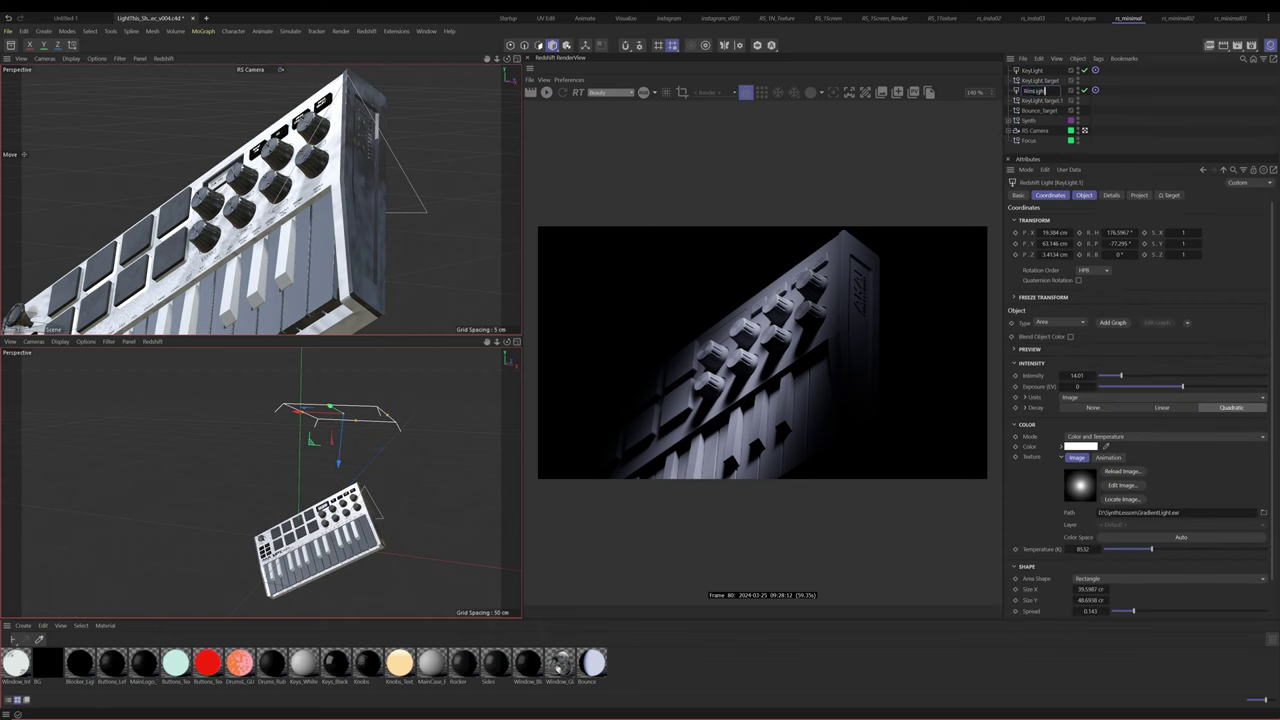
pyautogui.write('RimLight')
pyautogui.press('Return')
pyautogui.click(1079, 71)
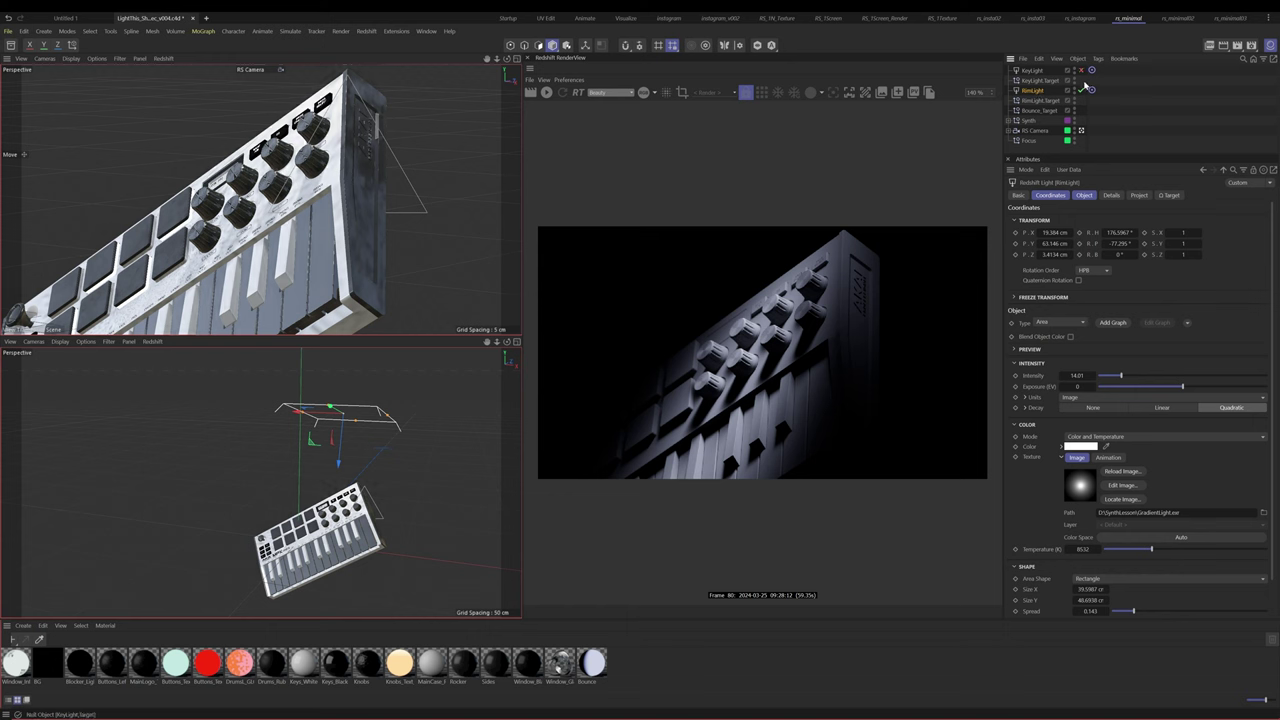
pyautogui.click(547, 95)
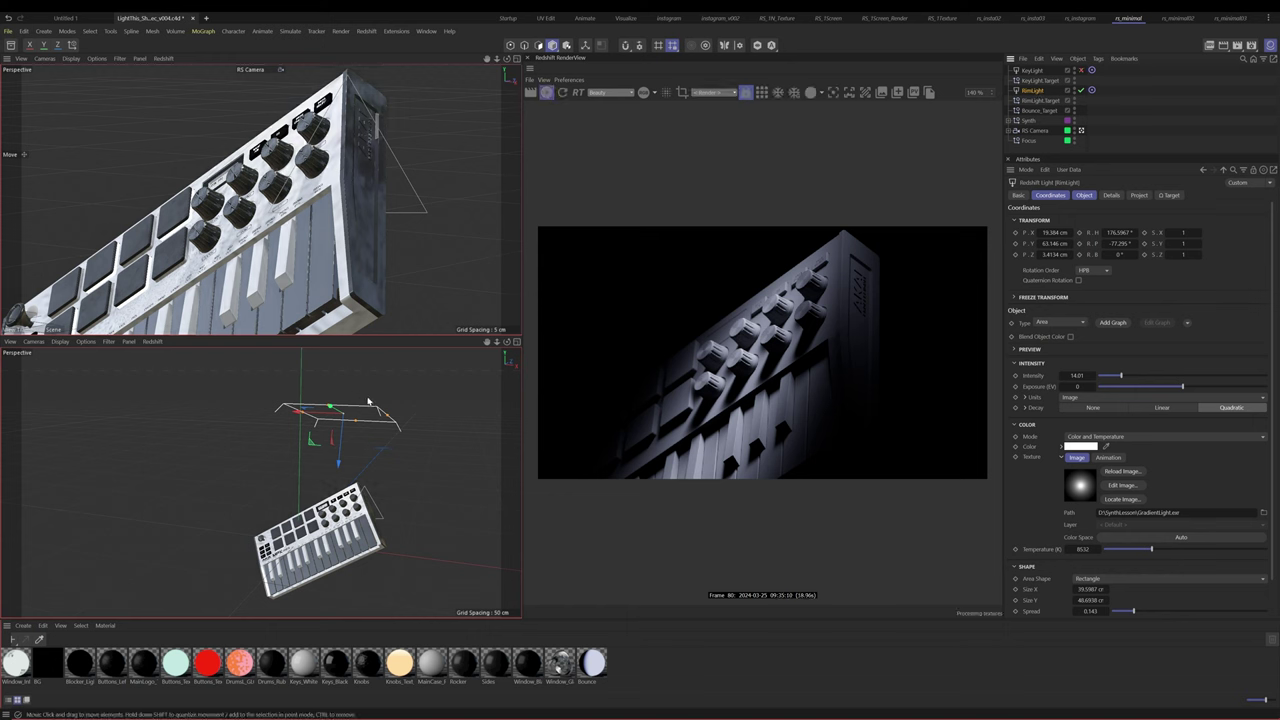
# Move RimLight low beside the synth's knob-side end and scale it down to about 22.3 × 27.5 cm
pyautogui.keyDown('alt'); pyautogui.moveTo(312, 455); pyautogui.dragTo(290, 541); pyautogui.keyUp('alt')
pyautogui.moveTo(402, 547); pyautogui.dragTo(360, 458)
pyautogui.press('t')
pyautogui.moveTo(322, 543); pyautogui.dragTo(230, 560)
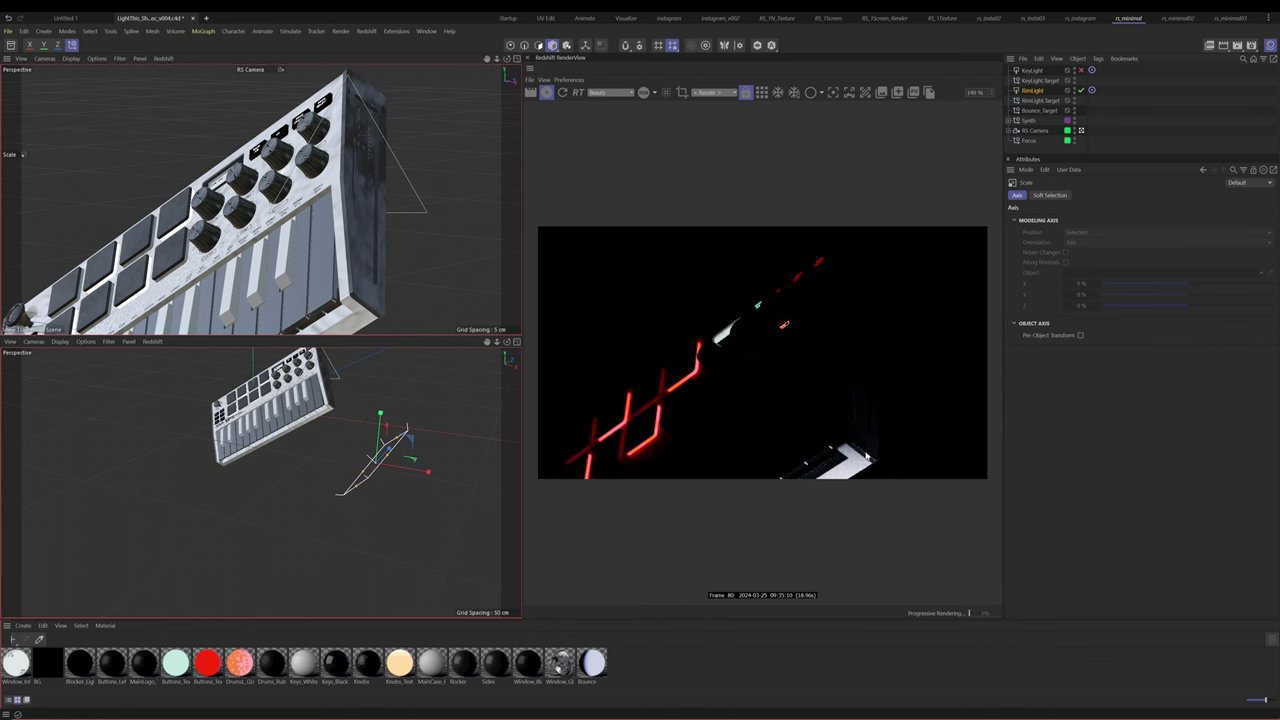
pyautogui.keyDown('alt'); pyautogui.moveTo(334, 484); pyautogui.dragTo(370, 457); pyautogui.keyUp('alt')
pyautogui.press('e')
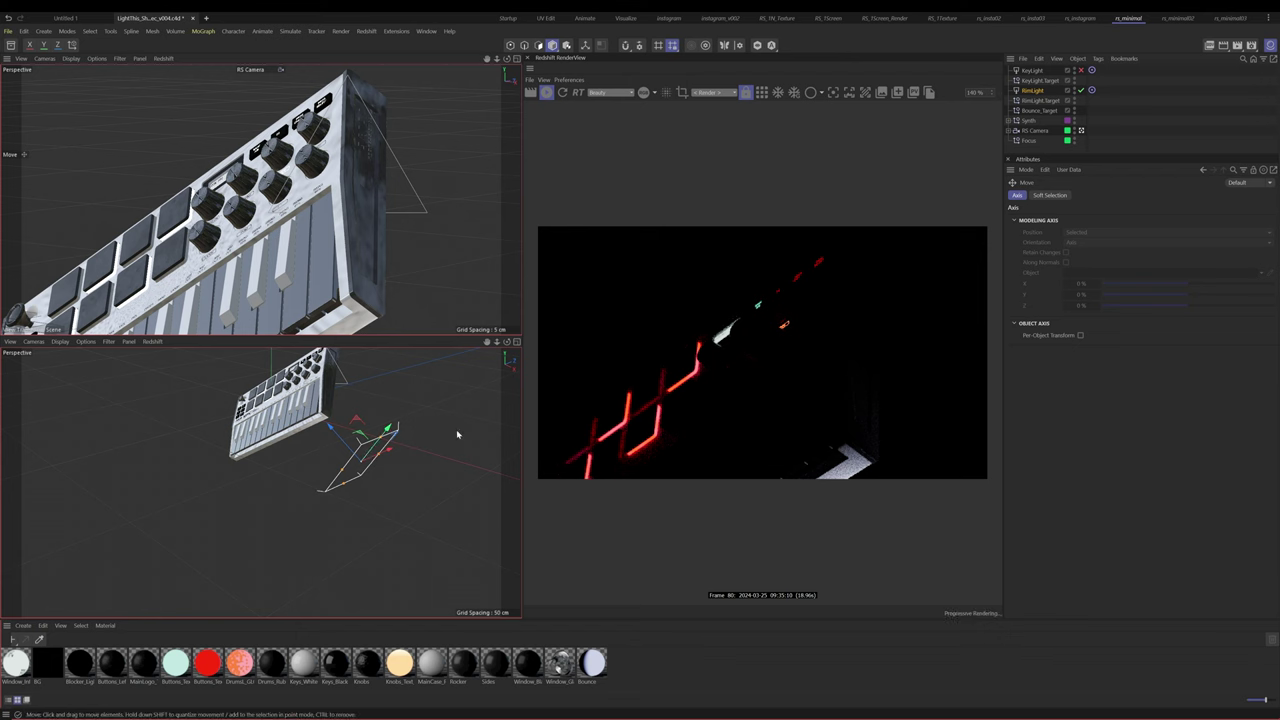
# Move RimLight.Target to the synth's knob-side end, to about X 42 cm and Z -13 cm
pyautogui.click(1034, 102)
pyautogui.keyDown('alt'); pyautogui.moveTo(206, 431); pyautogui.dragTo(349, 446); pyautogui.keyUp('alt')
pyautogui.press('F2')
pyautogui.scroll(5, 323, 512)
pyautogui.keyDown('alt'); pyautogui.moveTo(200, 412); pyautogui.dragTo(291, 479, button='middle'); pyautogui.keyUp('alt')
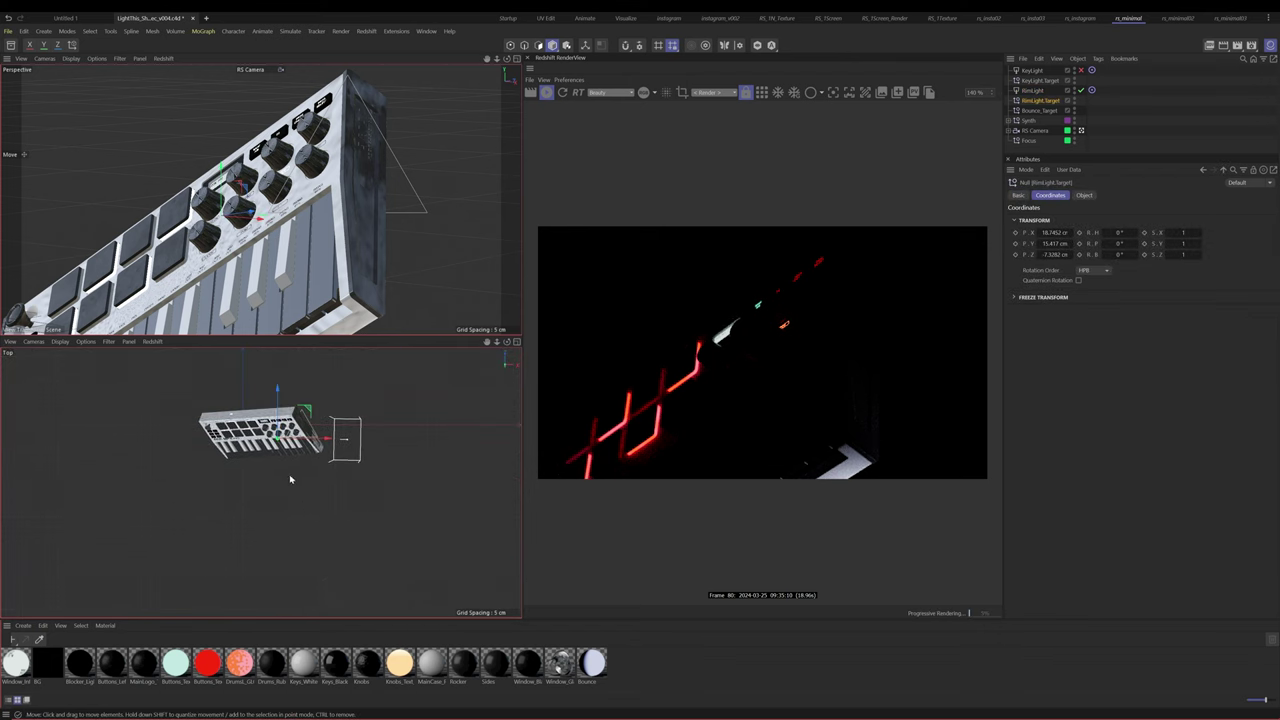
pyautogui.scroll(2, 290, 479)
pyautogui.moveTo(305, 403); pyautogui.dragTo(361, 411)
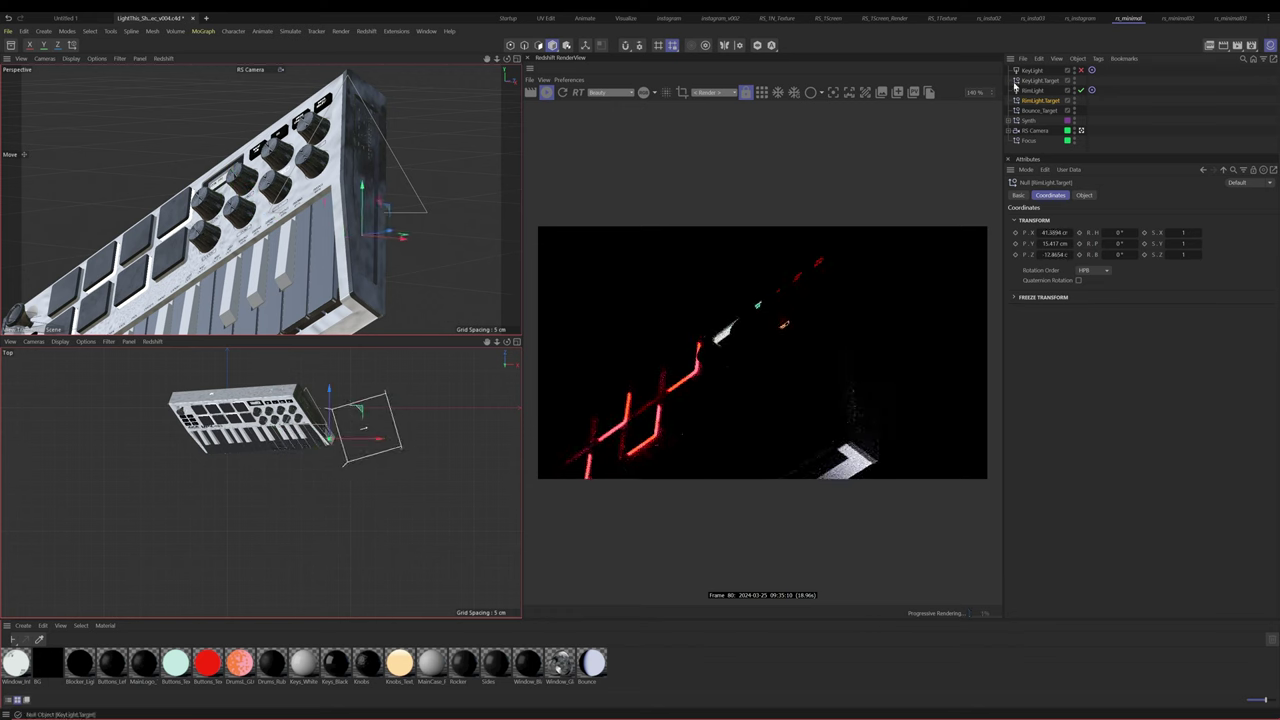
# Move RimLight to about X 60 cm, Y -7 cm, Z -12 cm and raise its intensity to about 27.6
pyautogui.click(1036, 91)
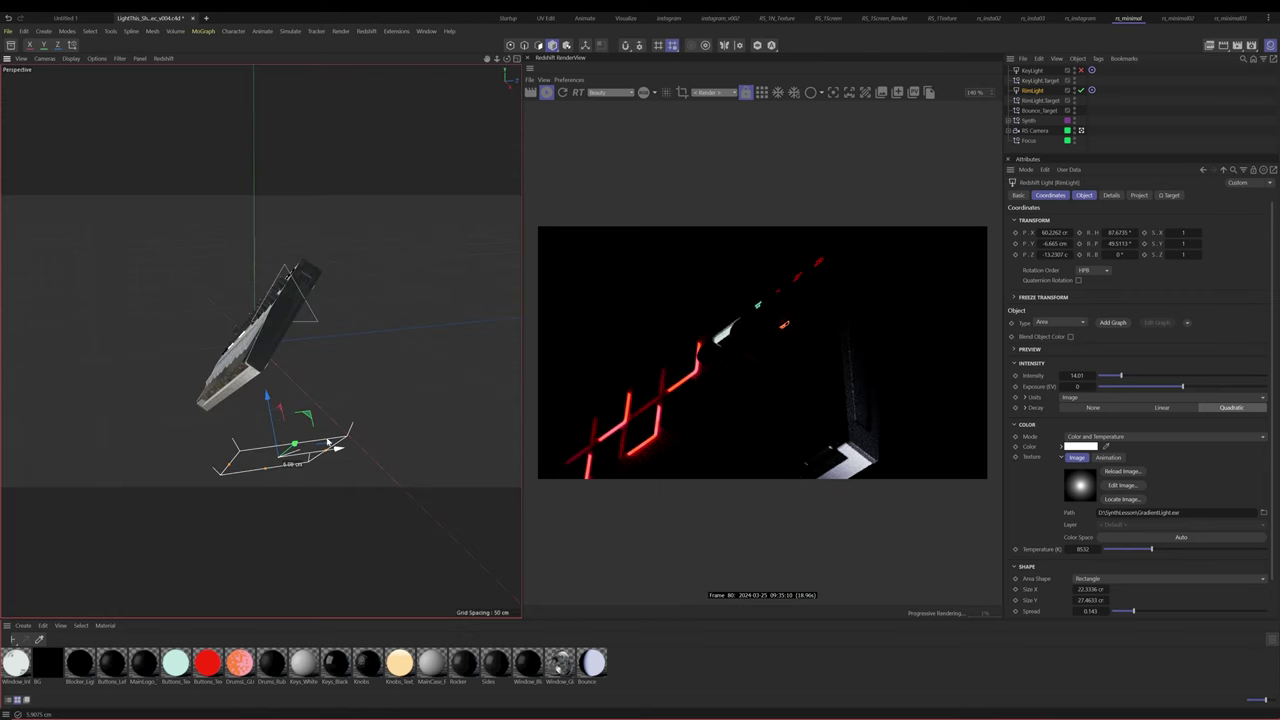
pyautogui.moveTo(328, 442); pyautogui.dragTo(343, 436)
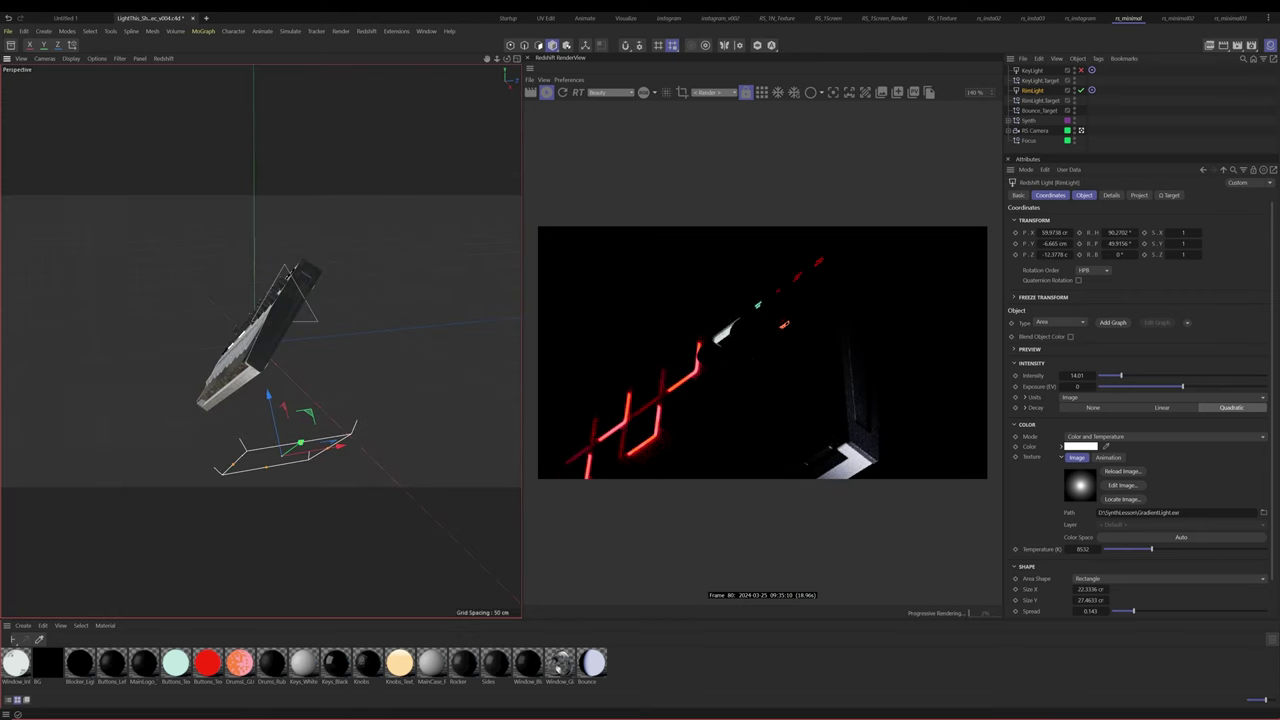
pyautogui.moveTo(1122, 376); pyautogui.dragTo(1150, 377)
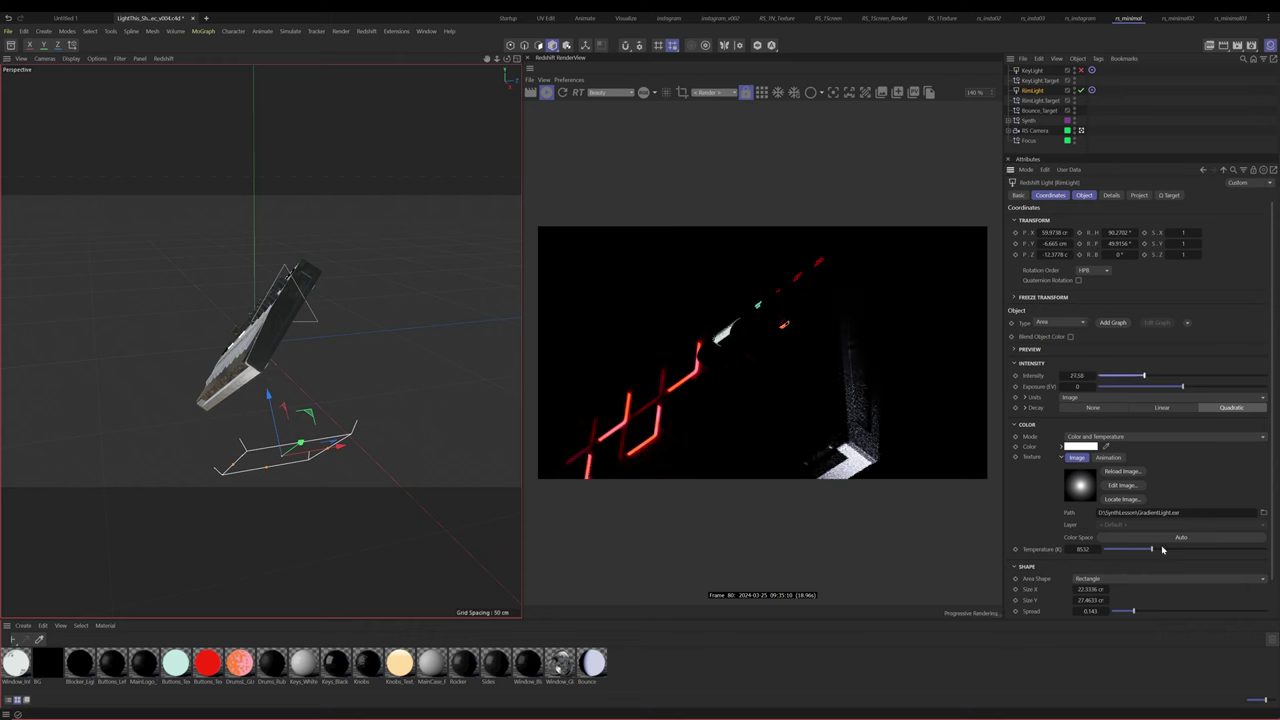
# Set RimLight's temperature to about 14100 K and its spread to 0.341
pyautogui.moveTo(1151, 549); pyautogui.dragTo(1201, 551)
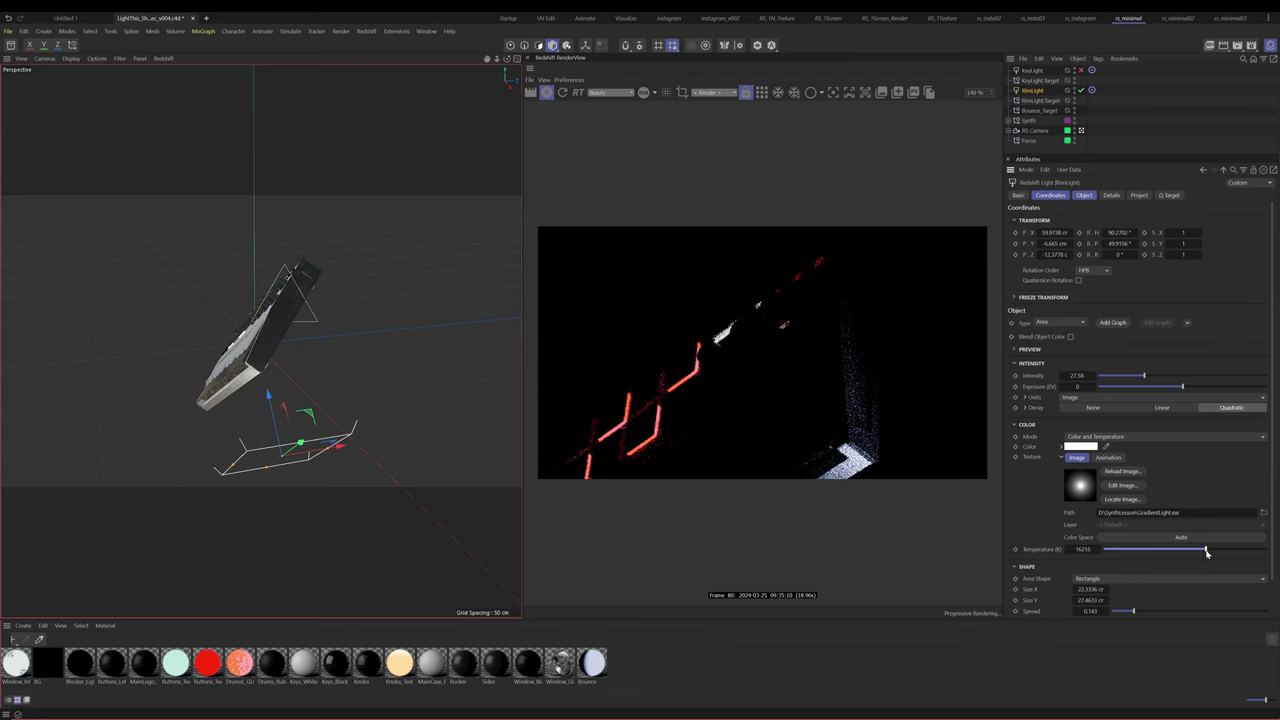
pyautogui.moveTo(1205, 551); pyautogui.dragTo(1190, 550)
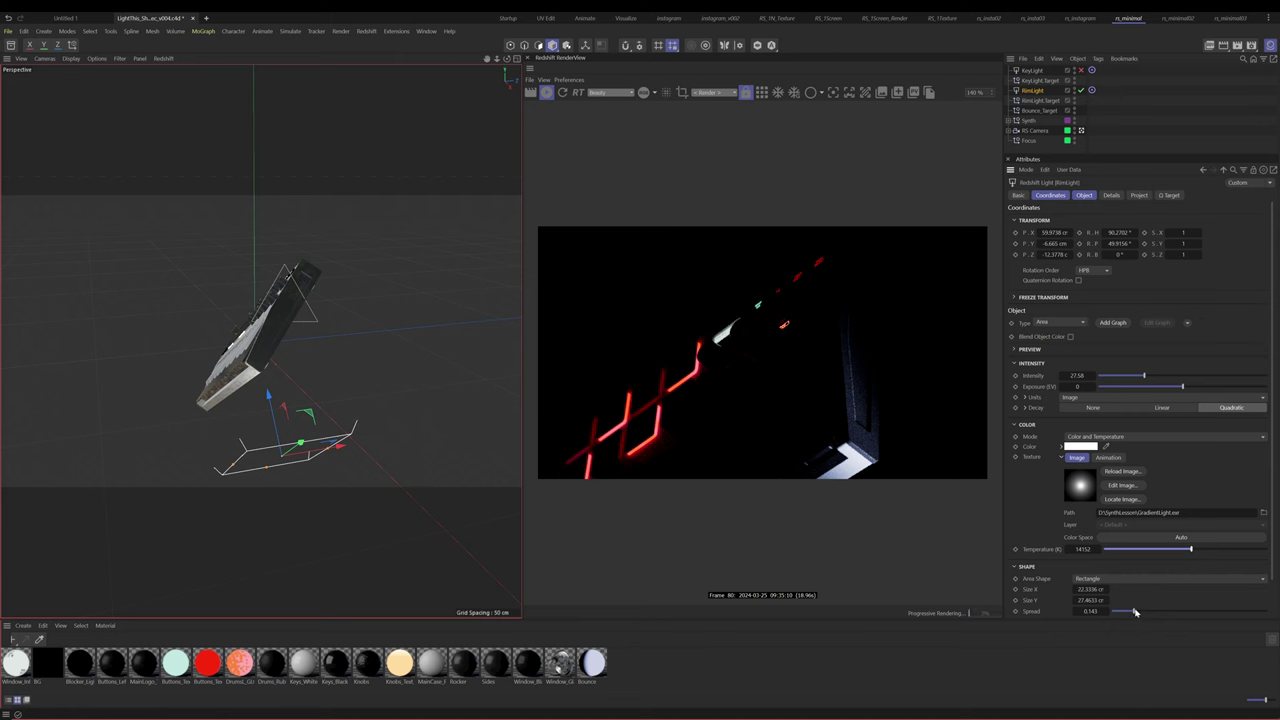
pyautogui.moveTo(1135, 612); pyautogui.dragTo(1163, 614)
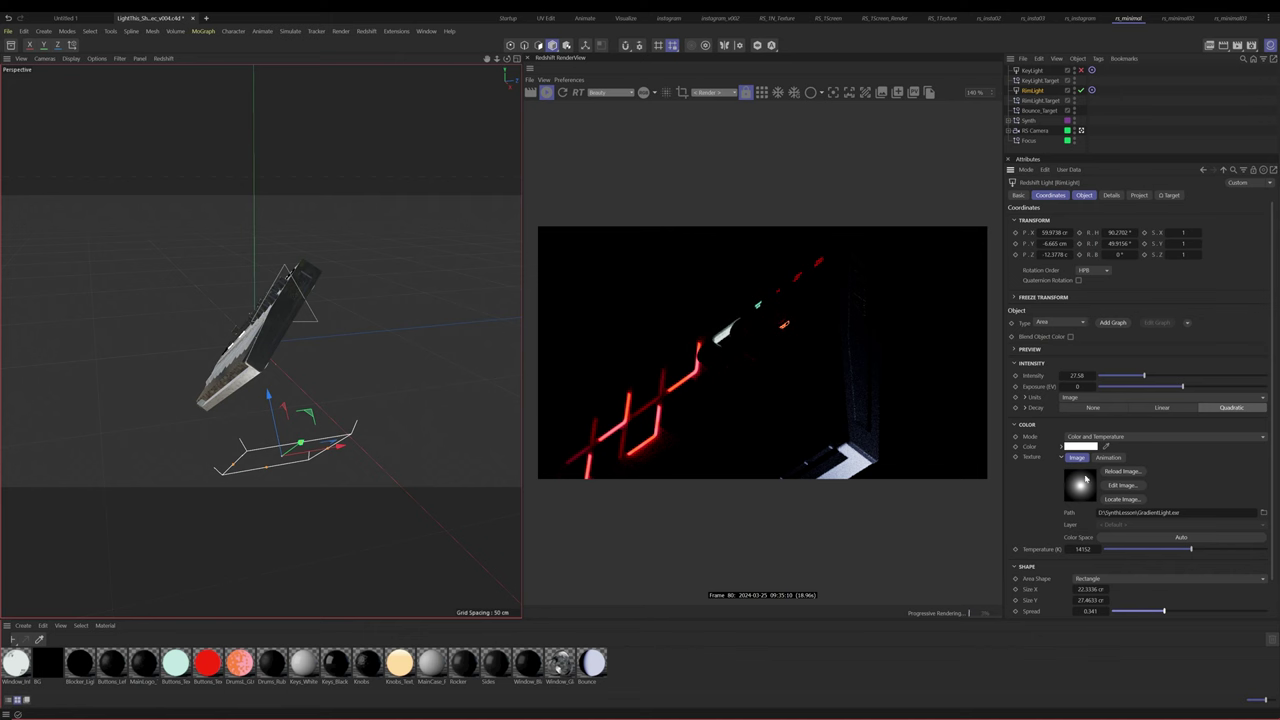
# Scale the RimLight area down beside the synth's side panel
pyautogui.press('t')
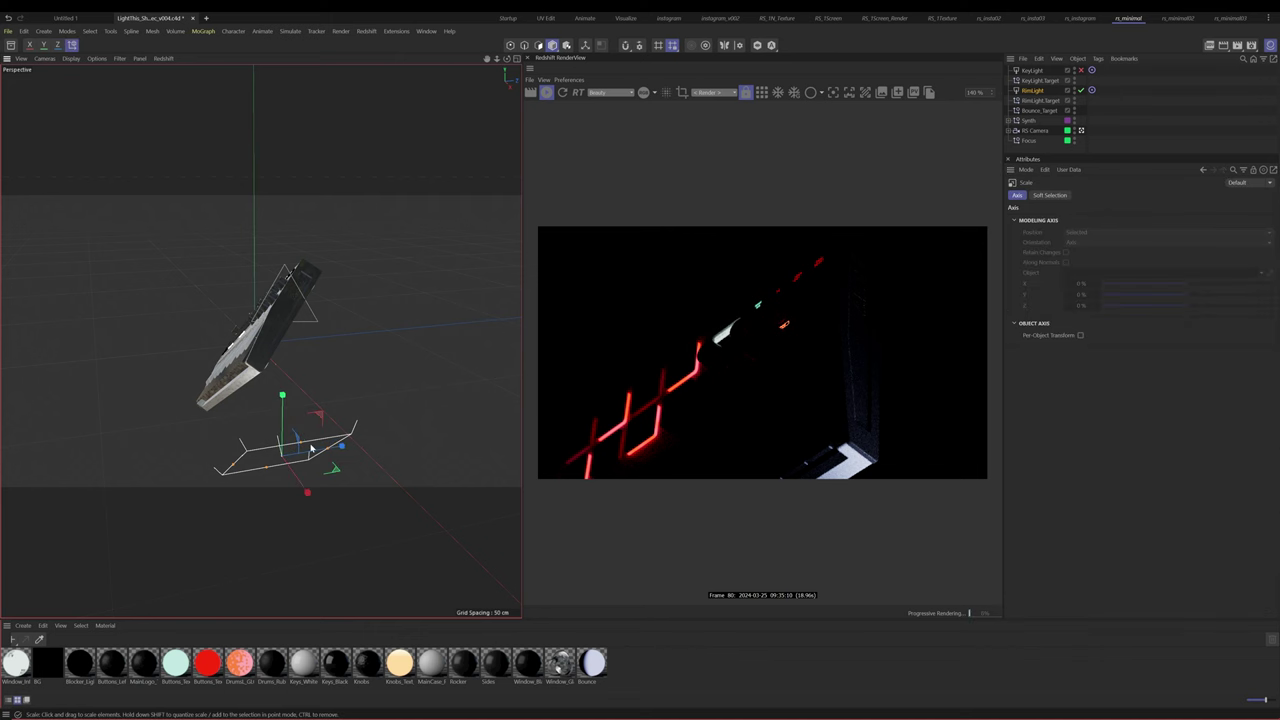
pyautogui.moveTo(272, 464); pyautogui.dragTo(84, 507)
pyautogui.keyDown('alt'); pyautogui.moveTo(194, 440); pyautogui.dragTo(356, 341); pyautogui.keyUp('alt')
pyautogui.press('e')
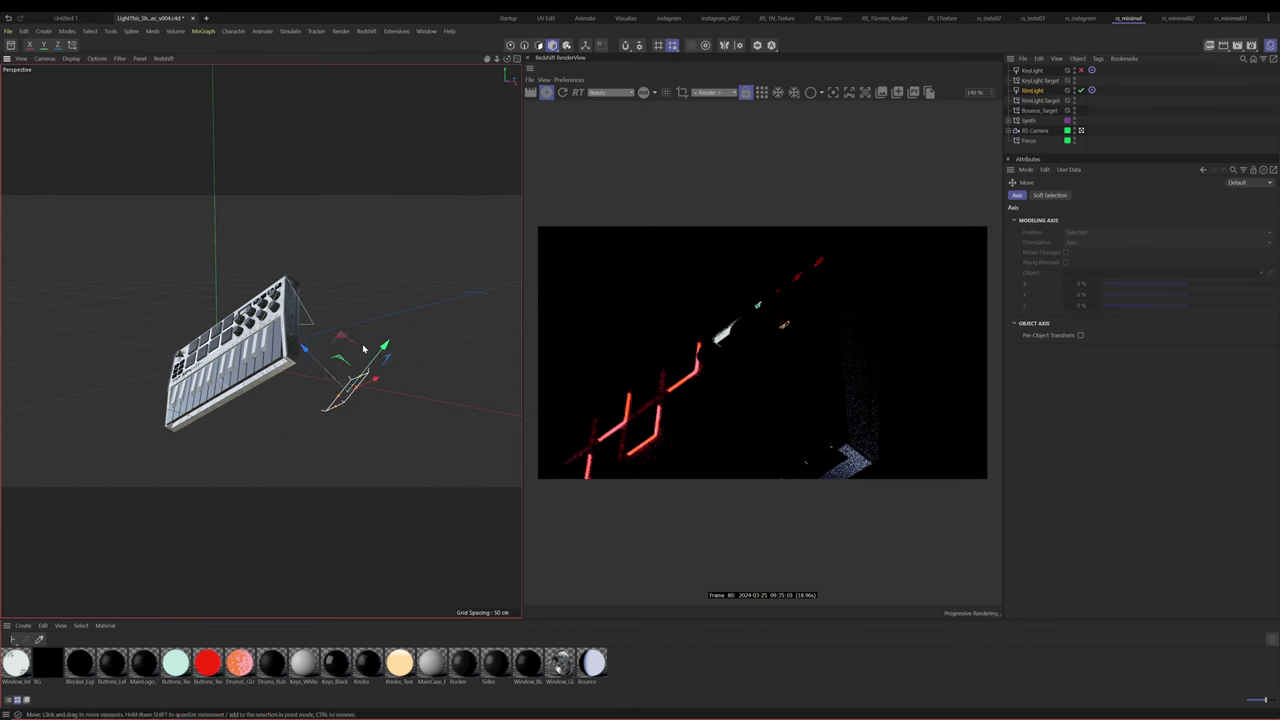
# Turn KeyLight back on alongside RimLight and save the scene
pyautogui.click(1081, 70)
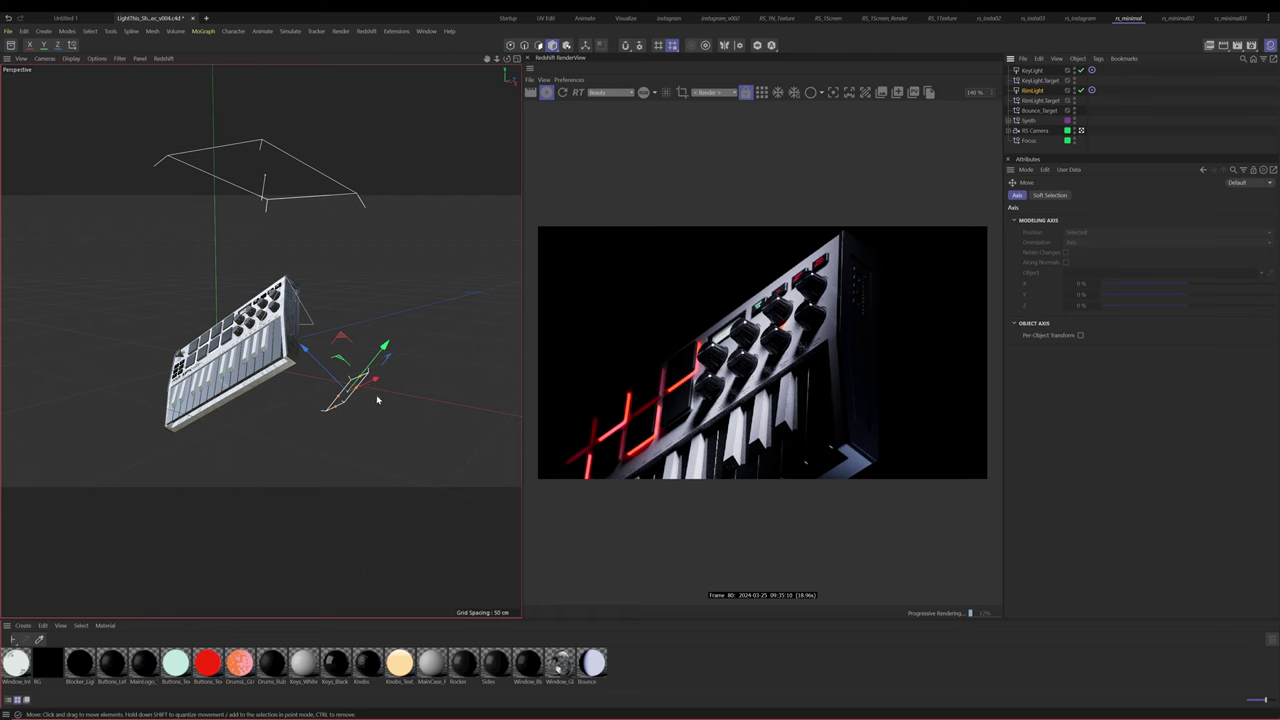
pyautogui.hotkey('ctrl', 's')
pyautogui.moveTo(1279, 160); pyautogui.dragTo(1279, 200)
# Enlarge RimLight slightly and duplicate it together with RimLight.Target
pyautogui.press('t')
pyautogui.moveTo(400, 372); pyautogui.dragTo(446, 393)
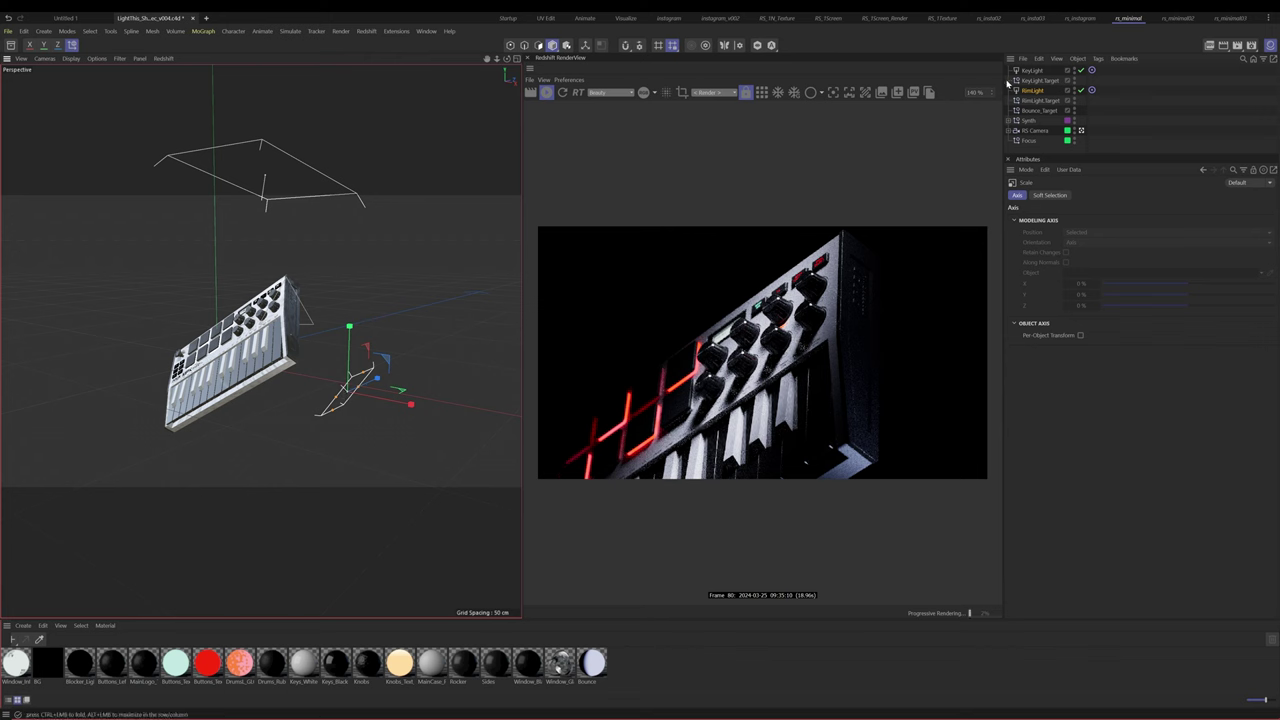
pyautogui.keyDown('ctrl'); pyautogui.click(1031, 102); pyautogui.keyUp('ctrl')
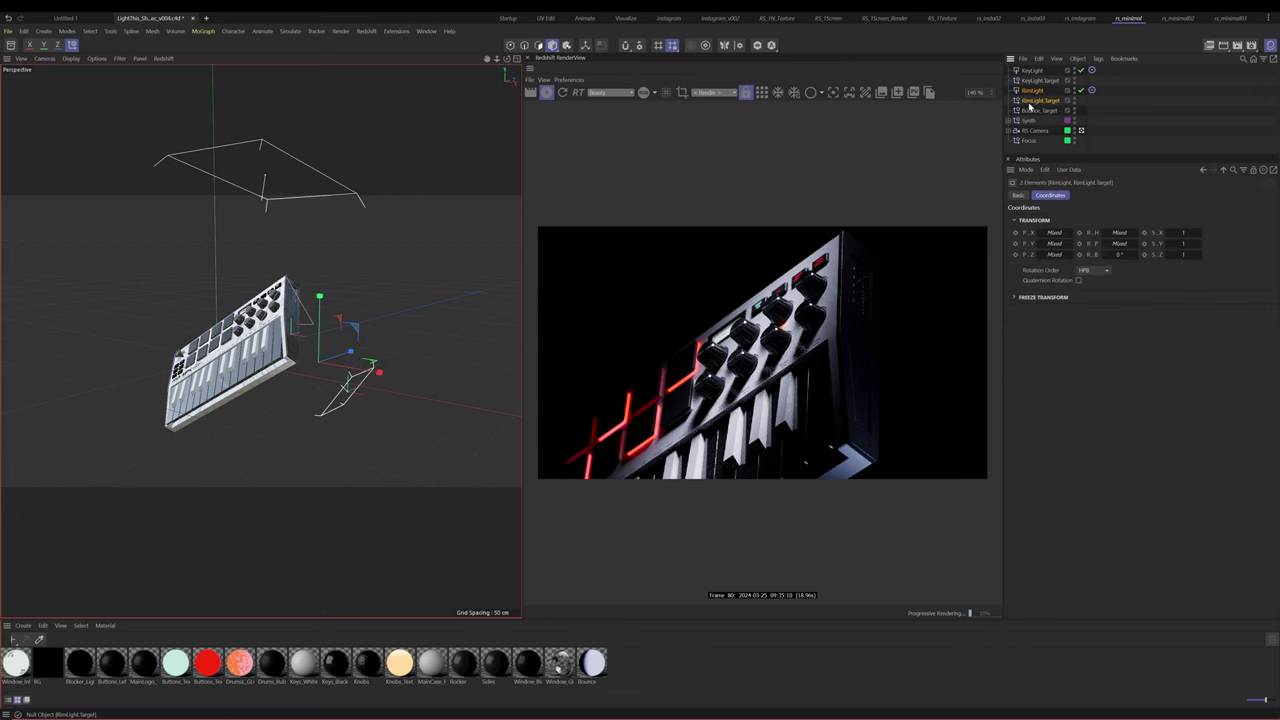
pyautogui.keyDown('ctrl'); pyautogui.moveTo(1030, 102); pyautogui.dragTo(1110, 212); pyautogui.keyUp('ctrl')
pyautogui.click(1044, 121)
pyautogui.click(1096, 111)
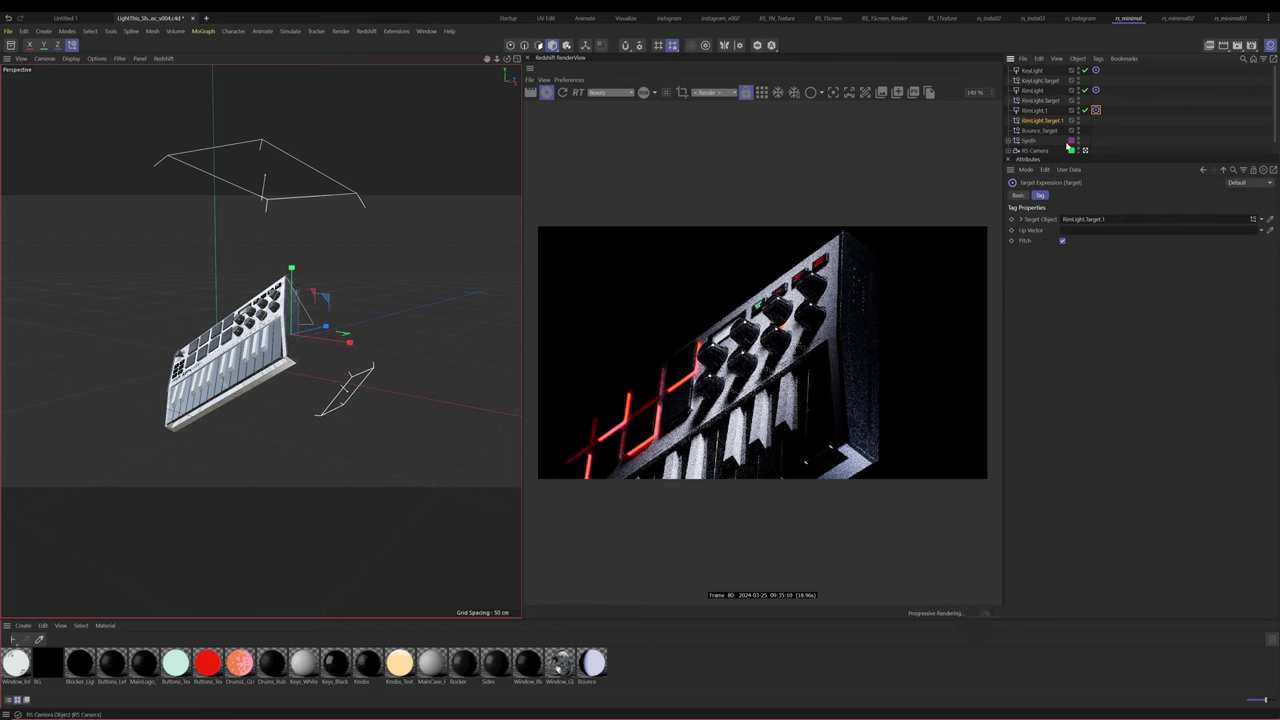
# Turn off RimLight and KeyLight to isolate the duplicated rim light, and show the scene from the Top view
pyautogui.click(1040, 130)
pyautogui.click(1085, 90)
pyautogui.click(1085, 70)
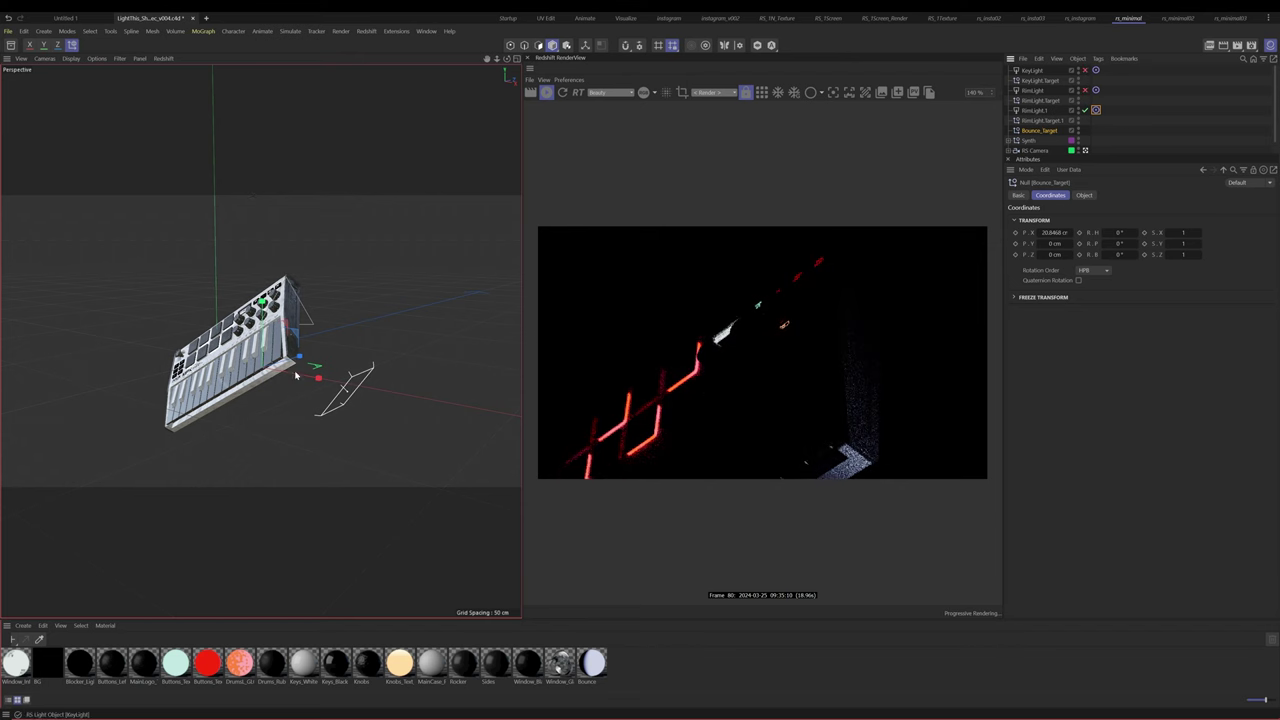
pyautogui.keyDown('alt'); pyautogui.moveTo(286, 400); pyautogui.dragTo(306, 391, button='middle'); pyautogui.keyUp('alt')
pyautogui.middleClick(326, 483)
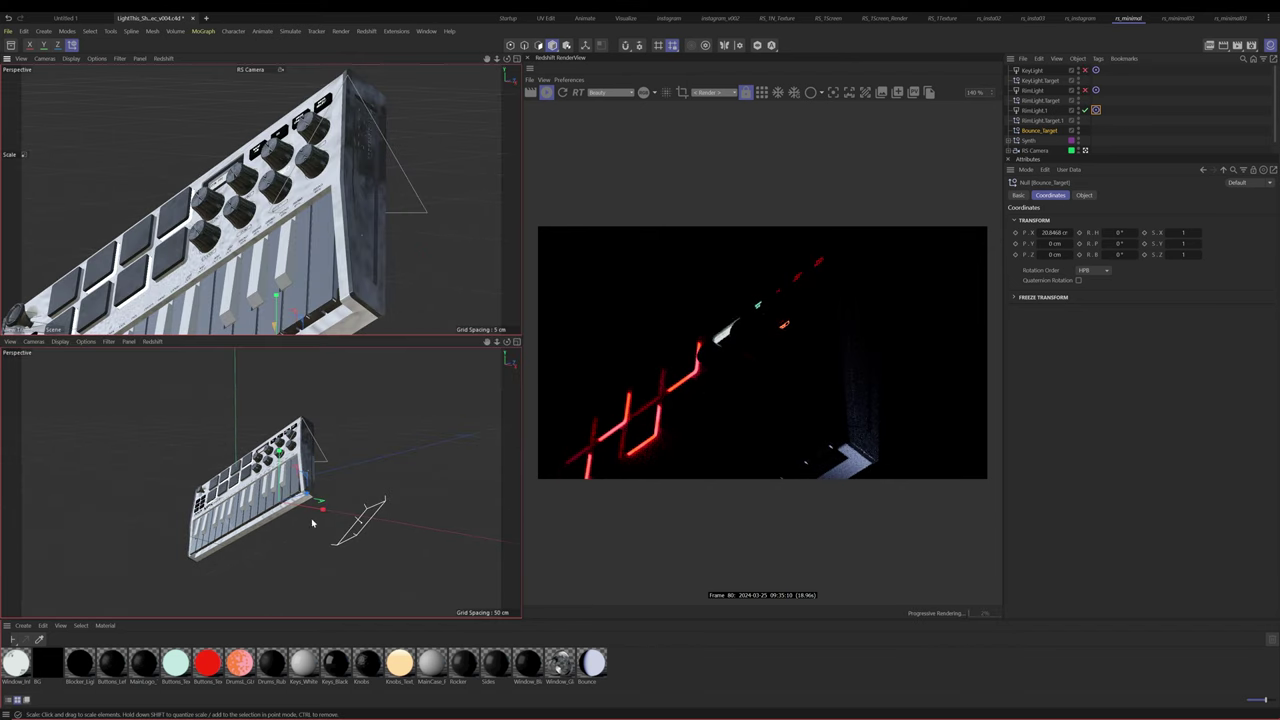
pyautogui.press('F2')
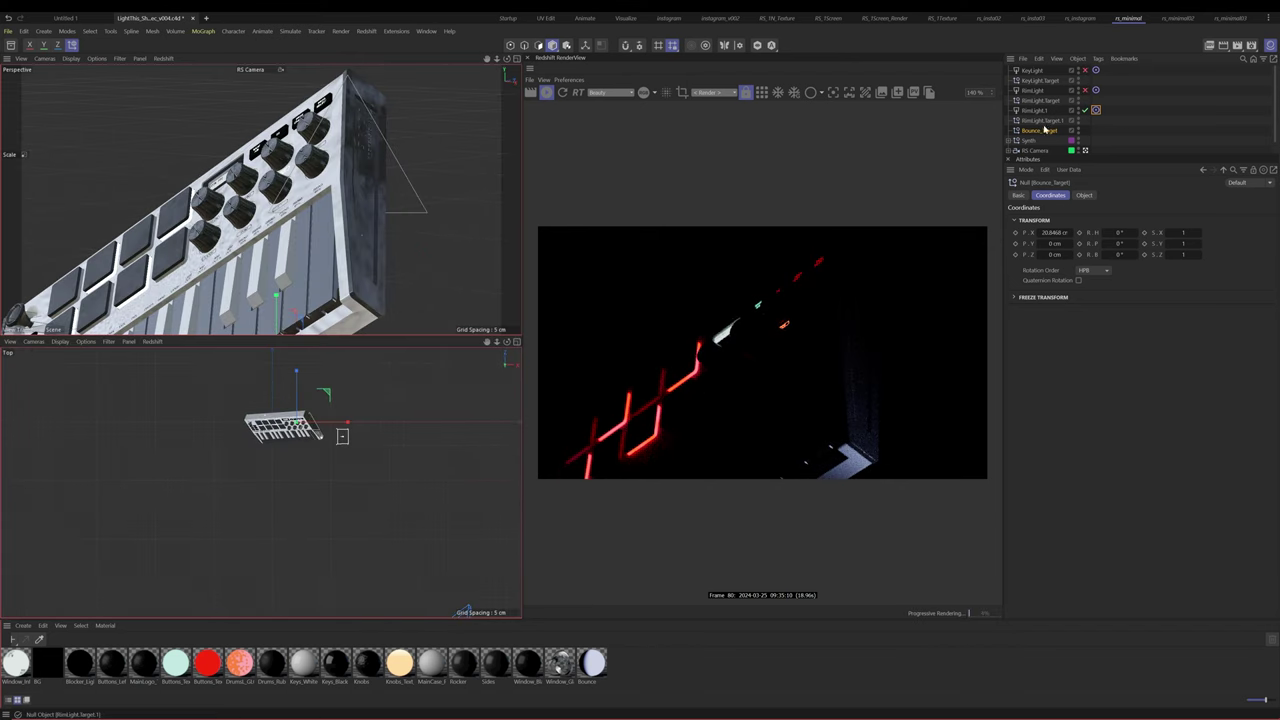
# Move RimLight.Target.1 inward onto the synth's body in the Top view
pyautogui.click(1040, 120)
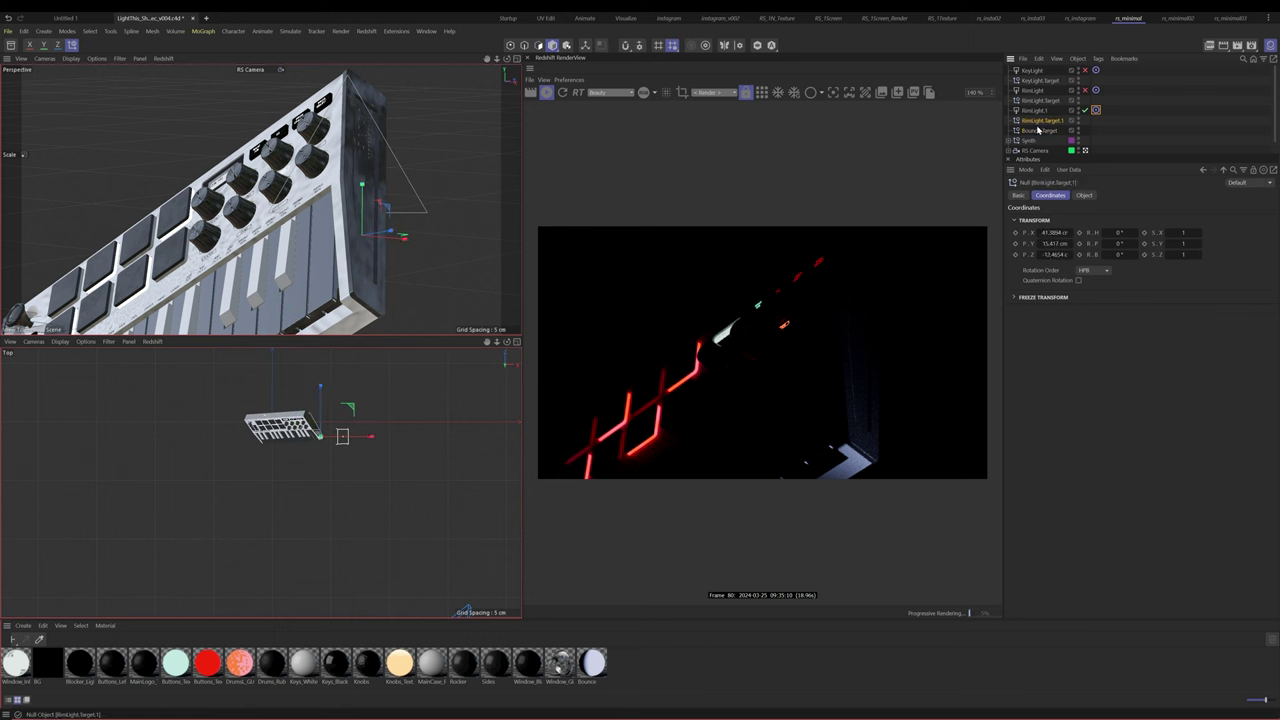
pyautogui.press('e')
pyautogui.moveTo(348, 409); pyautogui.dragTo(303, 429)
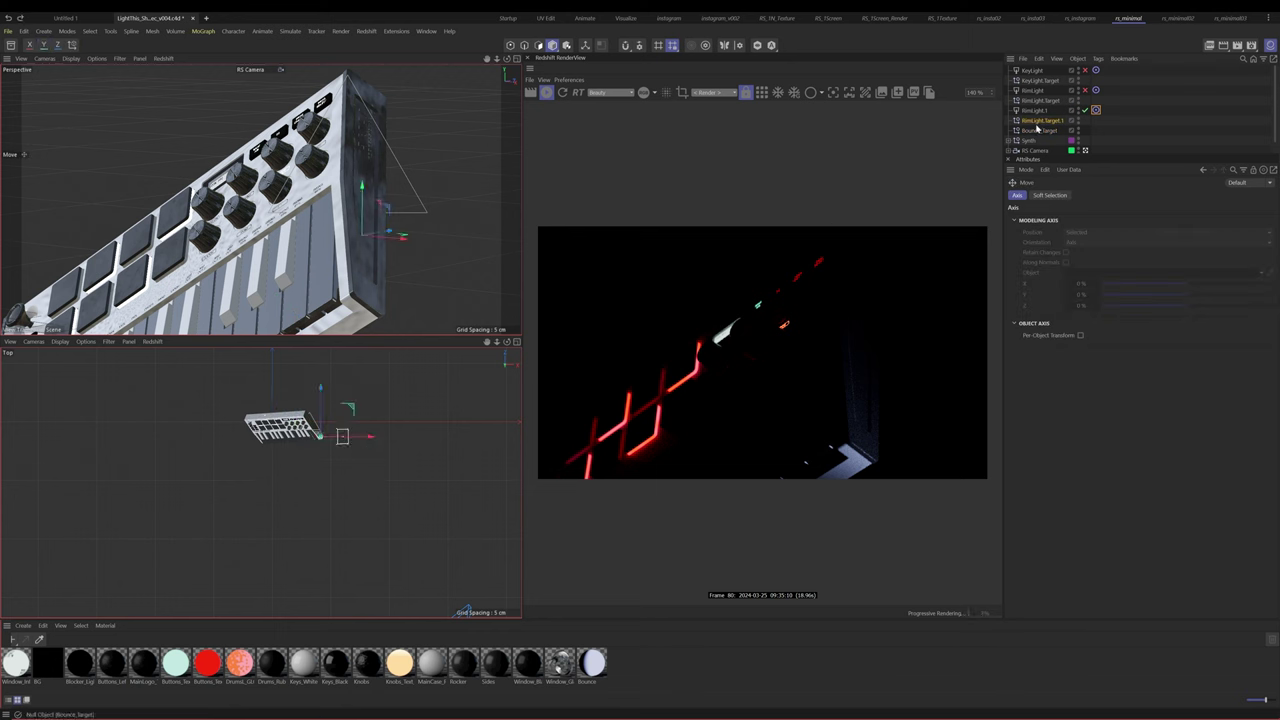
# Place RimLight.1 below and in front of the synth, at about X 30.4, Y -18.3, Z -21.2 cm, using the Top and Front views
pyautogui.click(1033, 110)
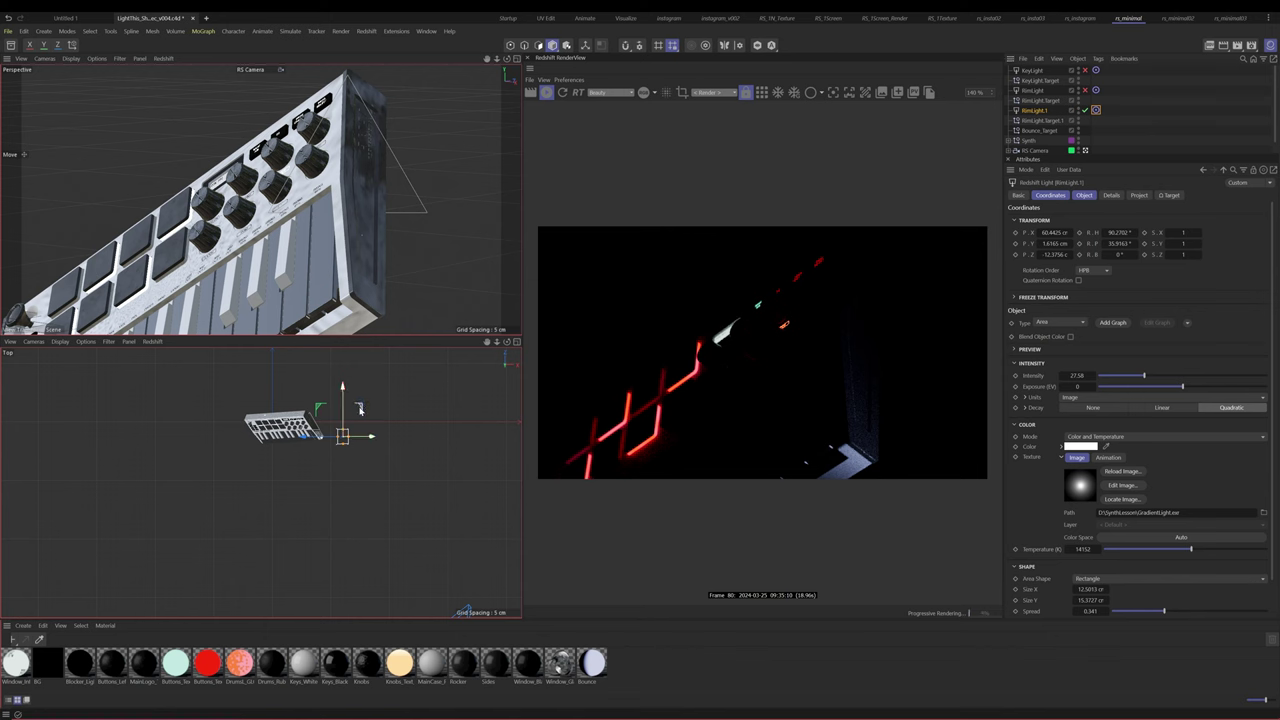
pyautogui.moveTo(360, 410); pyautogui.dragTo(313, 430)
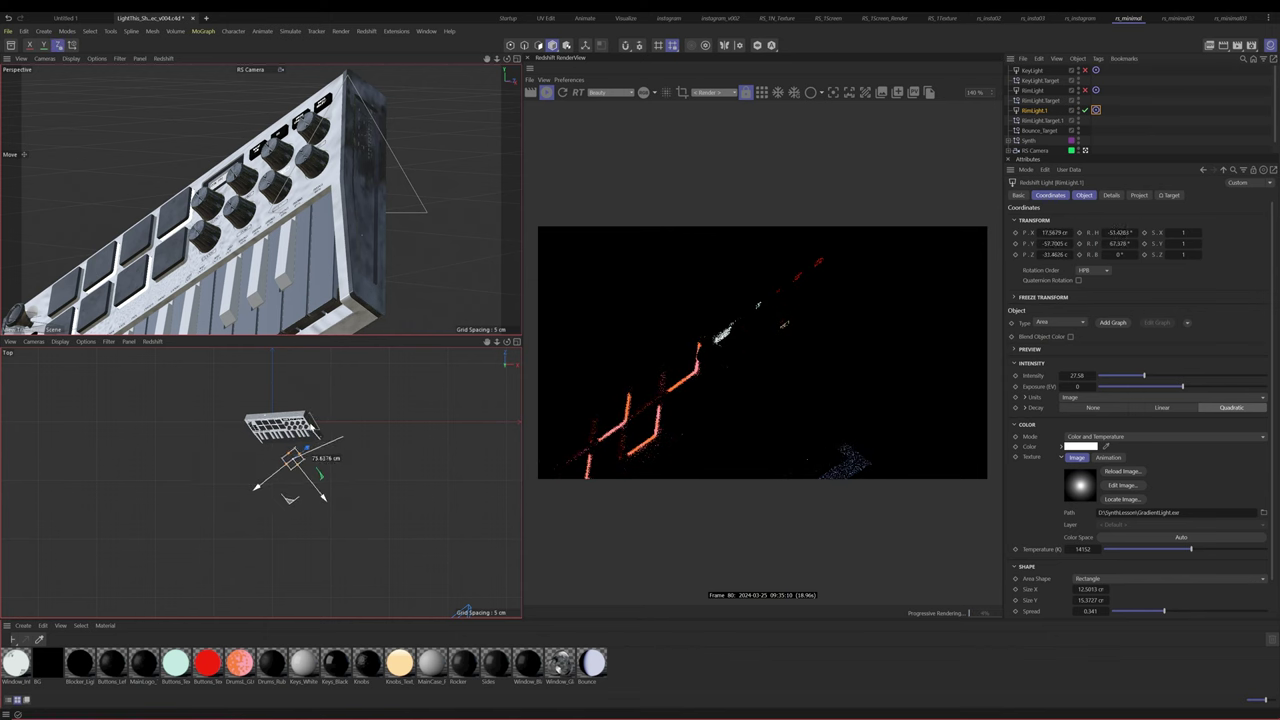
pyautogui.press('F4')
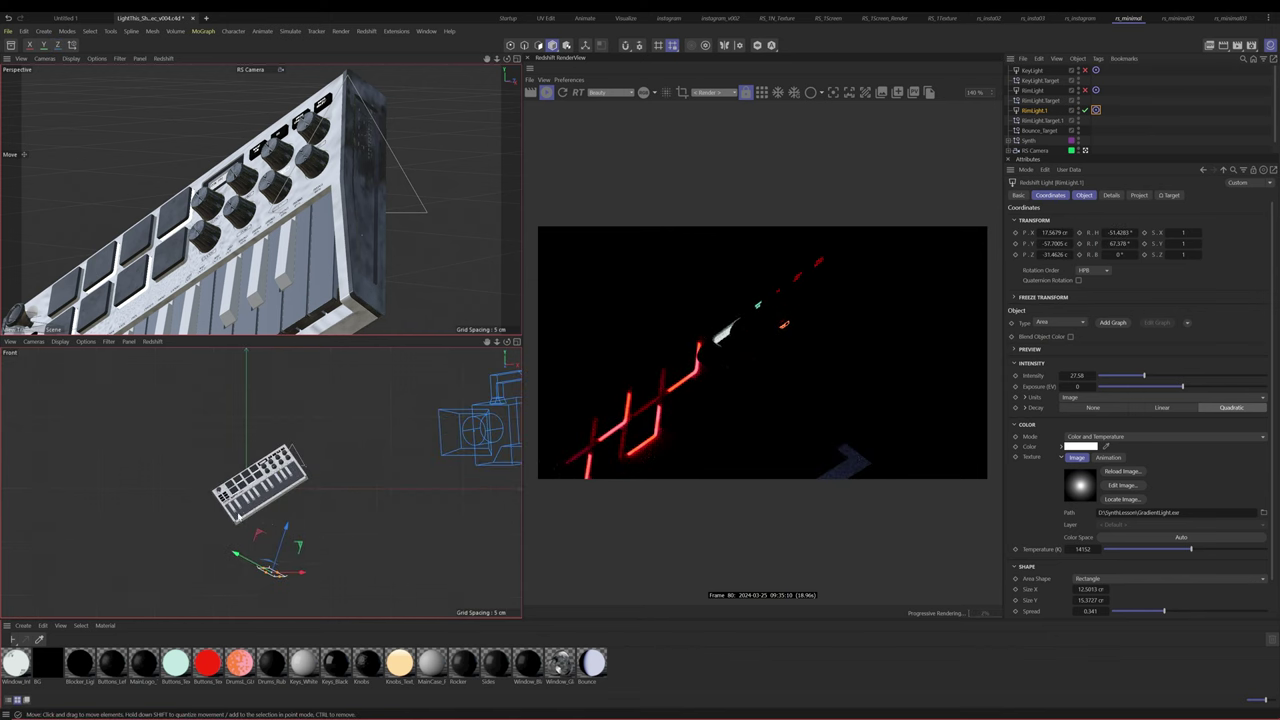
pyautogui.moveTo(258, 508); pyautogui.dragTo(283, 426)
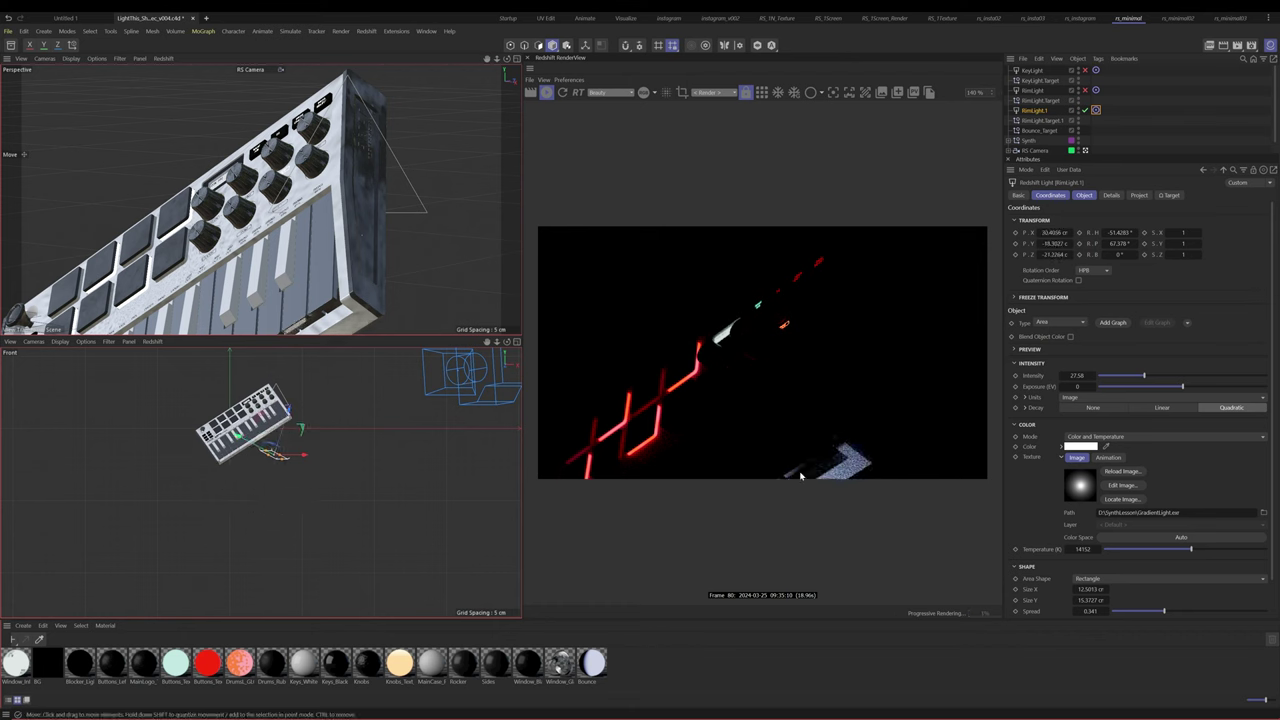
pyautogui.click(811, 93)
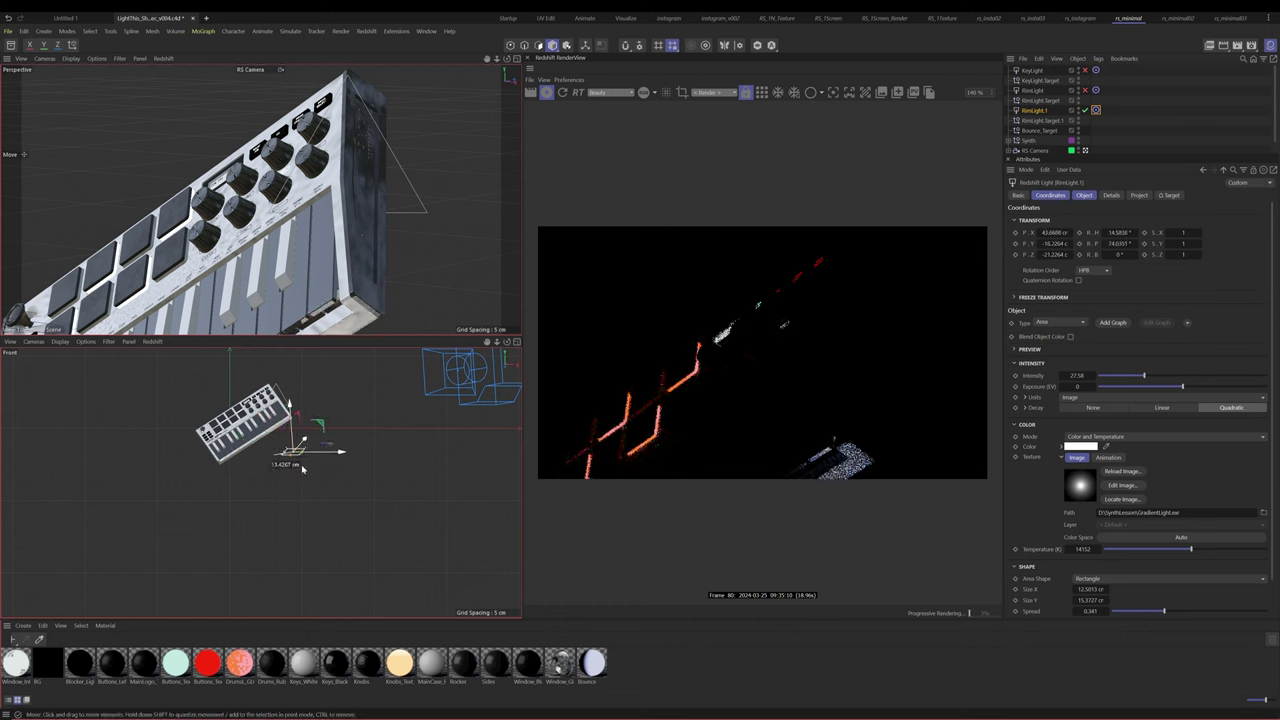
# Scale RimLight.1 up to about 18.5 by 22.75 cm beneath the synth
pyautogui.press('r')
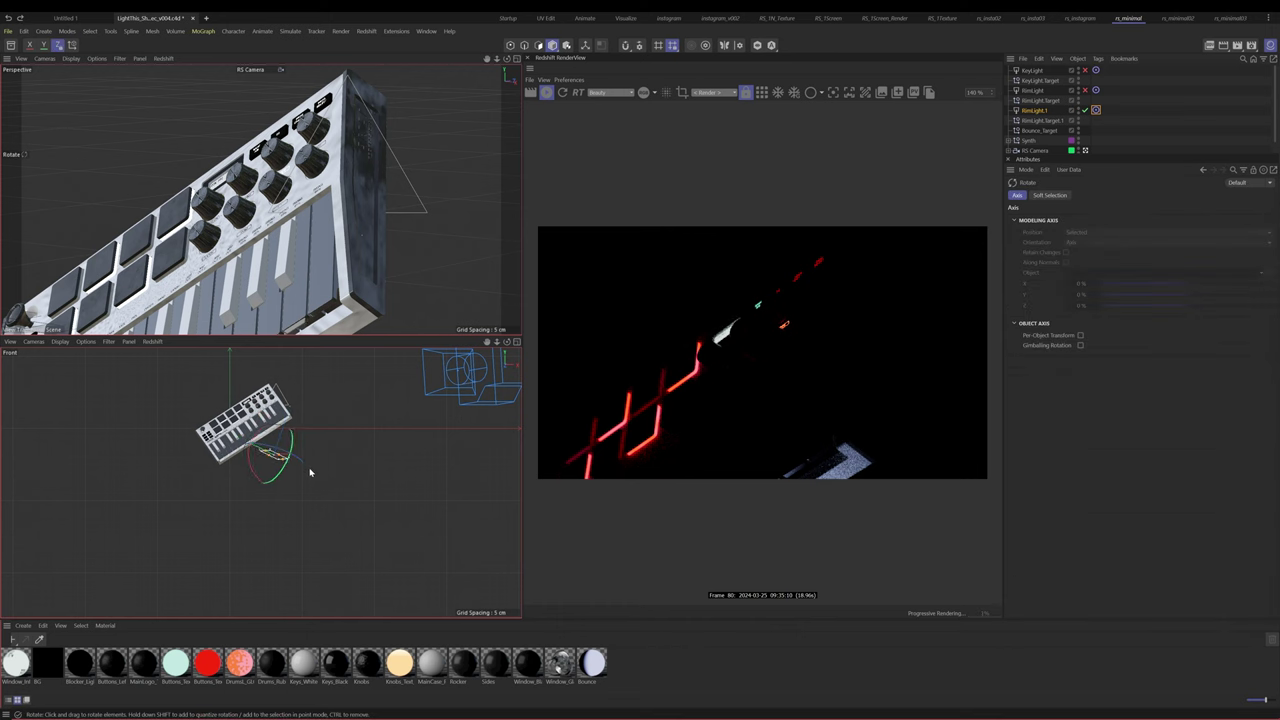
pyautogui.press('t')
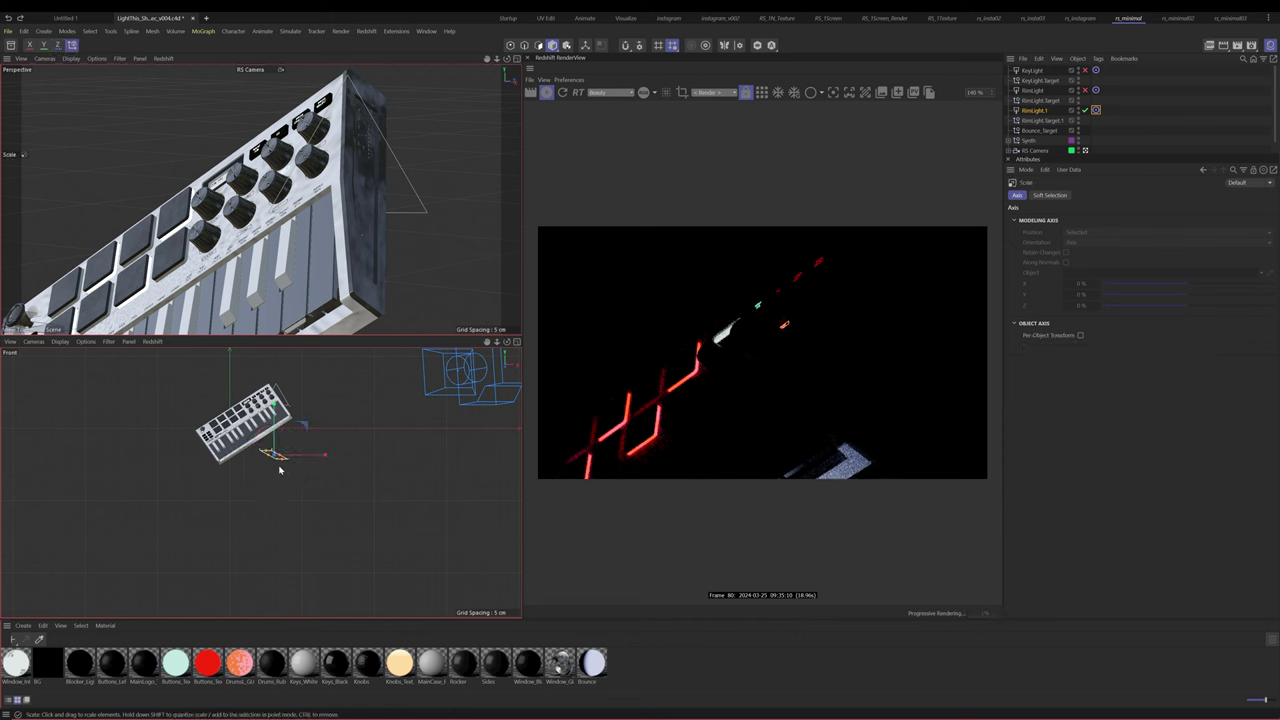
pyautogui.moveTo(283, 470); pyautogui.dragTo(517, 451)
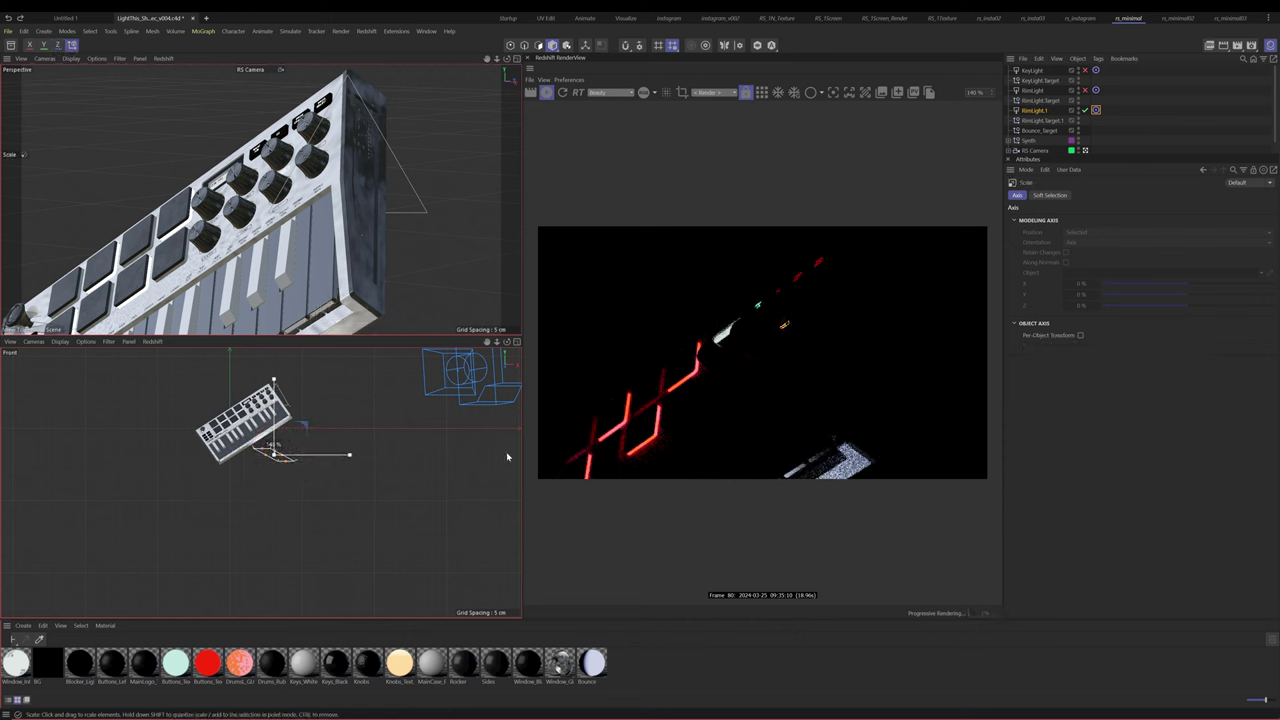
# Turn RimLight and KeyLight back on and set RimLight.1's color temperature to 9954 K
pyautogui.click(1084, 90)
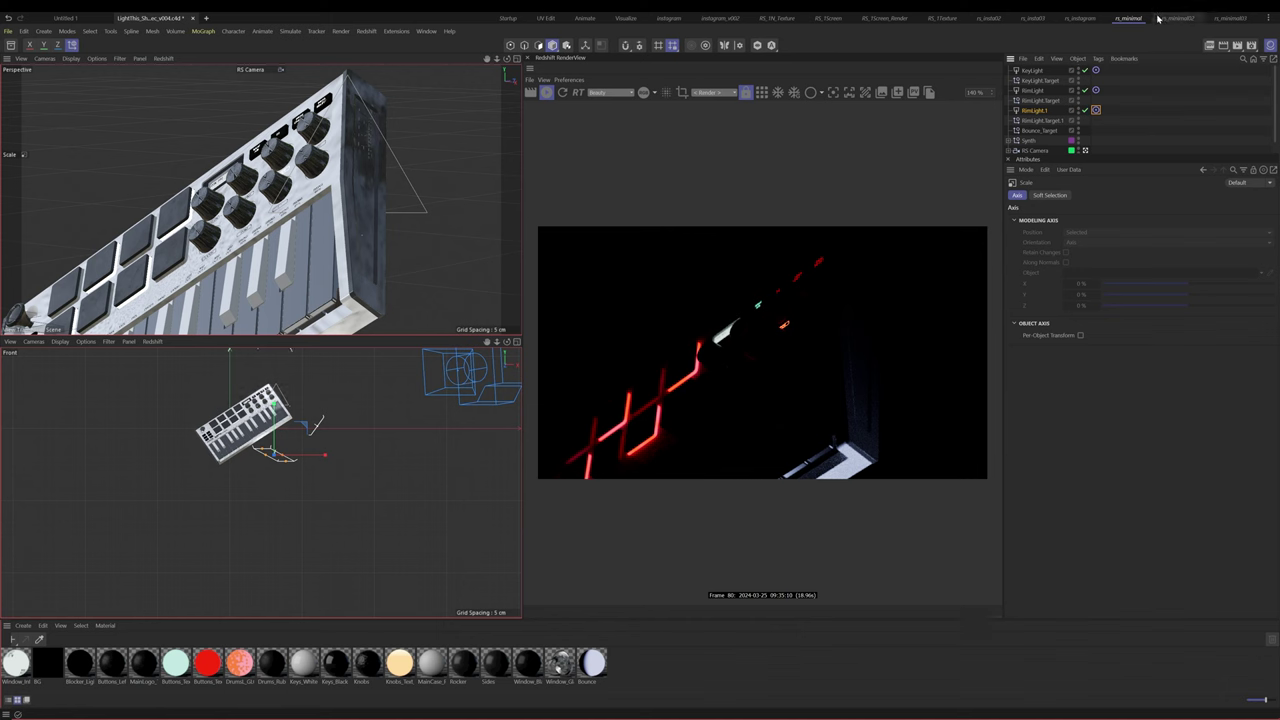
pyautogui.hotkey('ctrl', 'z')
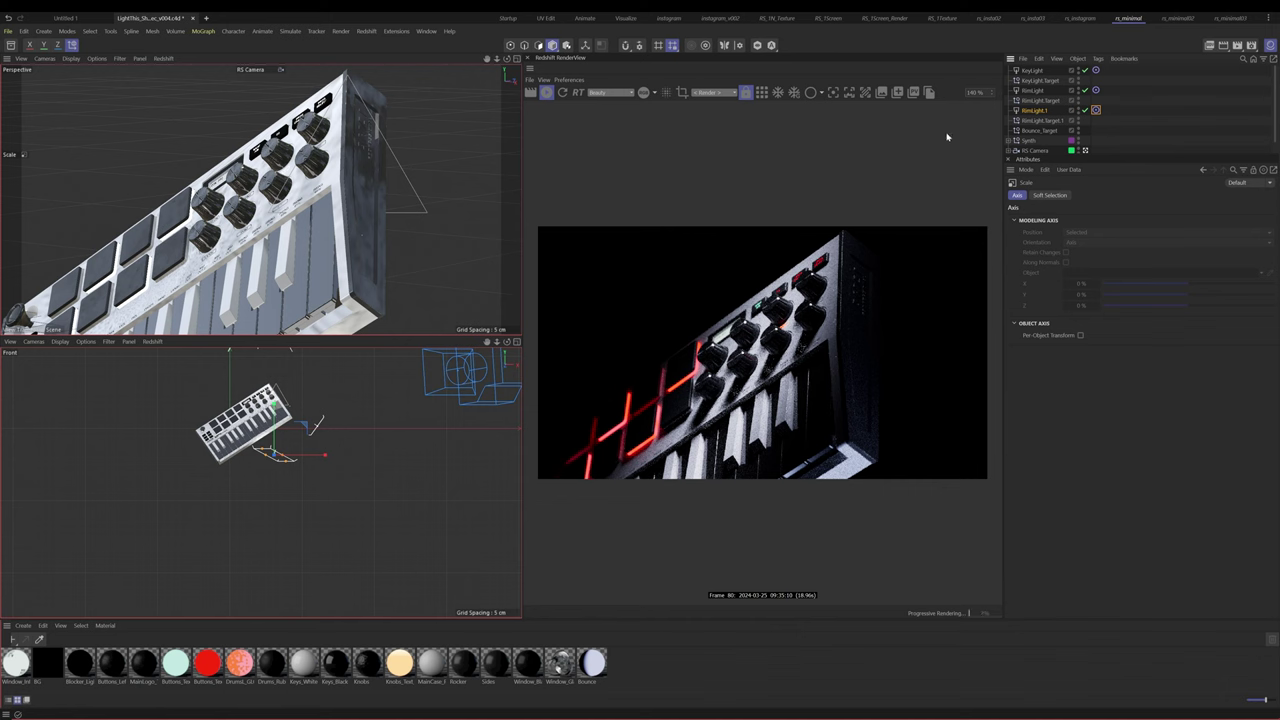
pyautogui.click(1036, 110)
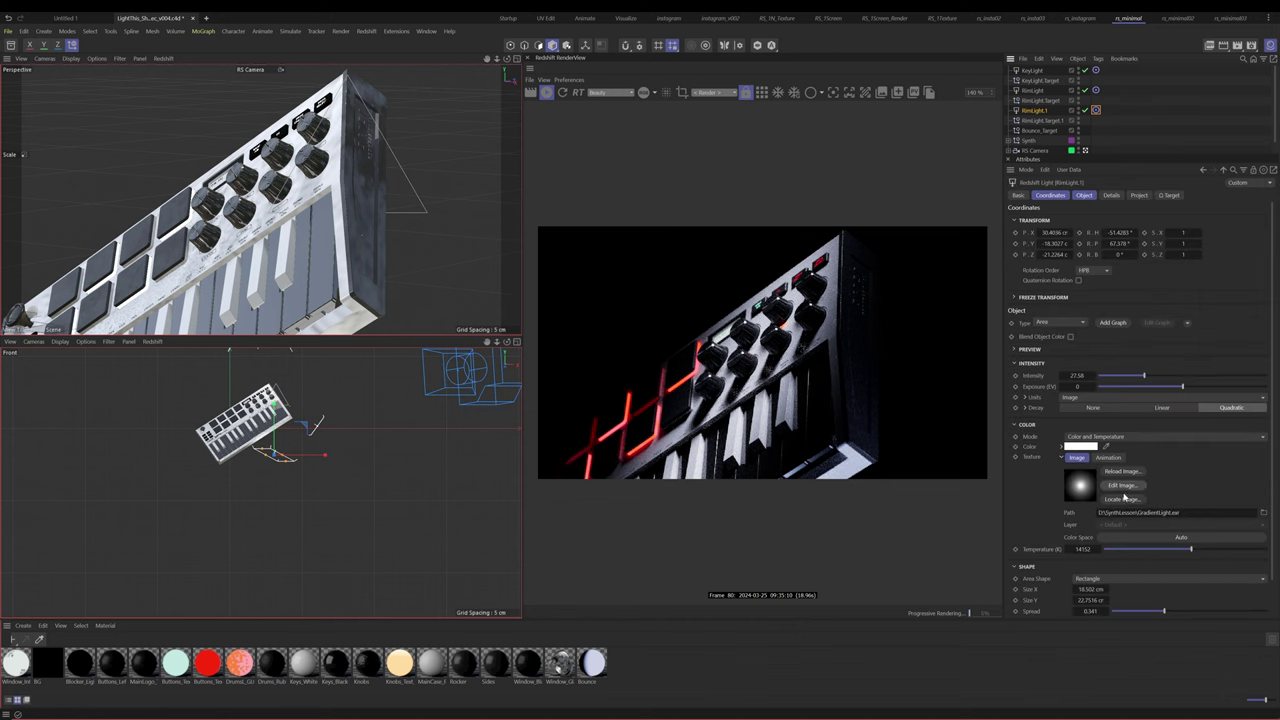
pyautogui.moveTo(1184, 551); pyautogui.dragTo(1161, 551)
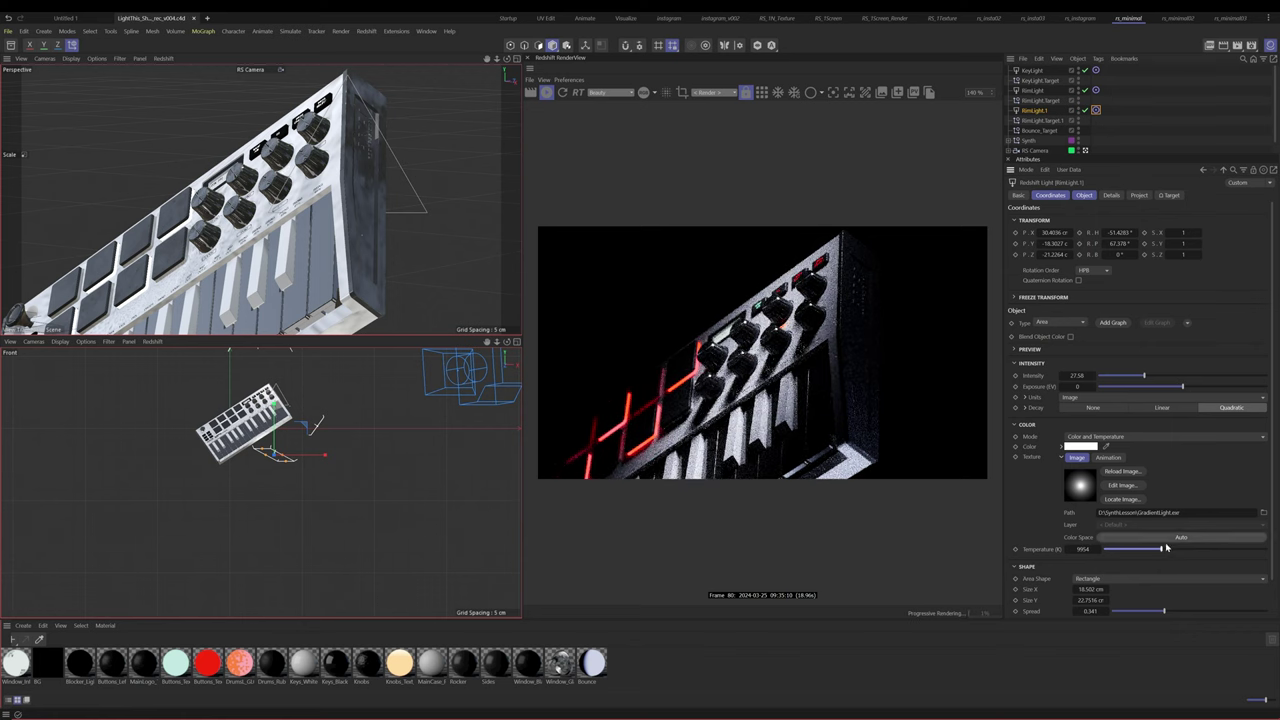
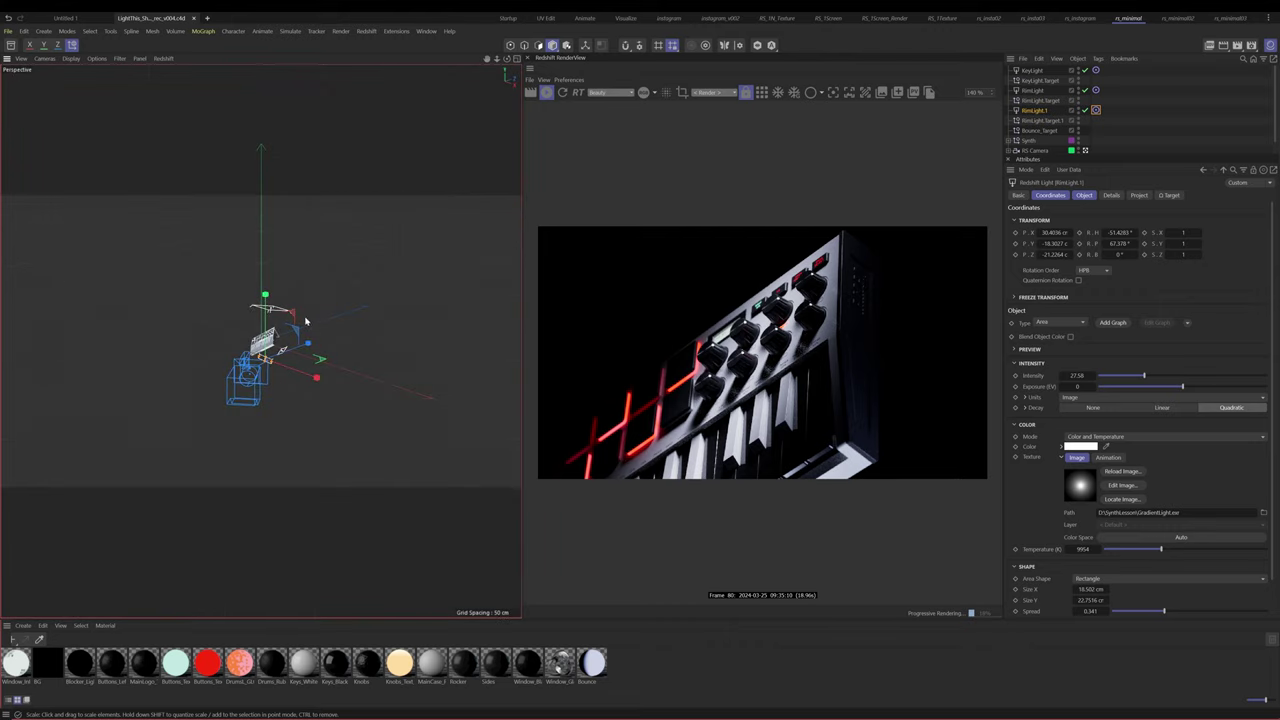
# Examine the light layout around the synth from several angles and compare the lighting with the reference render in the Picture Viewer
pyautogui.keyDown('alt'); pyautogui.moveTo(287, 371); pyautogui.dragTo(300, 368); pyautogui.keyUp('alt')
pyautogui.keyDown('alt'); pyautogui.moveTo(300, 368); pyautogui.dragTo(309, 340, button='right'); pyautogui.keyUp('alt')
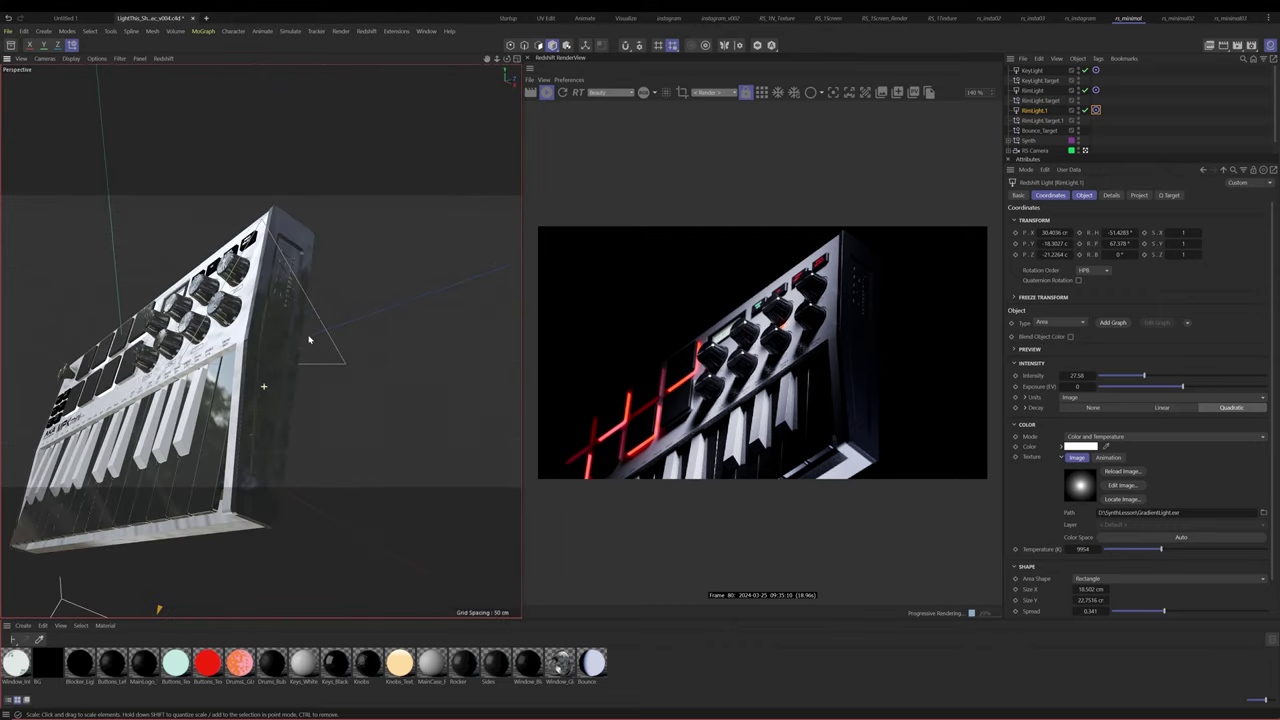
pyautogui.keyDown('alt'); pyautogui.moveTo(309, 340); pyautogui.dragTo(273, 326); pyautogui.keyUp('alt')
pyautogui.keyDown('alt'); pyautogui.moveTo(273, 326); pyautogui.dragTo(317, 341, button='right'); pyautogui.keyUp('alt')
pyautogui.keyDown('alt'); pyautogui.moveTo(329, 348); pyautogui.dragTo(323, 311); pyautogui.keyUp('alt')
pyautogui.keyDown('alt'); pyautogui.moveTo(323, 311); pyautogui.dragTo(271, 338, button='right'); pyautogui.keyUp('alt')
pyautogui.keyDown('alt'); pyautogui.moveTo(267, 344); pyautogui.dragTo(330, 350); pyautogui.keyUp('alt')
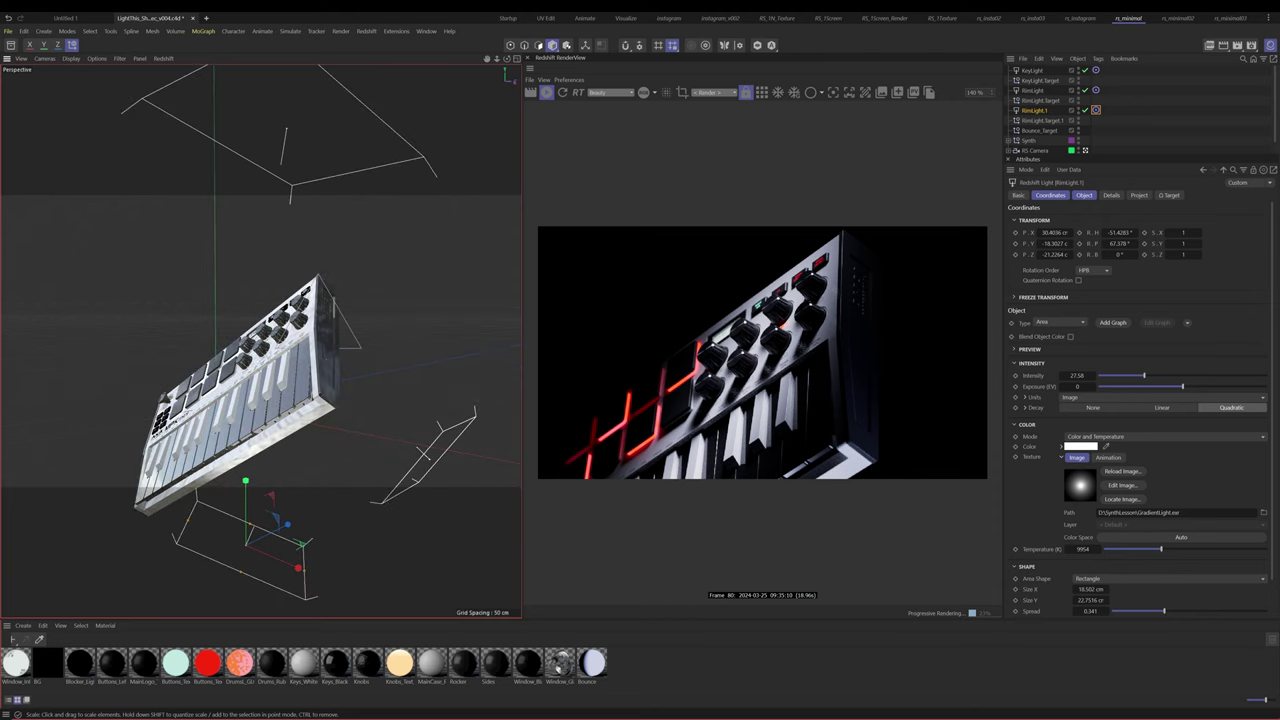
pyautogui.moveTo(1279, 205); pyautogui.dragTo(673, 93)
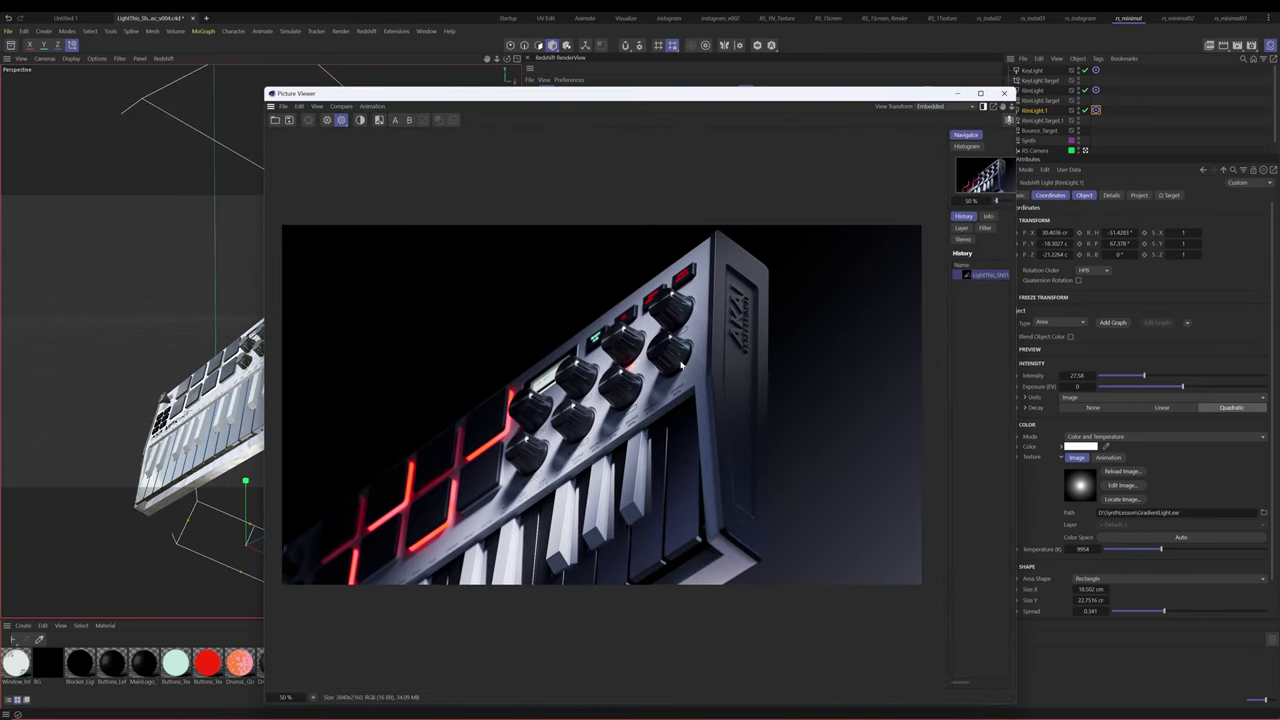
pyautogui.moveTo(590, 98); pyautogui.dragTo(1279, 158)
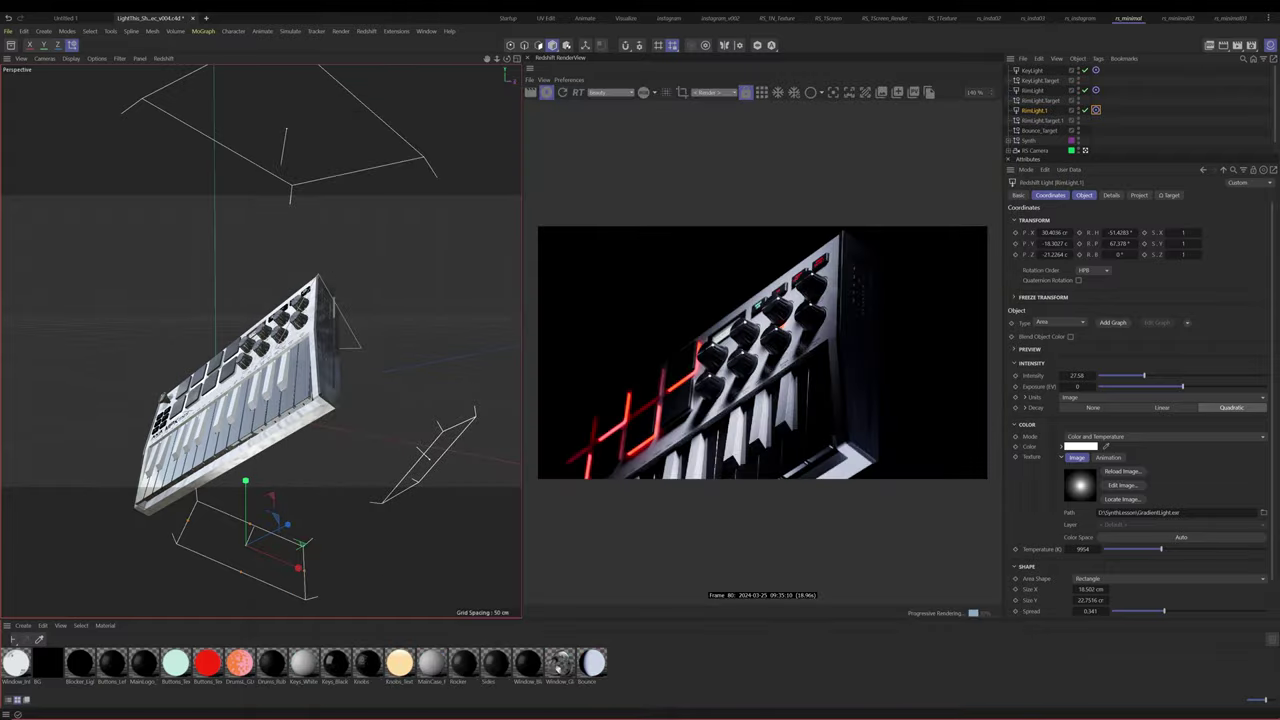
# Shift KeyLight.Target along X to about 23.86 cm, toward the side panel of the synth
pyautogui.click(322, 137)
pyautogui.press('e')
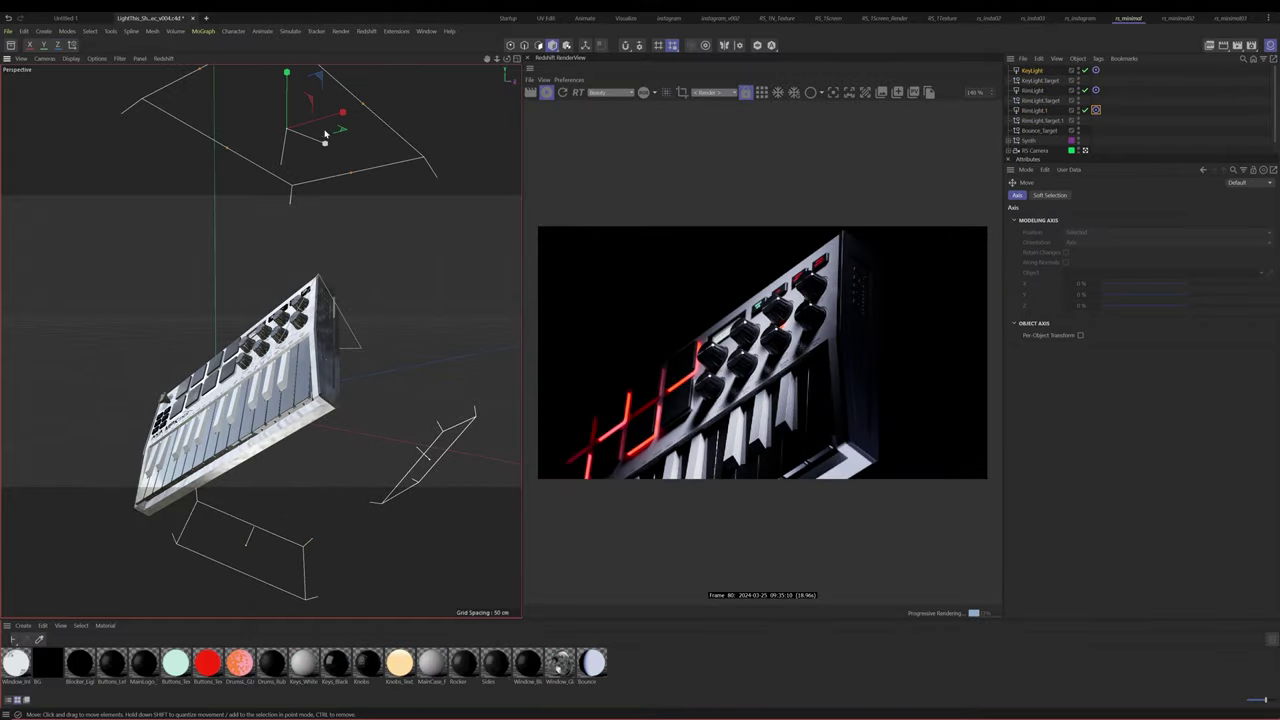
pyautogui.click(1037, 81)
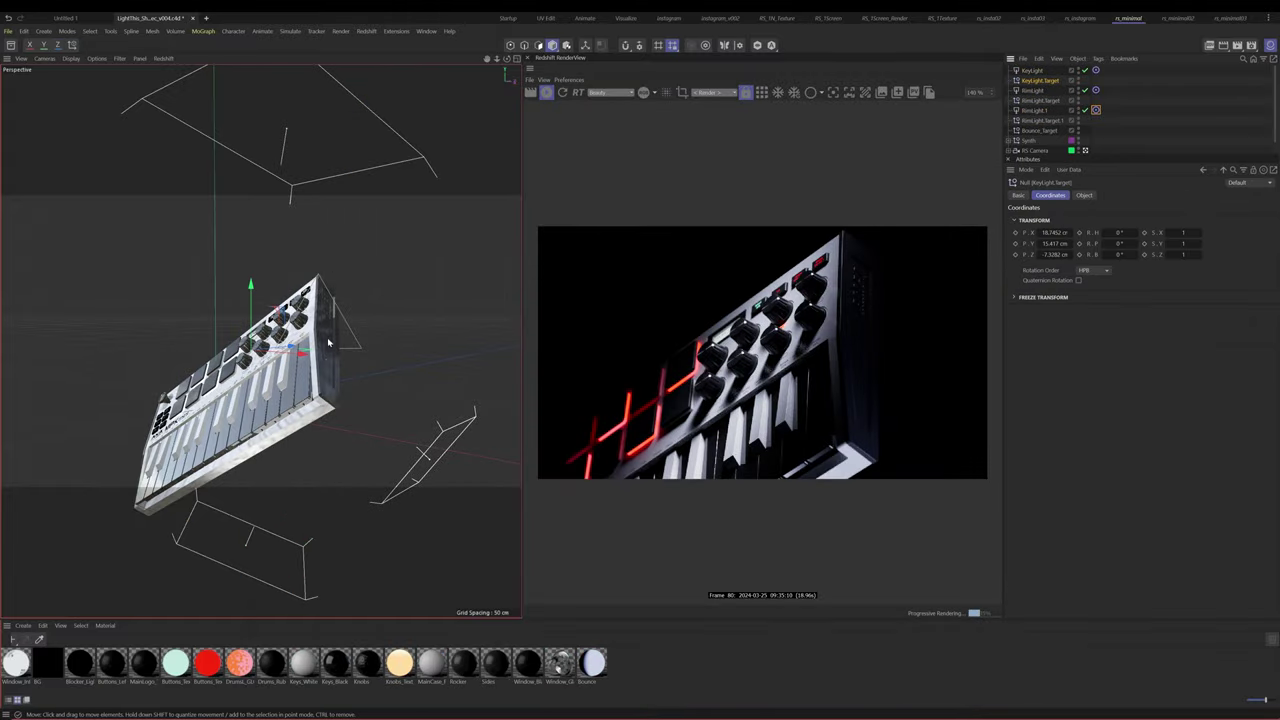
pyautogui.keyDown('alt'); pyautogui.moveTo(279, 364); pyautogui.dragTo(332, 361); pyautogui.keyUp('alt')
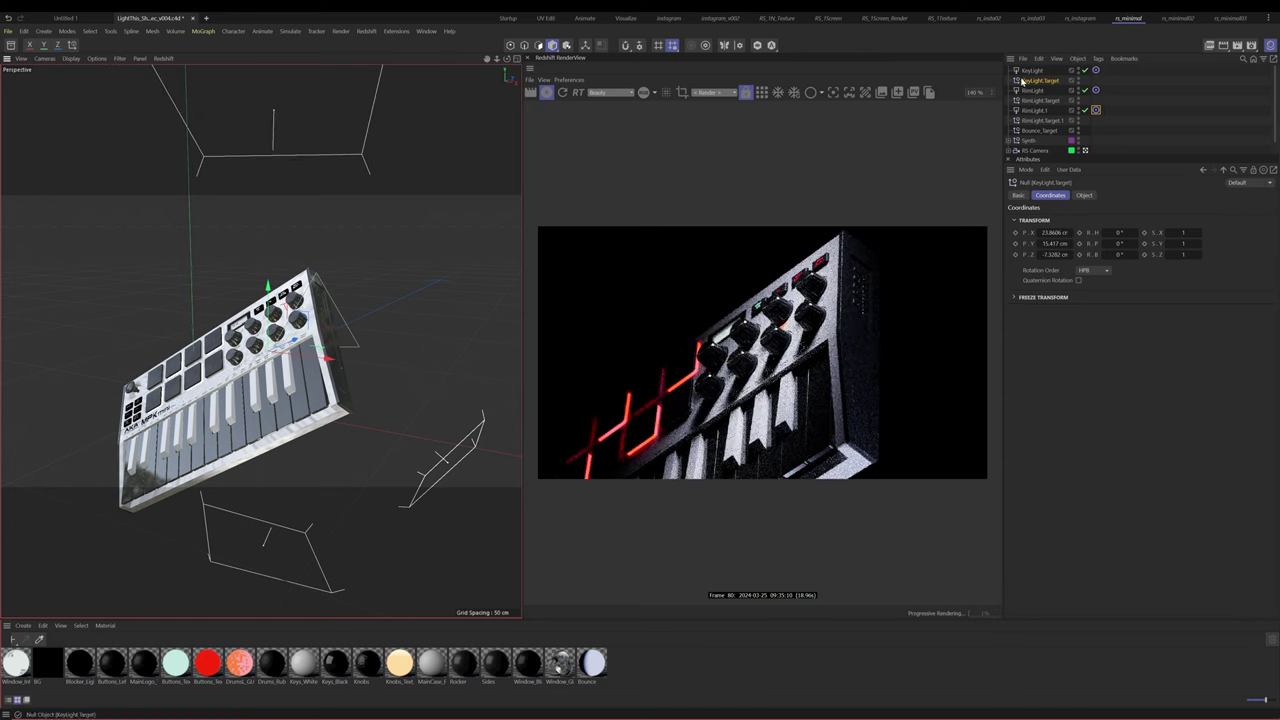
# Duplicate KeyLight together with KeyLight.Target
pyautogui.click(1032, 71)
pyautogui.keyDown('shift'); pyautogui.click(1034, 81); pyautogui.keyUp('shift')
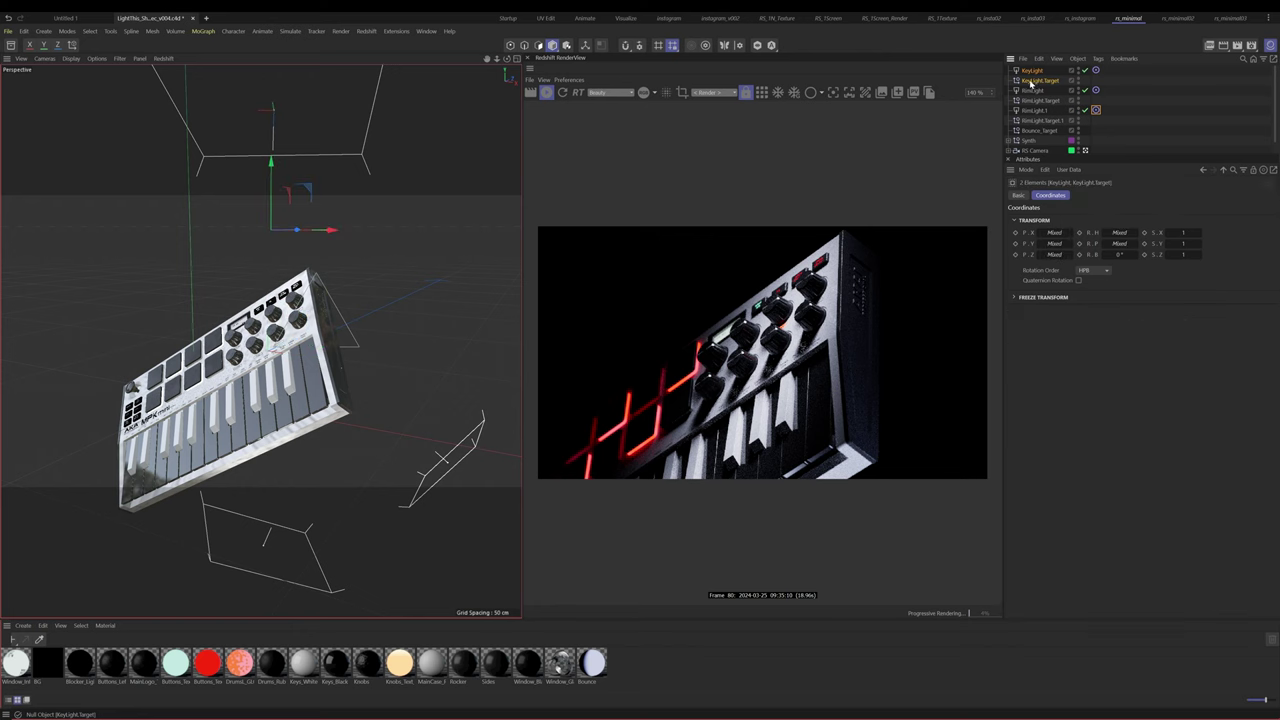
pyautogui.keyDown('ctrl'); pyautogui.moveTo(1033, 81); pyautogui.dragTo(1036, 87); pyautogui.keyUp('ctrl')
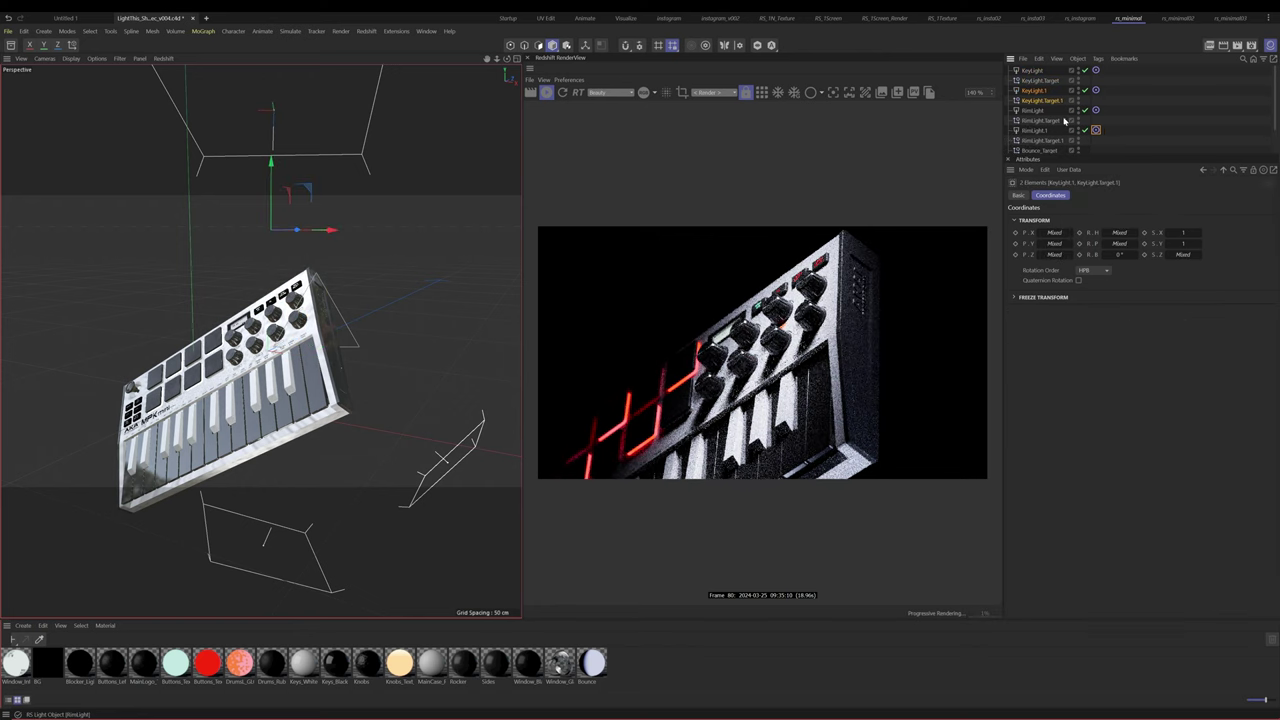
# Rename the duplicated pair LogoLight and LogoLight.Target, and check the light's target tag for LogoLight.Target as target object
pyautogui.doubleClick(1034, 91)
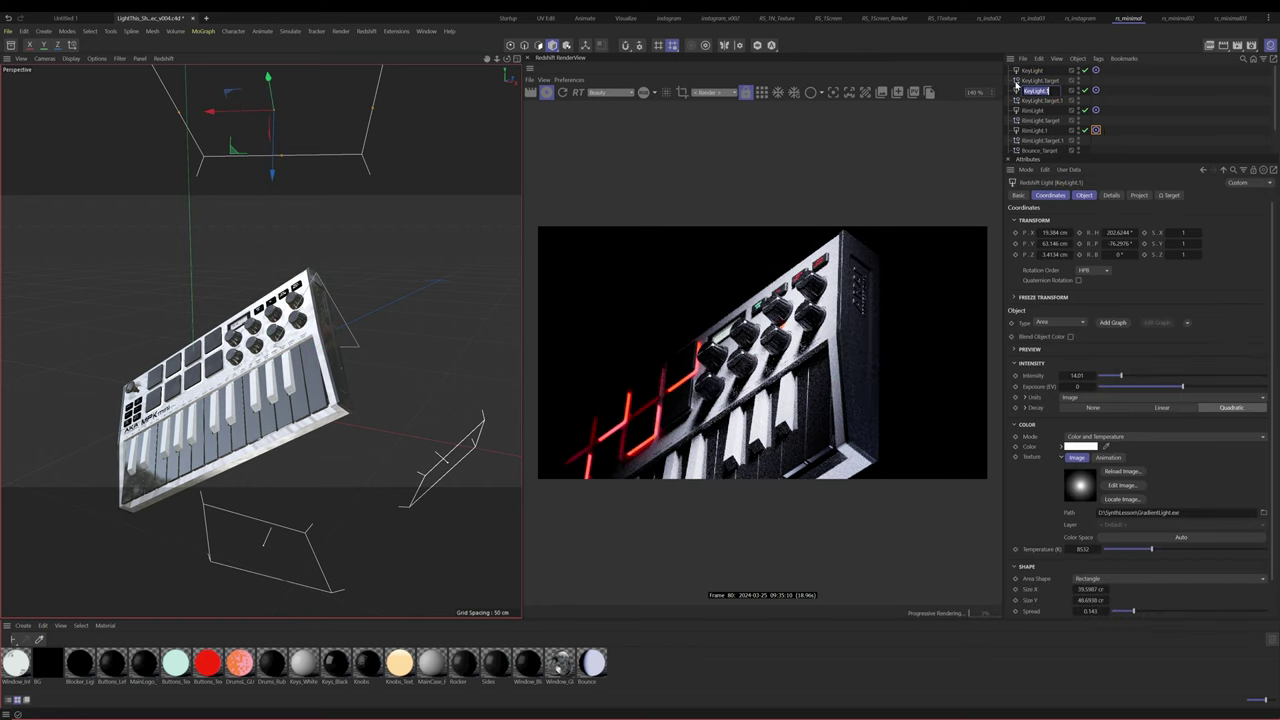
pyautogui.write('LLogoLight')
pyautogui.click(1096, 90)
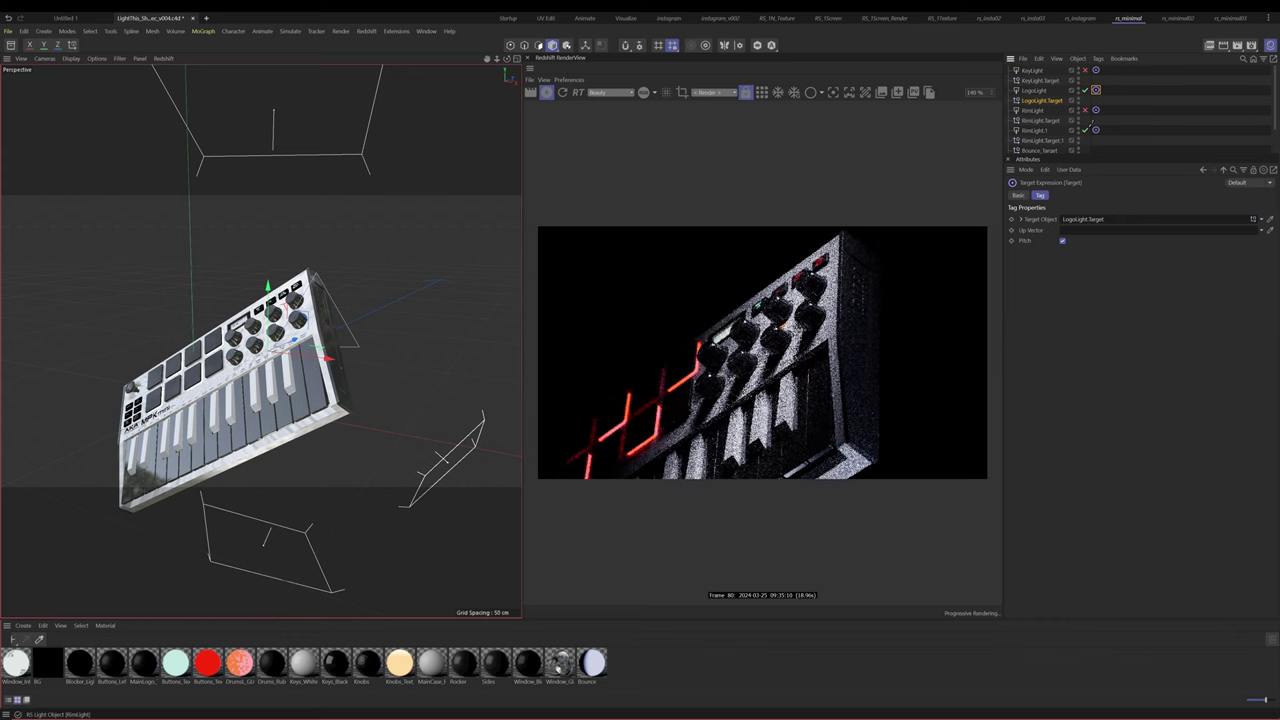
# With only LogoLight on, move LogoLight.Target to the upper side panel of the synth, at about X 29.9, Y 26.5, Z 8.4 cm
pyautogui.click(1035, 91)
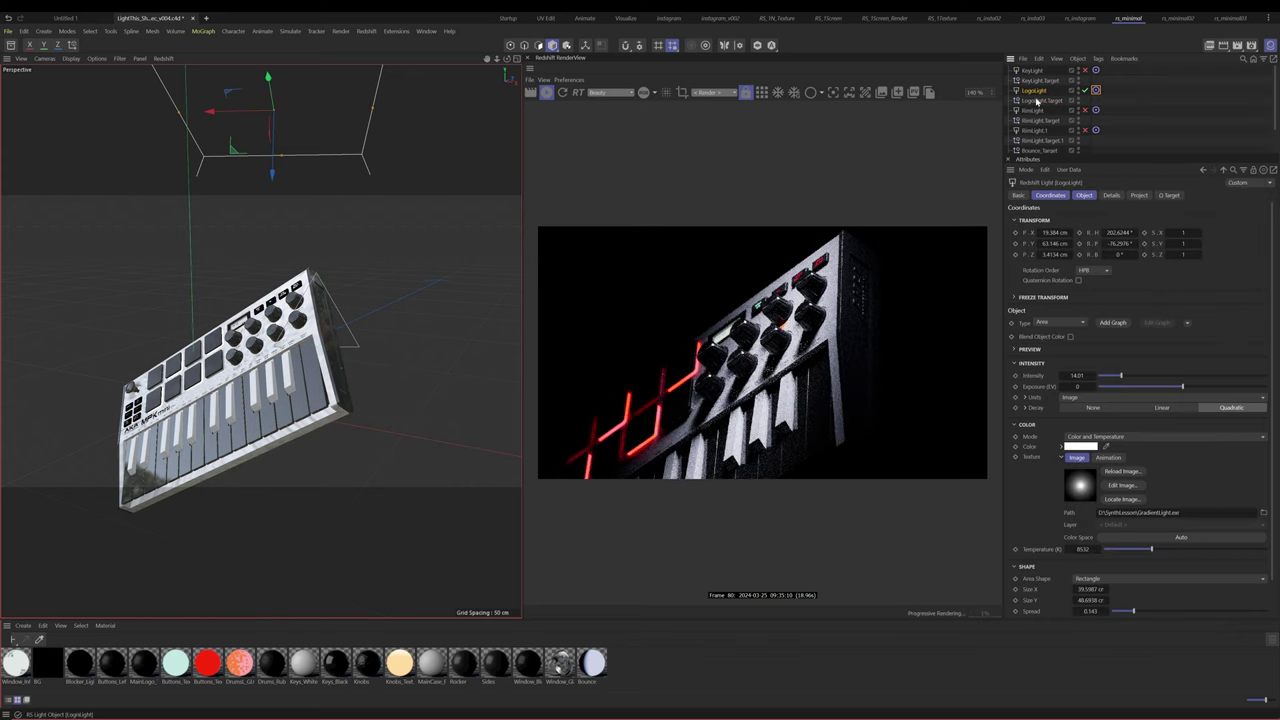
pyautogui.click(1039, 101)
pyautogui.keyDown('alt'); pyautogui.moveTo(318, 342); pyautogui.dragTo(378, 280); pyautogui.keyUp('alt')
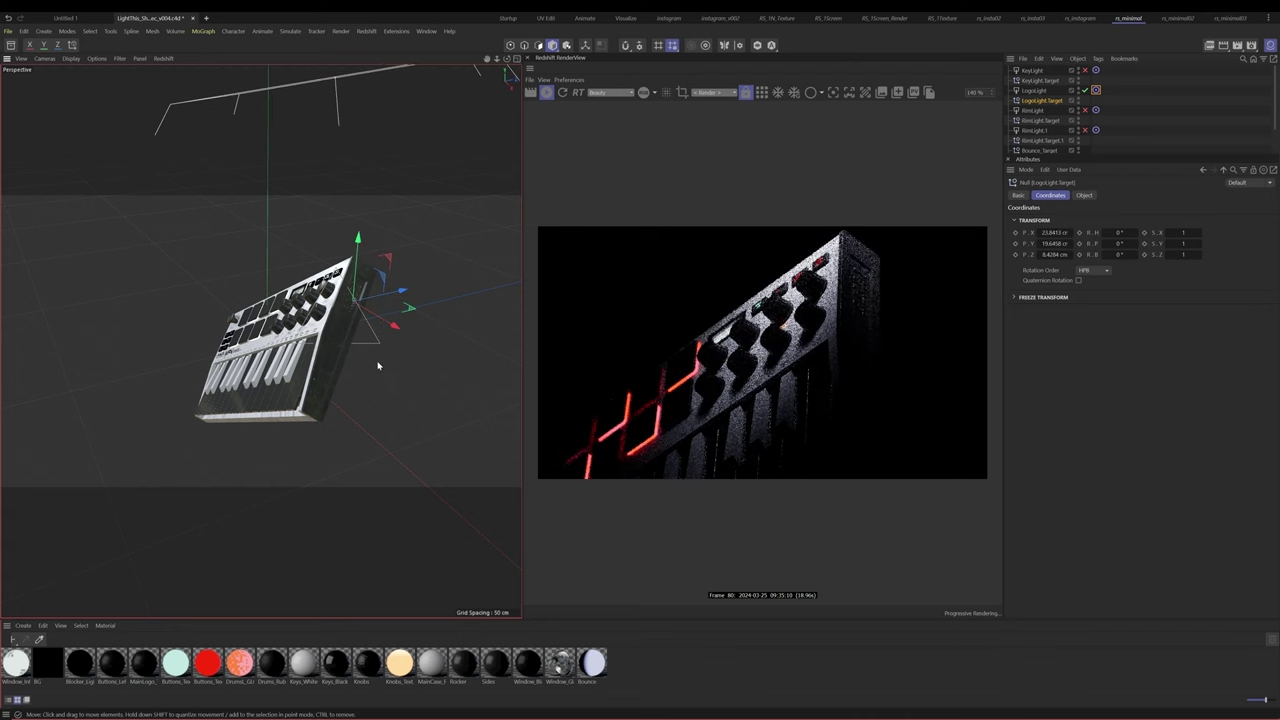
pyautogui.press('F4')
pyautogui.scroll(10, 340, 397)
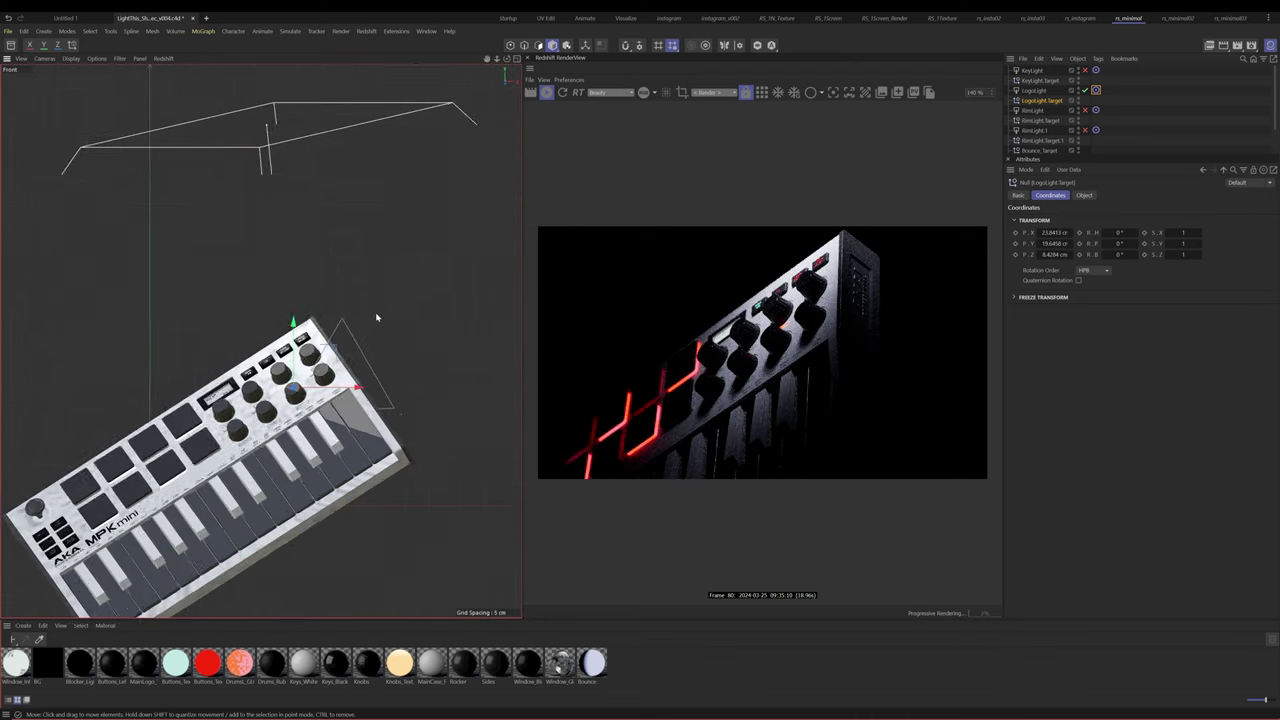
pyautogui.moveTo(326, 369); pyautogui.dragTo(373, 317)
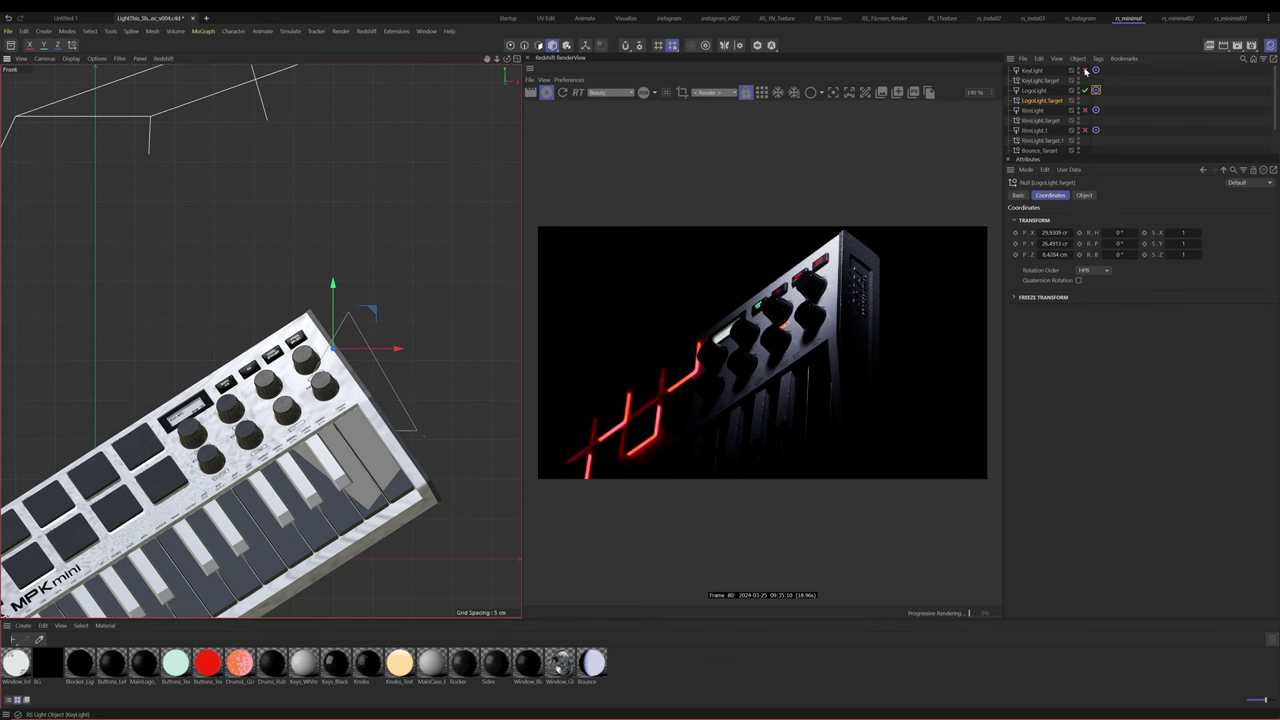
# Turn KeyLight, RimLight and RimLight.1 back on, toggle LogoLight off and on to compare its effect, and select it
pyautogui.click(1085, 130)
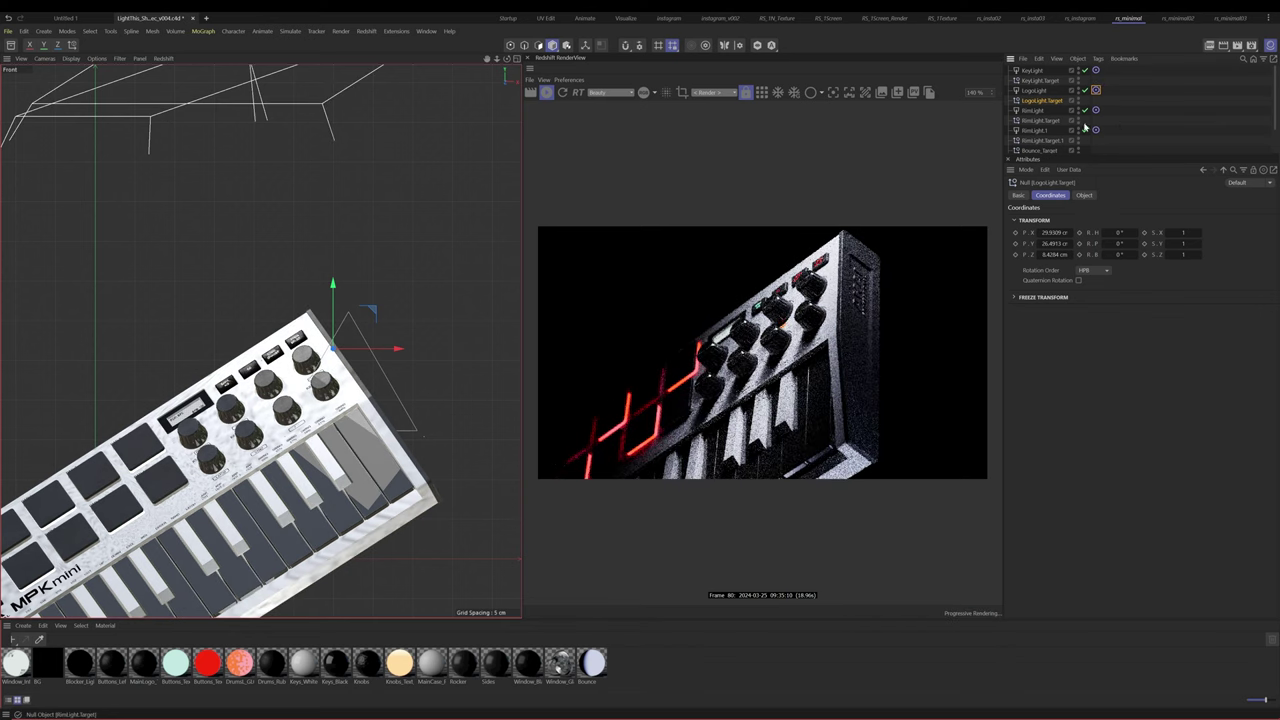
pyautogui.scroll(2, 849, 354)
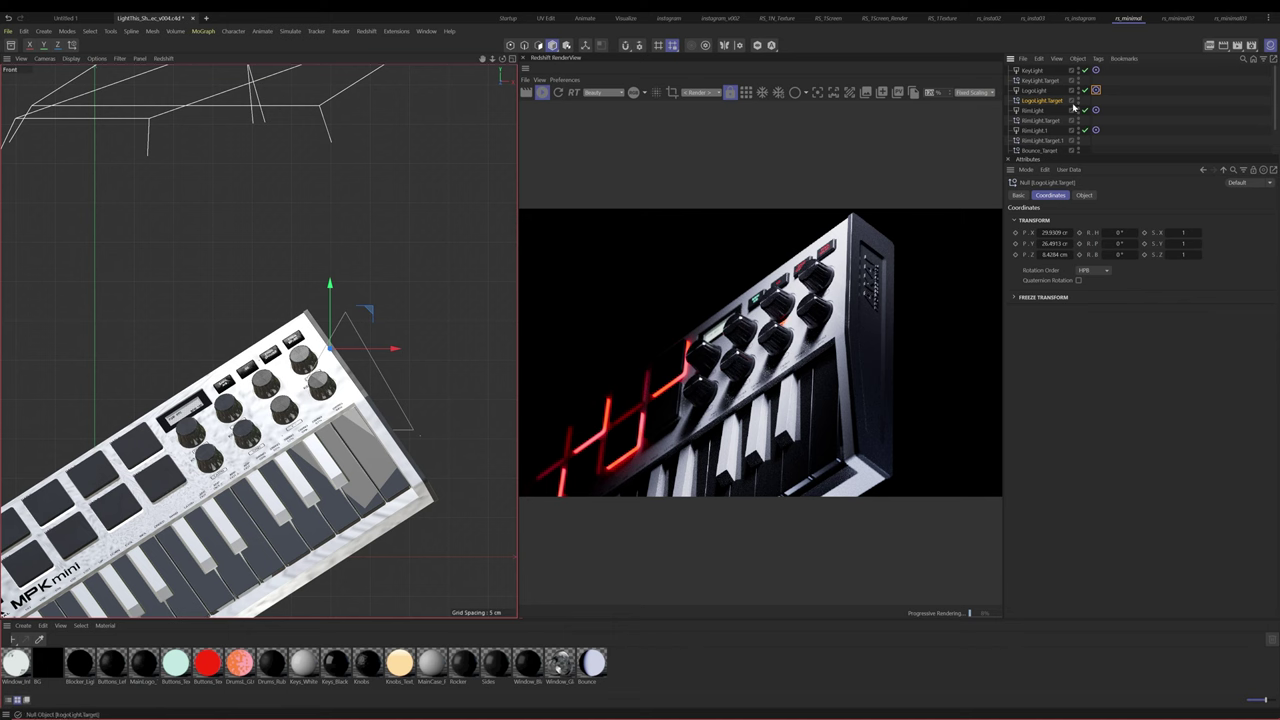
pyautogui.click(1085, 90)
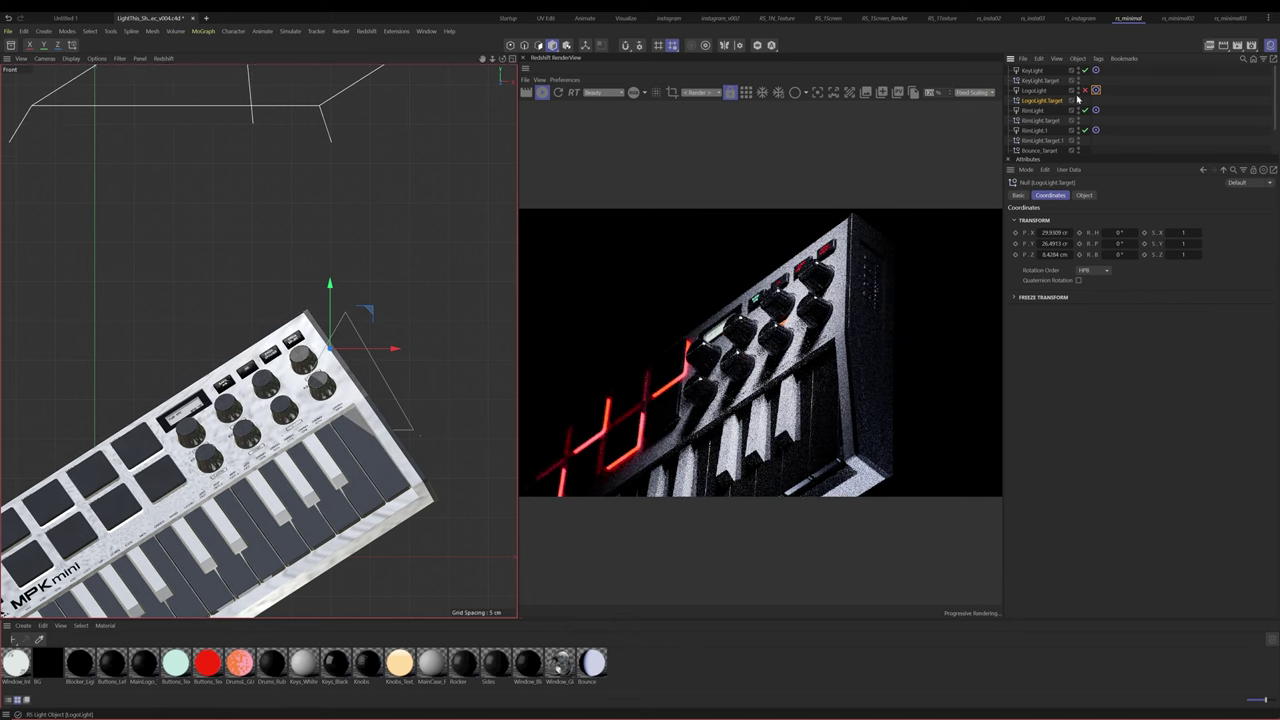
pyautogui.click(1085, 90)
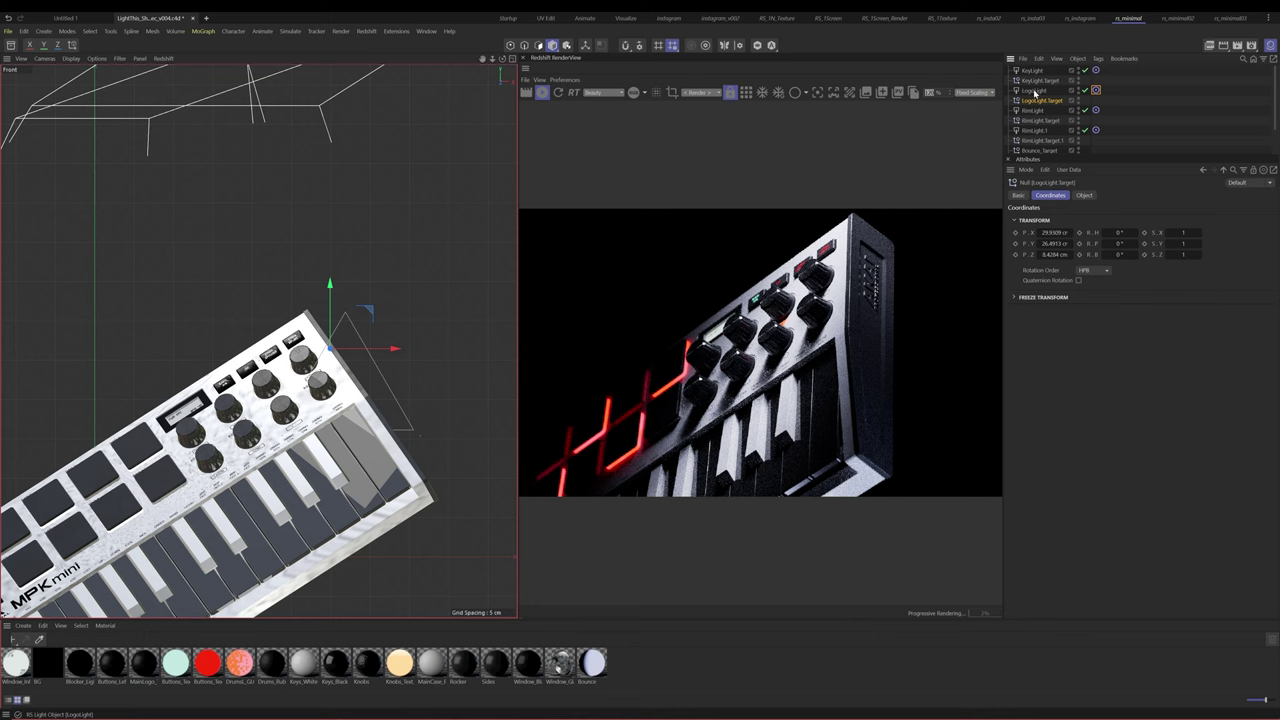
pyautogui.click(1034, 90)
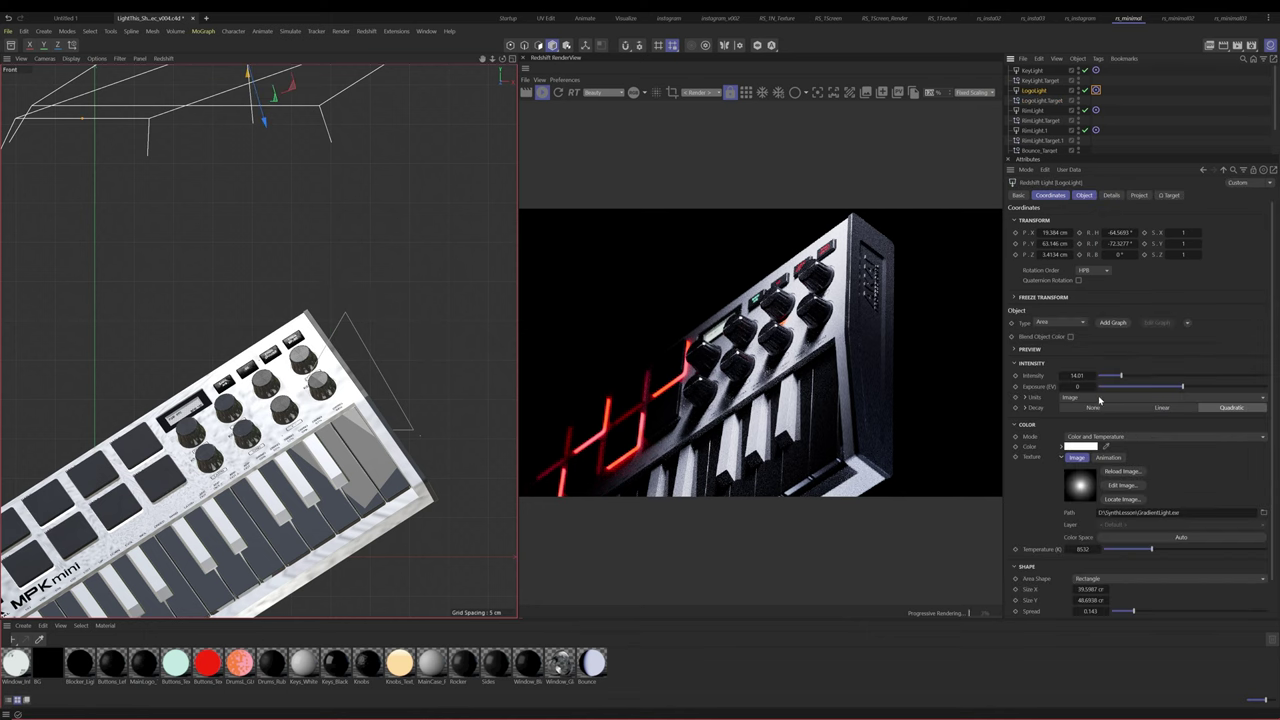
# Lower LogoLight's intensity to about 7.5 and its spread to 0.04
pyautogui.moveTo(1119, 376); pyautogui.dragTo(1105, 377)
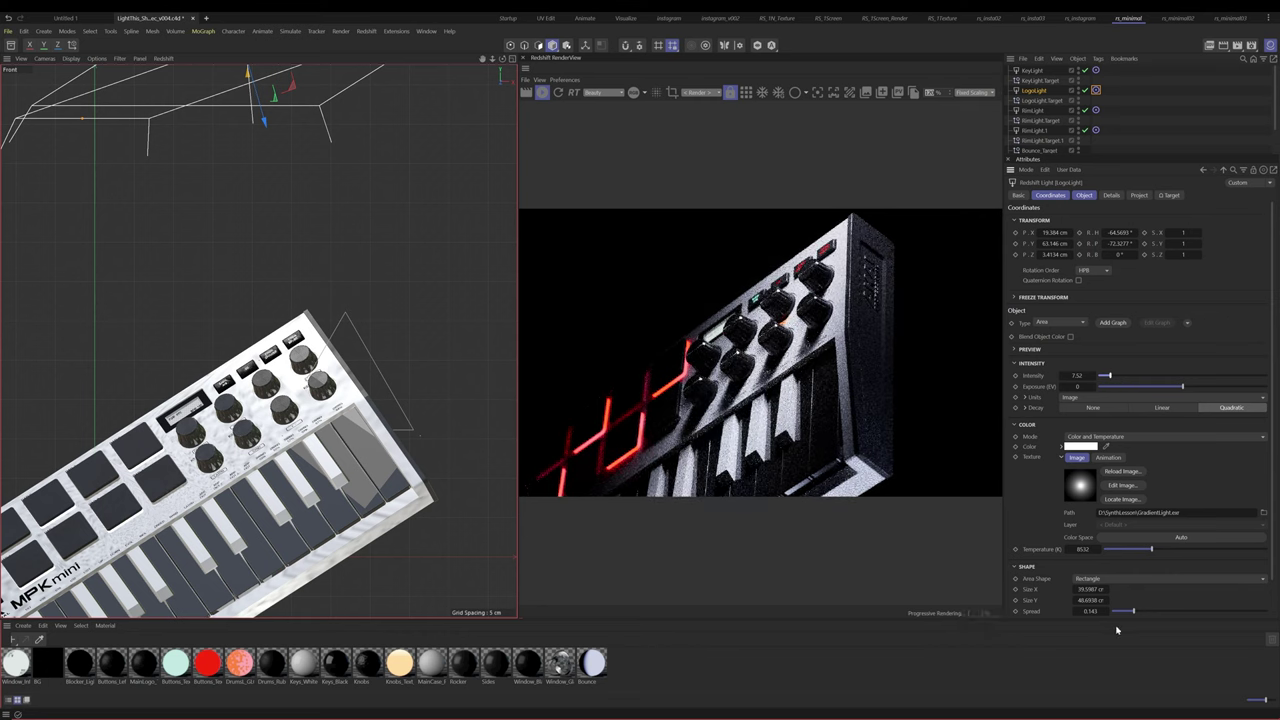
pyautogui.moveTo(1133, 613); pyautogui.dragTo(1118, 616)
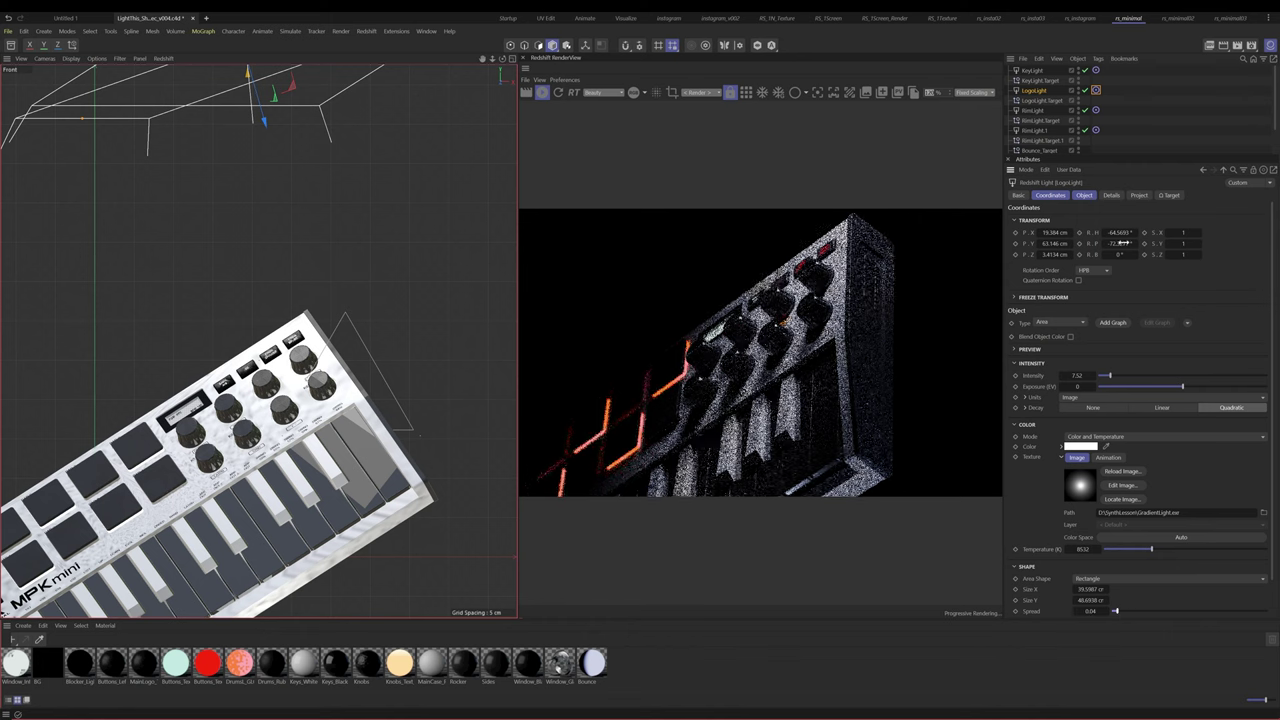
# With KeyLight, RimLight and RimLight.1 turned off, move LogoLight.Target along Z to about 2.97 cm
pyautogui.click(1085, 71)
pyautogui.moveTo(1086, 111); pyautogui.dragTo(1087, 127)
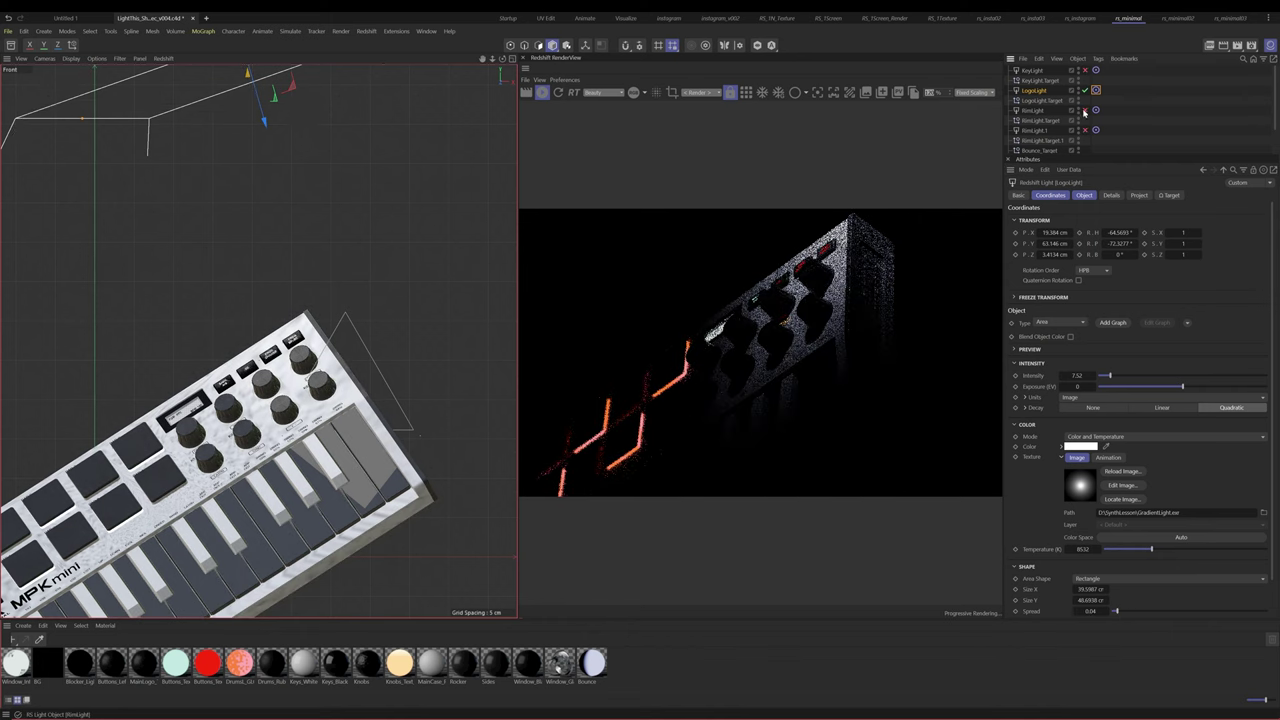
pyautogui.click(1040, 100)
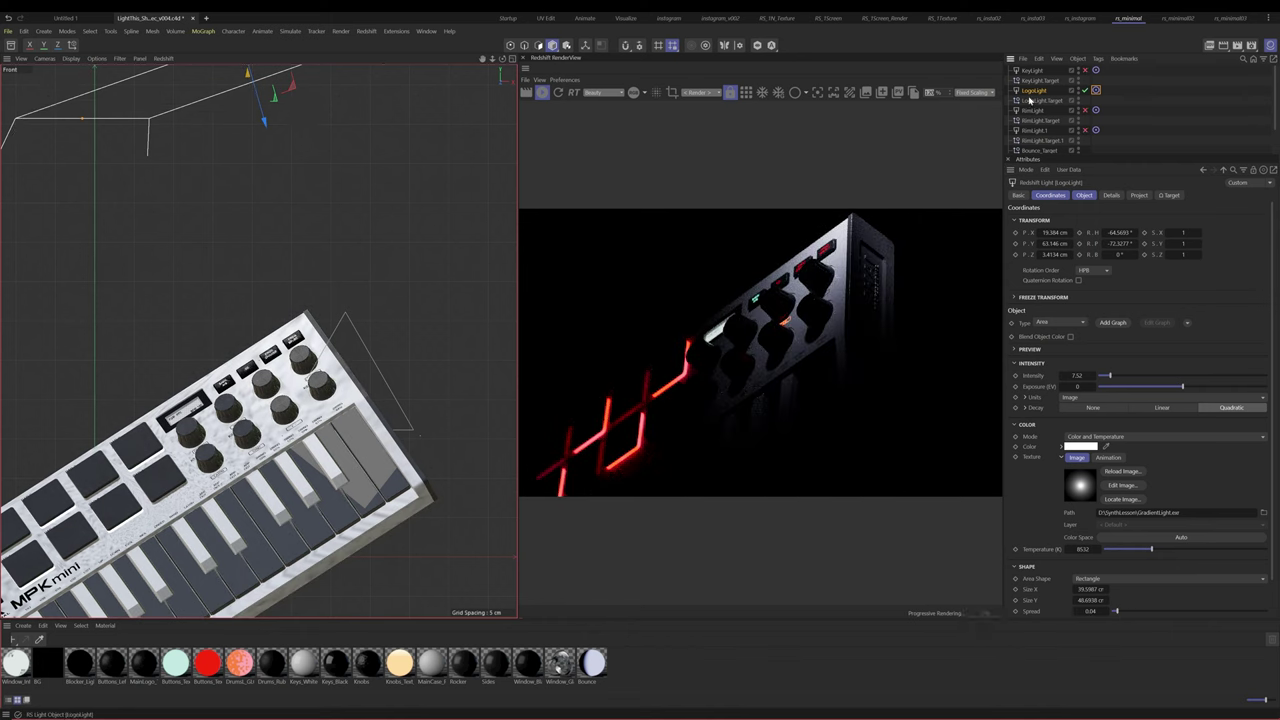
pyautogui.press('F1')
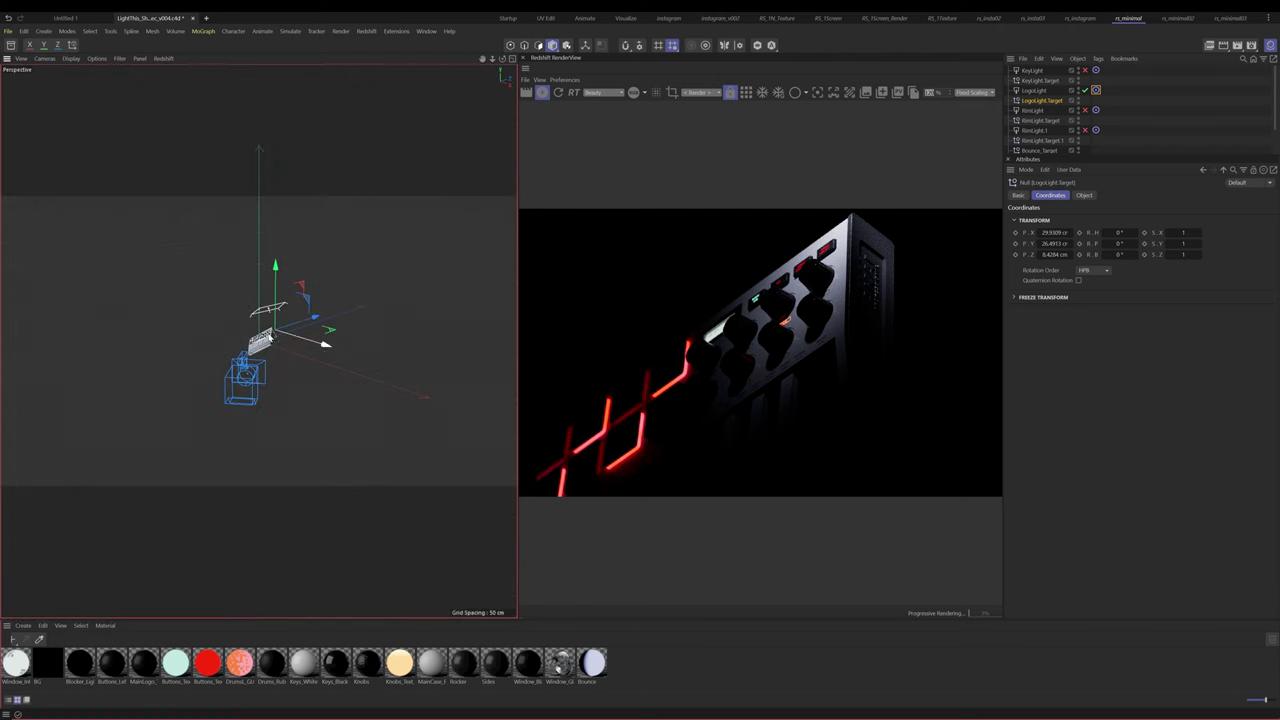
pyautogui.keyDown('alt'); pyautogui.moveTo(280, 331); pyautogui.dragTo(328, 294, button='right'); pyautogui.keyUp('alt')
pyautogui.moveTo(328, 294); pyautogui.dragTo(331, 323)
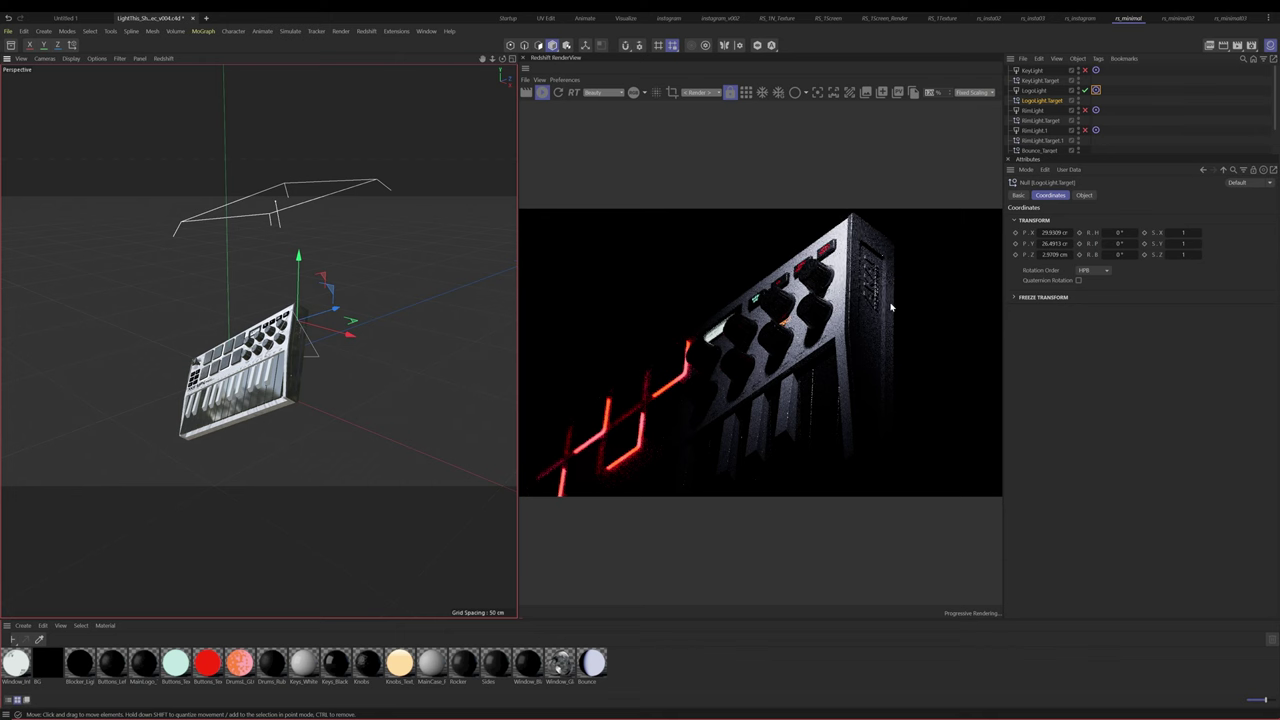
# Turn the other lights back on and restrict LogoLight to the SideRight object using the Include mode in its project settings
pyautogui.click(1040, 91)
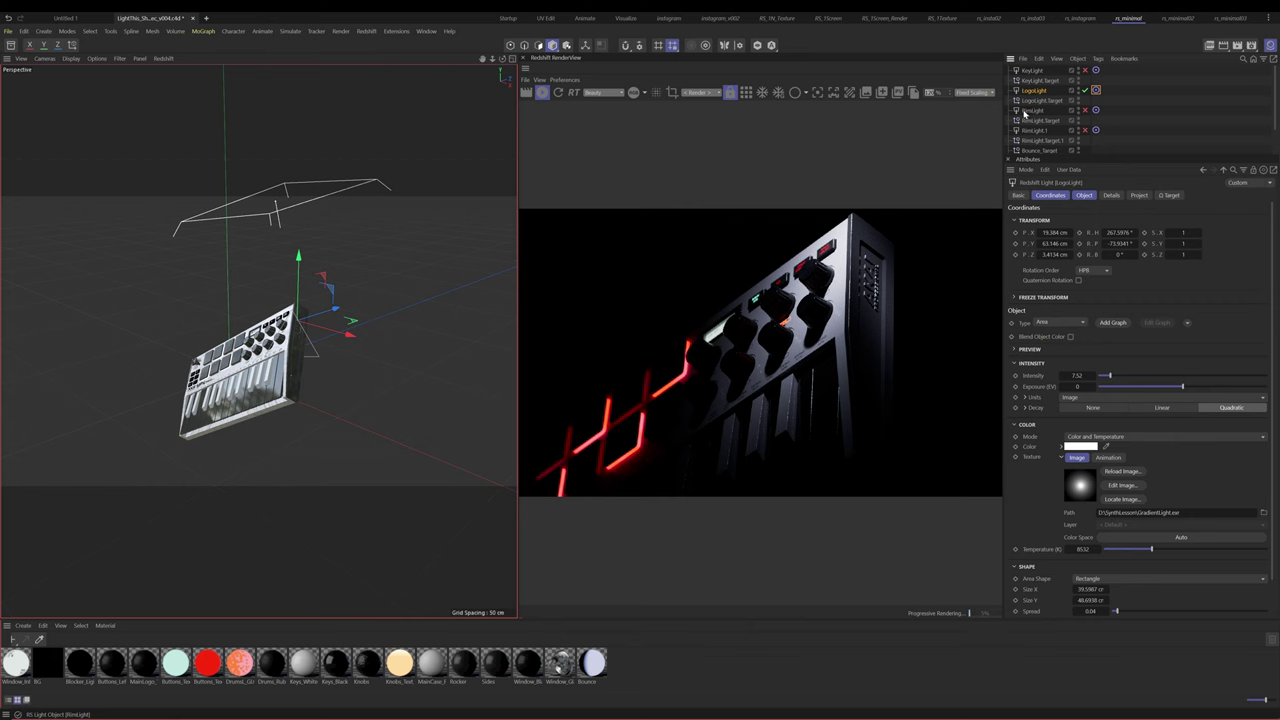
pyautogui.click(1086, 130)
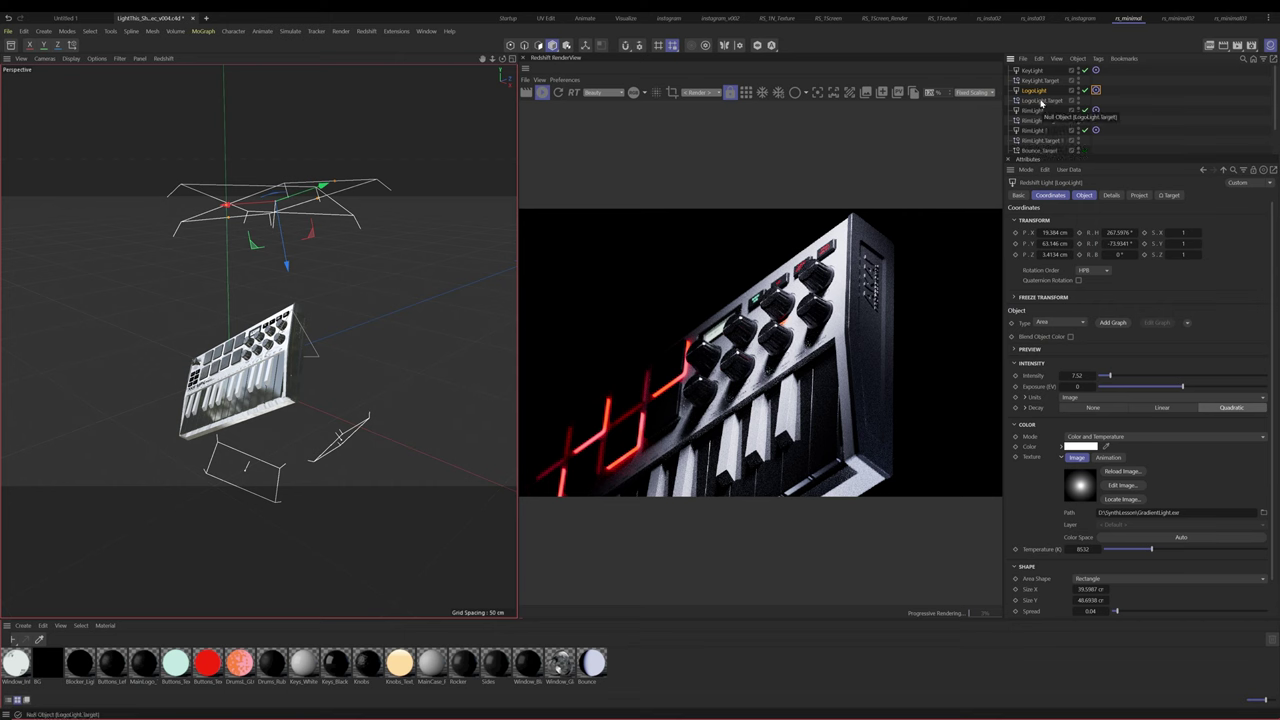
pyautogui.click(1138, 195)
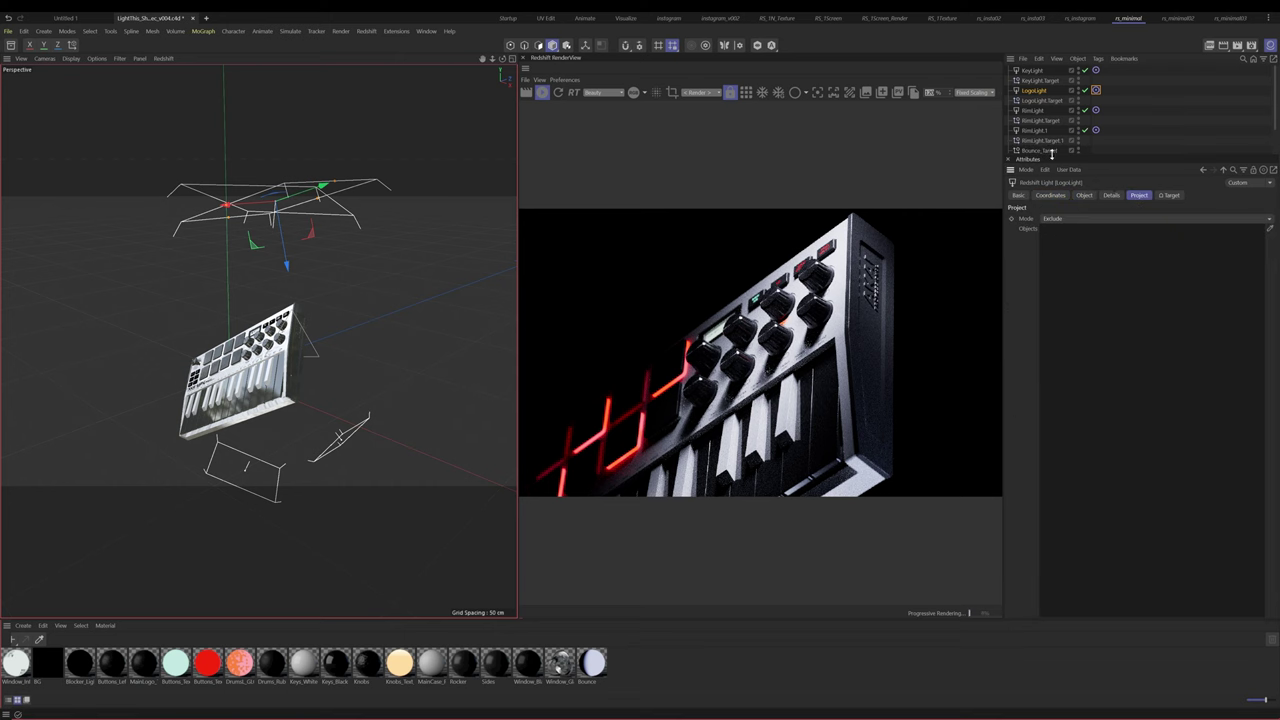
pyautogui.moveTo(1051, 155); pyautogui.dragTo(1066, 332)
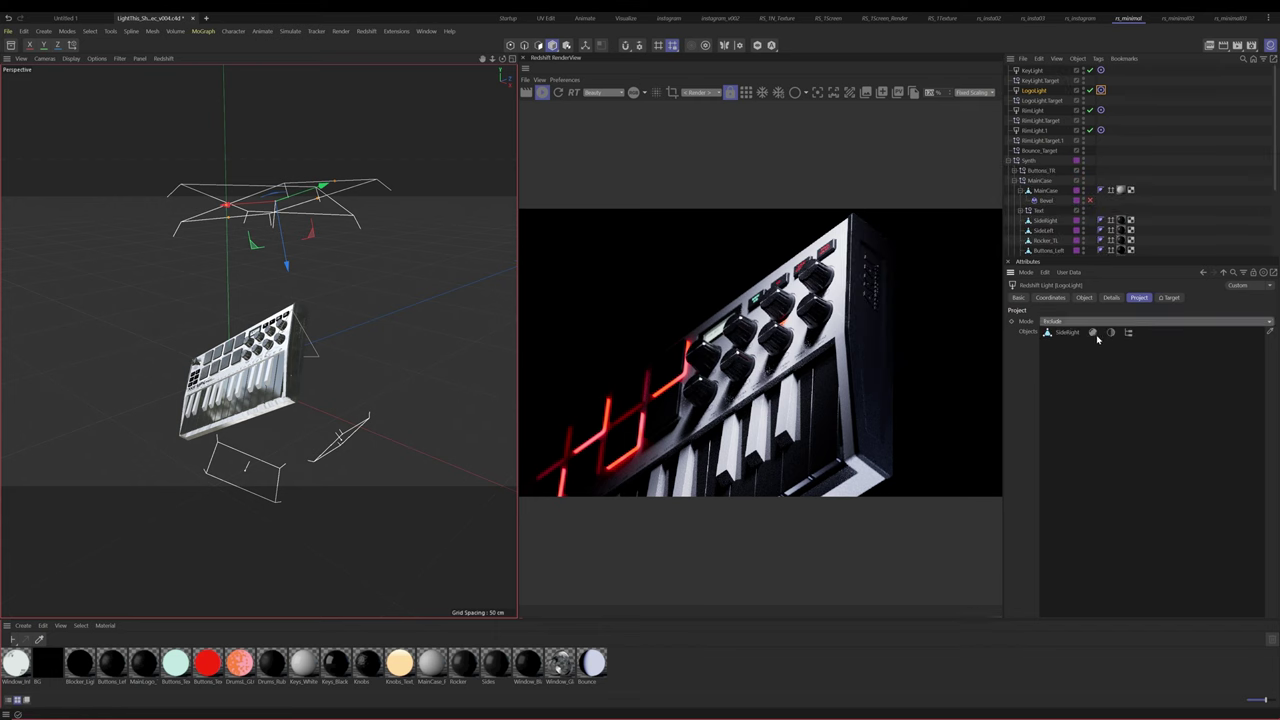
pyautogui.click(1060, 321)
pyautogui.click(1049, 331)
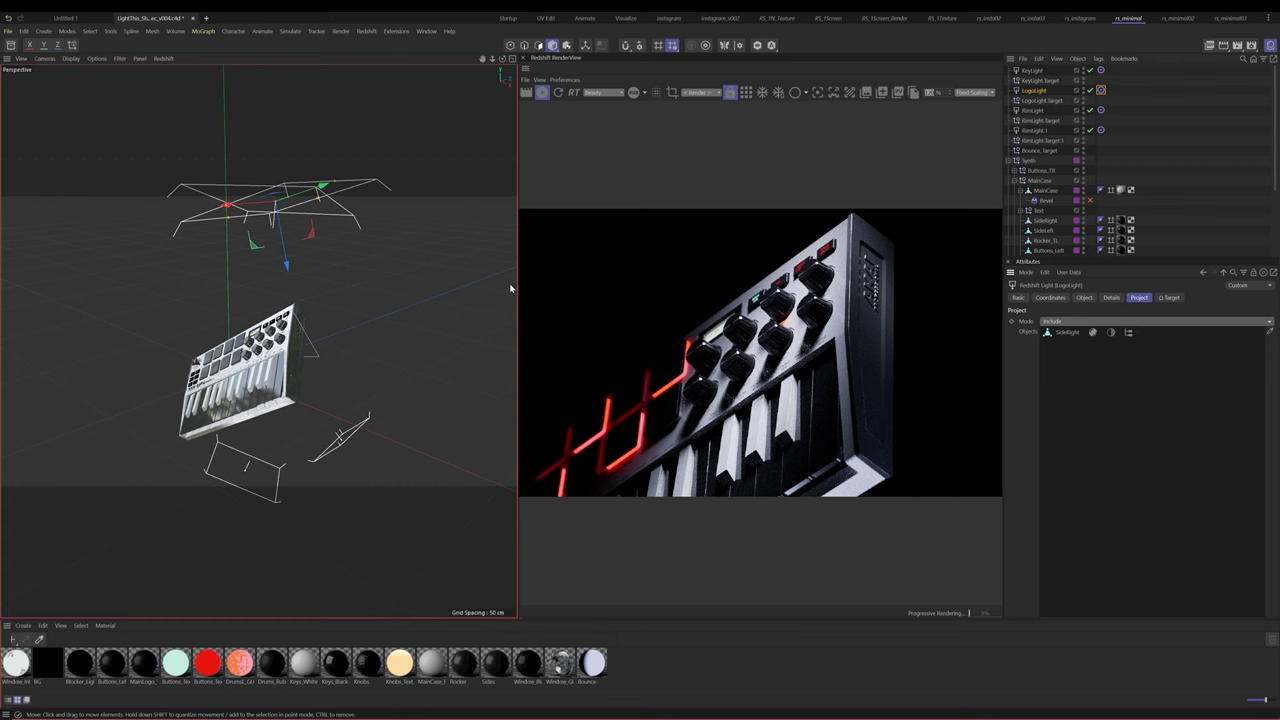
pyautogui.click(1009, 160)
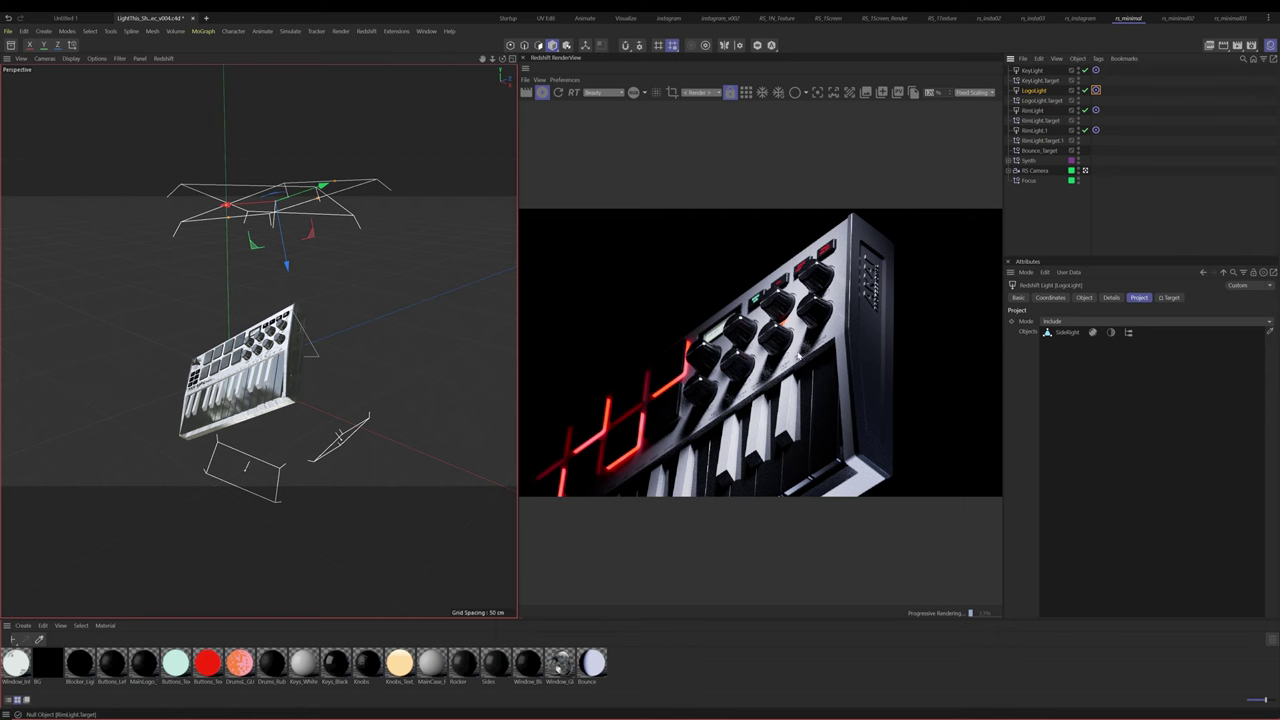
# Add a Redshift dome light and load MR_INT-005_WhiteNeons_NAD.hdr as its texture
pyautogui.moveTo(573, 165); pyautogui.dragTo(230, 87)
pyautogui.middleClick(328, 338)
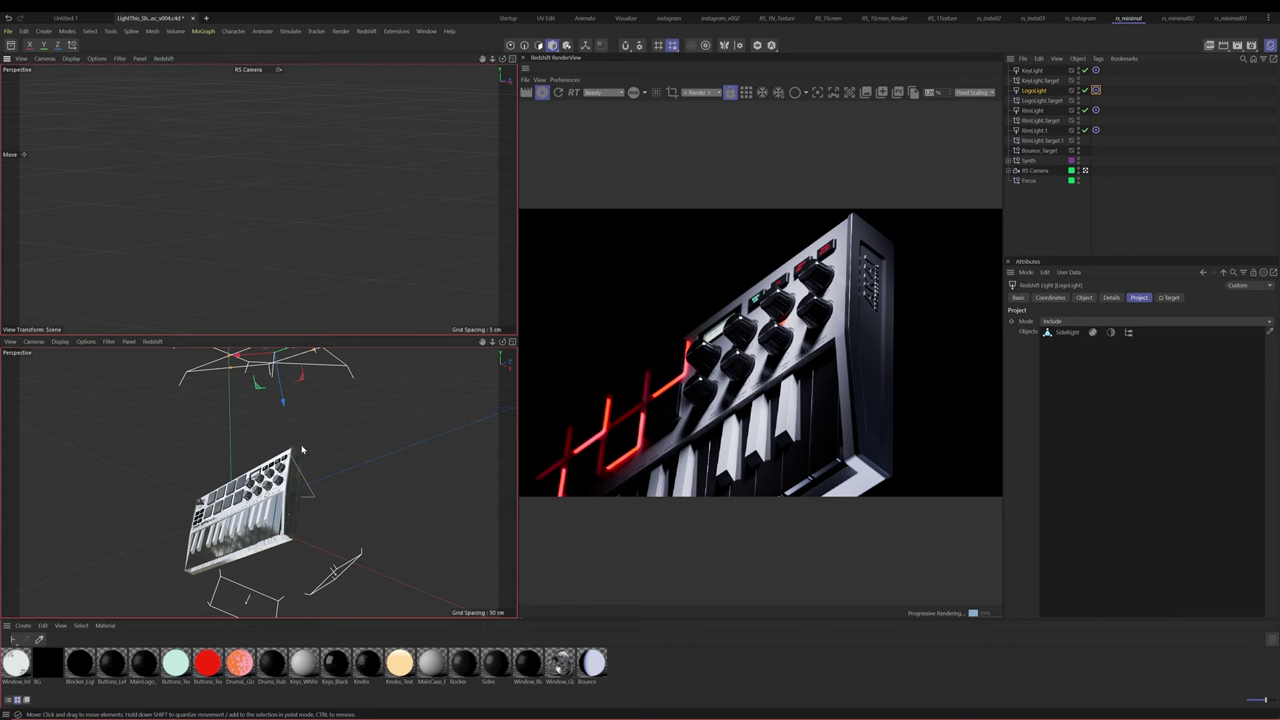
pyautogui.middleClick(302, 450)
pyautogui.keyDown('alt'); pyautogui.moveTo(304, 416); pyautogui.dragTo(353, 336); pyautogui.keyUp('alt')
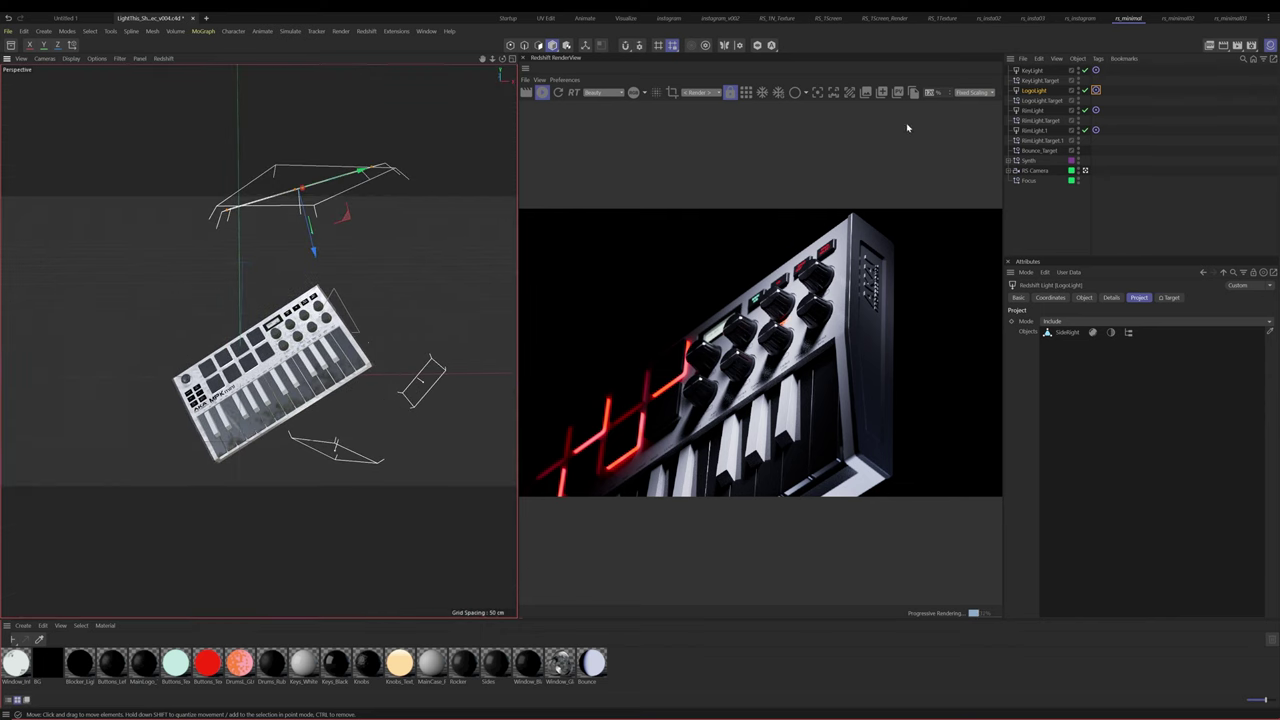
pyautogui.click(366, 31)
pyautogui.moveTo(380, 55)
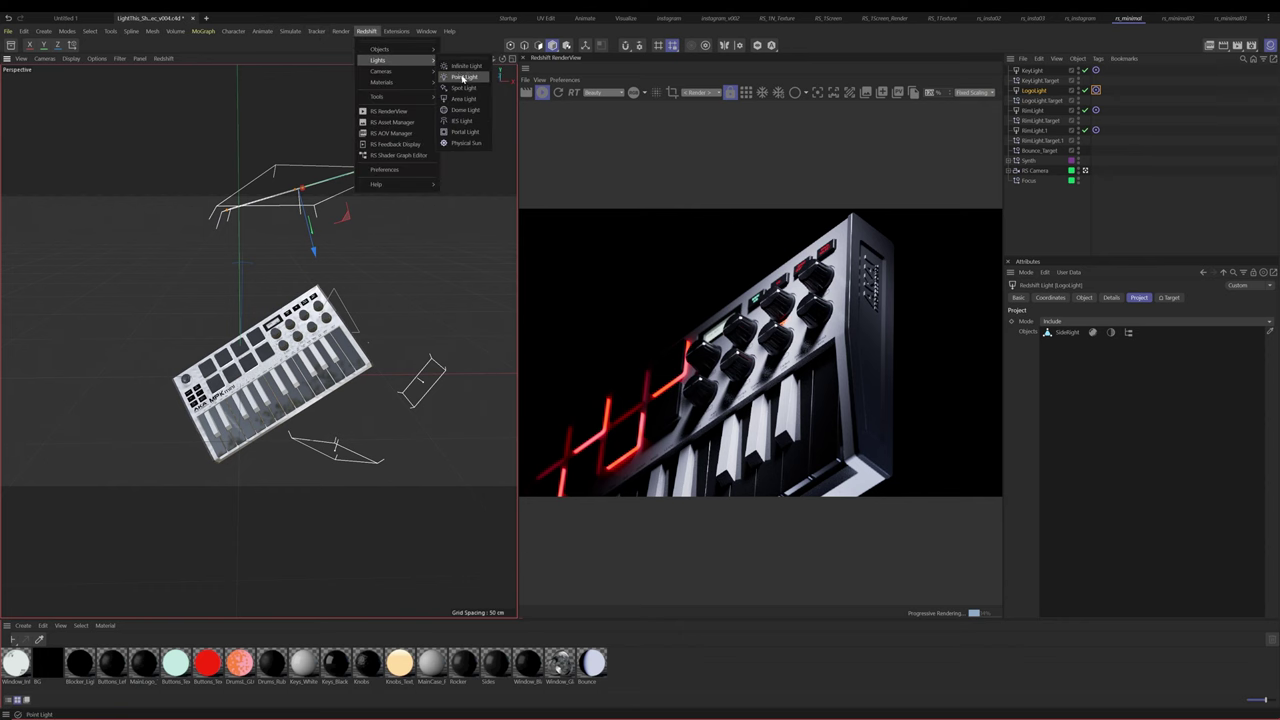
pyautogui.click(462, 104)
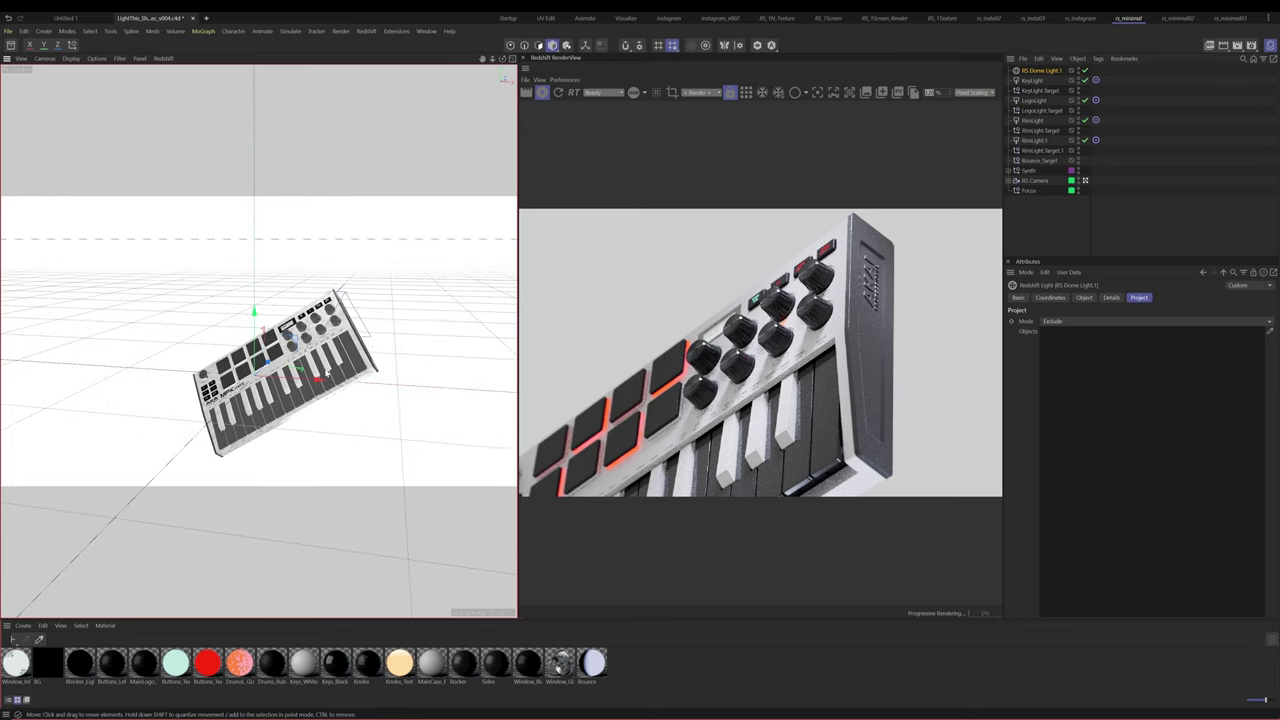
pyautogui.click(1084, 297)
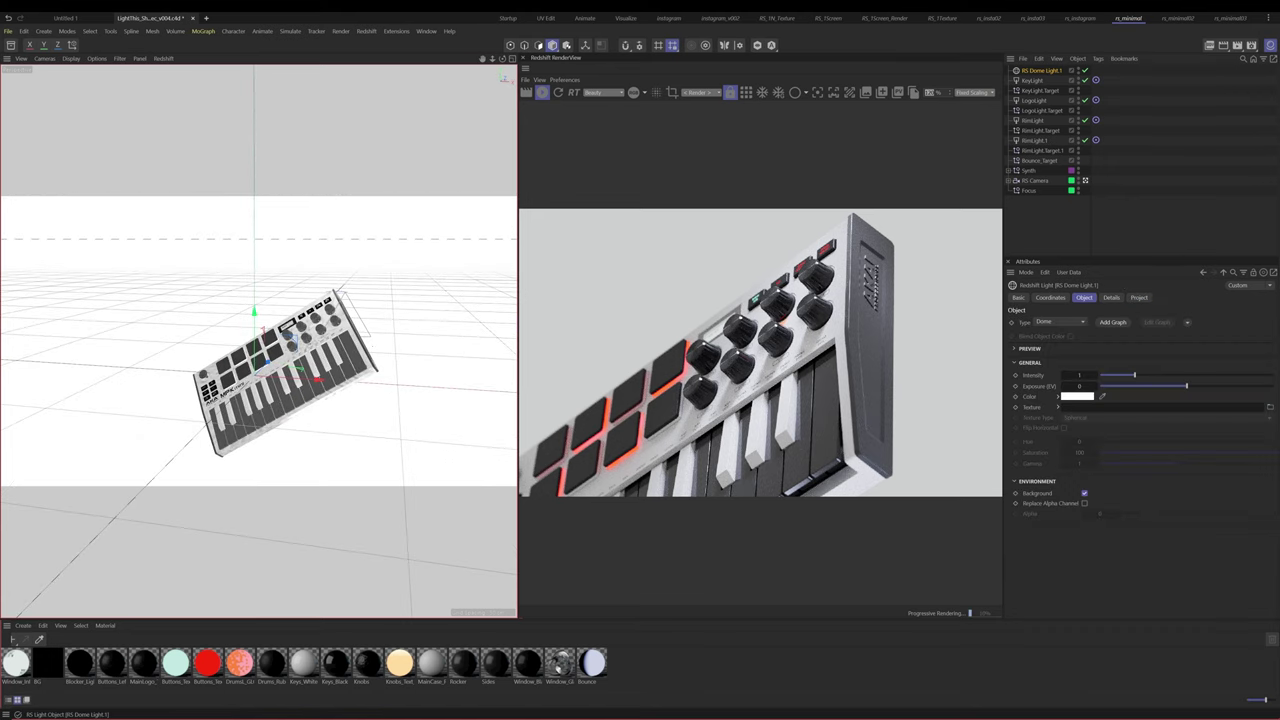
pyautogui.moveTo(1160, 360); pyautogui.dragTo(1120, 407)
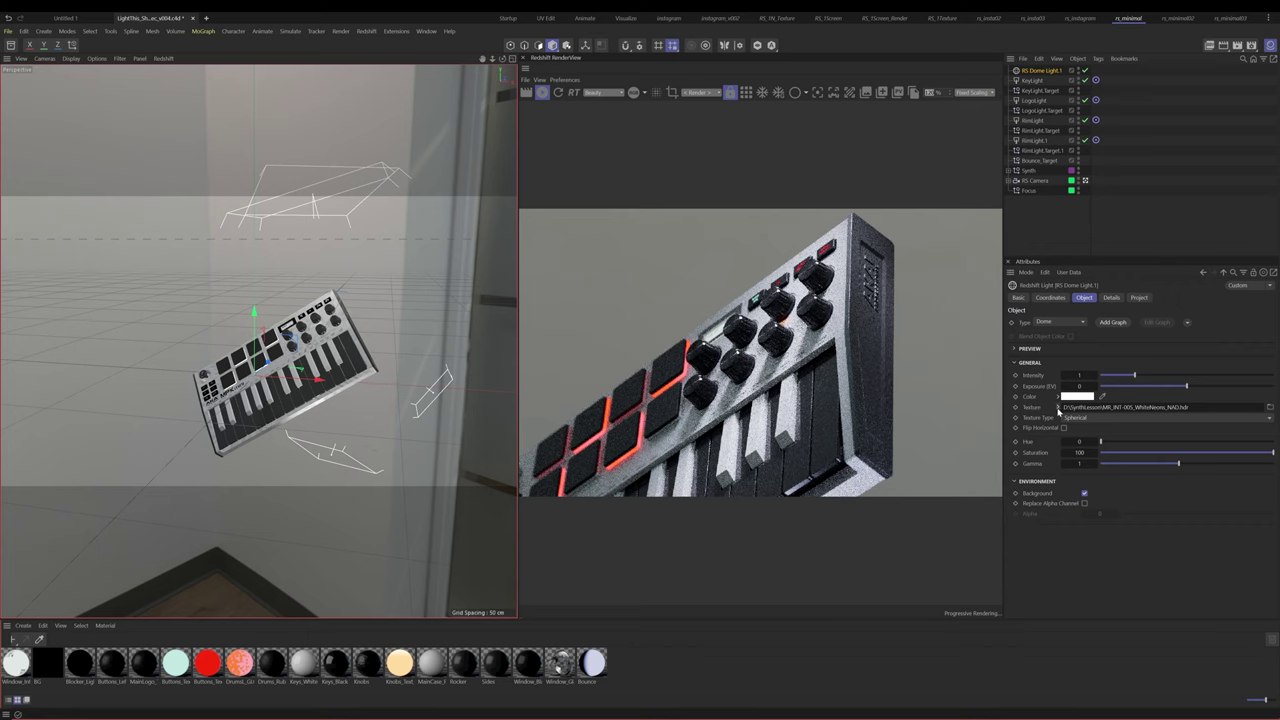
# Examine the HDR image used as the dome light's texture at full size
pyautogui.click(1058, 407)
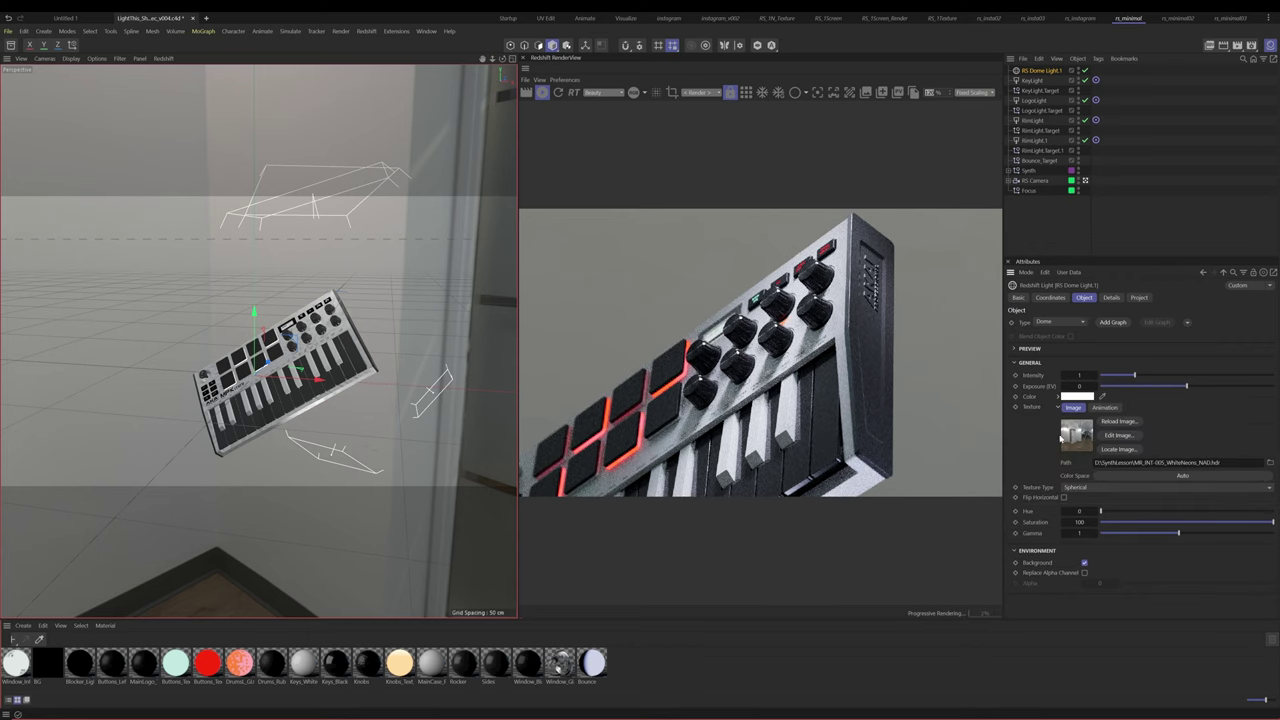
pyautogui.click(1075, 444)
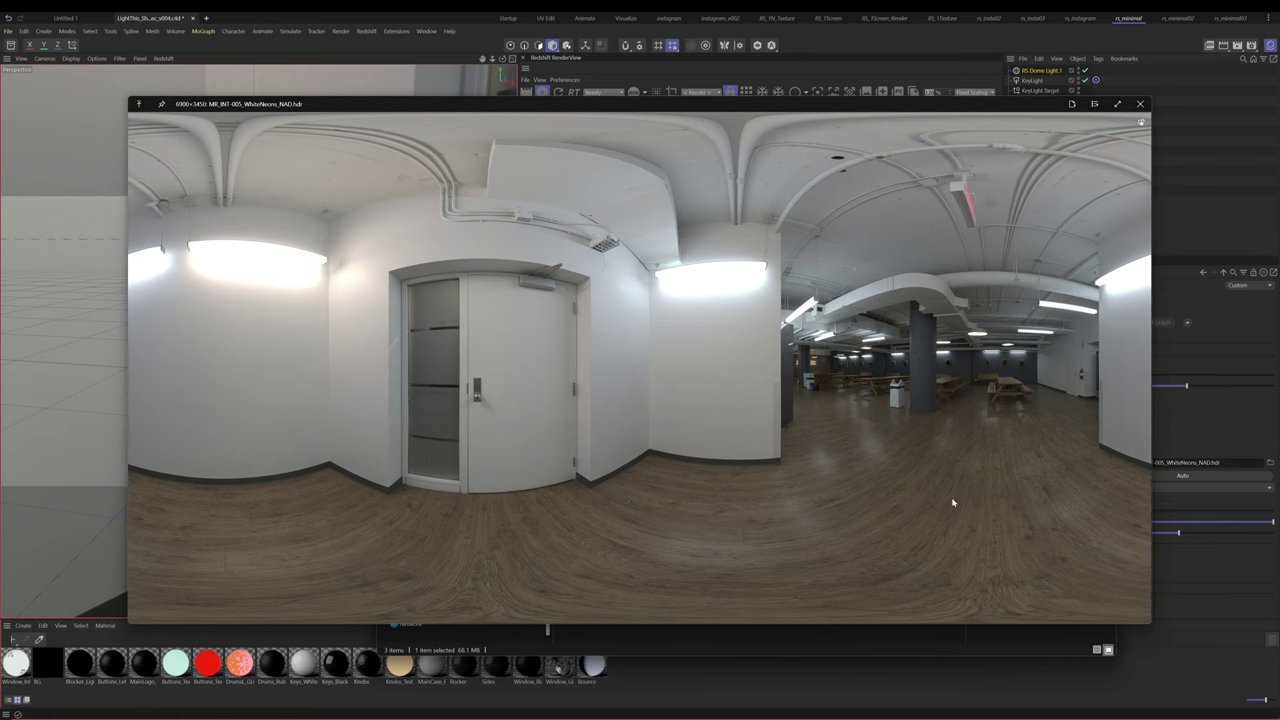
pyautogui.press('Escape')
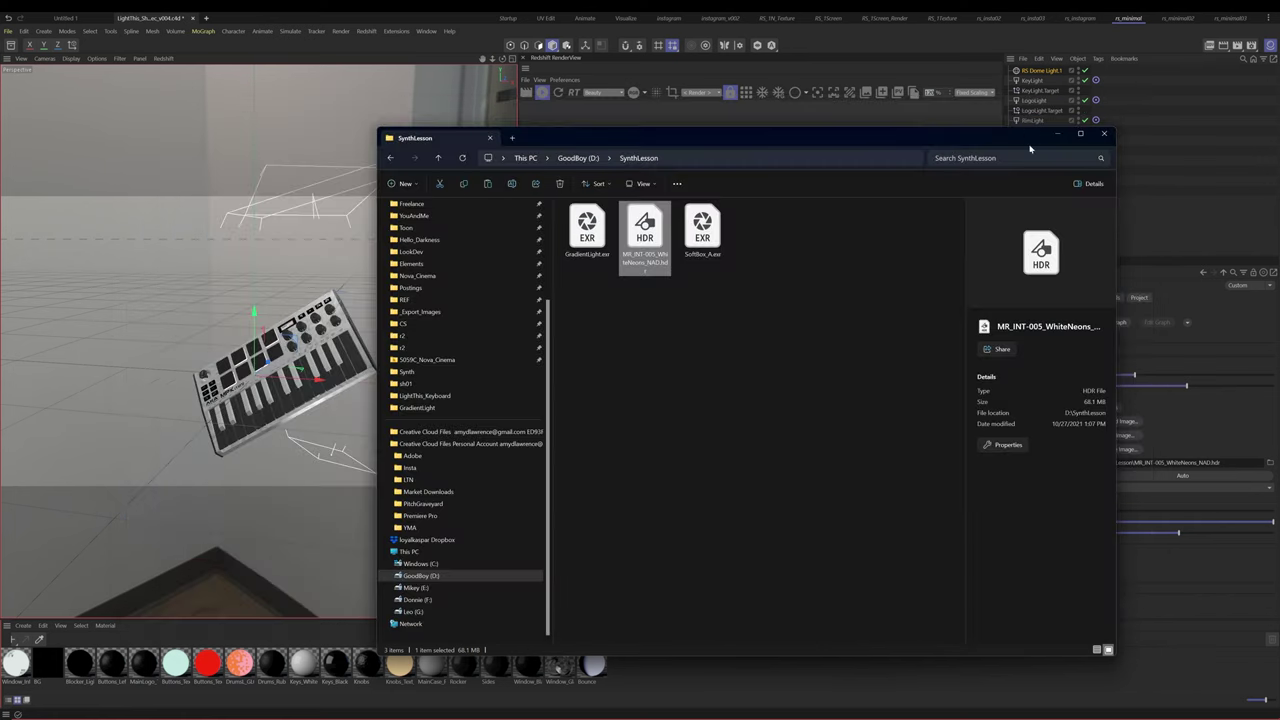
pyautogui.click(1104, 129)
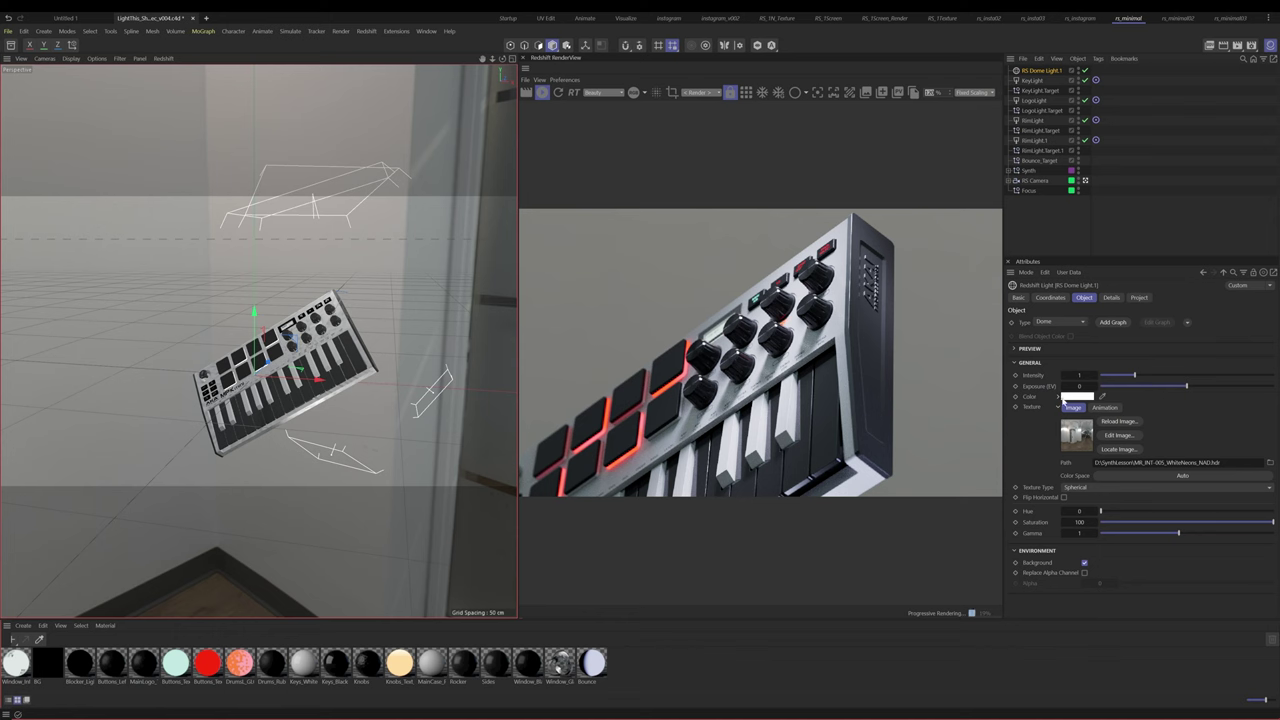
# Tint the dome light pale blue with the hex color CFD6FF
pyautogui.click(1066, 397)
pyautogui.moveTo(1066, 400); pyautogui.dragTo(748, 315)
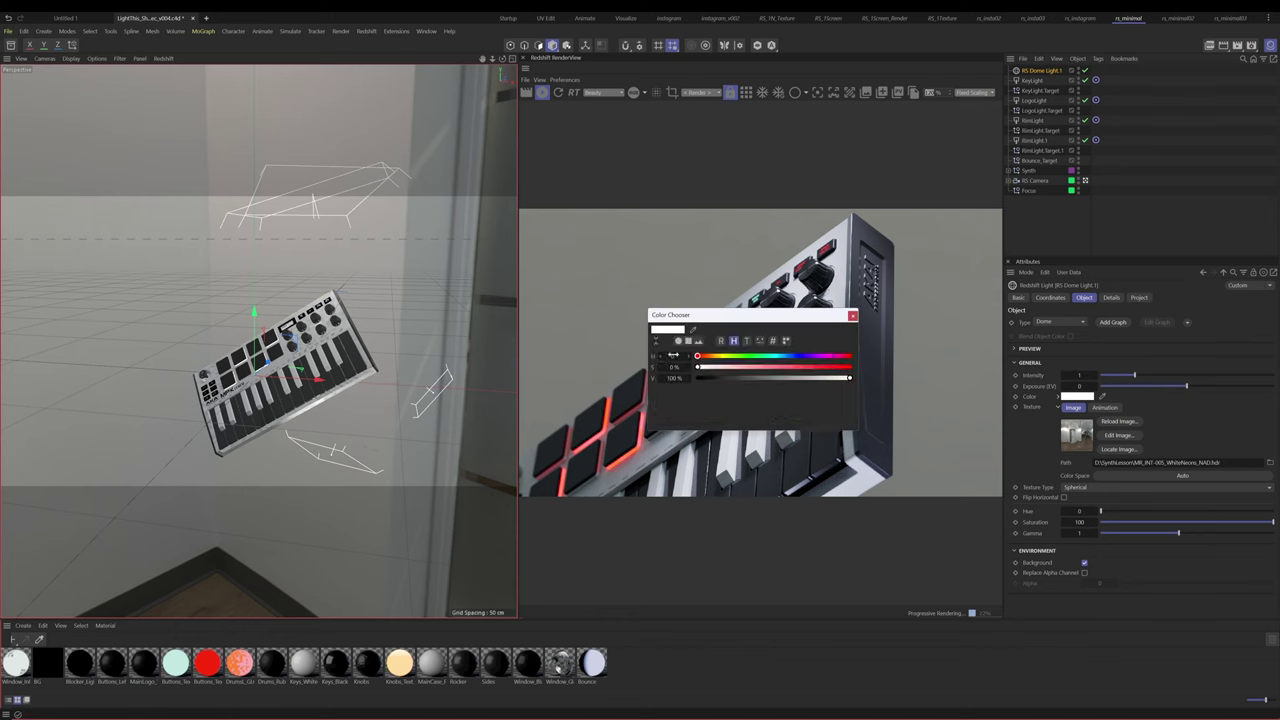
pyautogui.click(772, 340)
pyautogui.doubleClick(670, 357)
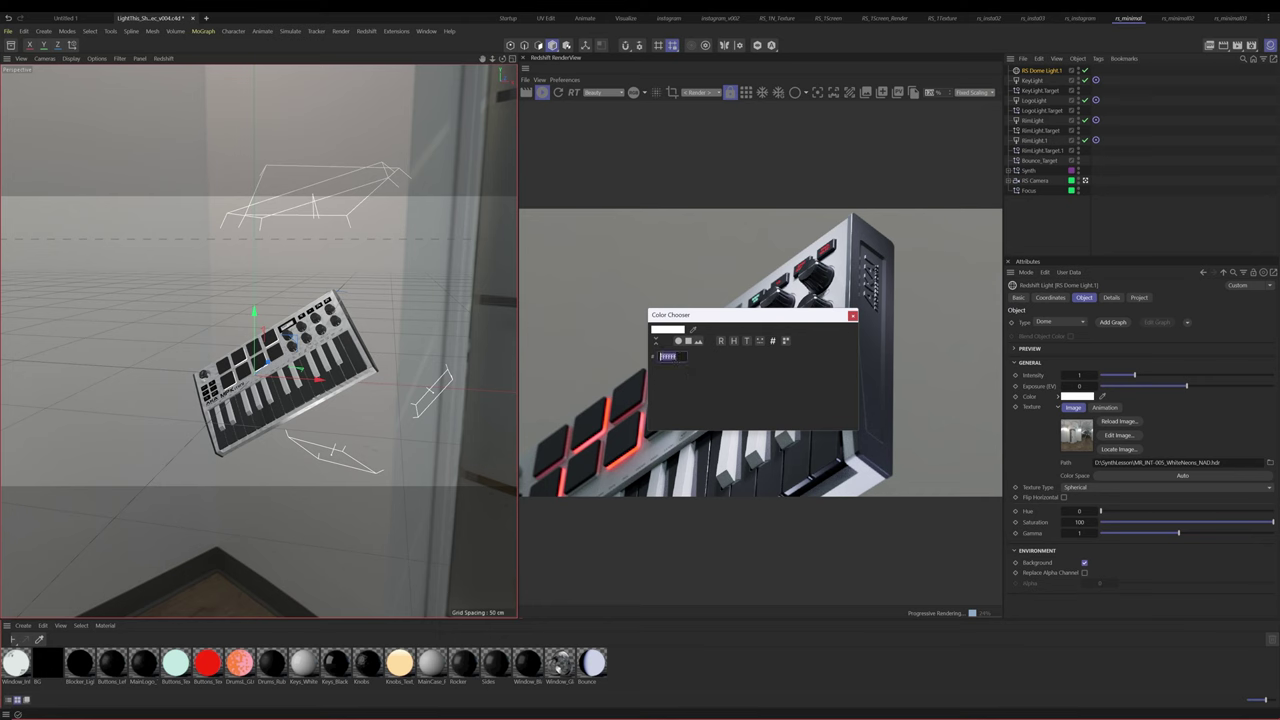
pyautogui.write('CFD6FF')
pyautogui.press('Return')
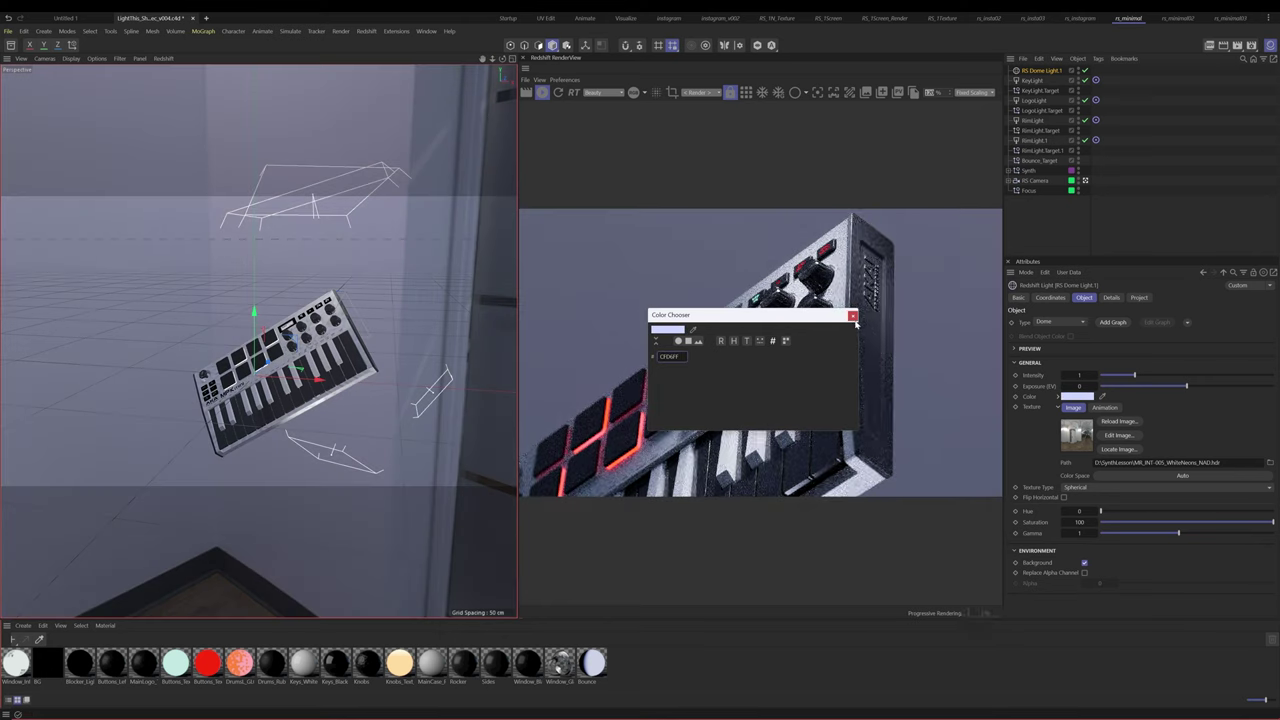
pyautogui.click(852, 316)
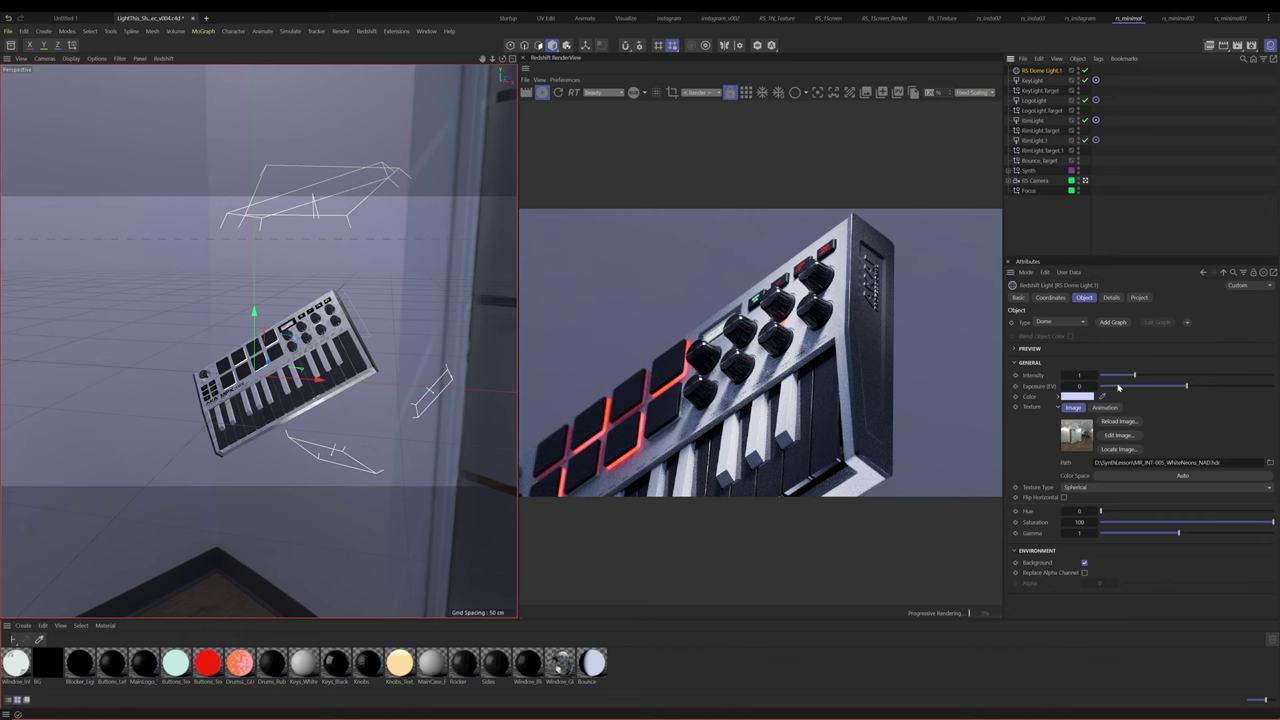
# Set the dome light's reflection contribution to 0 and turn off the four area lights to judge its effect alone
pyautogui.click(1052, 300)
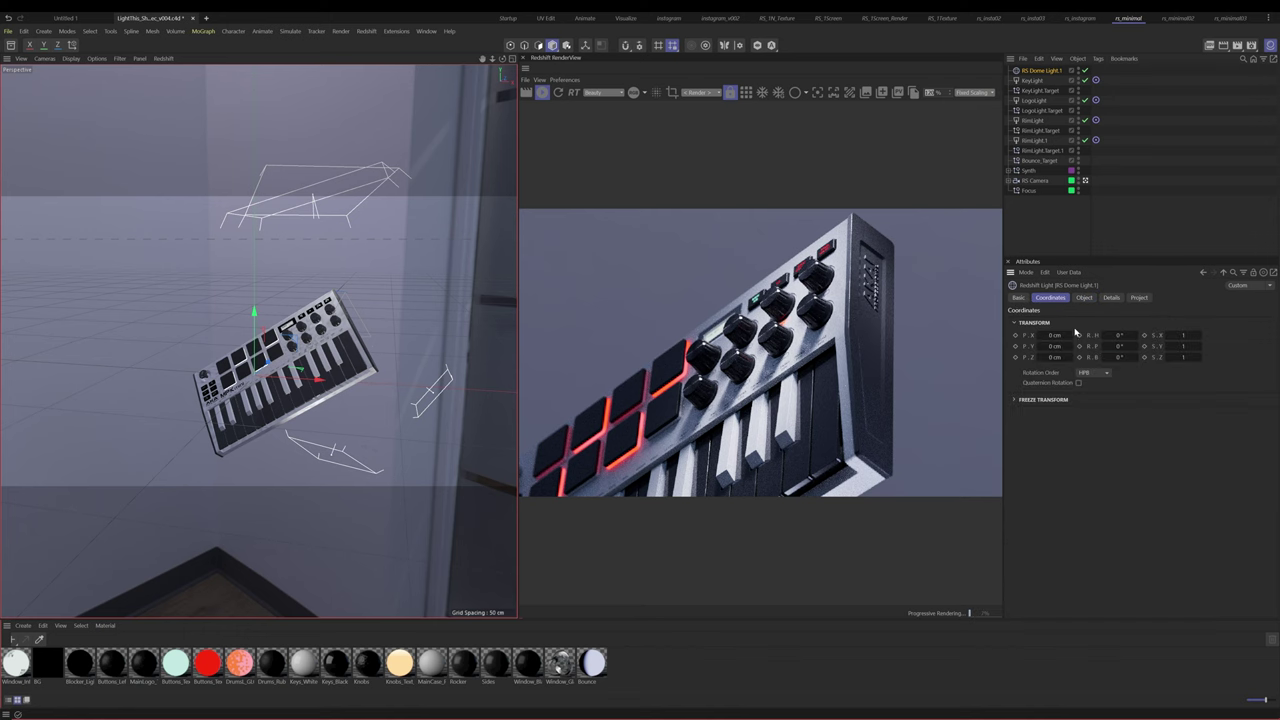
pyautogui.click(1111, 297)
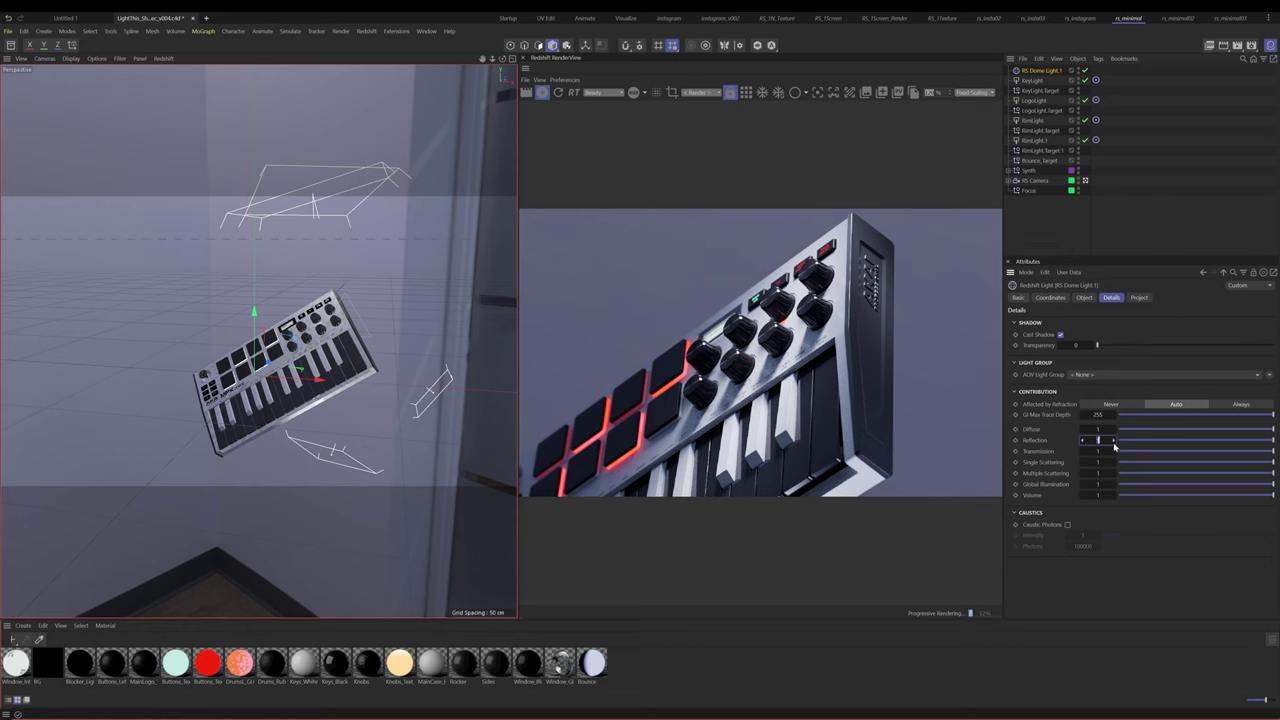
pyautogui.moveTo(1098, 440); pyautogui.dragTo(1060, 440)
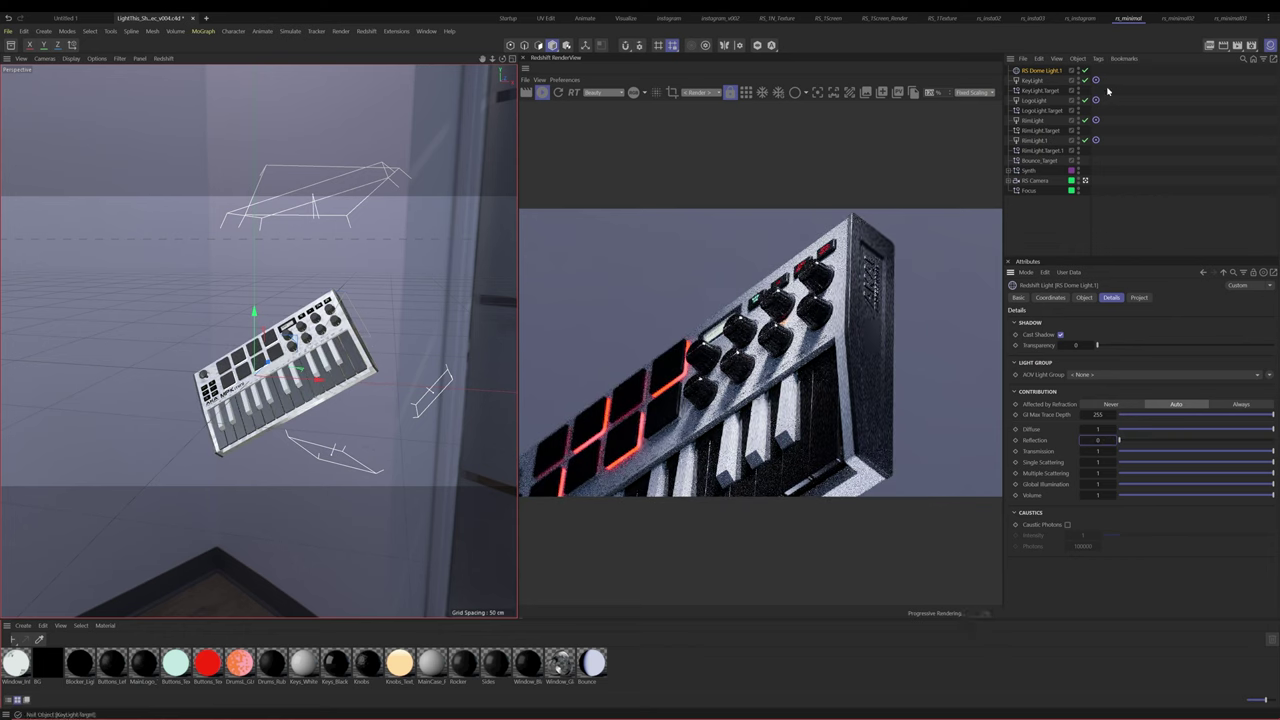
pyautogui.click(1090, 131)
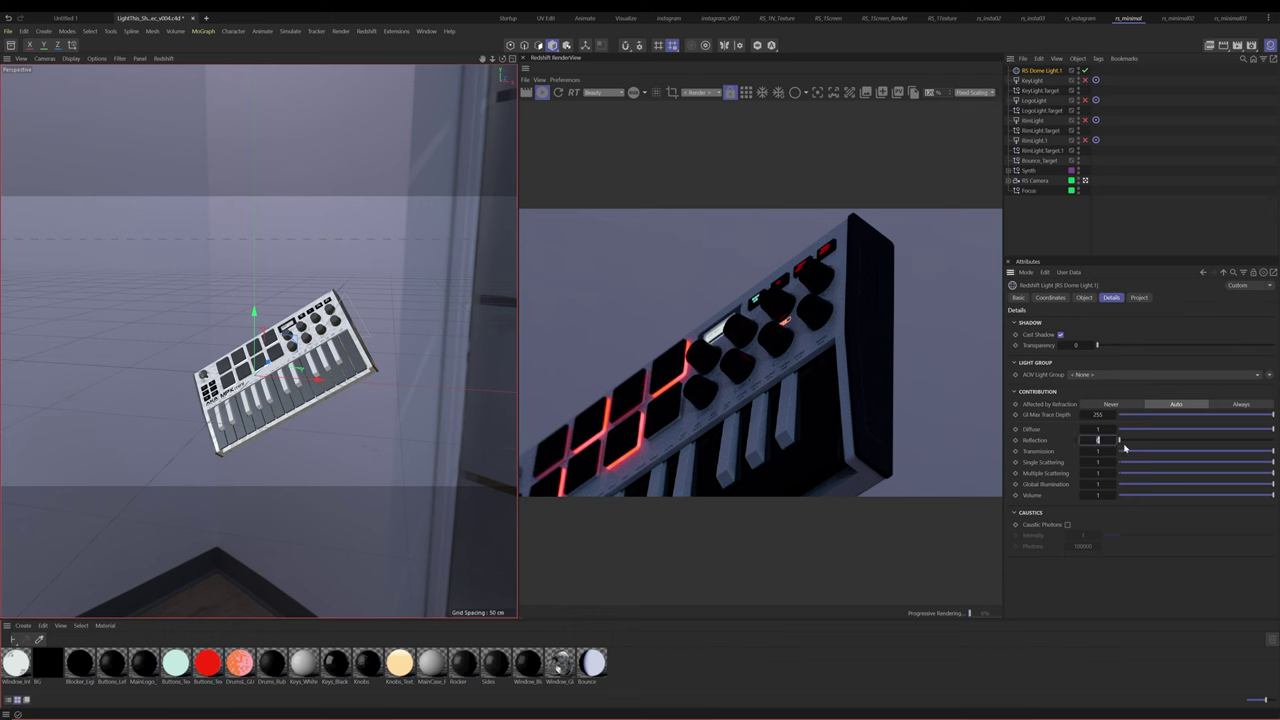
pyautogui.hotkey('ctrl', 'z')
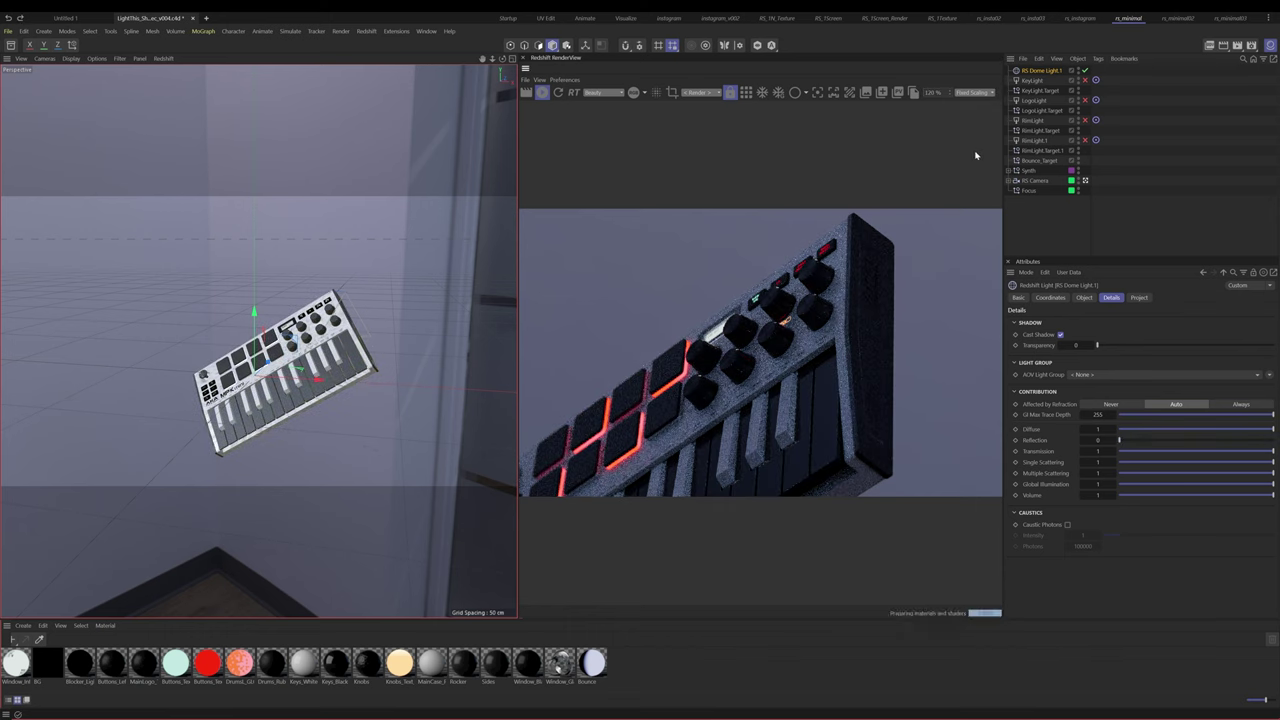
# Rename the dome light FillLight and turn KeyLight, LogoLight, RimLight and RimLight.1 back on
pyautogui.doubleClick(1036, 72)
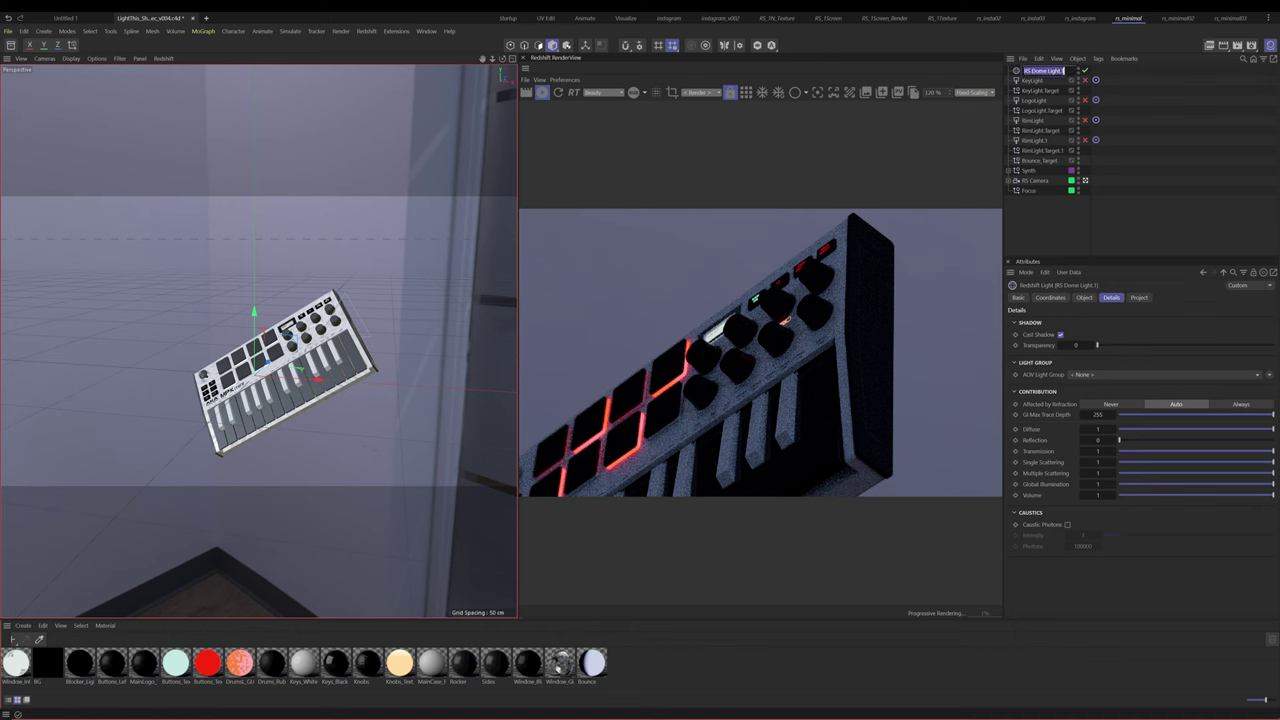
pyautogui.press('BackSpace')
pyautogui.write('FillLight')
pyautogui.press('Return')
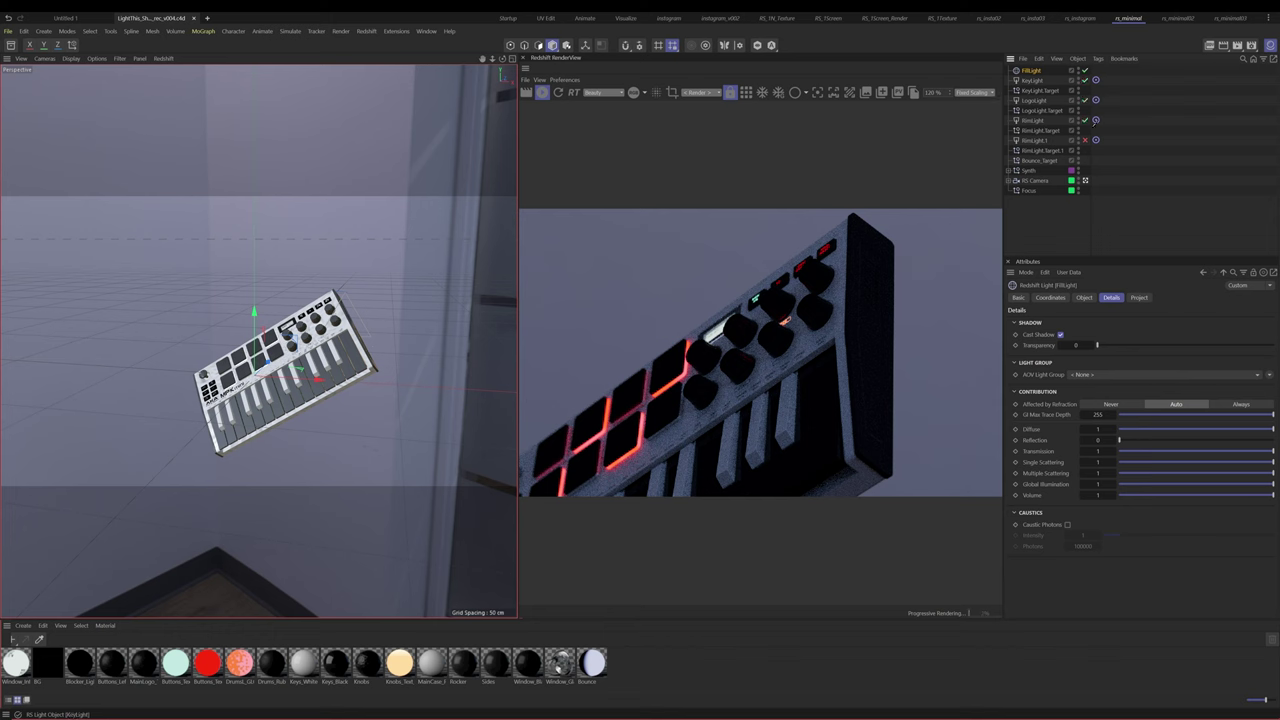
pyautogui.click(1085, 140)
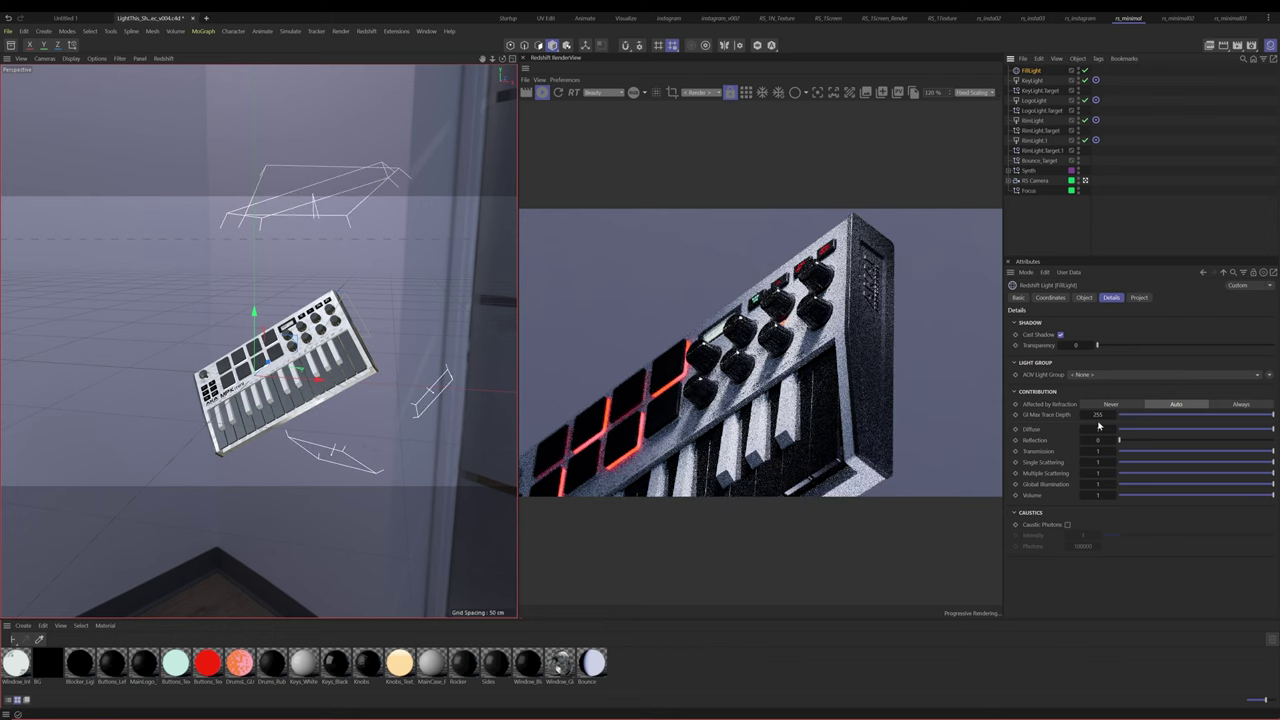
# Hide FillLight's HDR image from the render background and switch the light off and on to compare its effect
pyautogui.click(1084, 298)
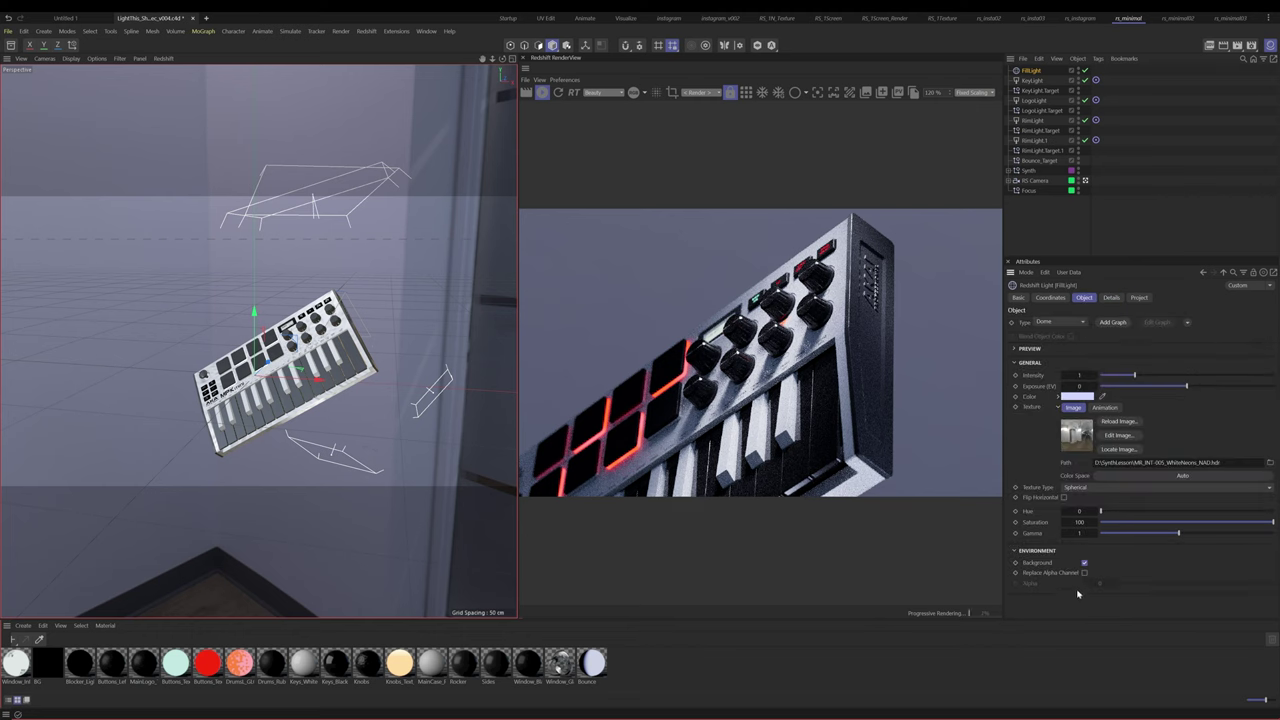
pyautogui.click(1084, 563)
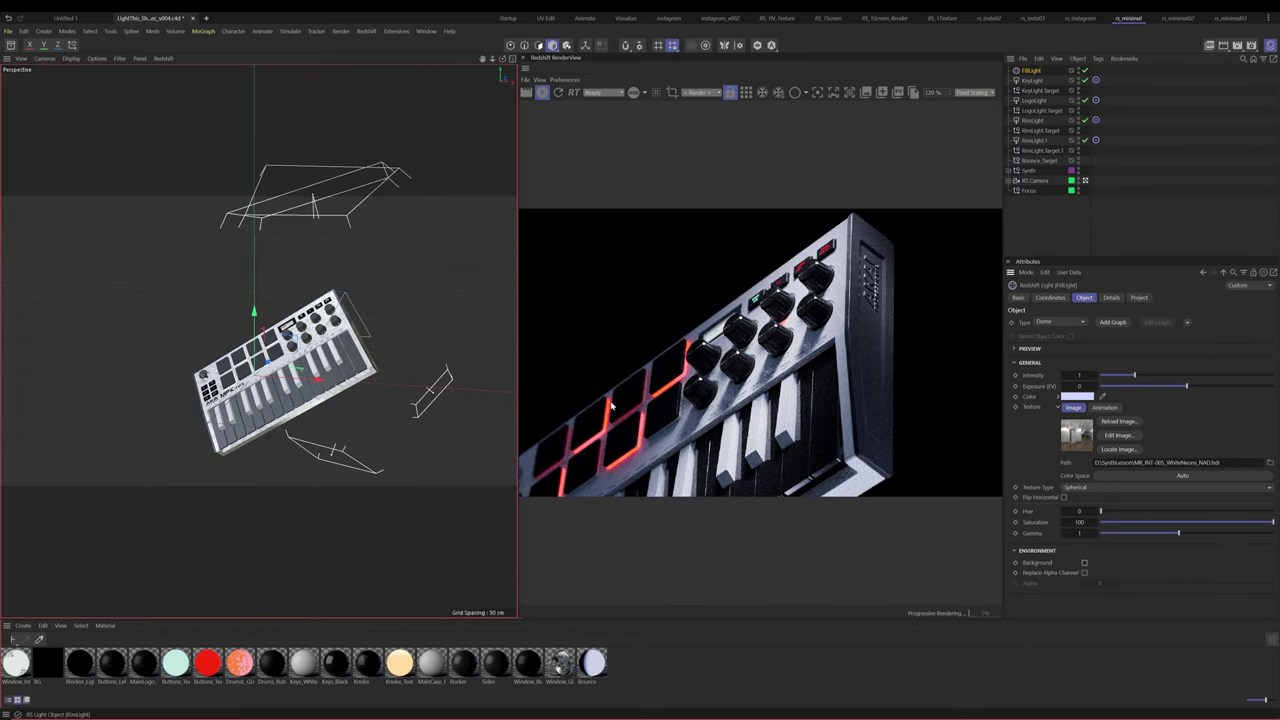
pyautogui.click(1085, 70)
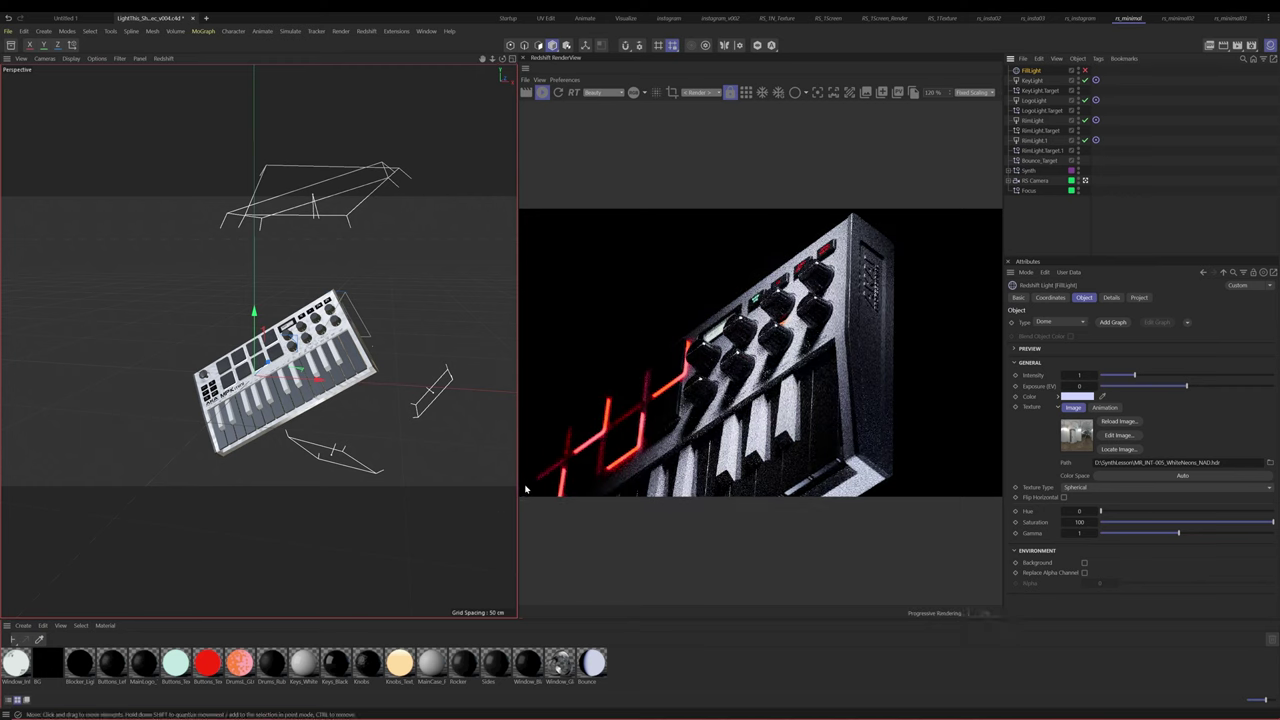
pyautogui.click(1085, 70)
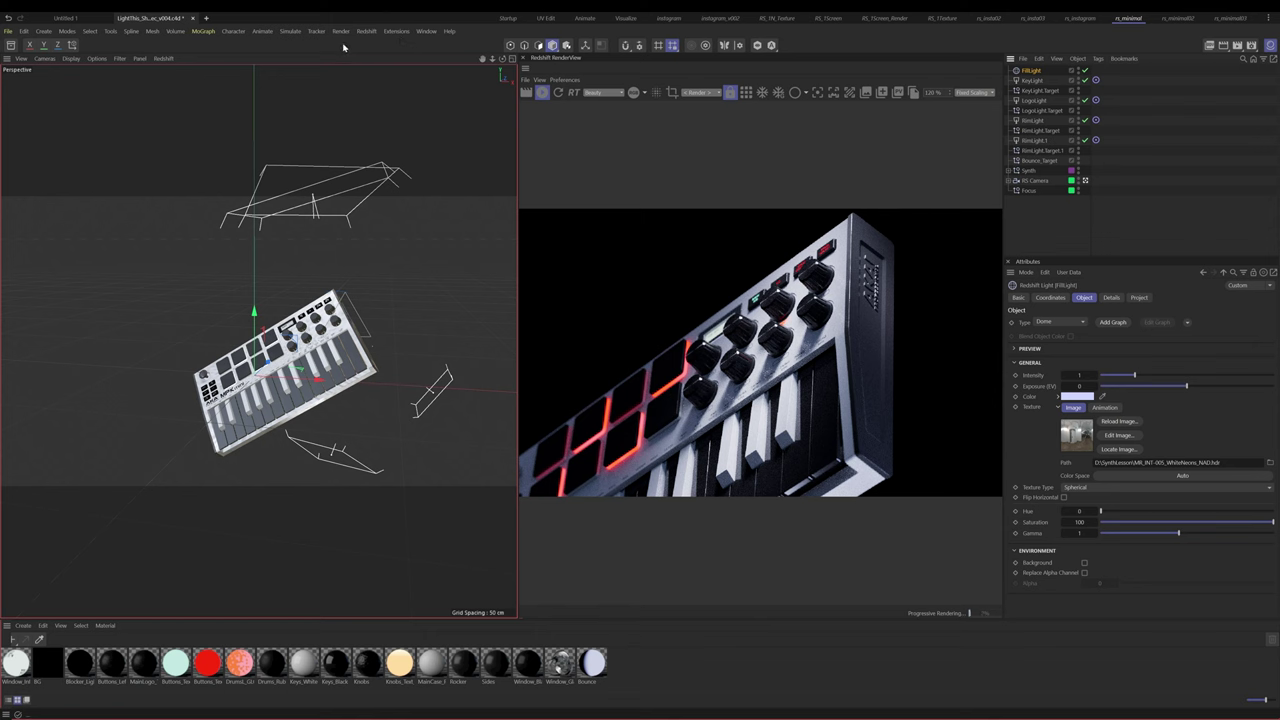
# Add a plane primitive to the scene and set its orientation to -X
pyautogui.hotkey('shift', 'c')
pyautogui.write('pl')
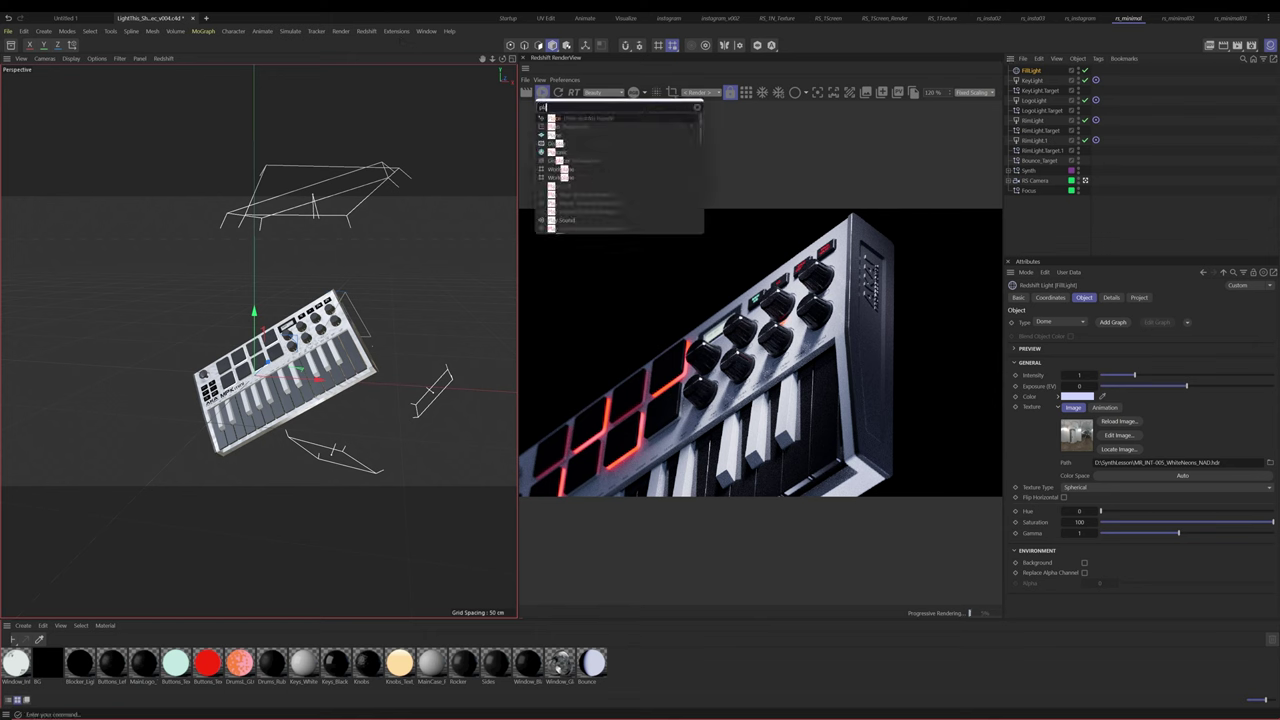
pyautogui.write('an')
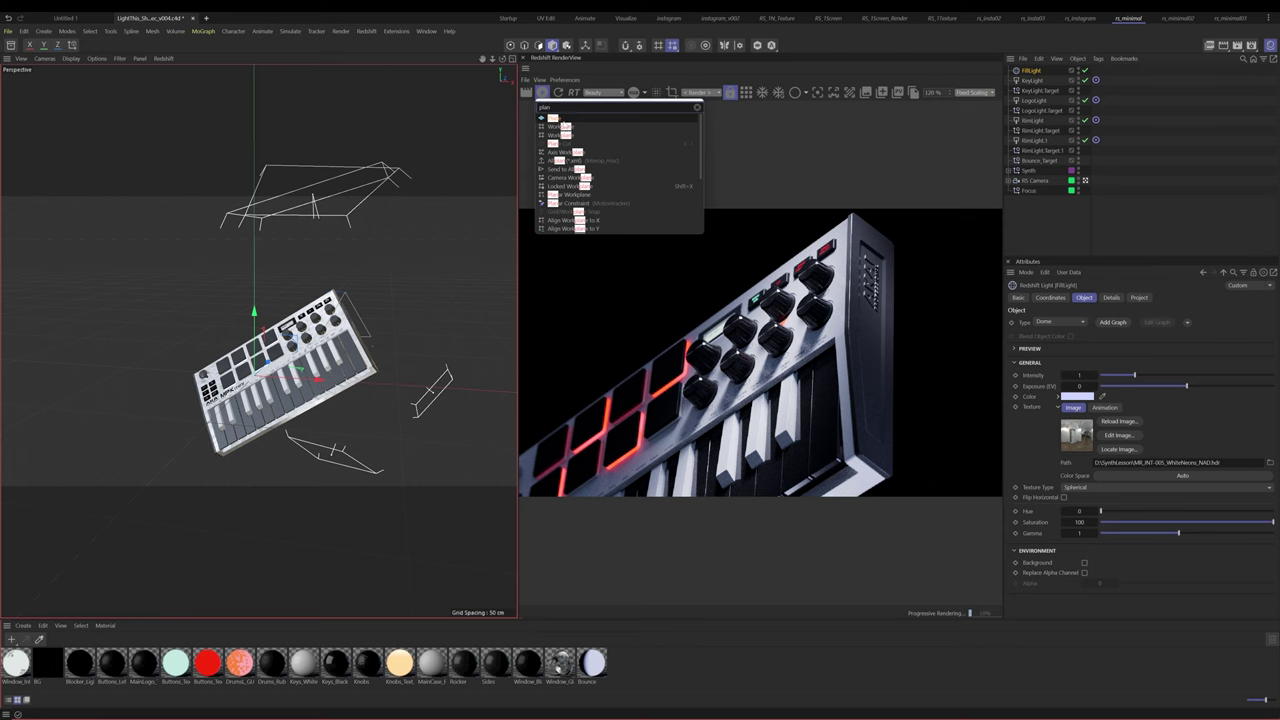
pyautogui.press('Return')
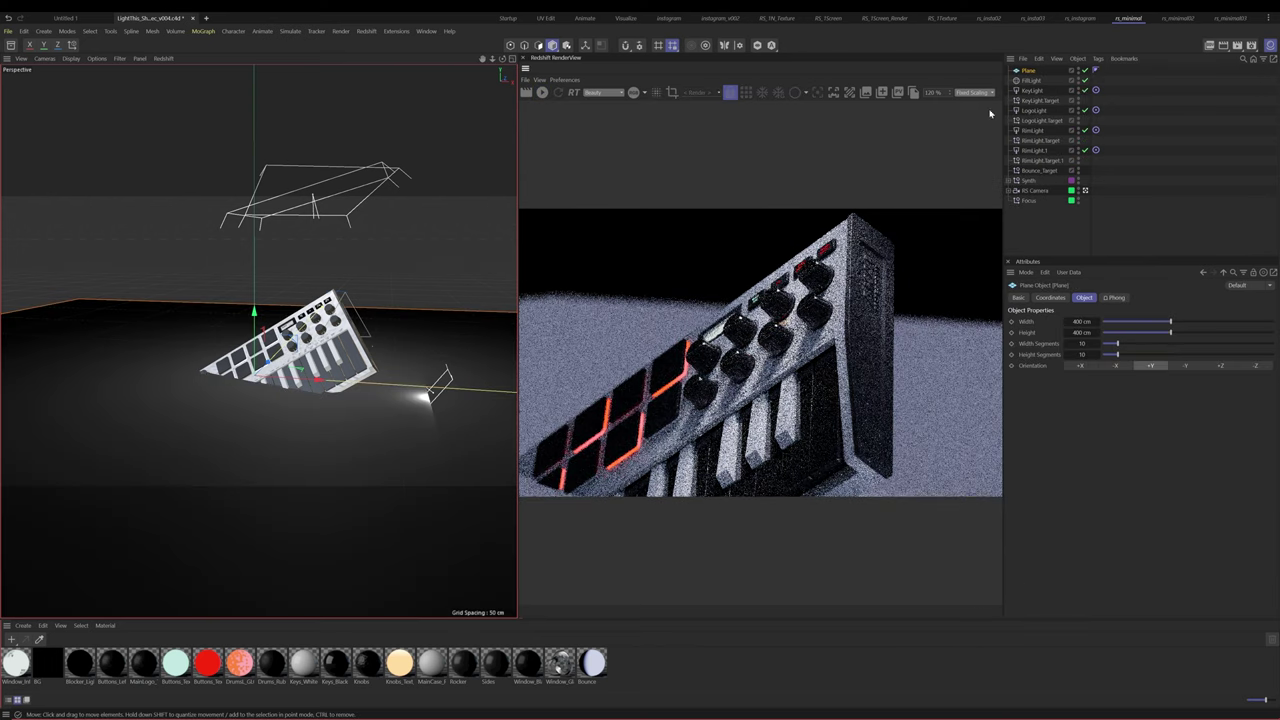
pyautogui.click(1221, 366)
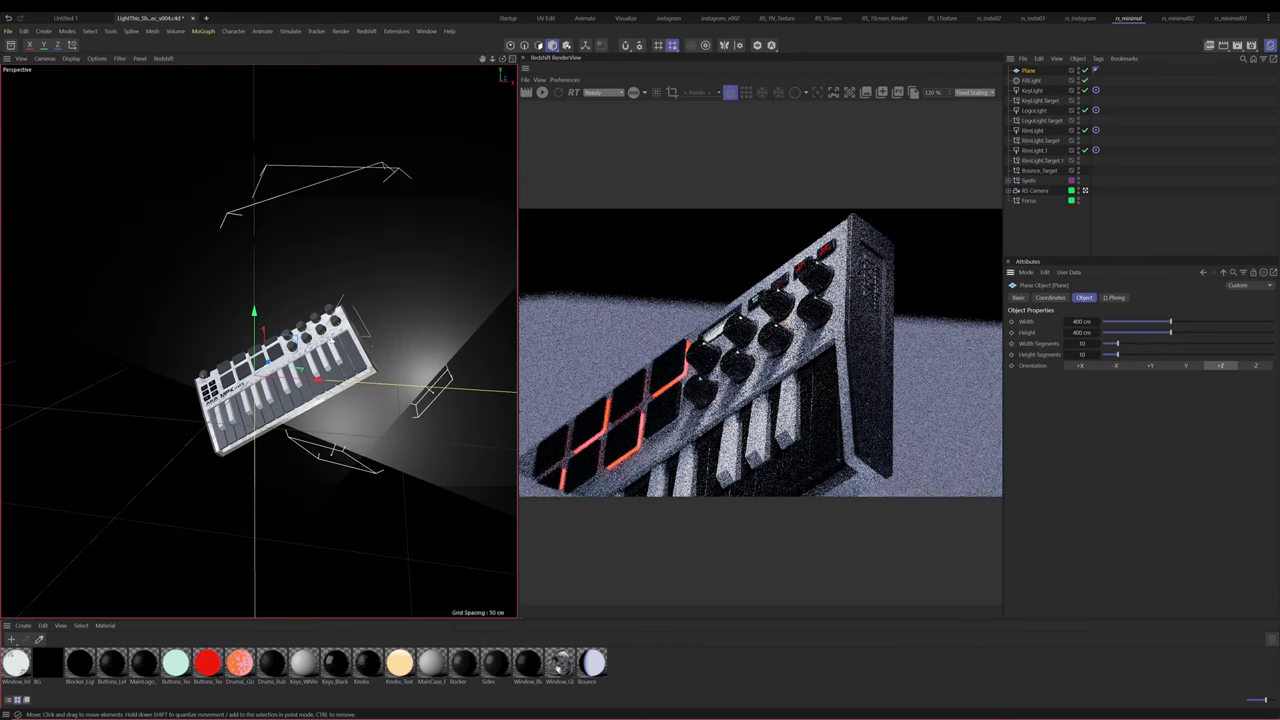
pyautogui.keyDown('alt'); pyautogui.moveTo(354, 342); pyautogui.dragTo(276, 364, button='right'); pyautogui.keyUp('alt')
pyautogui.click(1116, 367)
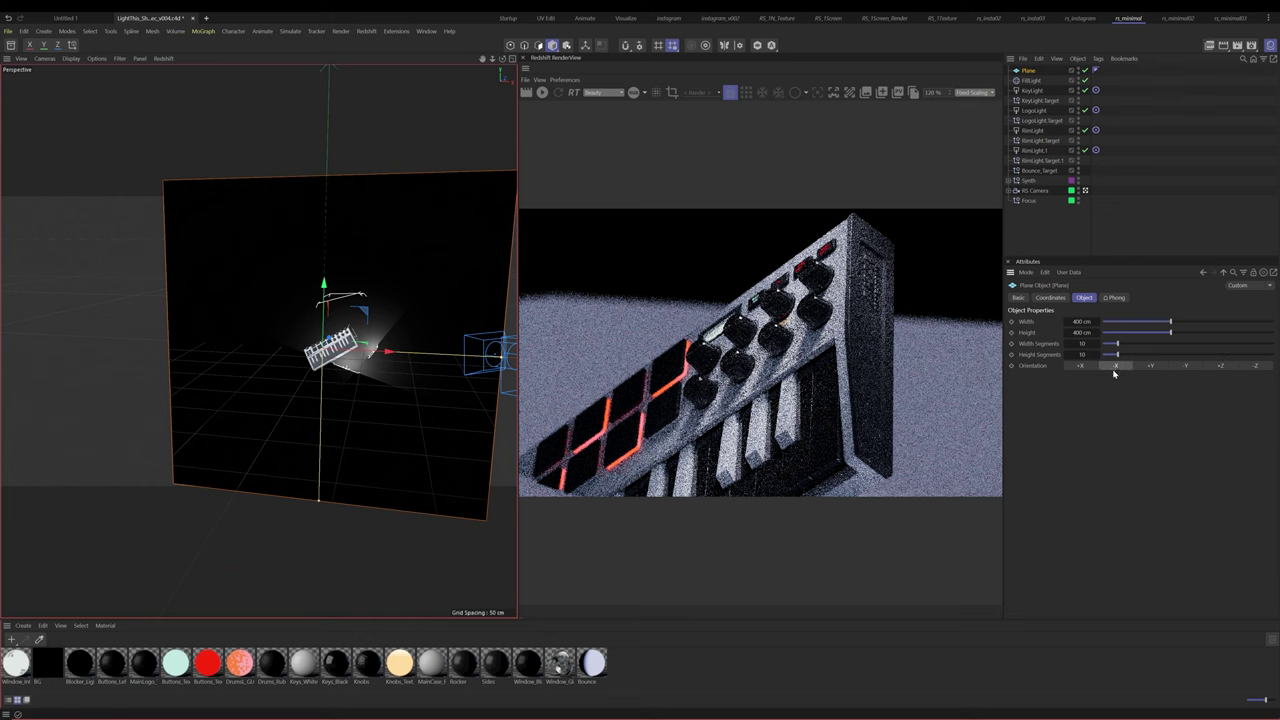
pyautogui.keyDown('alt'); pyautogui.moveTo(303, 334); pyautogui.dragTo(255, 345); pyautogui.keyUp('alt')
pyautogui.keyDown('alt'); pyautogui.moveTo(255, 345); pyautogui.dragTo(325, 350, button='right'); pyautogui.keyUp('alt')
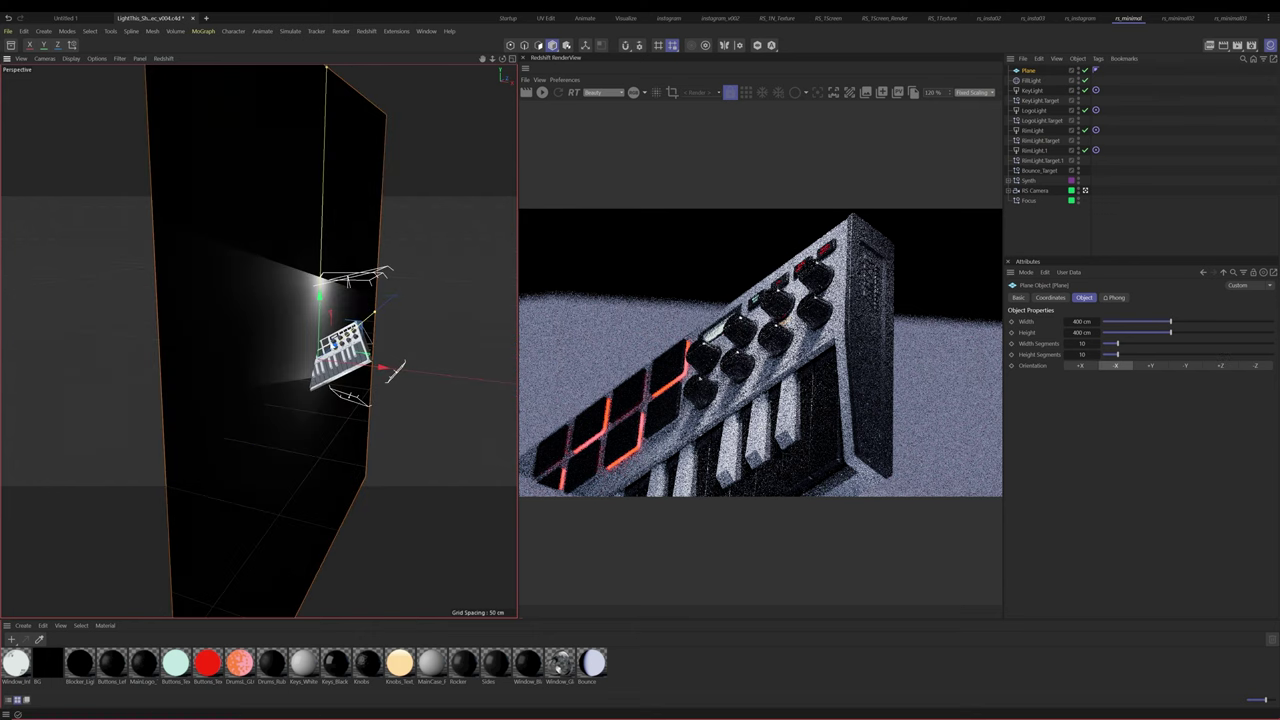
# Move the plane beside the synth and rotate it at an angle so it can block the fill light
pyautogui.press('e')
pyautogui.keyDown('alt'); pyautogui.moveTo(361, 366); pyautogui.dragTo(317, 380); pyautogui.keyUp('alt')
pyautogui.press('r')
pyautogui.keyDown('alt'); pyautogui.moveTo(317, 380); pyautogui.dragTo(358, 384, button='right'); pyautogui.keyUp('alt')
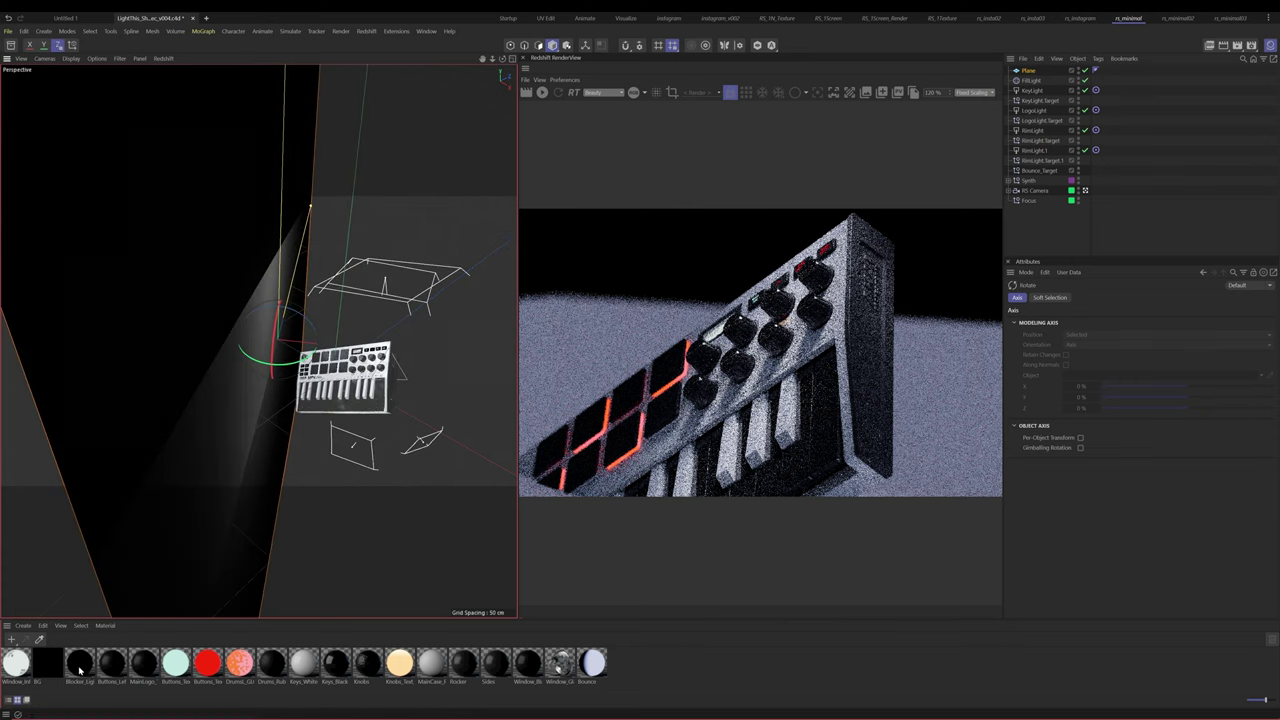
# Apply the Blocker_Light material to the plane, restart the live render and compare it with the plane disabled and enabled
pyautogui.click(1106, 71)
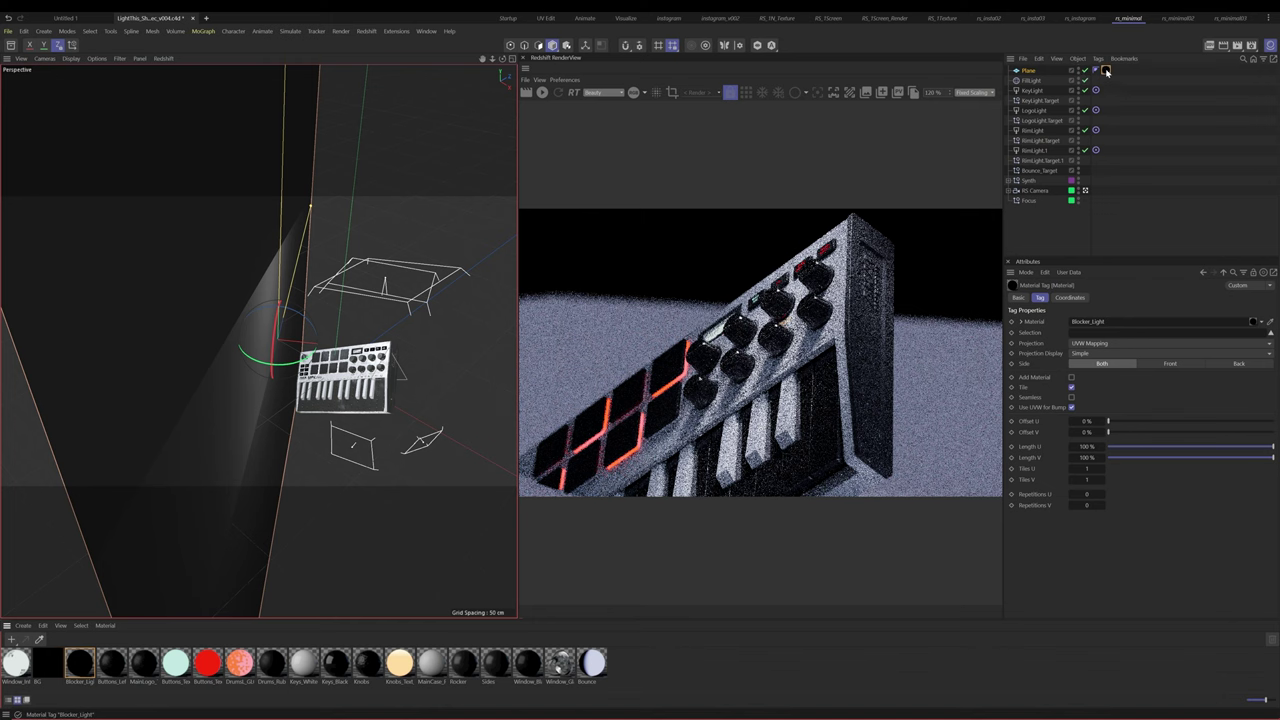
pyautogui.moveTo(292, 348)
pyautogui.keyDown('alt'); pyautogui.mouseDown()
pyautogui.moveTo(307, 362)
pyautogui.moveTo(272, 348)
pyautogui.mouseUp(); pyautogui.keyUp('alt')
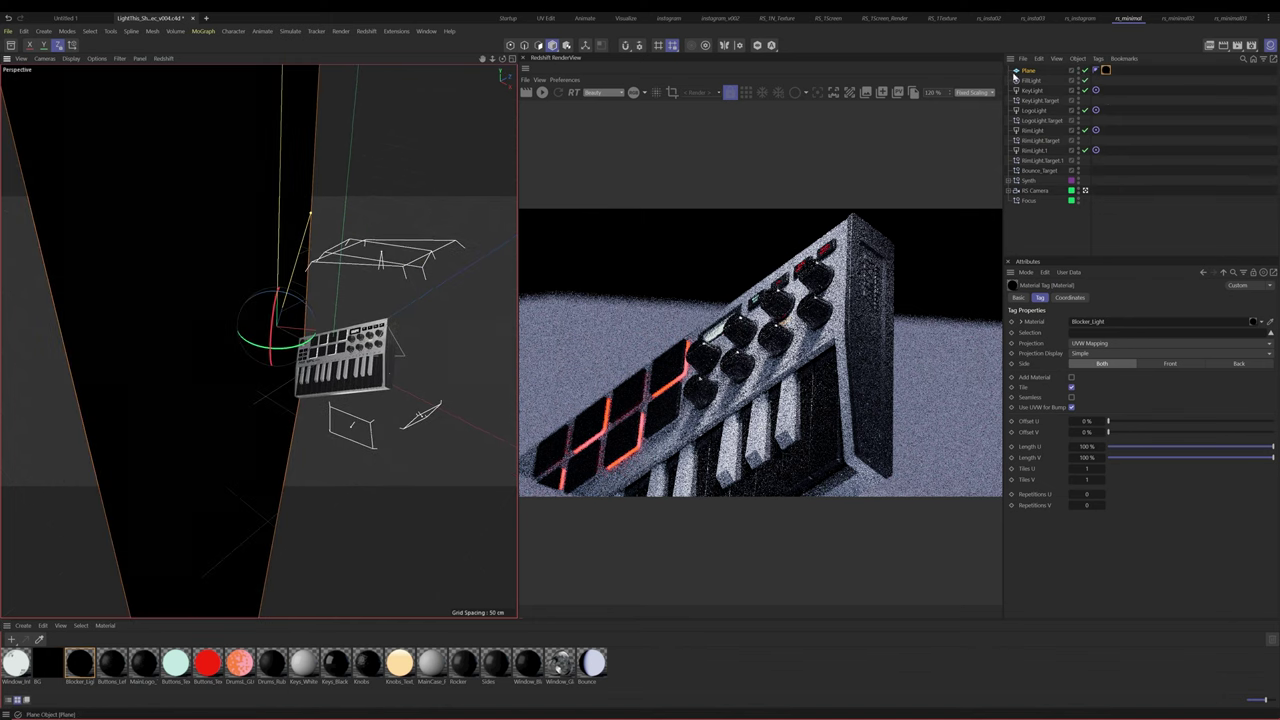
pyautogui.click(543, 93)
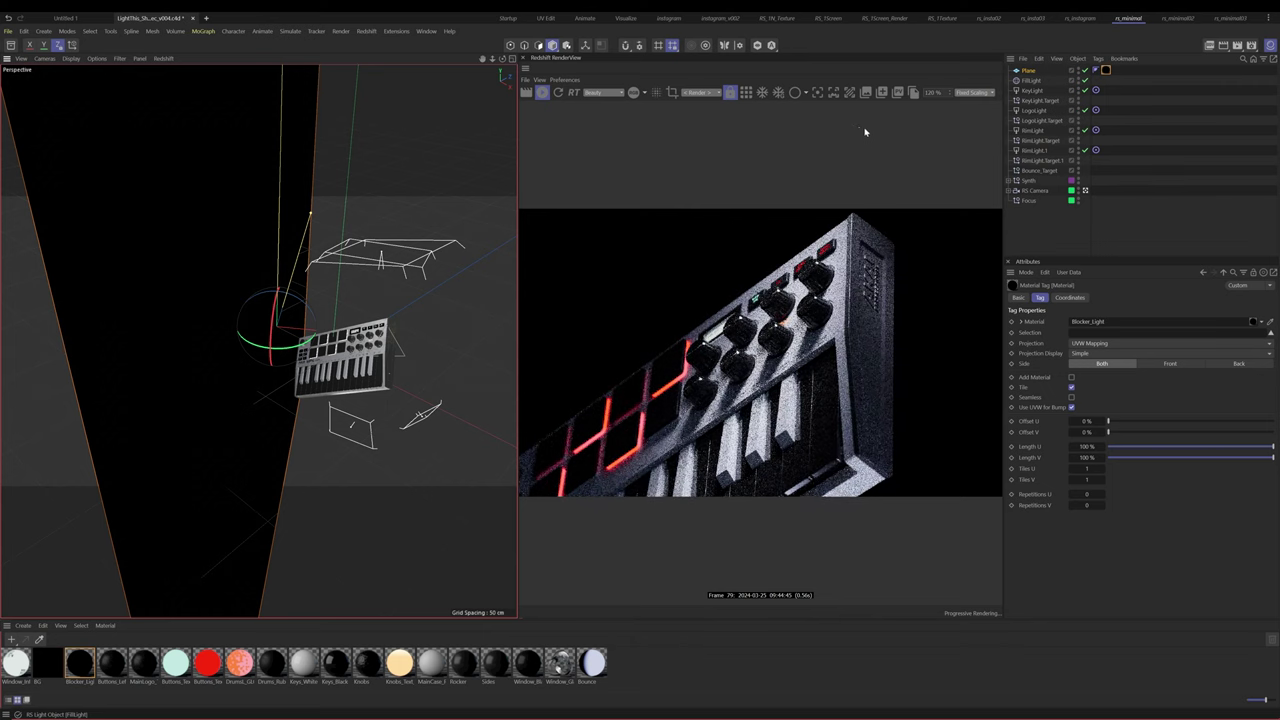
pyautogui.click(1085, 71)
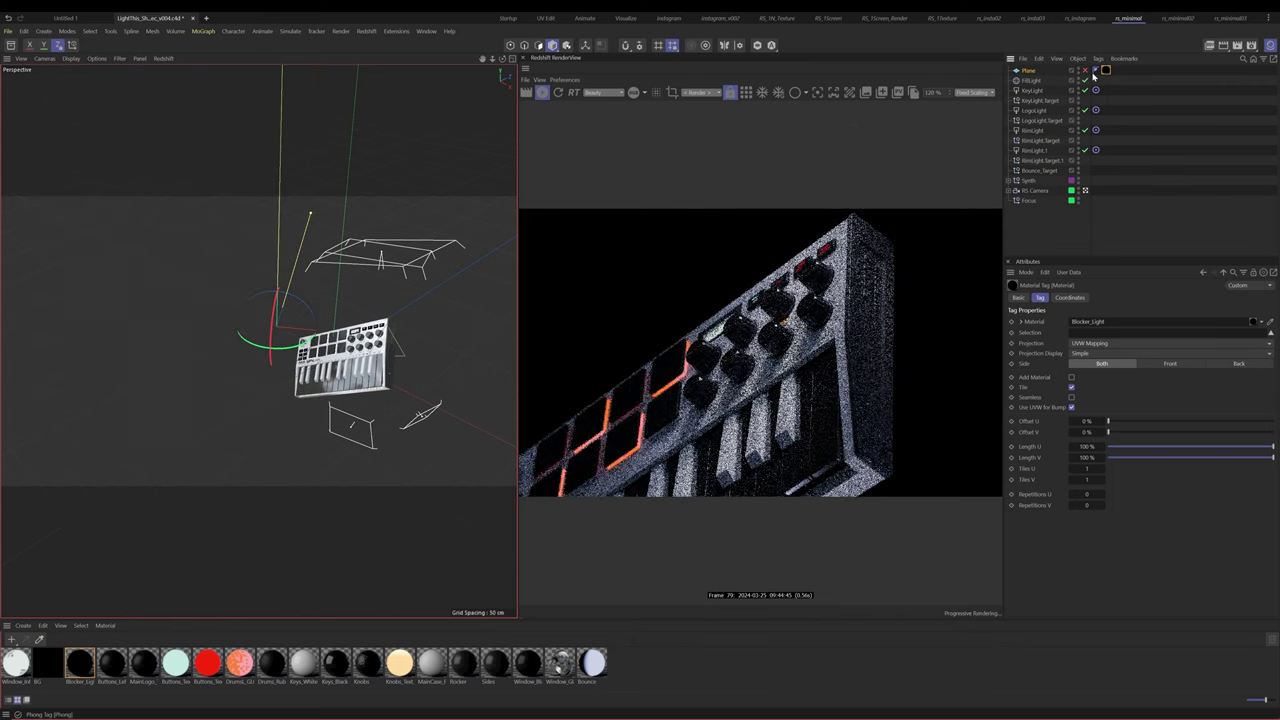
pyautogui.click(1085, 72)
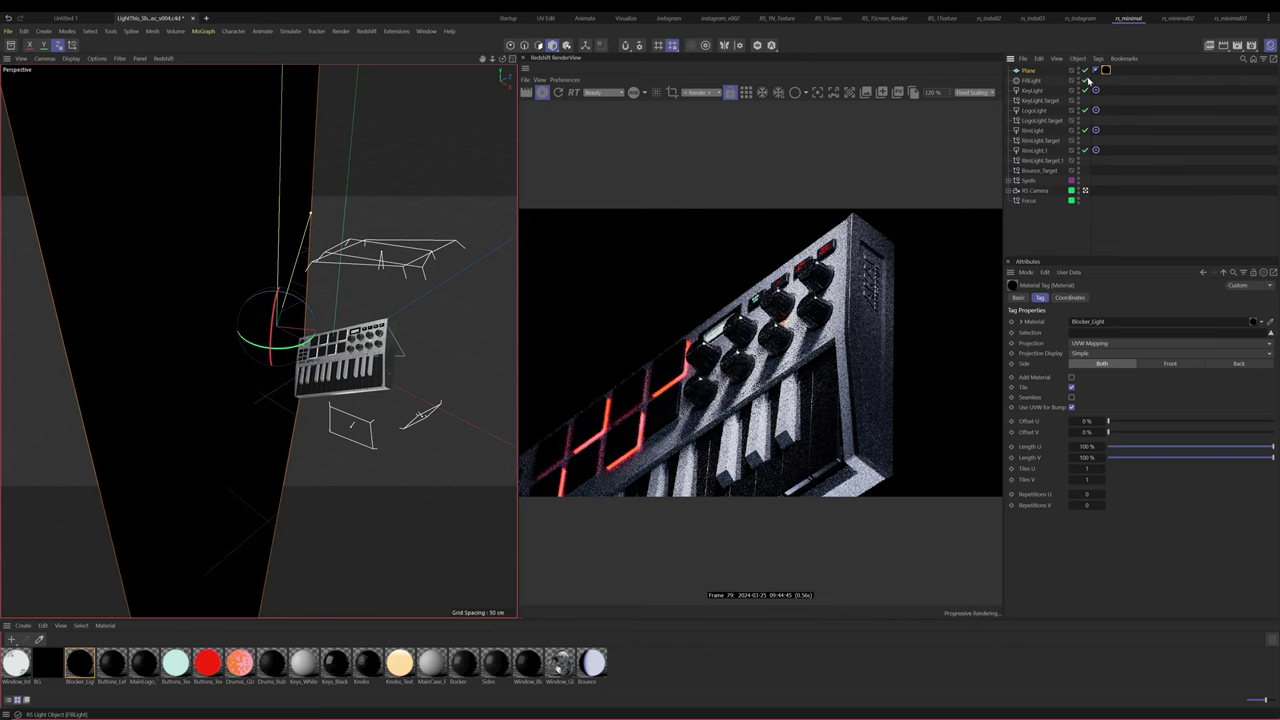
# Rotate the plane further and give it a Redshift Object tag that overrides visibility with Primary Ray Visible off
pyautogui.moveTo(282, 351)
pyautogui.mouseDown()
pyautogui.moveTo(300, 349)
pyautogui.moveTo(273, 349)
pyautogui.moveTo(309, 304)
pyautogui.moveTo(318, 311)
pyautogui.moveTo(287, 356)
pyautogui.moveTo(298, 355)
pyautogui.mouseUp()
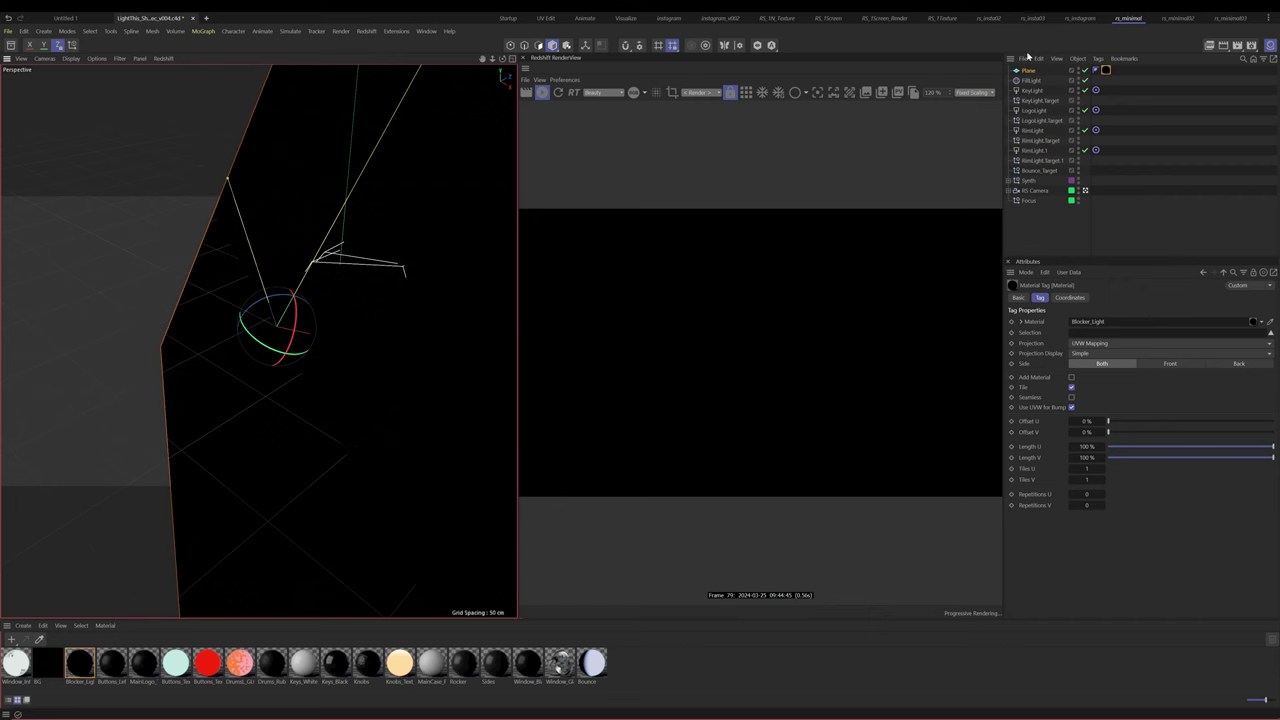
pyautogui.click(1031, 71)
pyautogui.click(1098, 59)
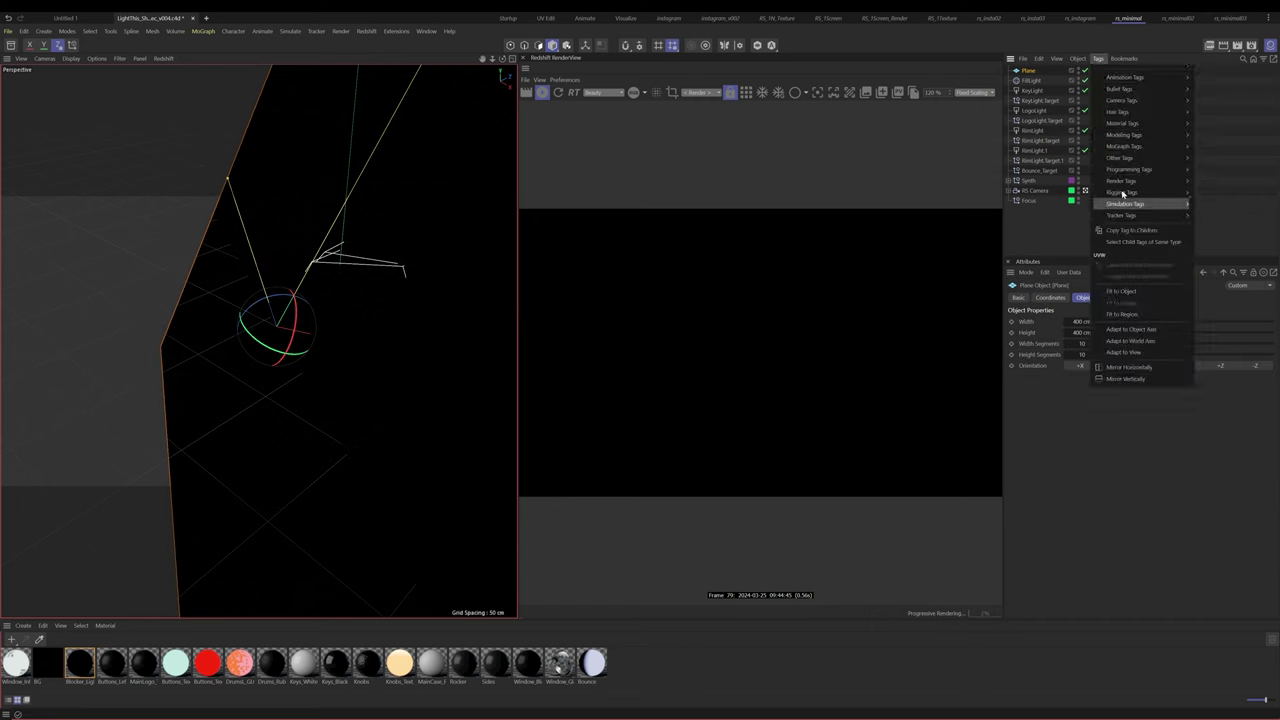
pyautogui.moveTo(1128, 182)
pyautogui.click(1212, 219)
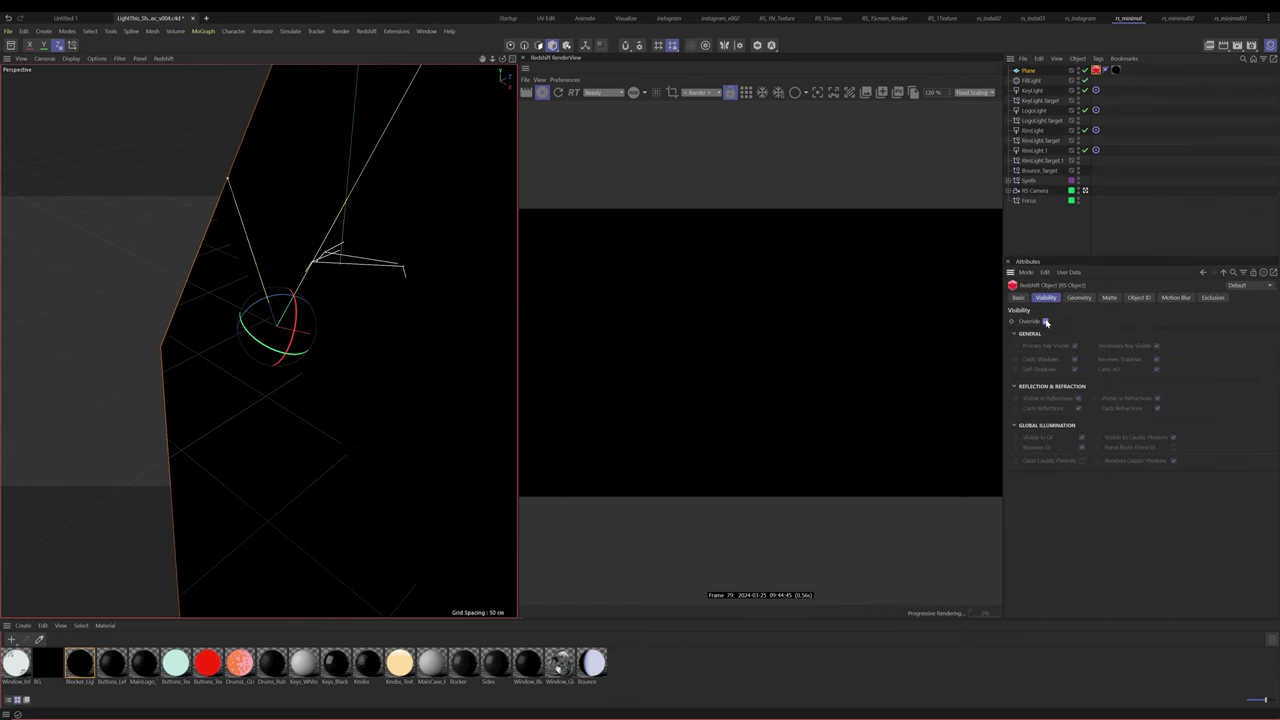
pyautogui.click(1045, 321)
pyautogui.click(1075, 346)
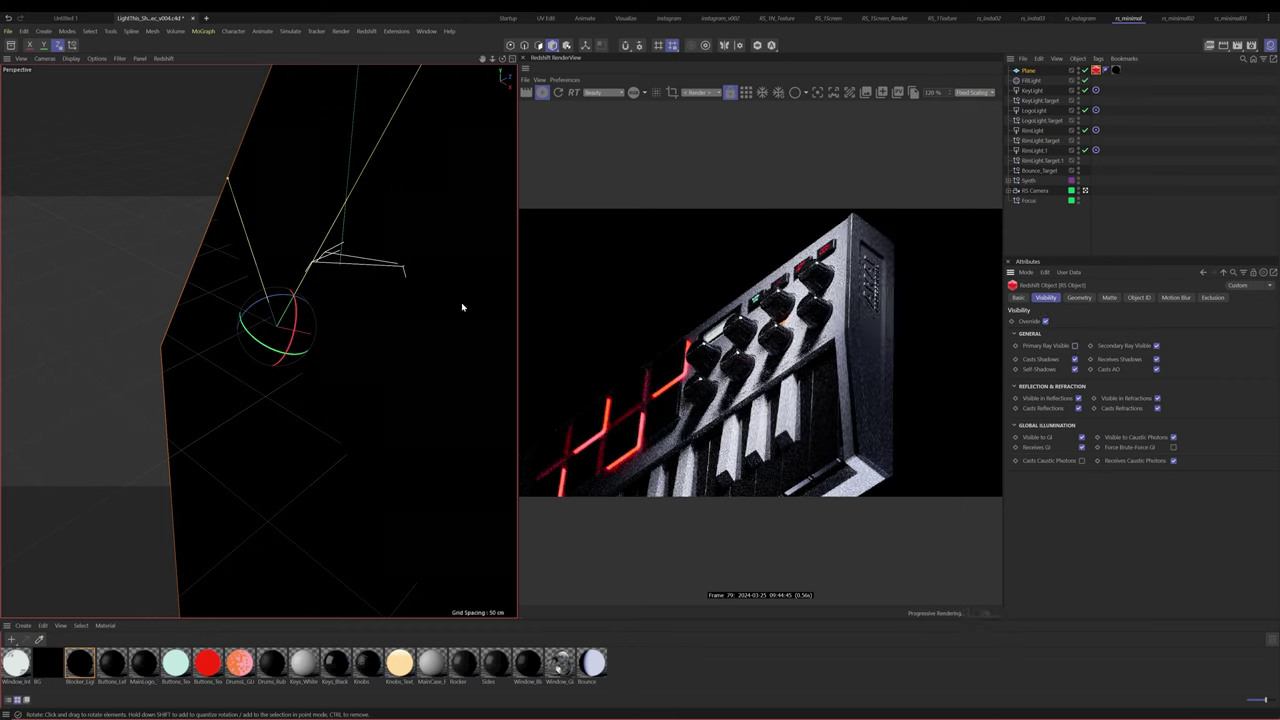
# Shrink the blocker plane to about 313.33 cm square and reposition it beside the synth
pyautogui.click(1084, 81)
pyautogui.click(1029, 71)
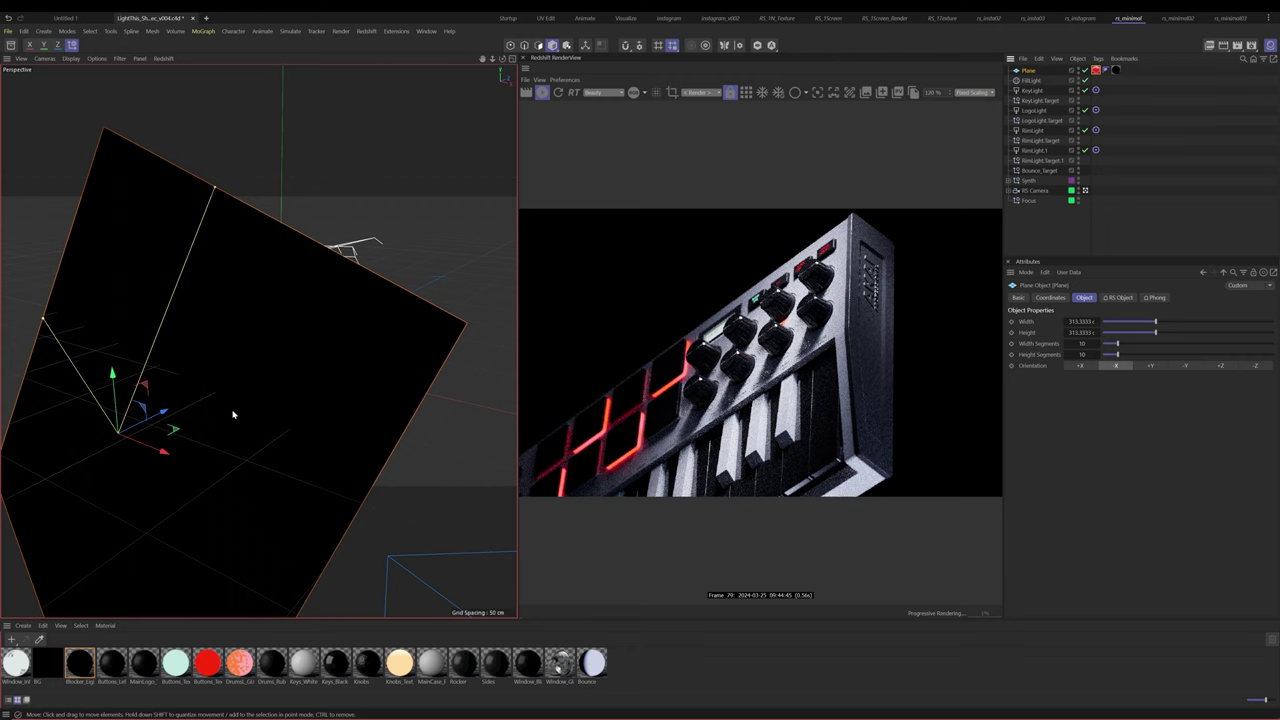
pyautogui.keyDown('alt'); pyautogui.moveTo(234, 414); pyautogui.dragTo(152, 406); pyautogui.keyUp('alt')
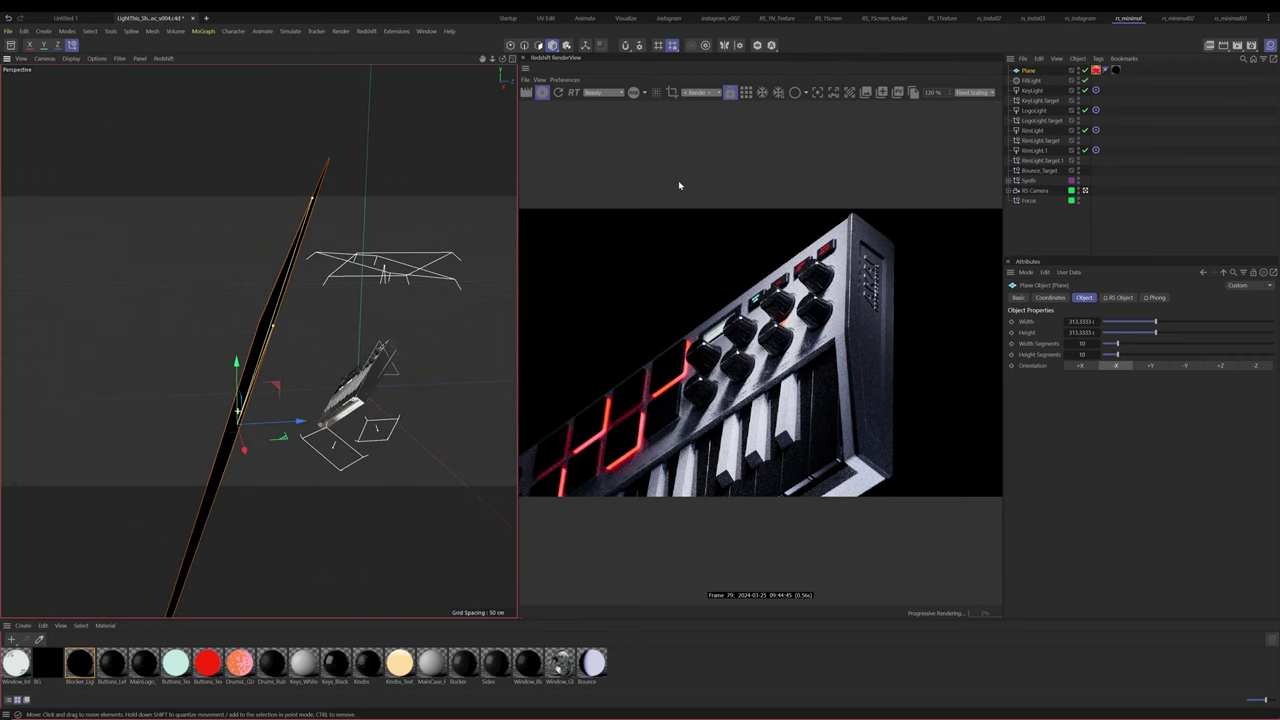
# Compare the render with the blocker plane and FillLight switched off and on
pyautogui.click(1079, 71)
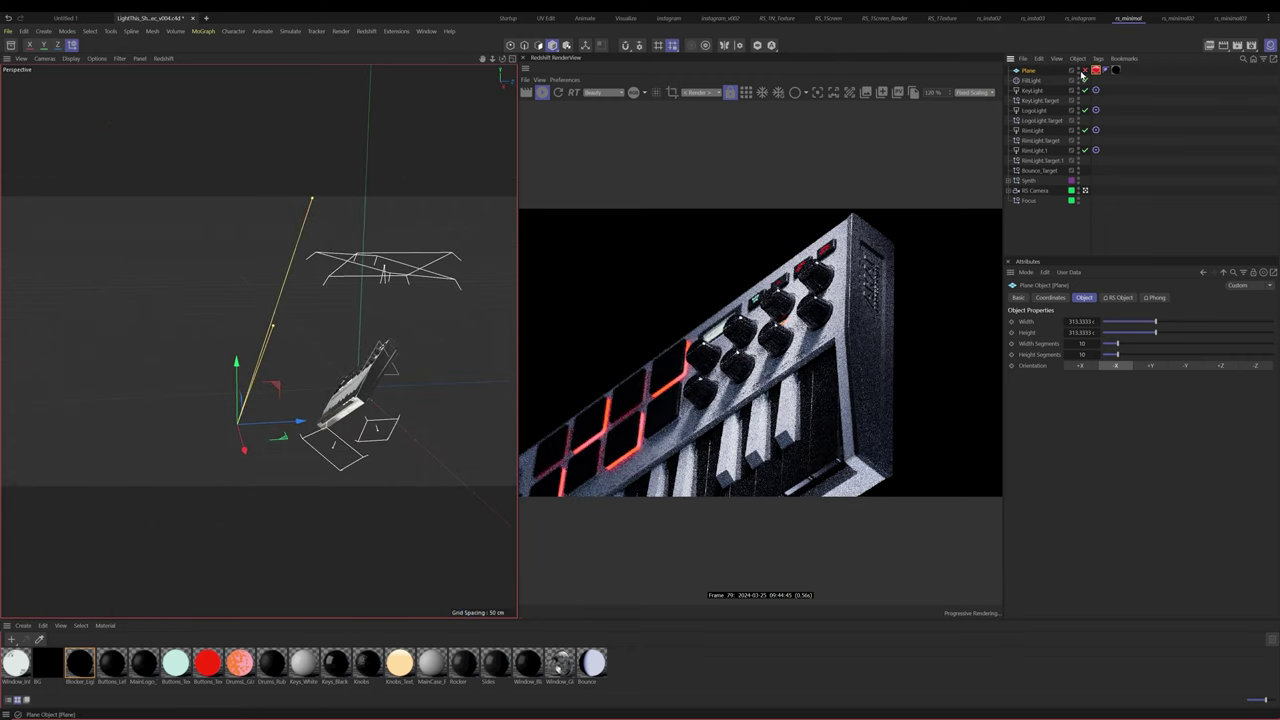
pyautogui.click(1084, 71)
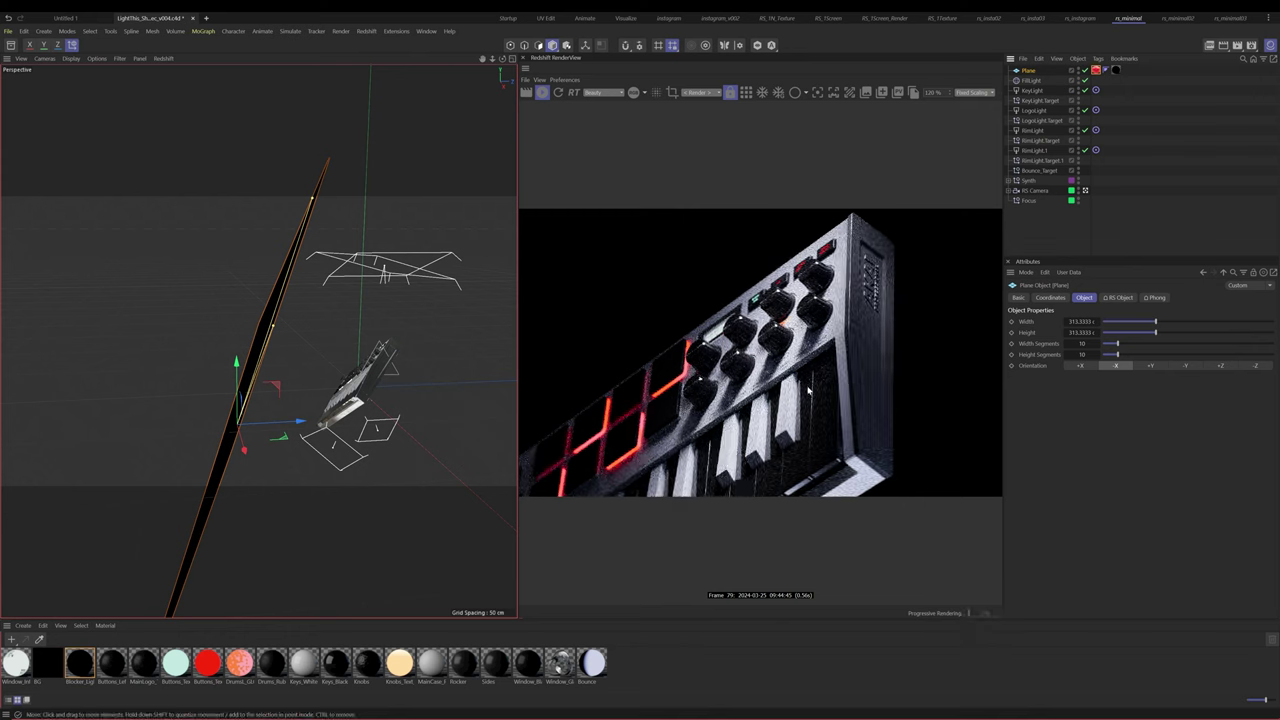
pyautogui.click(1085, 71)
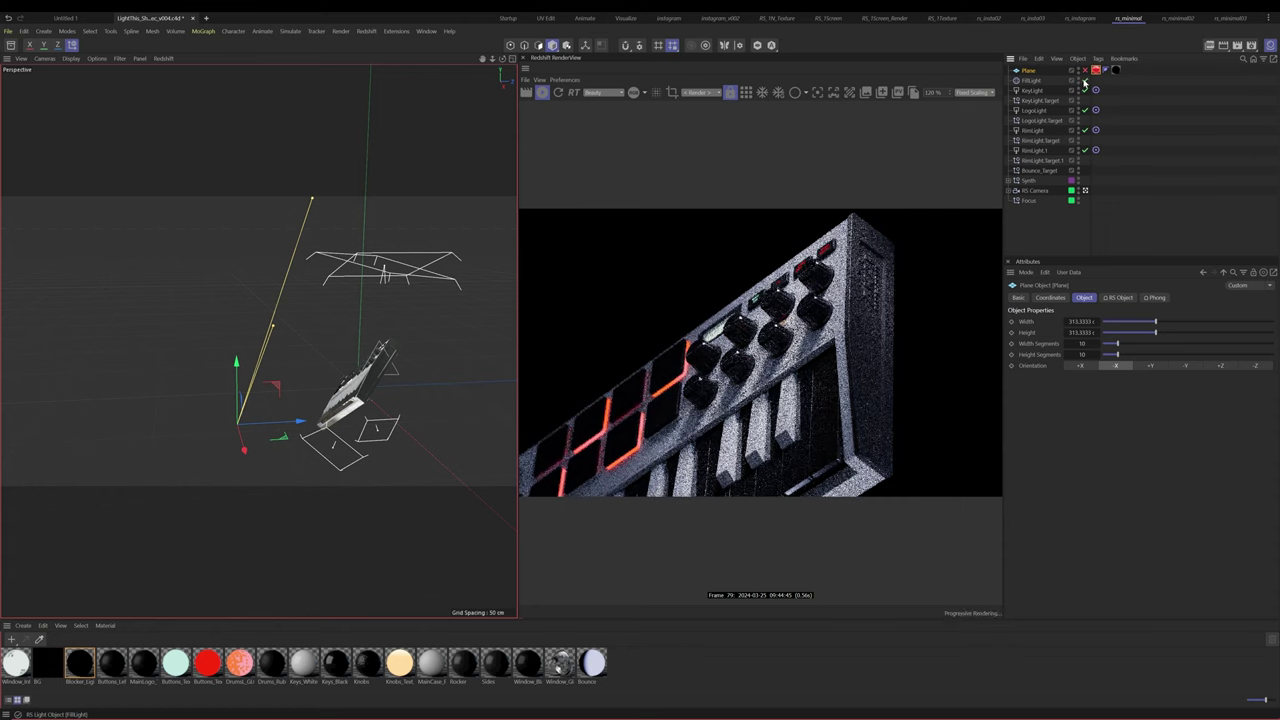
pyautogui.click(1085, 81)
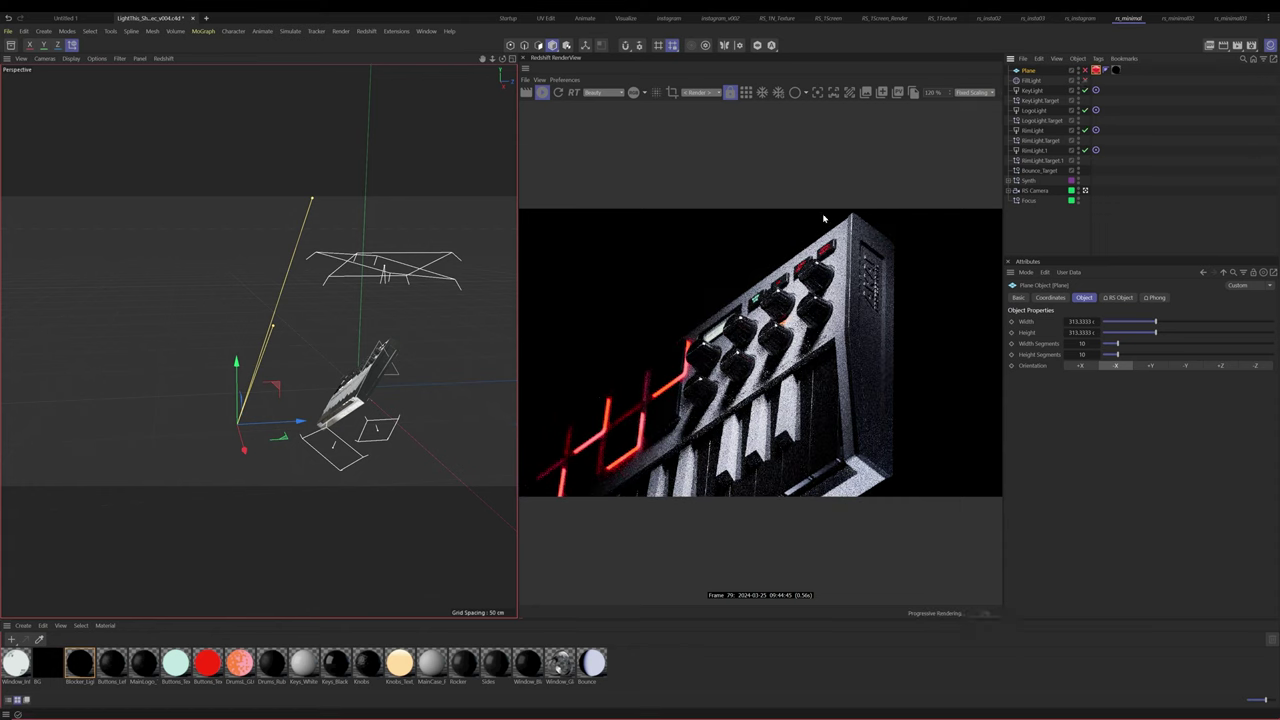
pyautogui.click(1085, 84)
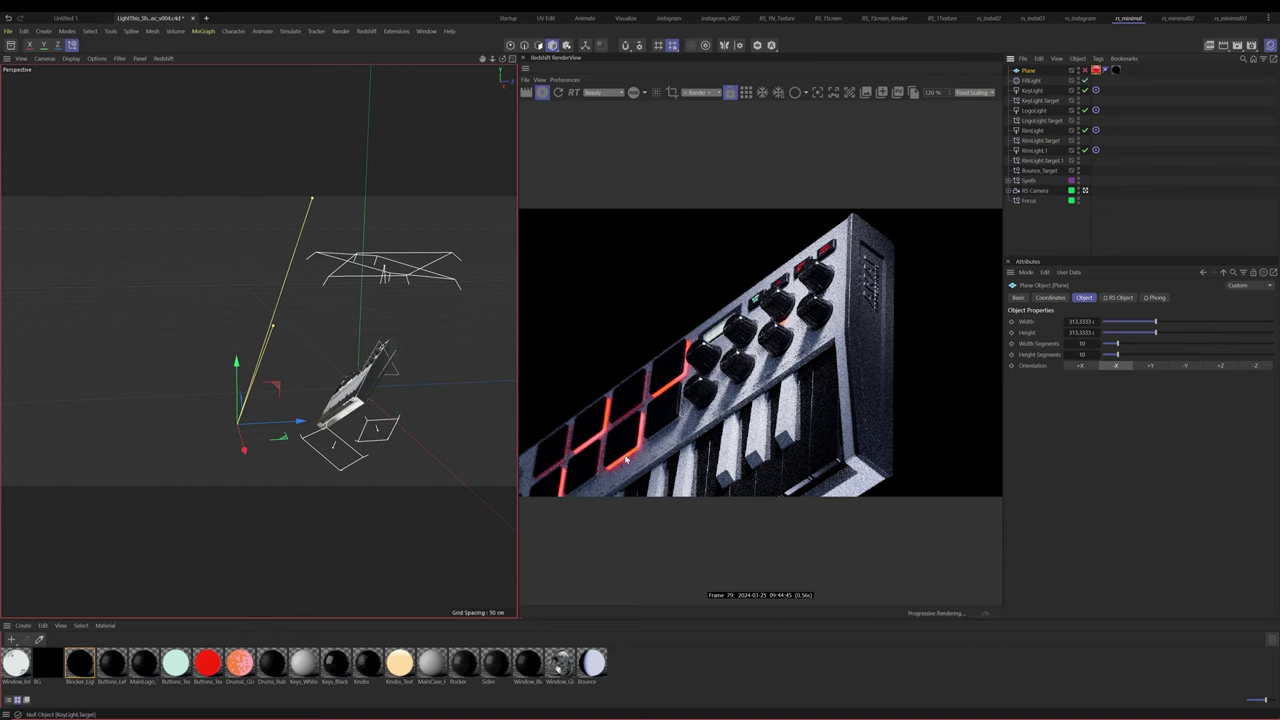
pyautogui.click(1085, 71)
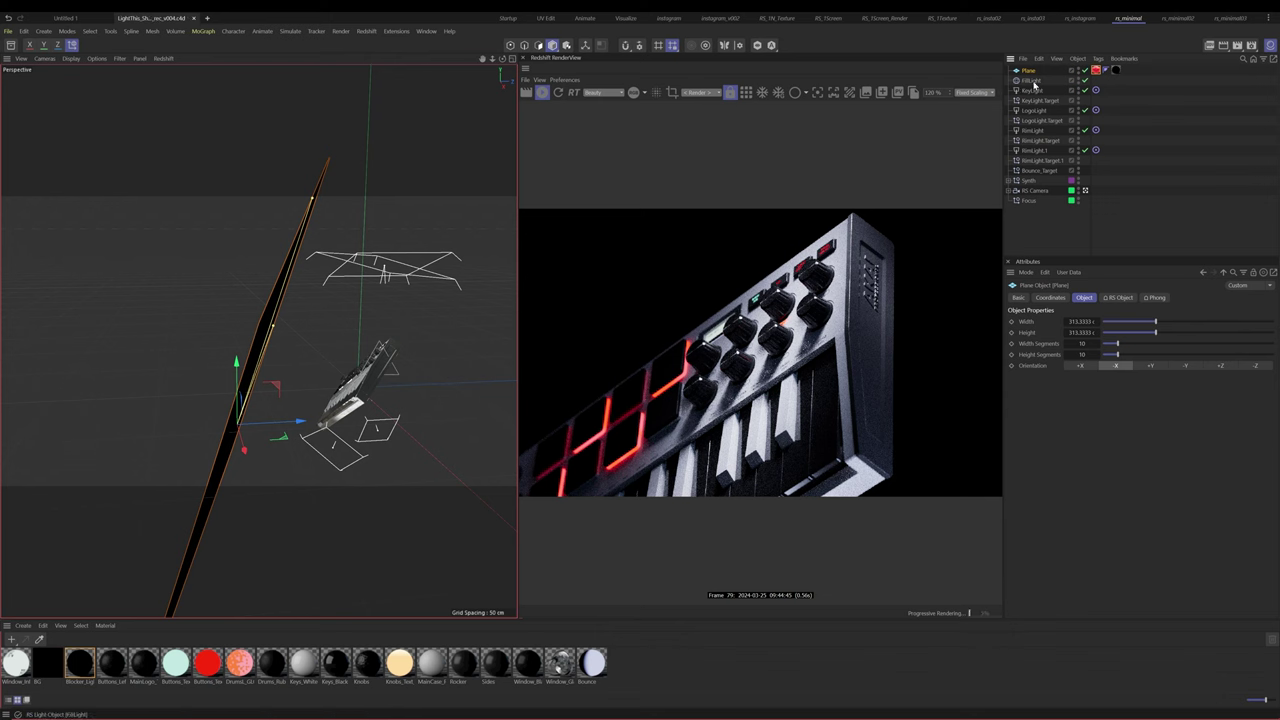
# Pause the live render, duplicate FillLight and rename the copy Reflections
pyautogui.click(1032, 82)
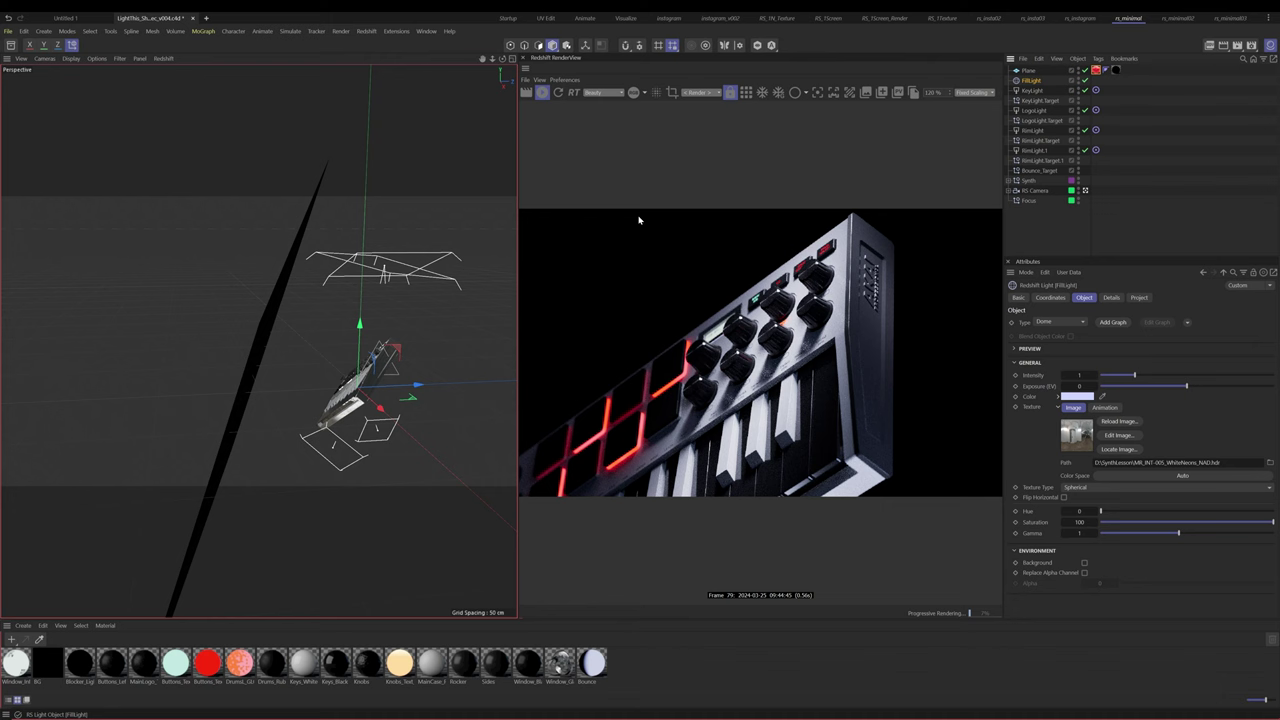
pyautogui.click(541, 92)
pyautogui.keyDown('ctrl'); pyautogui.moveTo(1035, 84); pyautogui.dragTo(1036, 90); pyautogui.keyUp('ctrl')
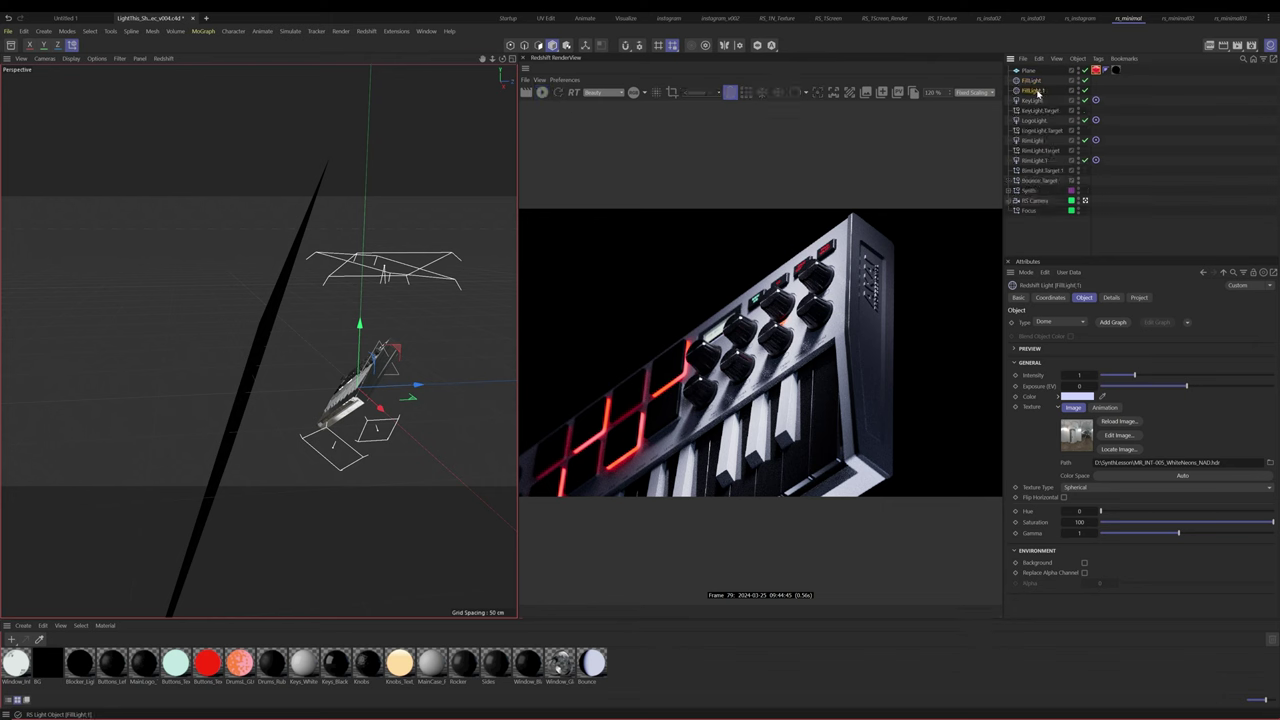
pyautogui.doubleClick(1035, 90)
pyautogui.write('F')
pyautogui.write('Reflections')
pyautogui.press('Return')
# Turn off FillLight and the key, logo and rim lights, and restart the render to isolate the Reflections dome
pyautogui.moveTo(1071, 261); pyautogui.dragTo(1070, 239)
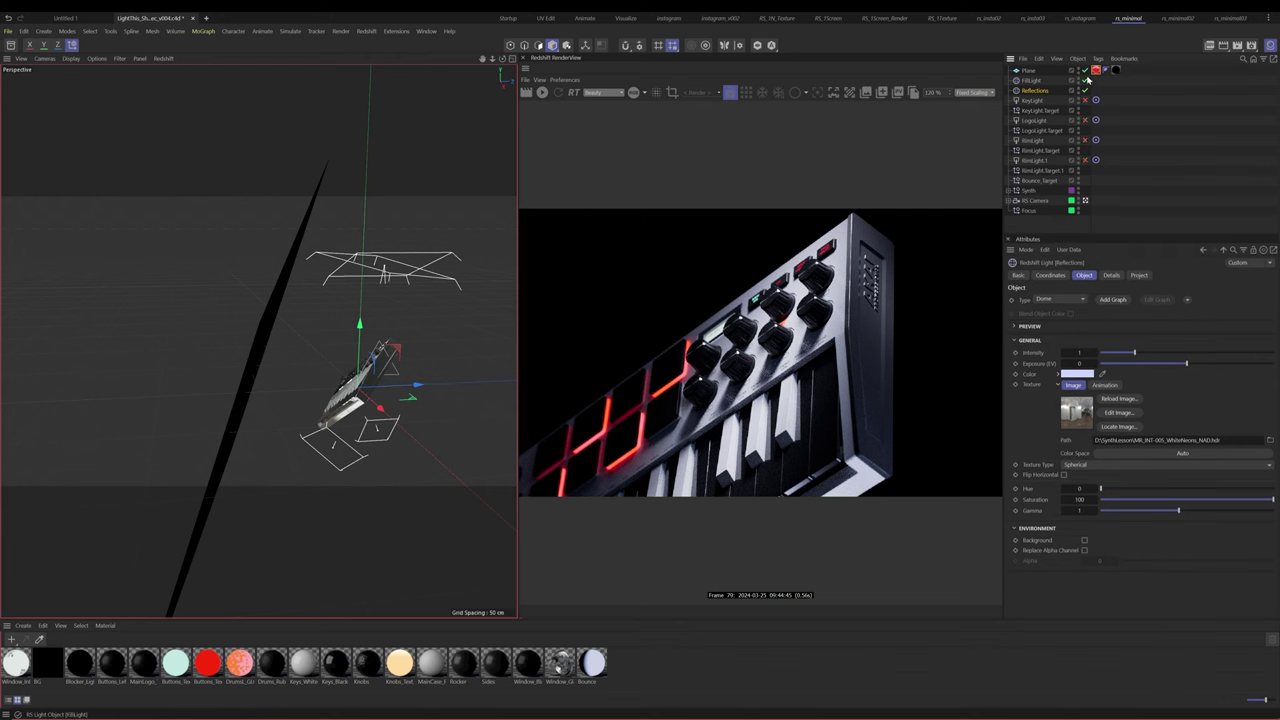
pyautogui.click(1085, 80)
pyautogui.click(541, 92)
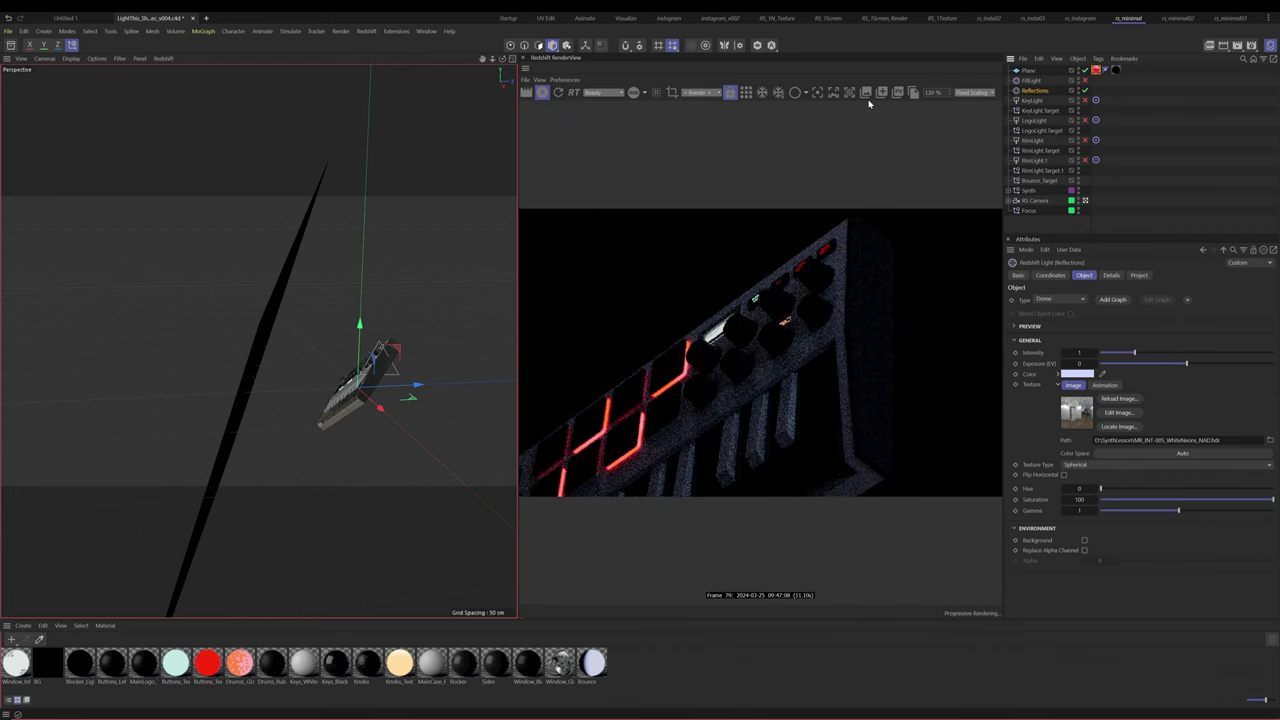
# Pause the live render and set the Reflections light's contribution to reflection 1, with diffuse, transmission, scattering, global illumination and volume at 0
pyautogui.click(1112, 276)
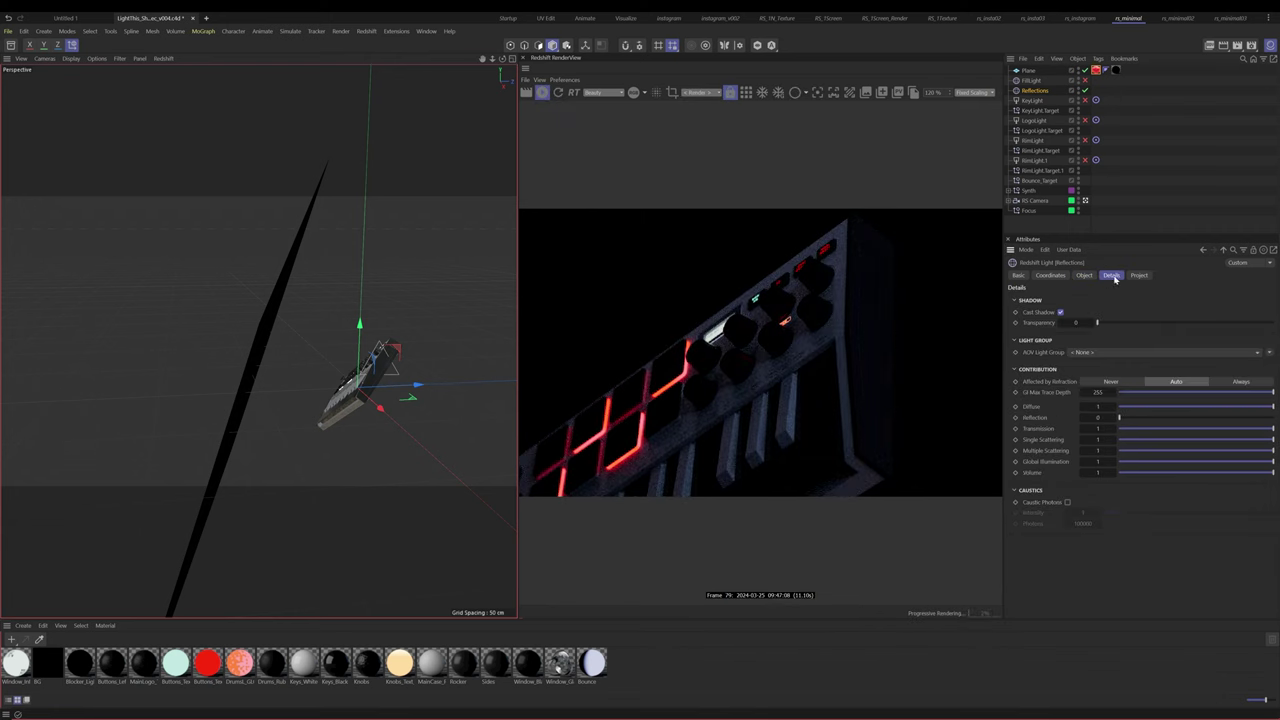
pyautogui.click(542, 94)
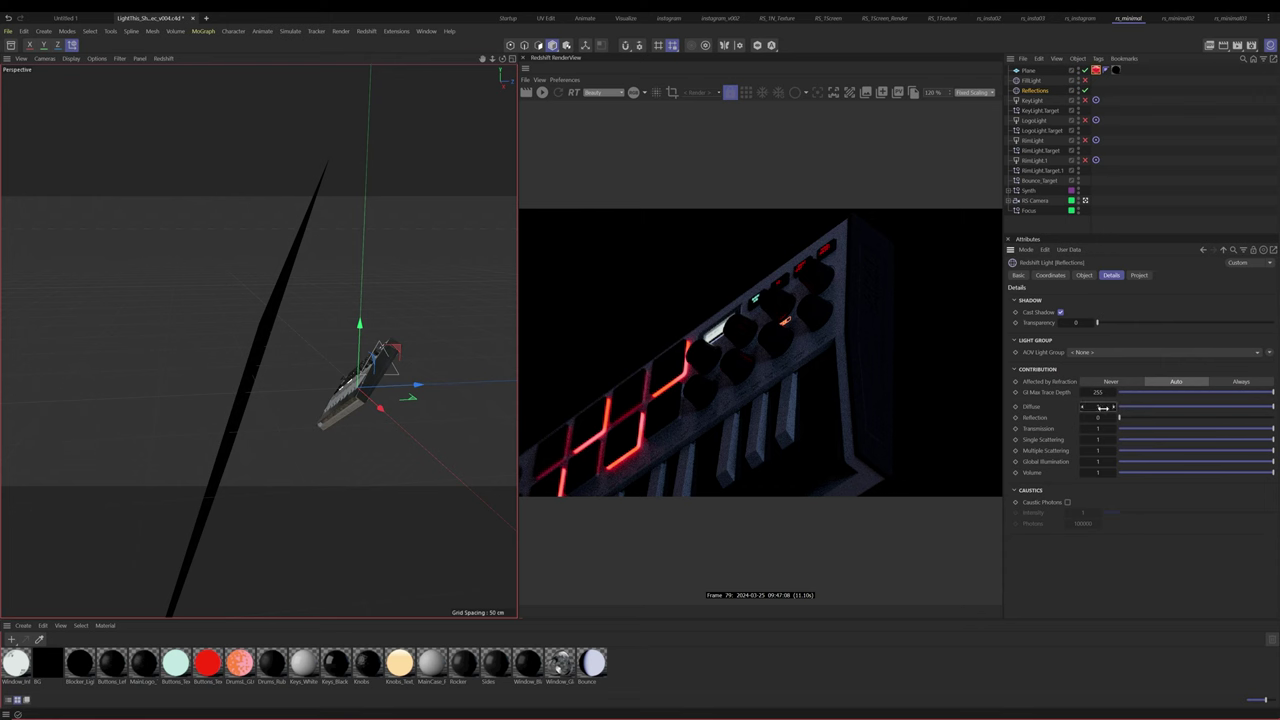
pyautogui.write('0')
pyautogui.press('Tab')
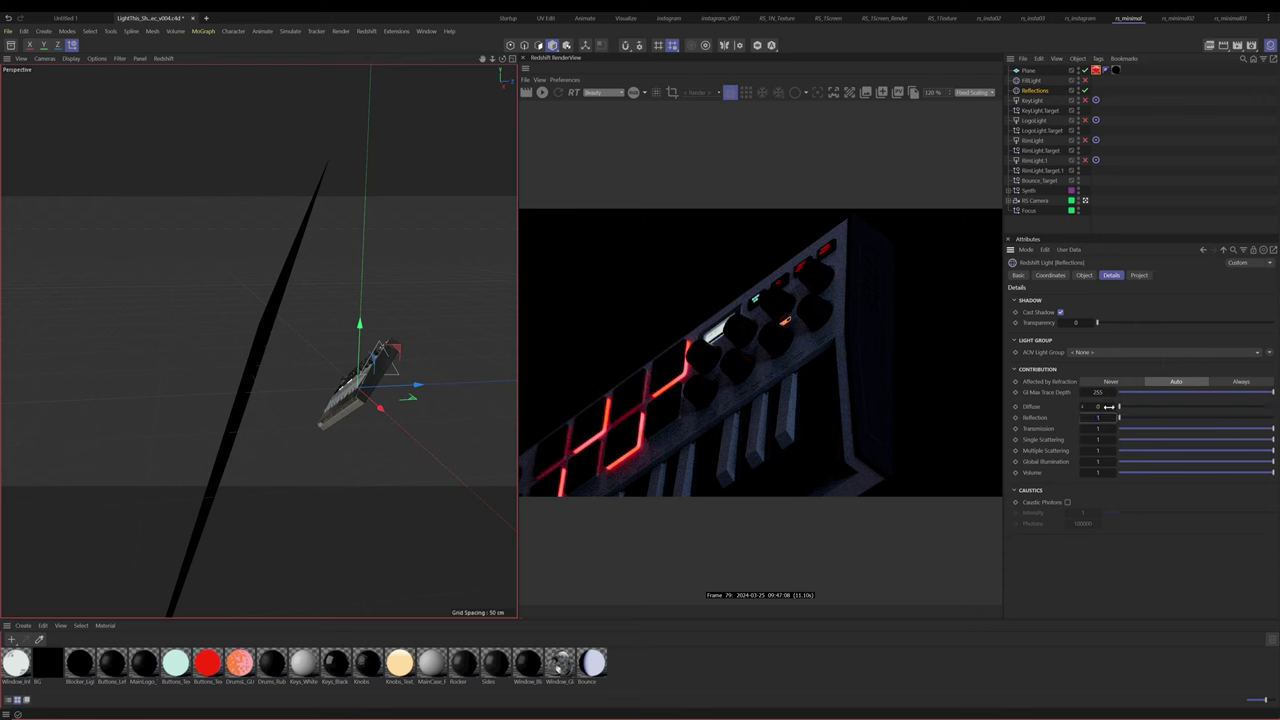
pyautogui.press('Tab')
pyautogui.write('0')
pyautogui.press('Tab')
pyautogui.write('0')
pyautogui.press('Tab')
pyautogui.write('0')
pyautogui.press('Tab')
pyautogui.write('0')
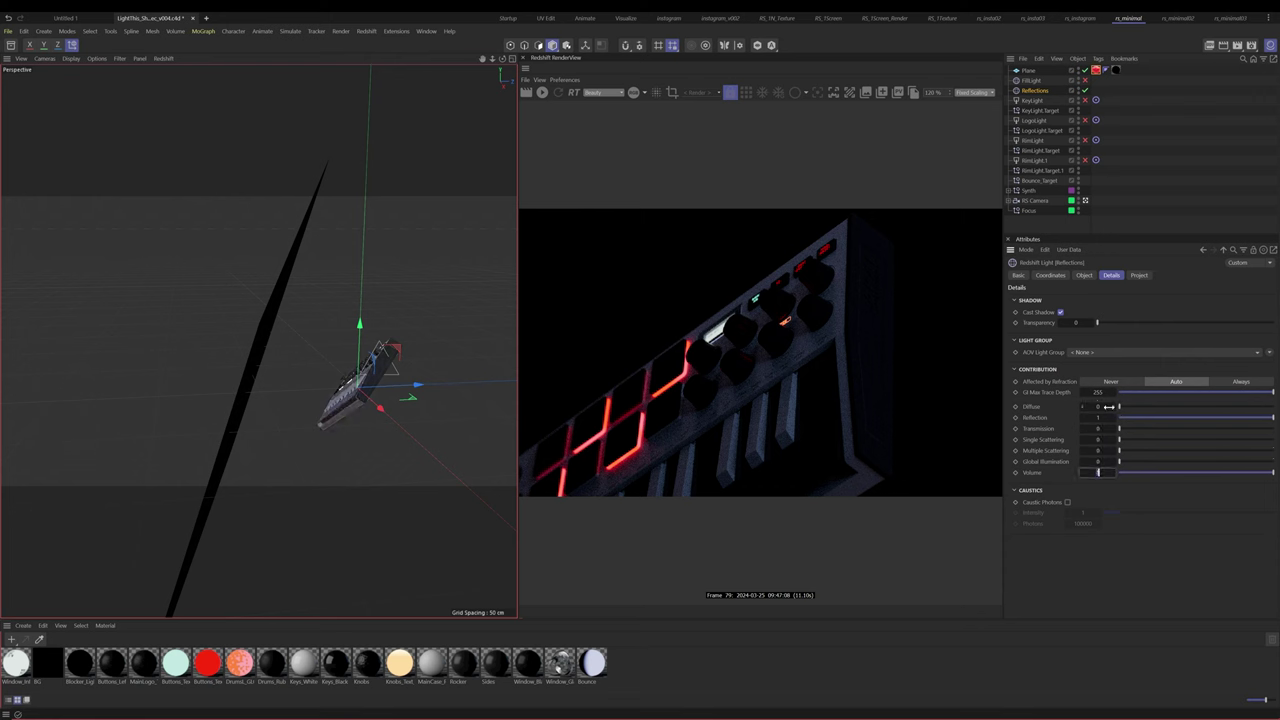
pyautogui.press('Tab')
pyautogui.click(1048, 418)
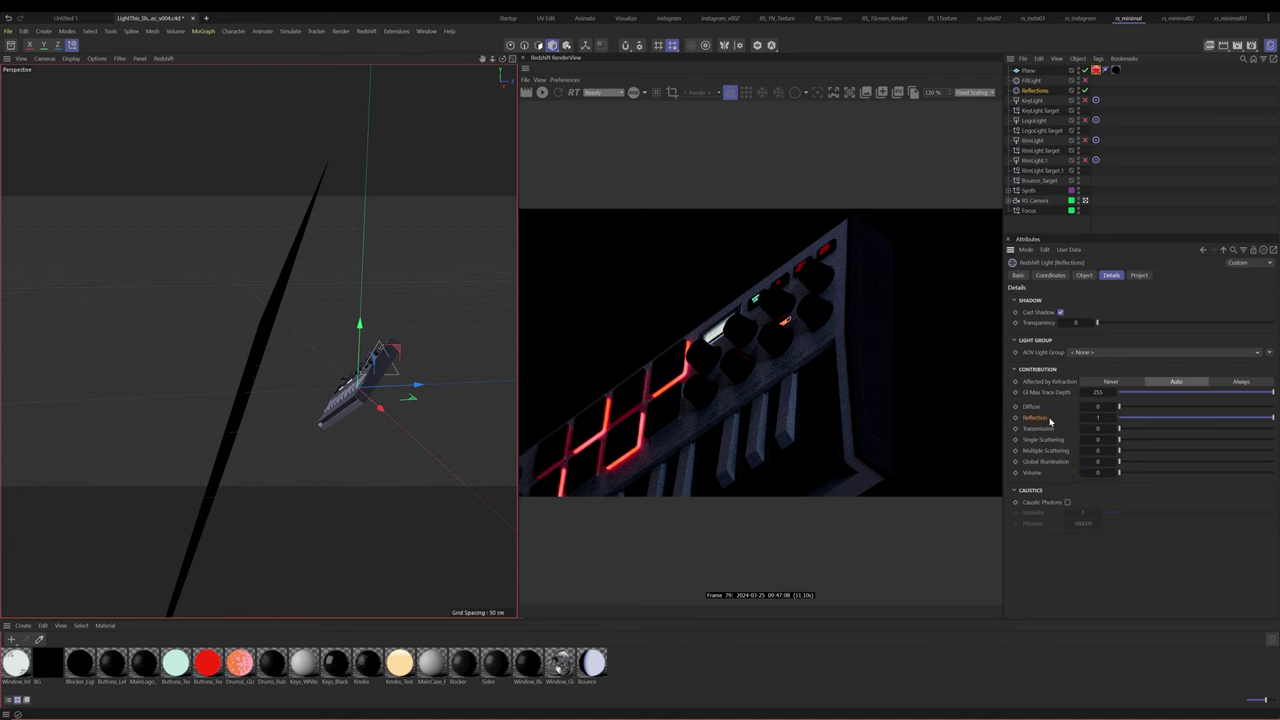
# Restart the live render and raise the Reflections dome's intensity to 3
pyautogui.click(542, 92)
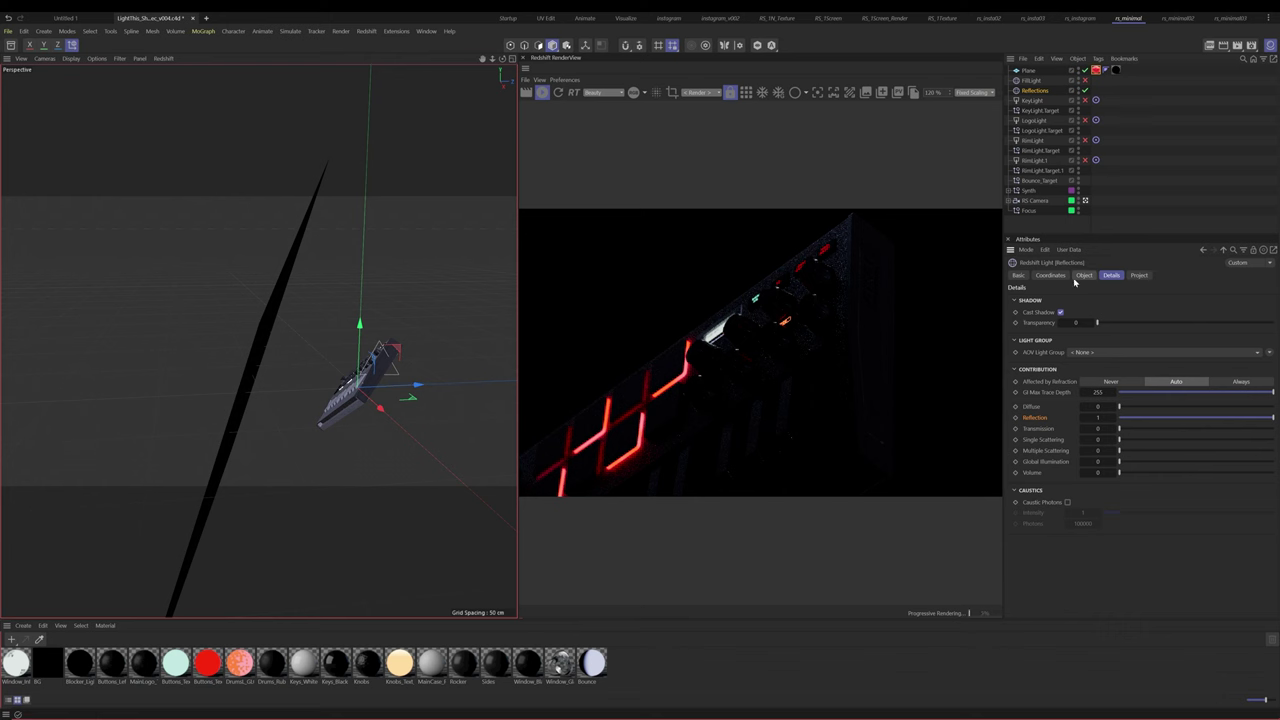
pyautogui.click(1089, 277)
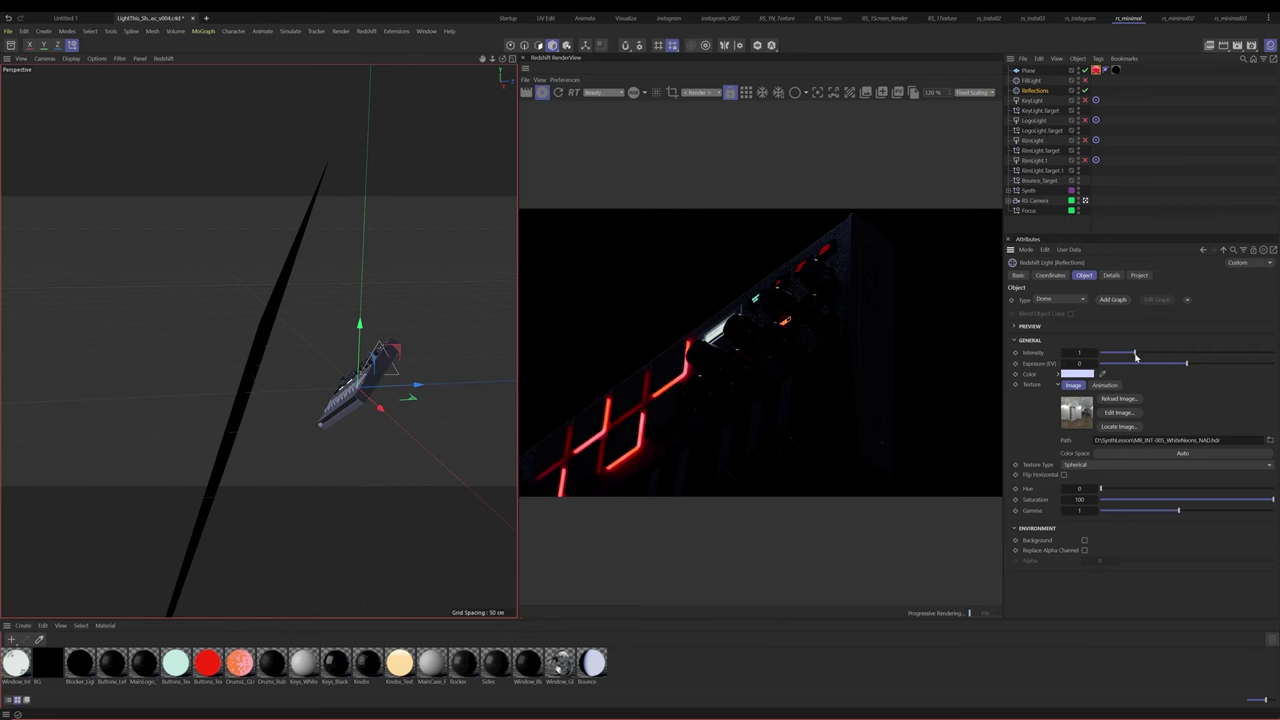
pyautogui.moveTo(1135, 356); pyautogui.dragTo(1199, 362)
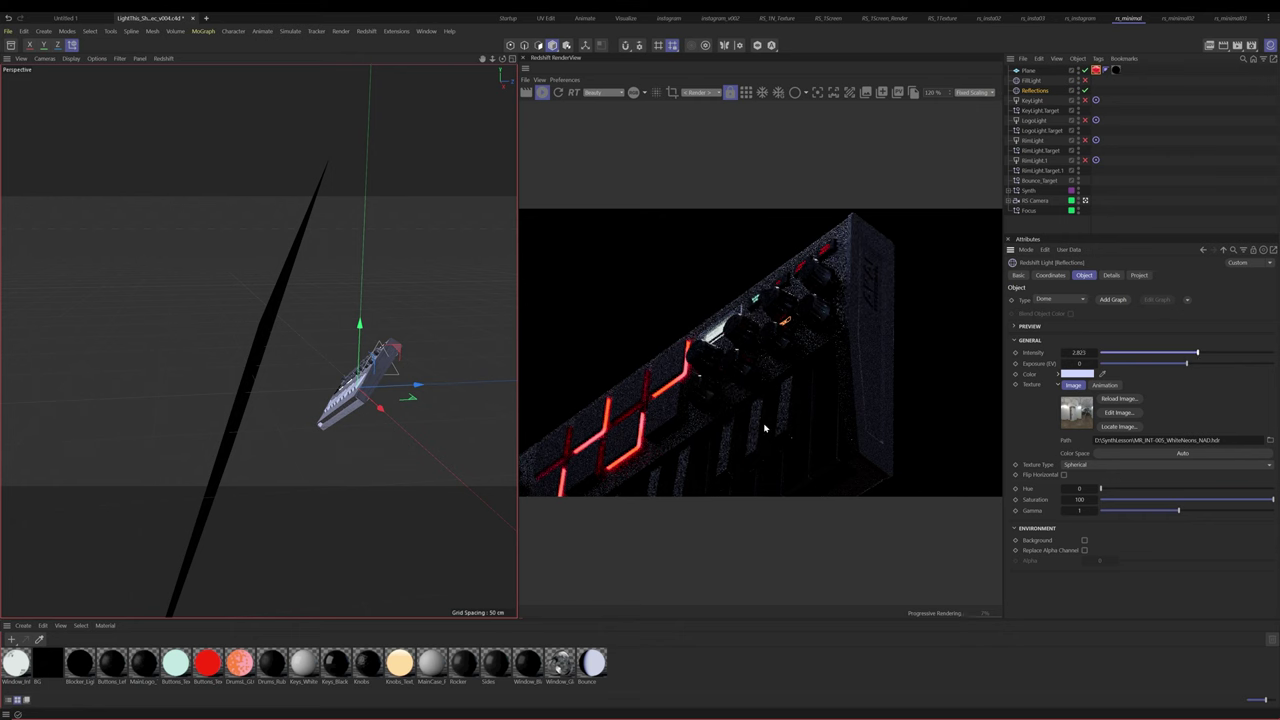
pyautogui.click(1083, 354)
# Rotate the Reflections dome to heading 6°, pitch 186° and bank 82°
pyautogui.click(1049, 275)
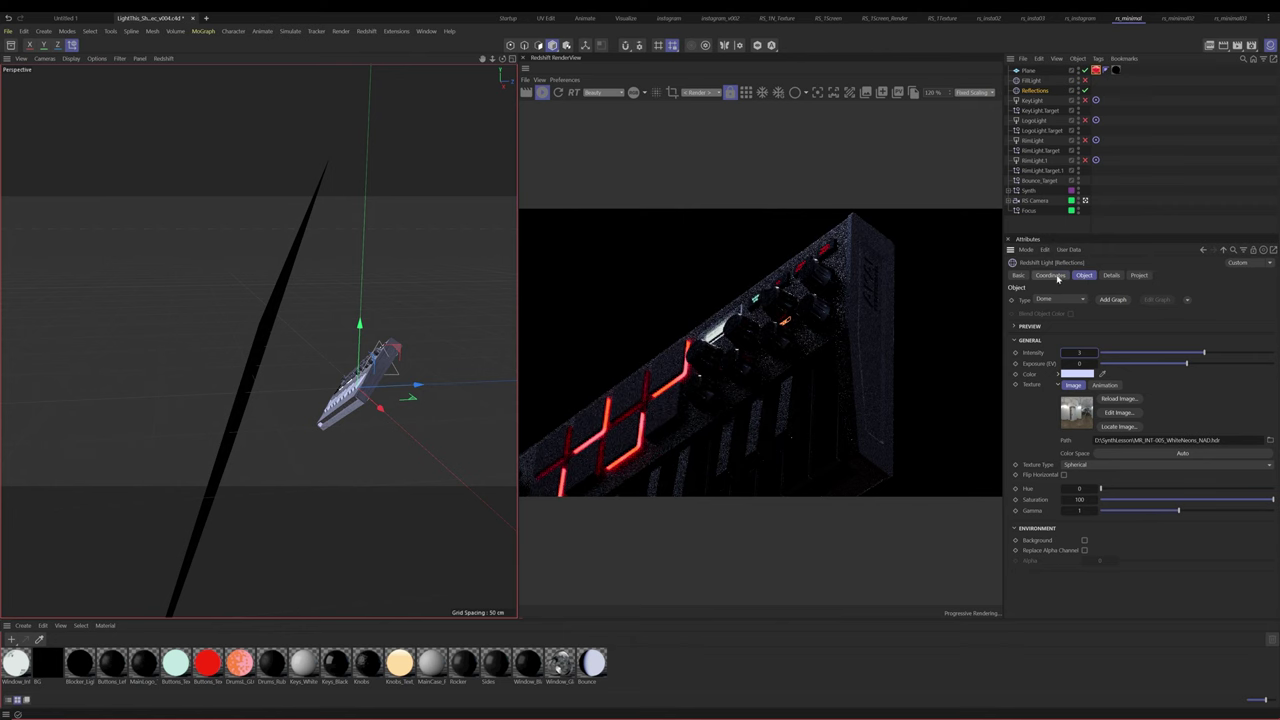
pyautogui.click(1053, 313)
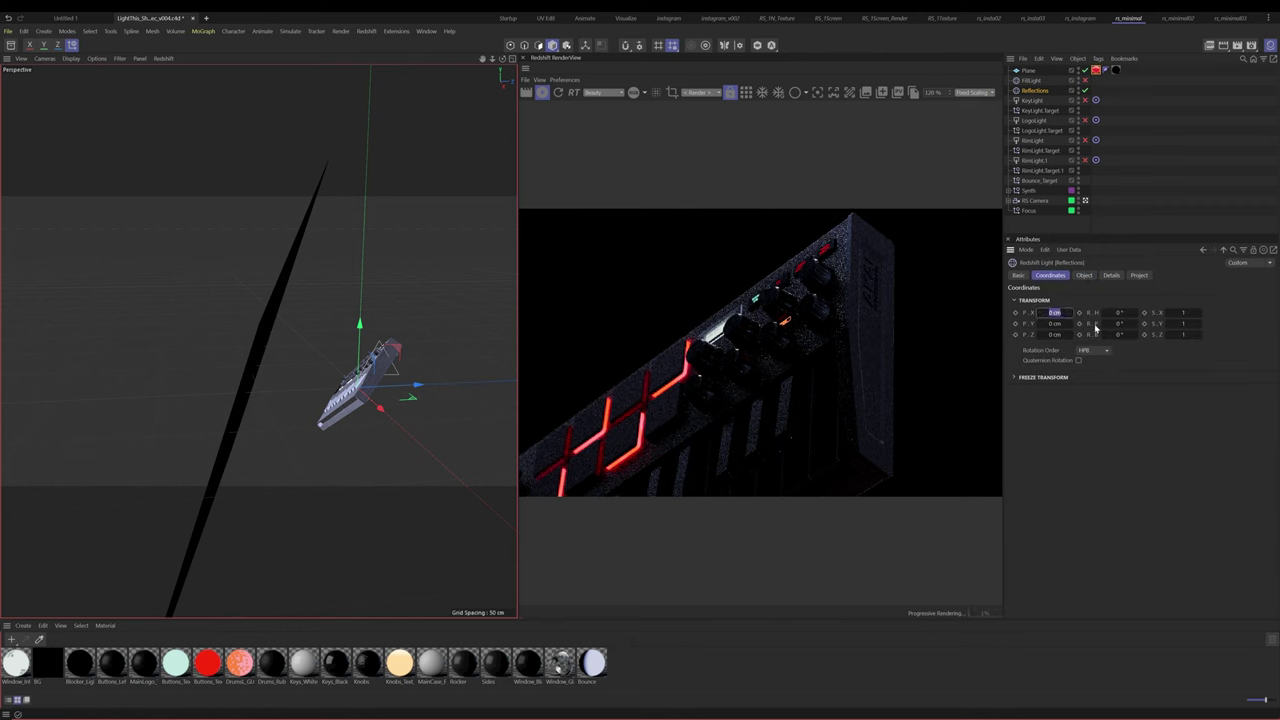
pyautogui.click(1121, 312)
pyautogui.write('6')
pyautogui.press('Tab')
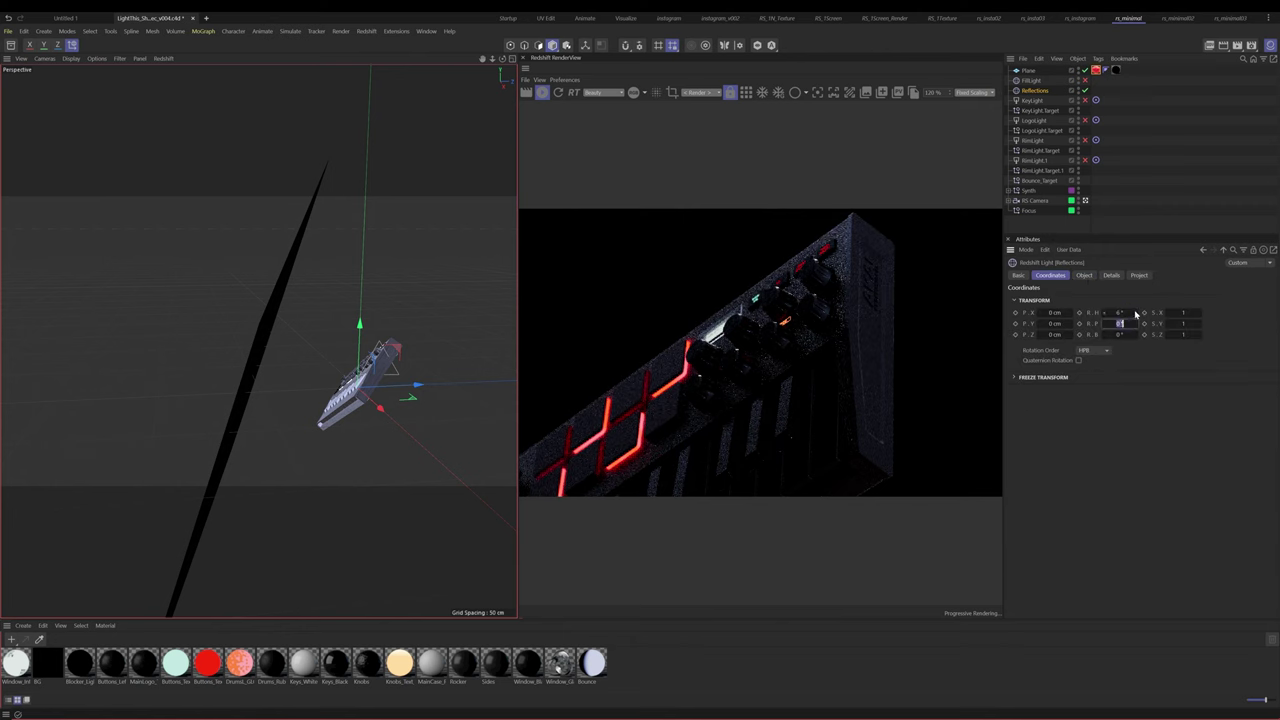
pyautogui.write('10186')
pyautogui.press('Tab')
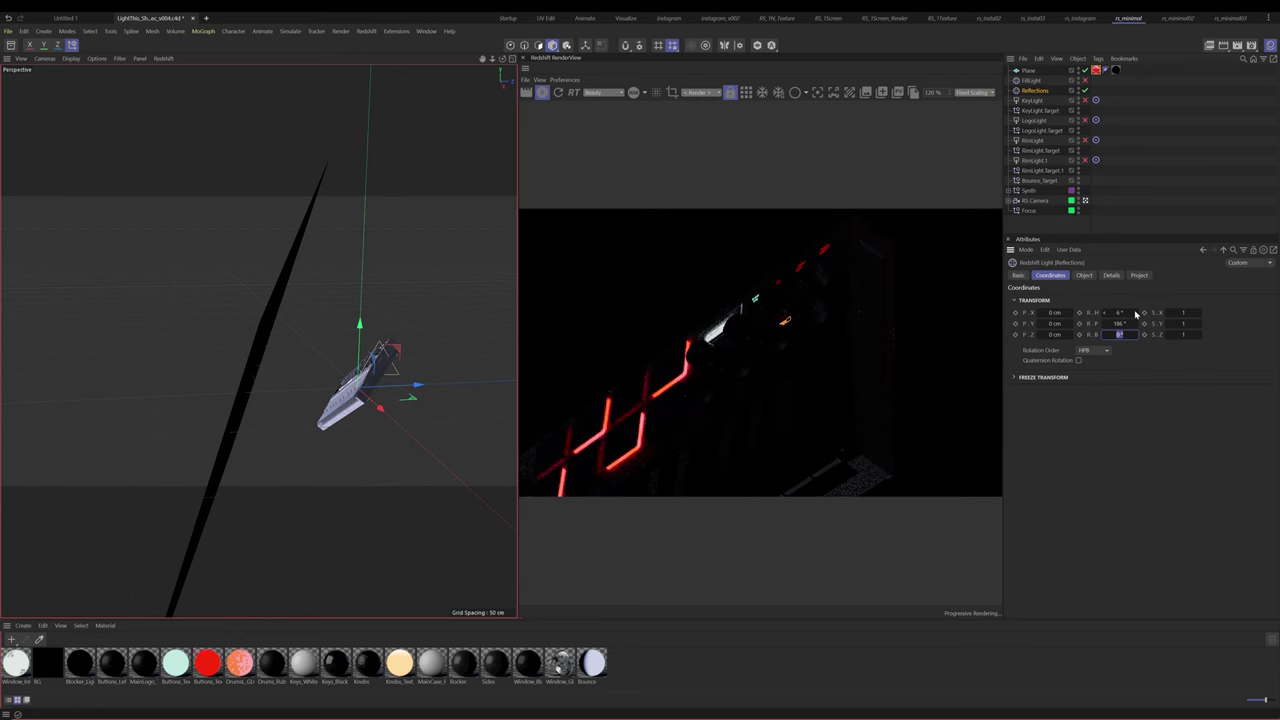
pyautogui.write('82')
pyautogui.press('Return')
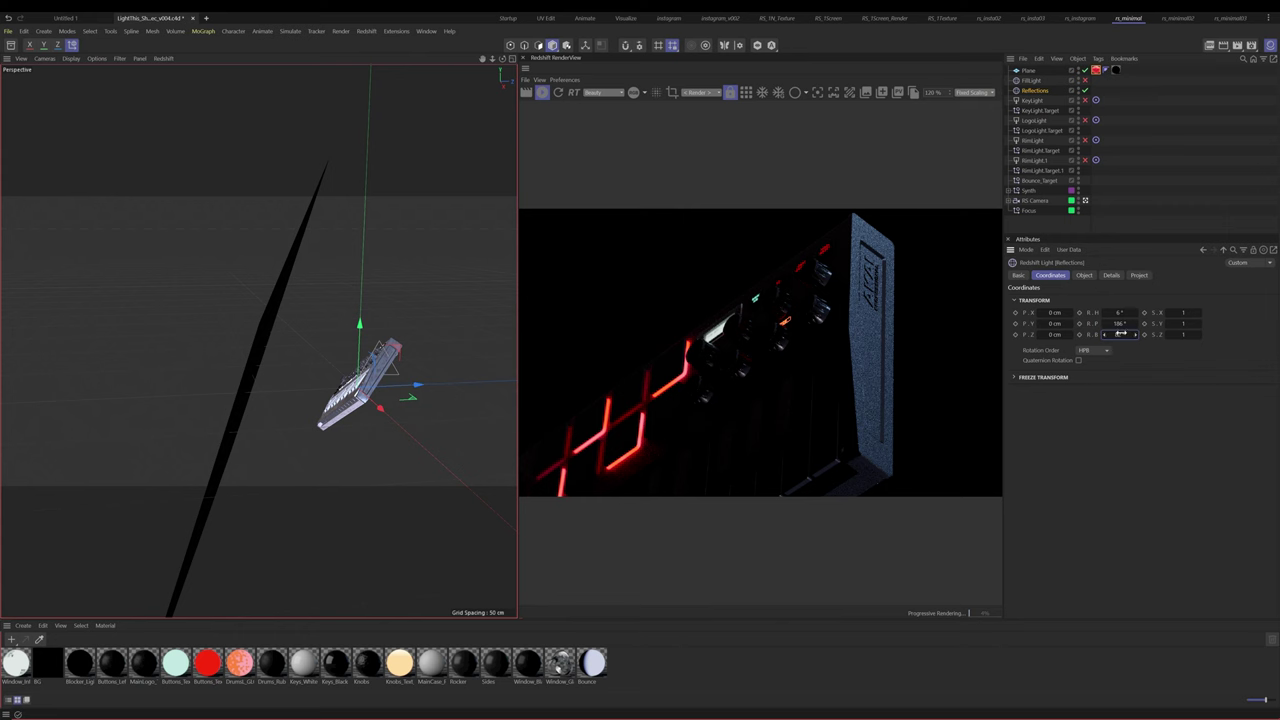
# Try a different bank rotation on the Reflections dome and undo the recent bank changes
pyautogui.moveTo(1121, 333); pyautogui.dragTo(1214, 343)
pyautogui.hotkey('ctrl', 'z')
pyautogui.hotkey('ctrl', 'z')
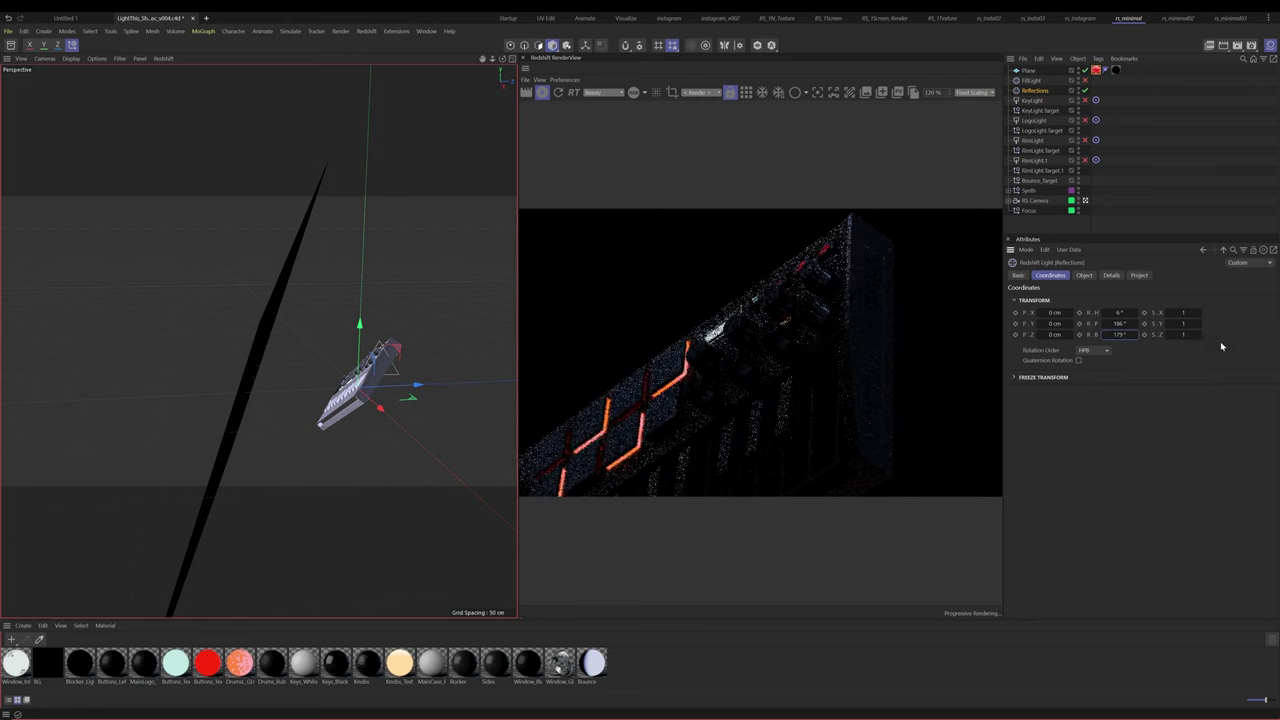
pyautogui.hotkey('ctrl', 'z')
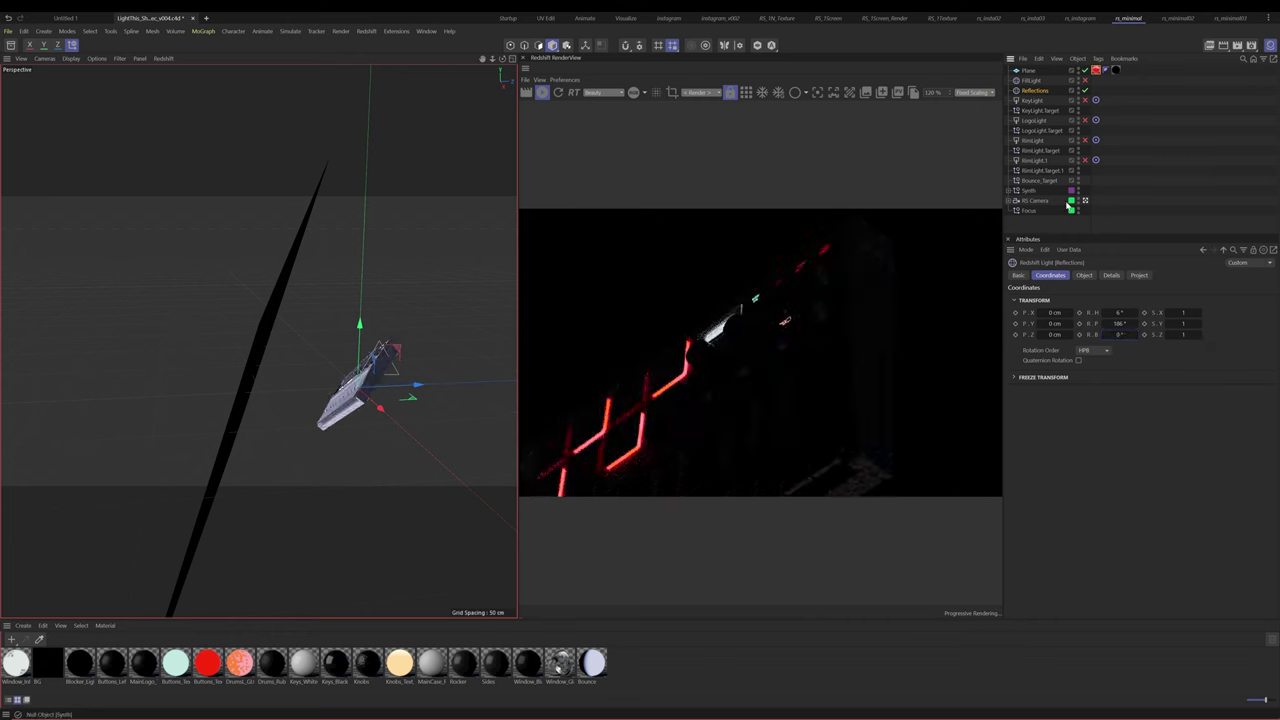
# Expand the Synth hierarchy and set the Reflections dome's bank rotation back to 82°
pyautogui.click(1114, 276)
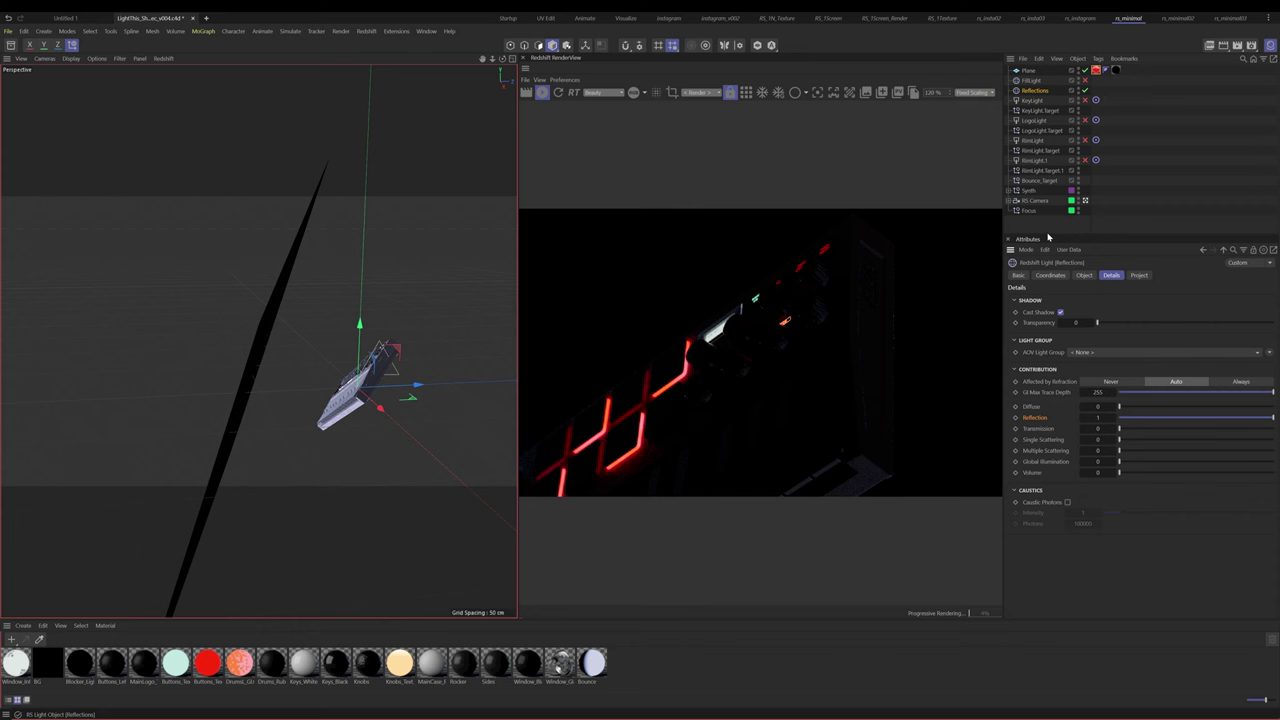
pyautogui.click(1139, 275)
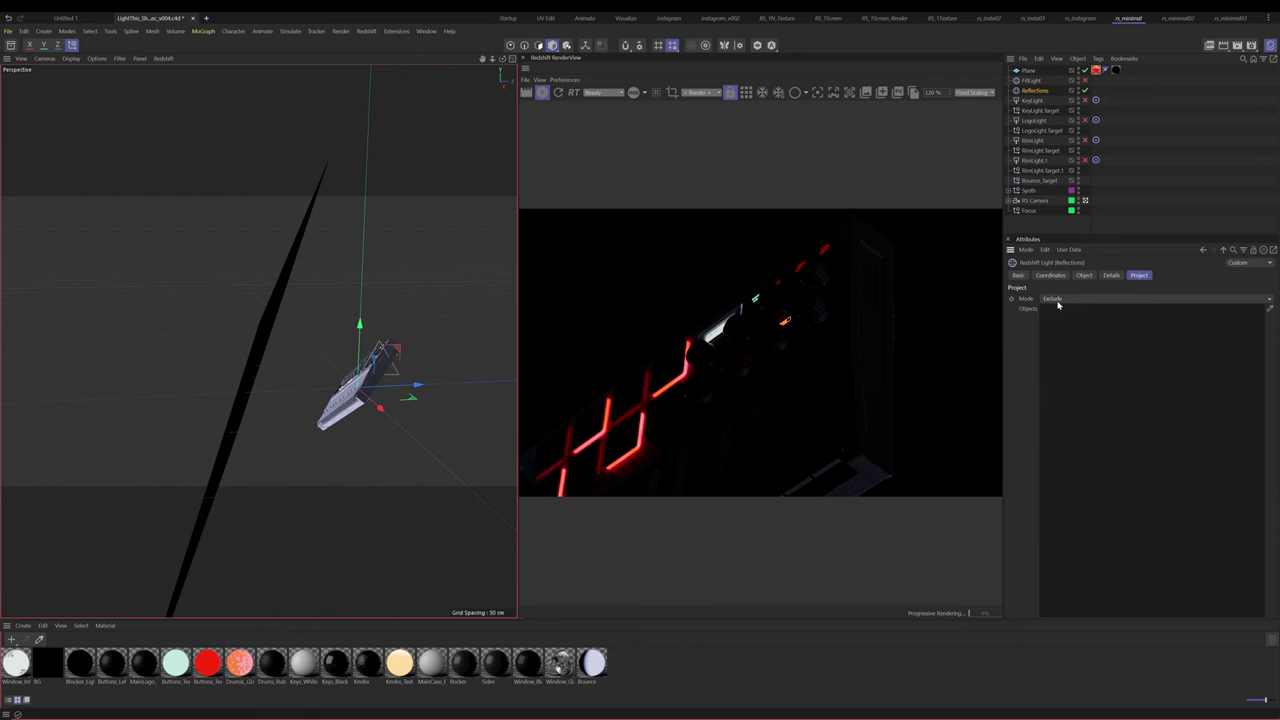
pyautogui.click(1009, 190)
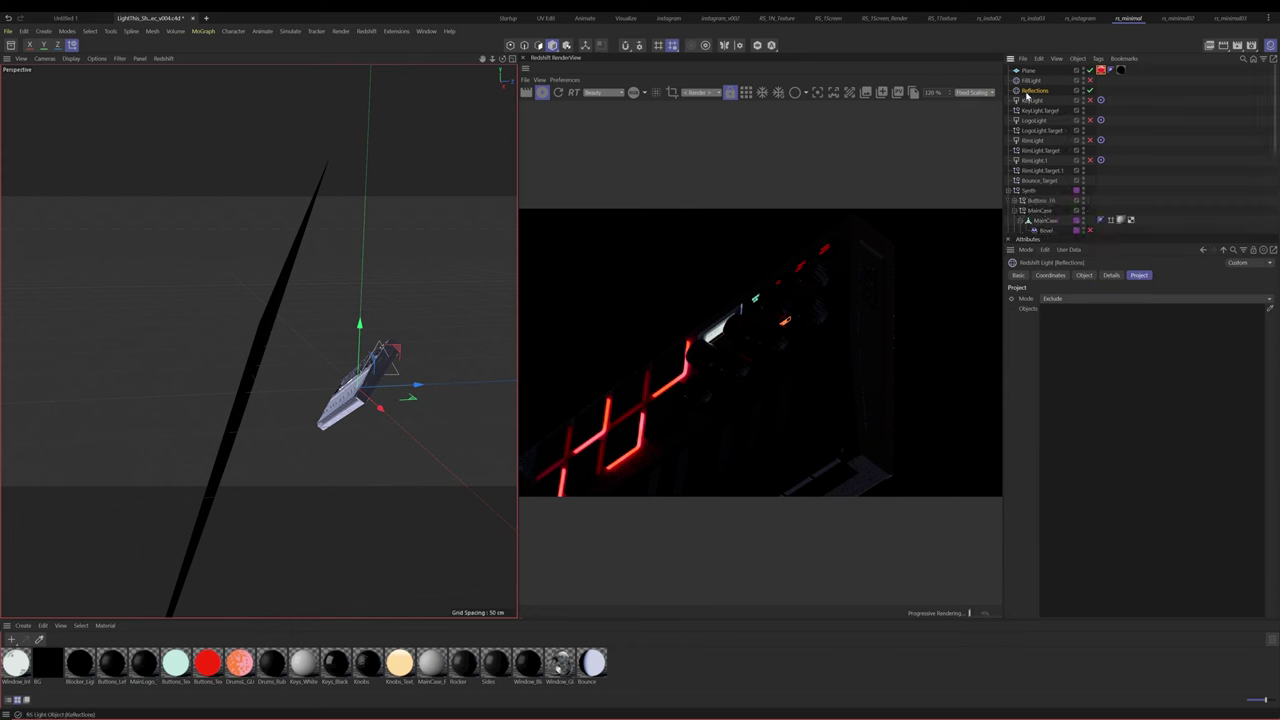
pyautogui.click(1084, 275)
pyautogui.click(1050, 275)
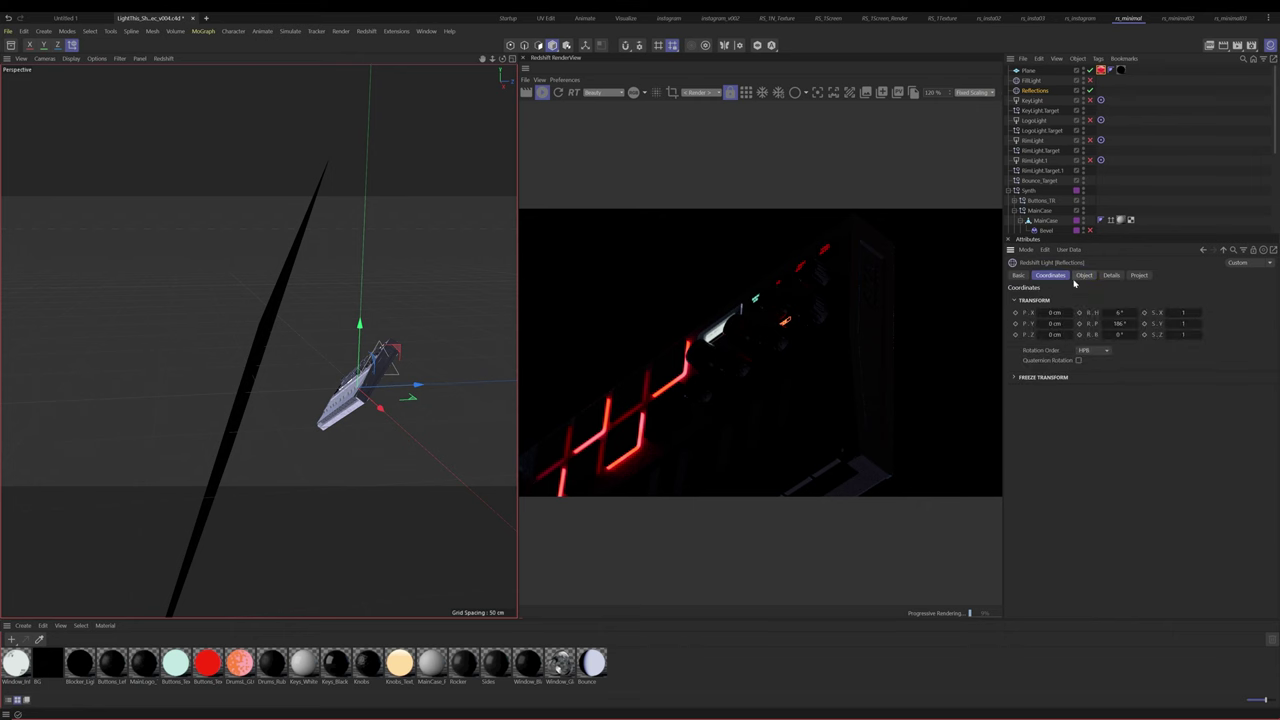
pyautogui.click(1120, 334)
pyautogui.press('Return')
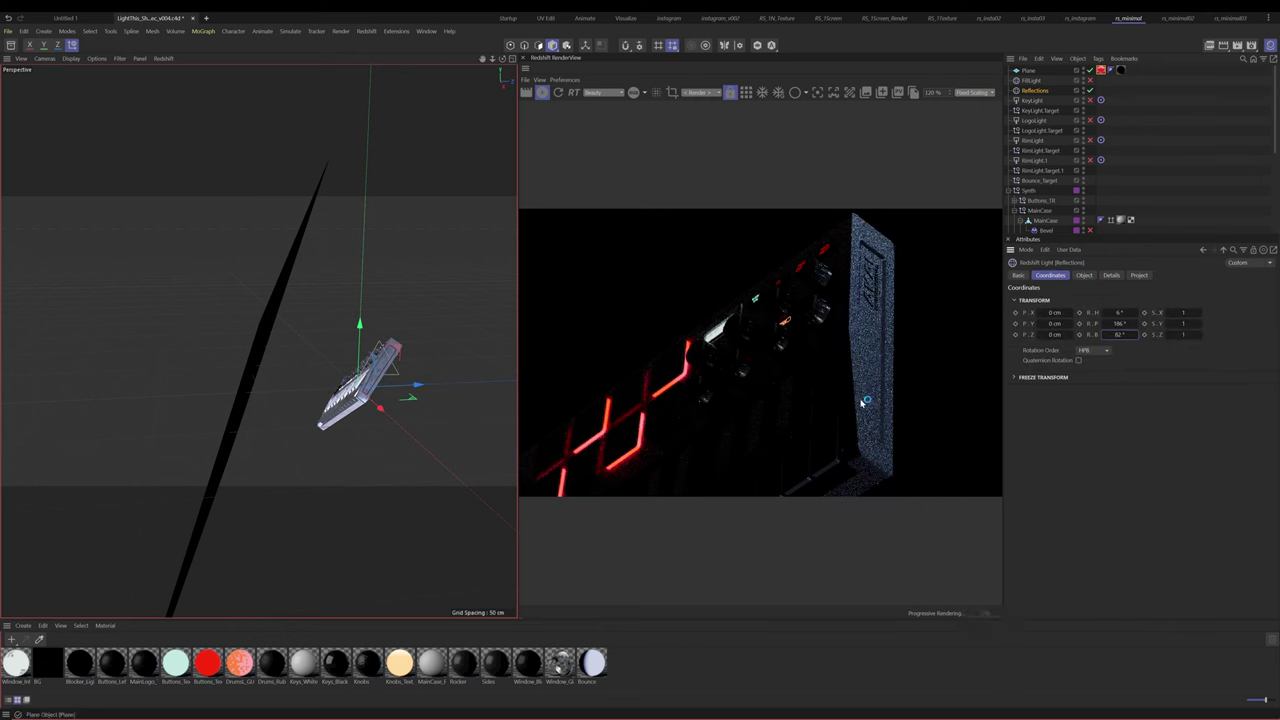
# Exclude the SideRight object from the Reflections light
pyautogui.click(1111, 275)
pyautogui.click(1139, 275)
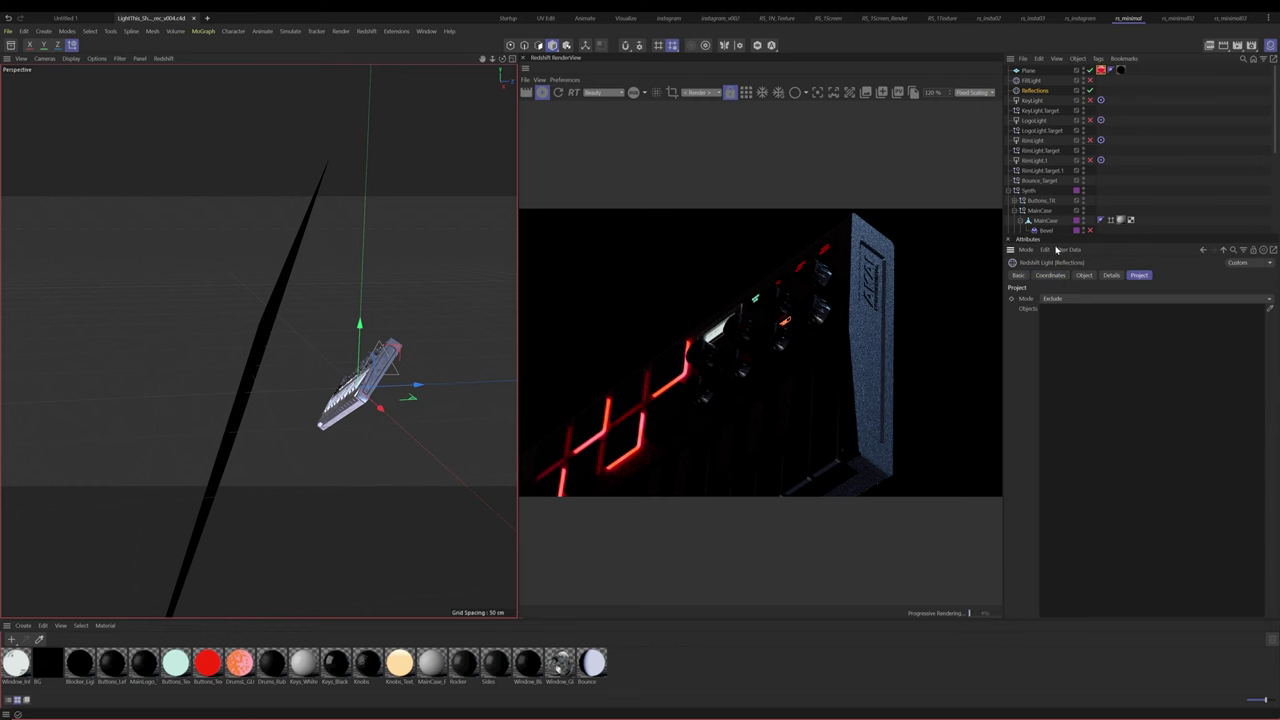
pyautogui.moveTo(1058, 234); pyautogui.dragTo(1147, 441)
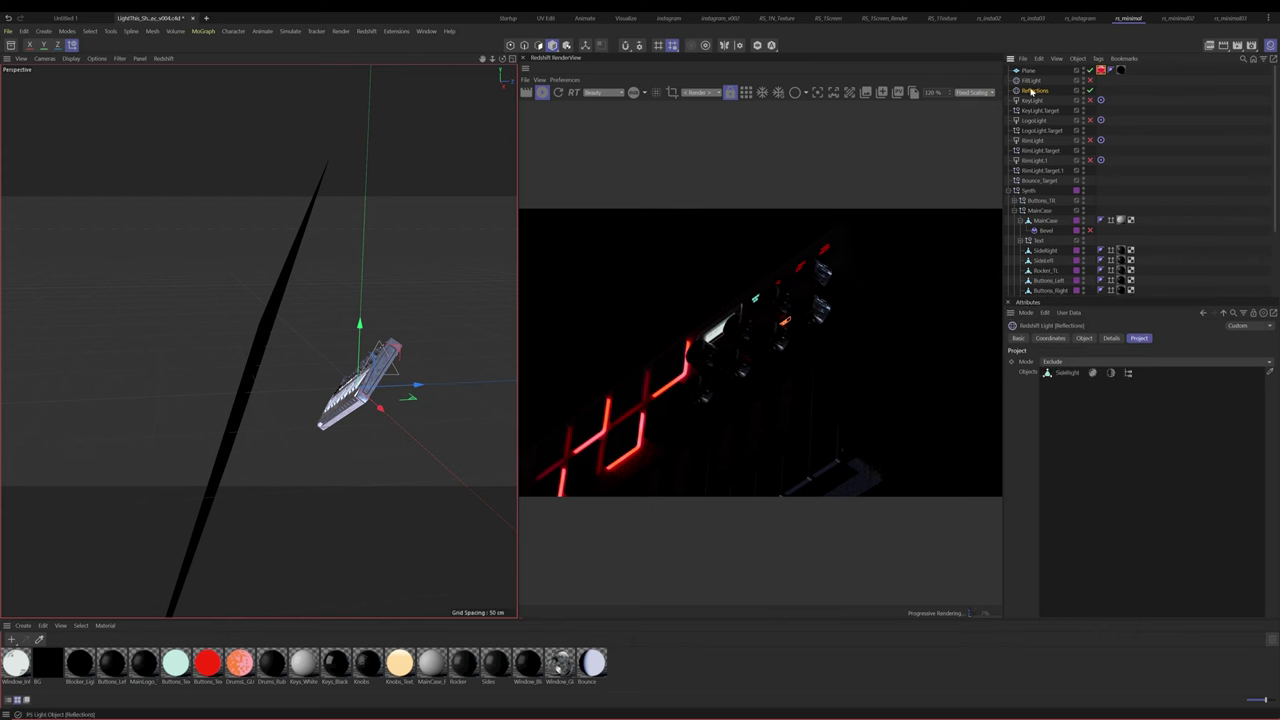
# Check the render with the Reflections intensity at 0, undo that change and collapse the Synth hierarchy
pyautogui.click(1084, 338)
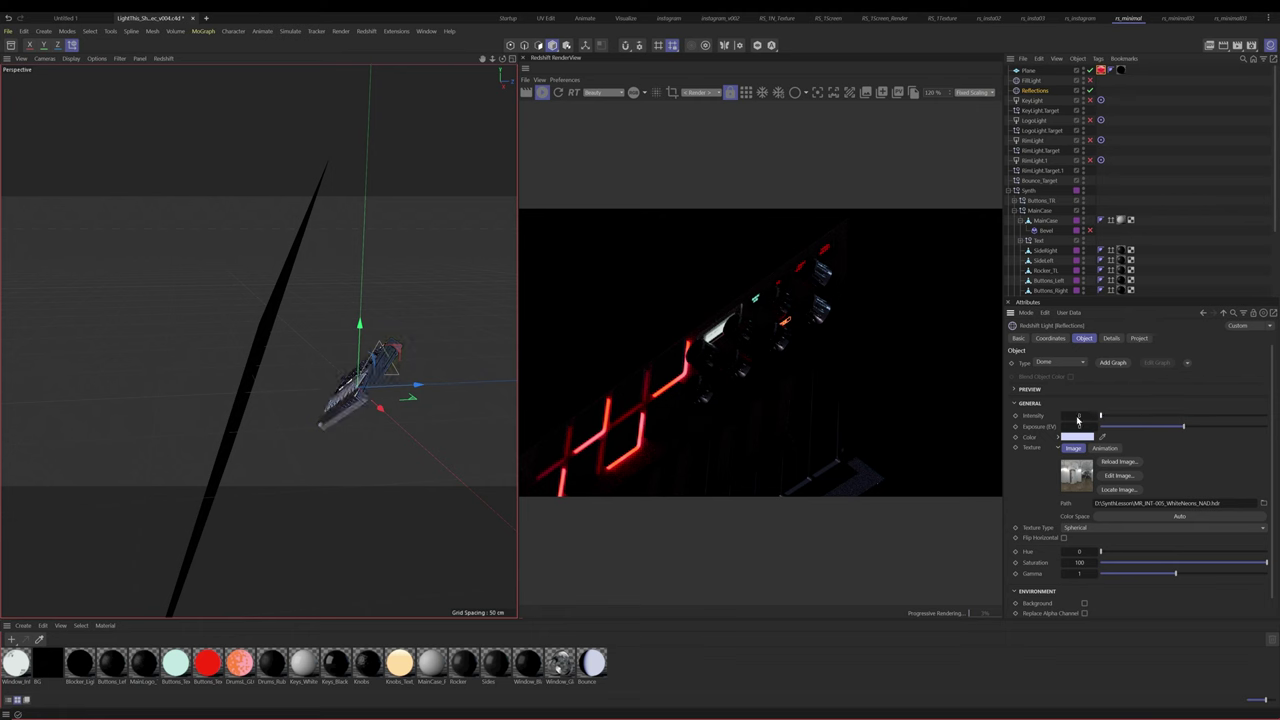
pyautogui.hotkey('ctrl', 'z')
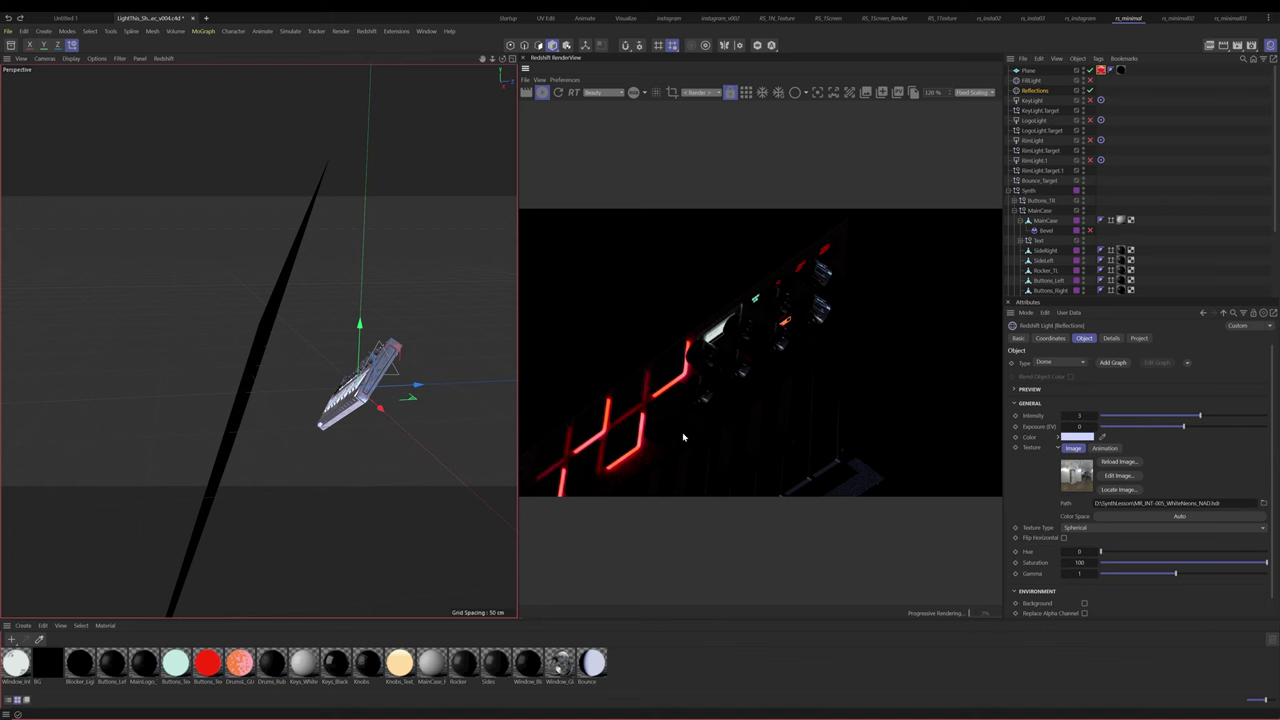
pyautogui.click(1008, 191)
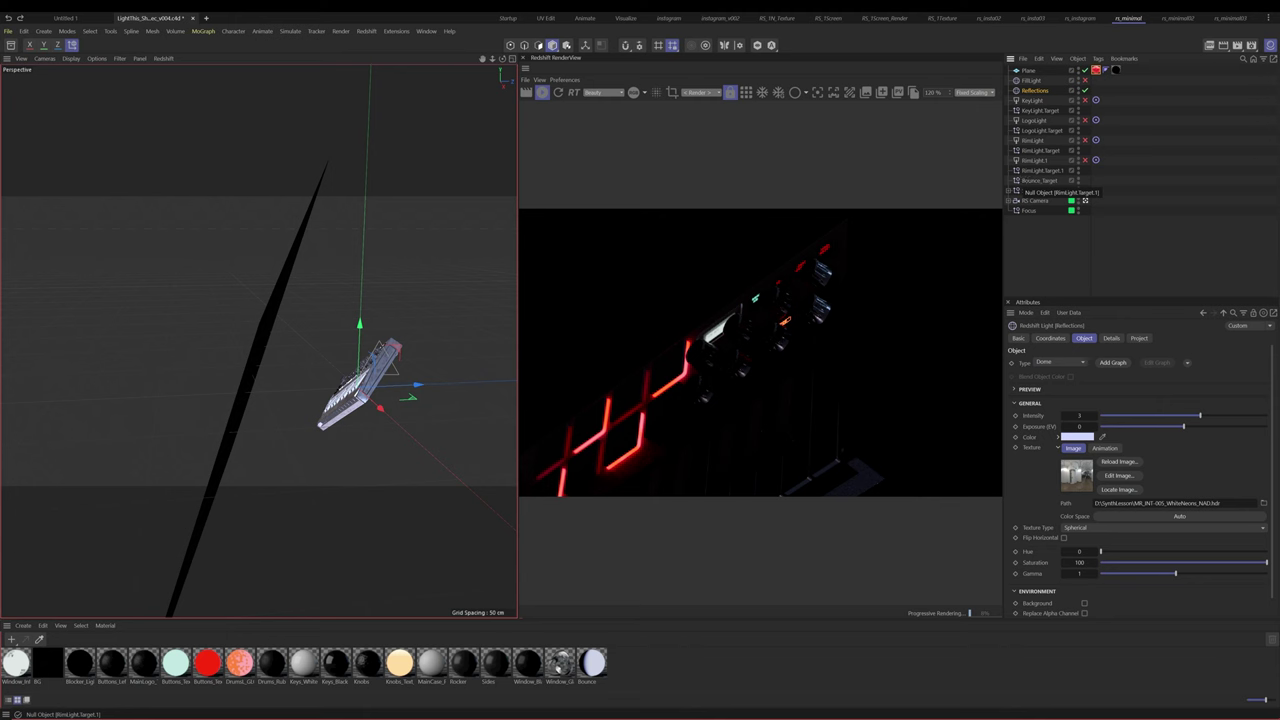
# Turn KeyLight back on and compare the render with and without clay mode, leaving clay mode on
pyautogui.click(1084, 100)
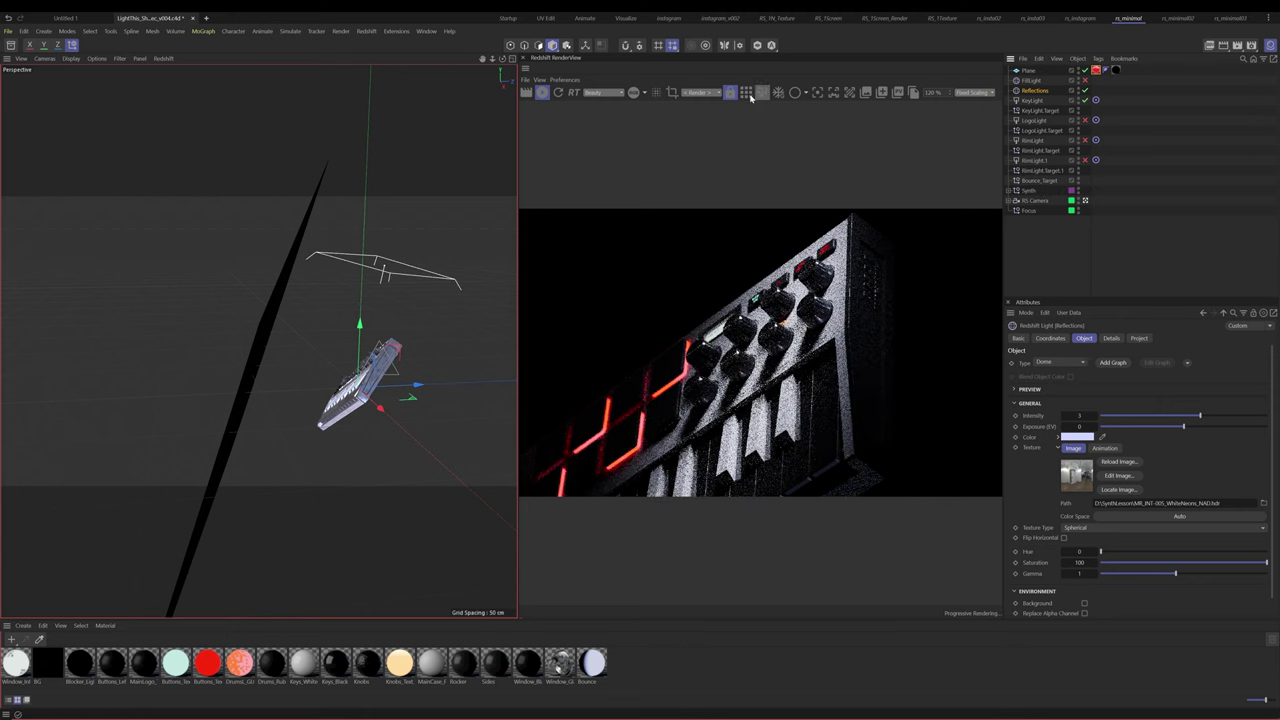
pyautogui.click(795, 92)
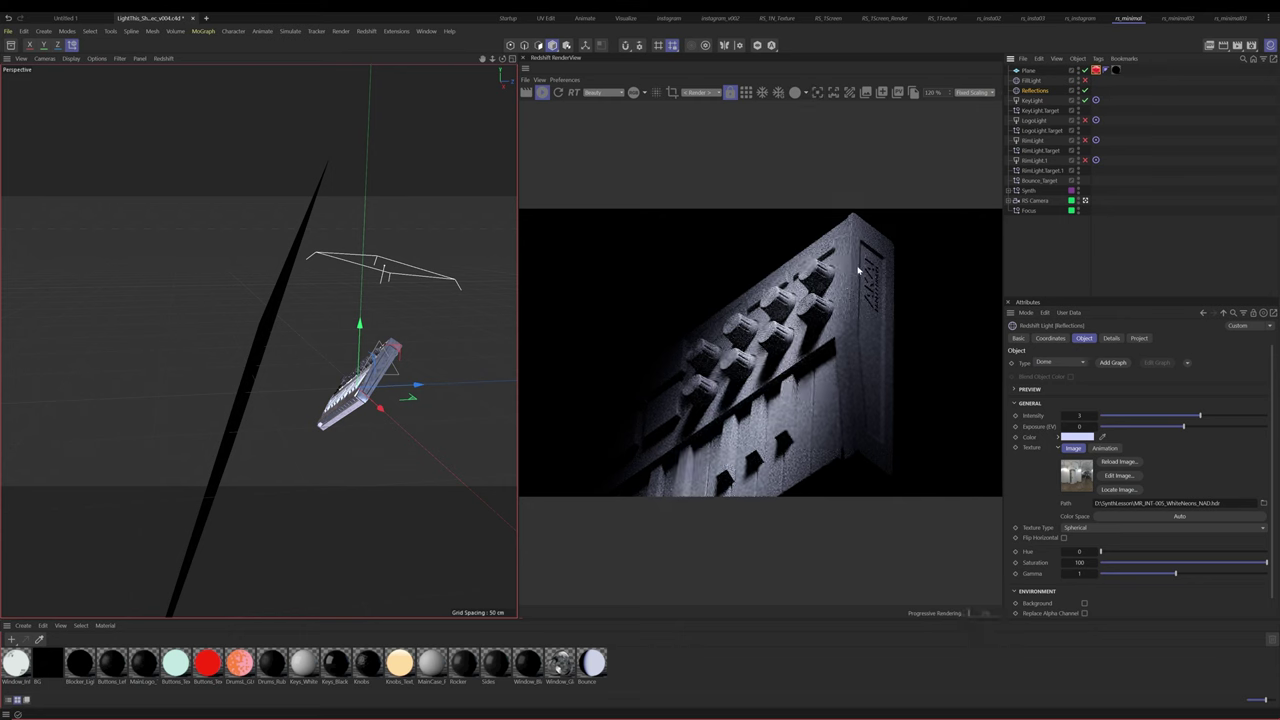
pyautogui.click(795, 93)
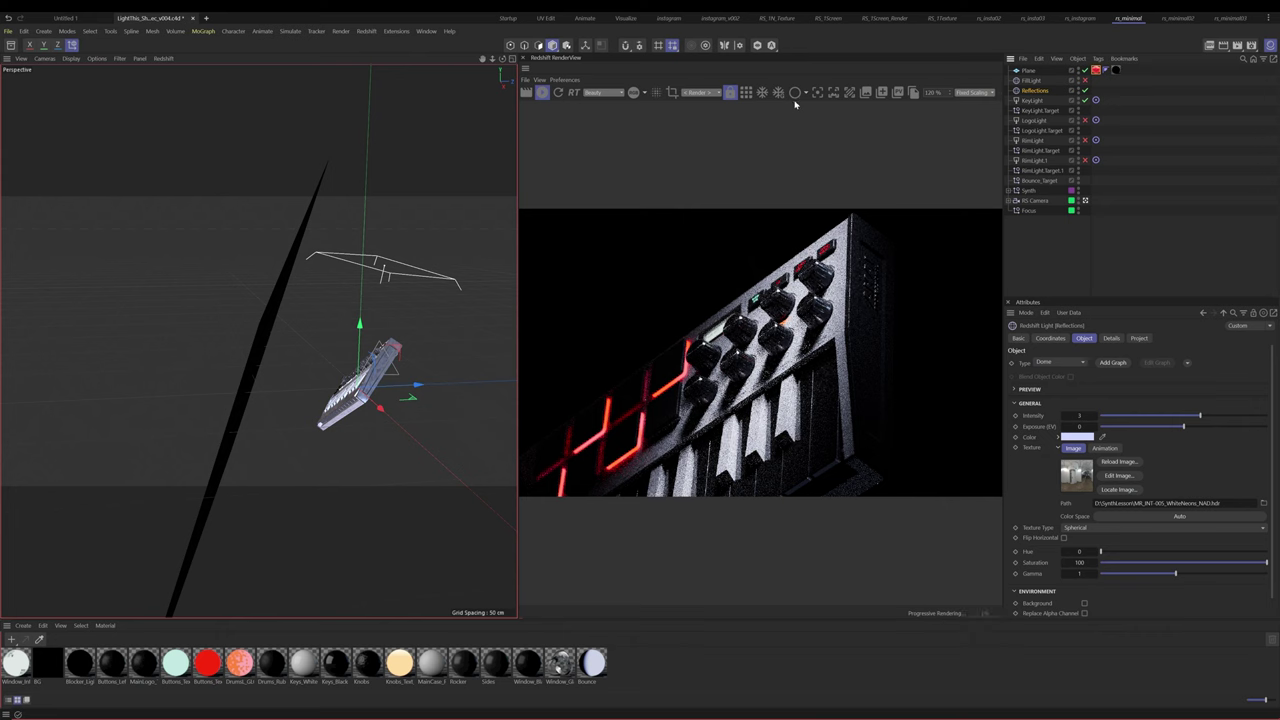
pyautogui.click(795, 93)
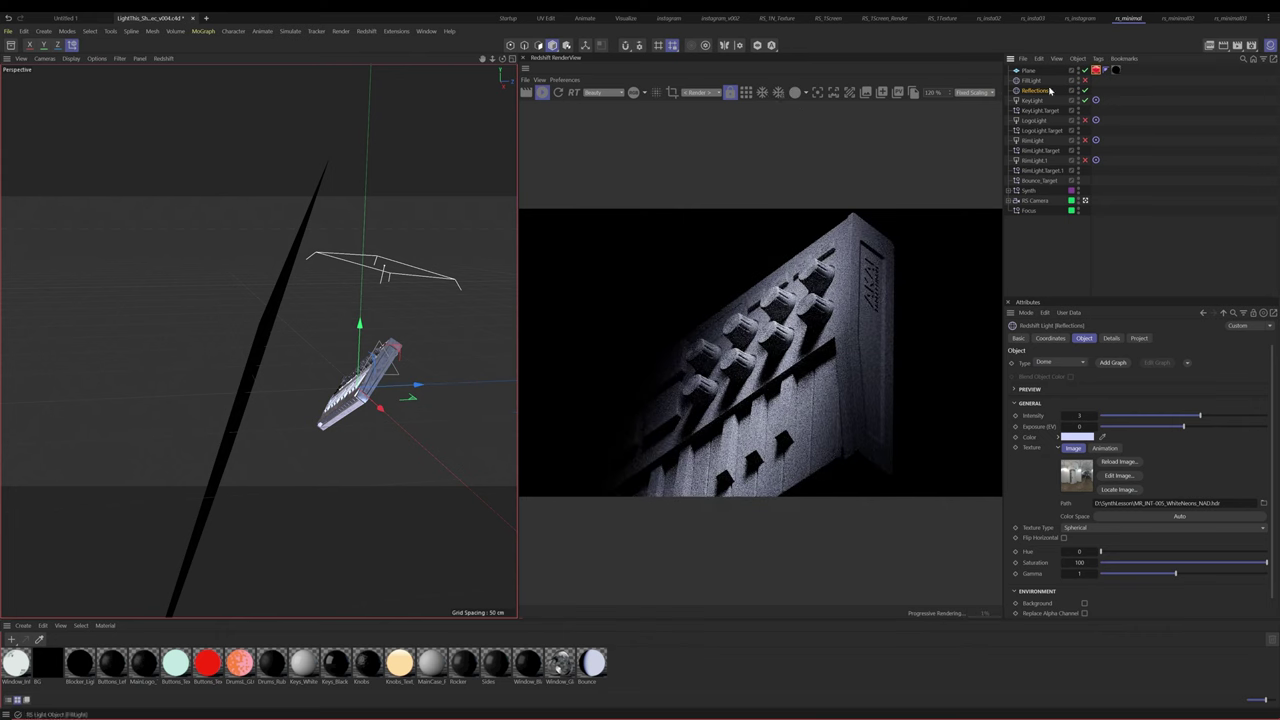
# Turn LogoLight, both rim lights and FillLight back on, and return the render from clay mode to full materials
pyautogui.click(1085, 121)
pyautogui.click(1085, 161)
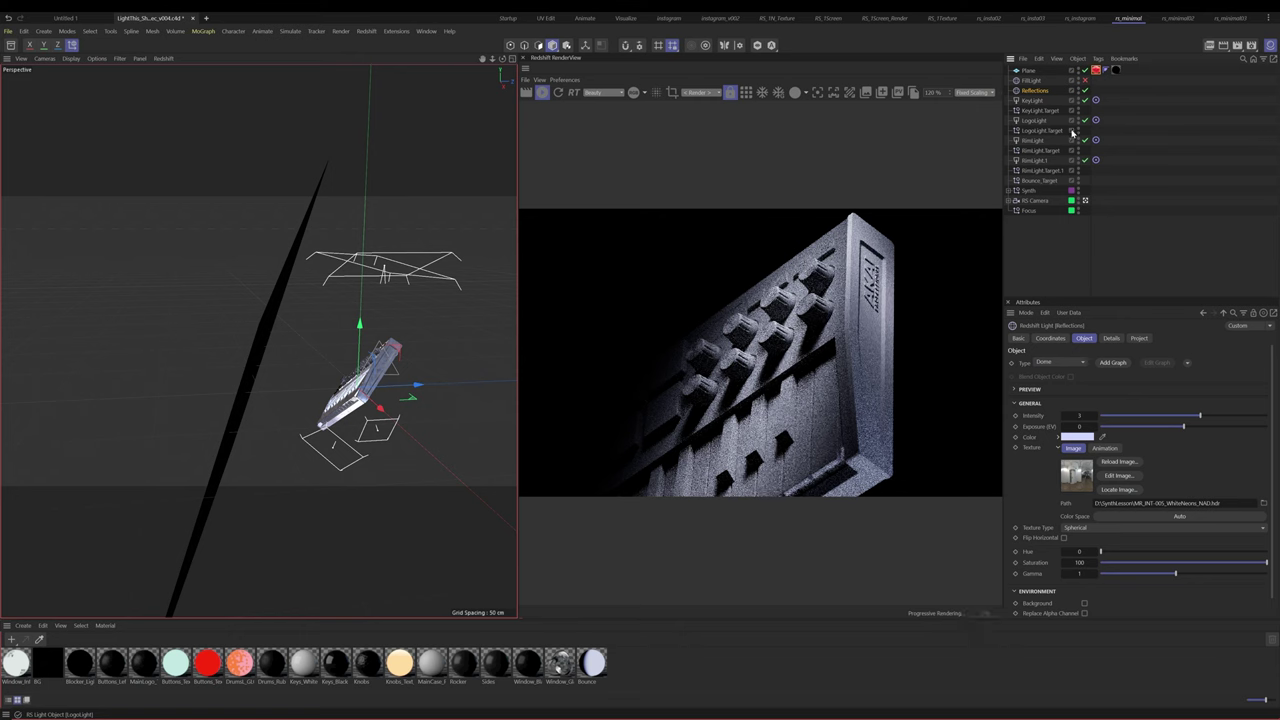
pyautogui.click(1085, 81)
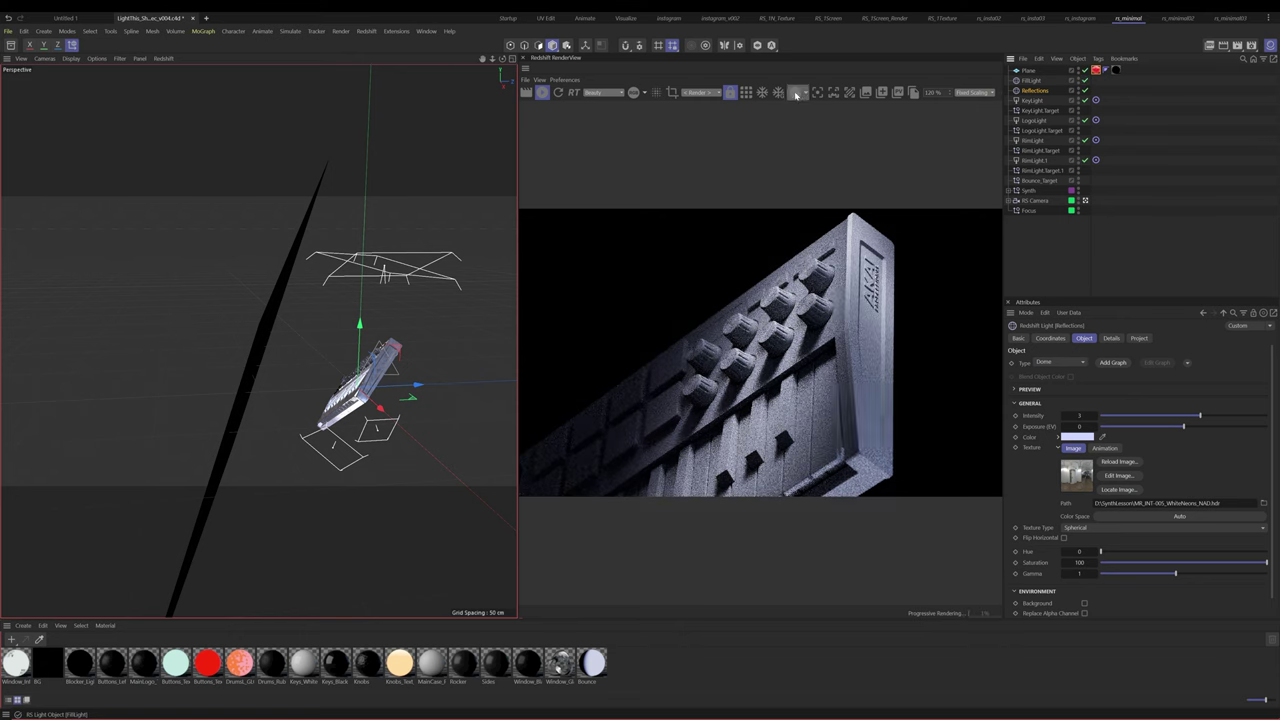
pyautogui.click(796, 93)
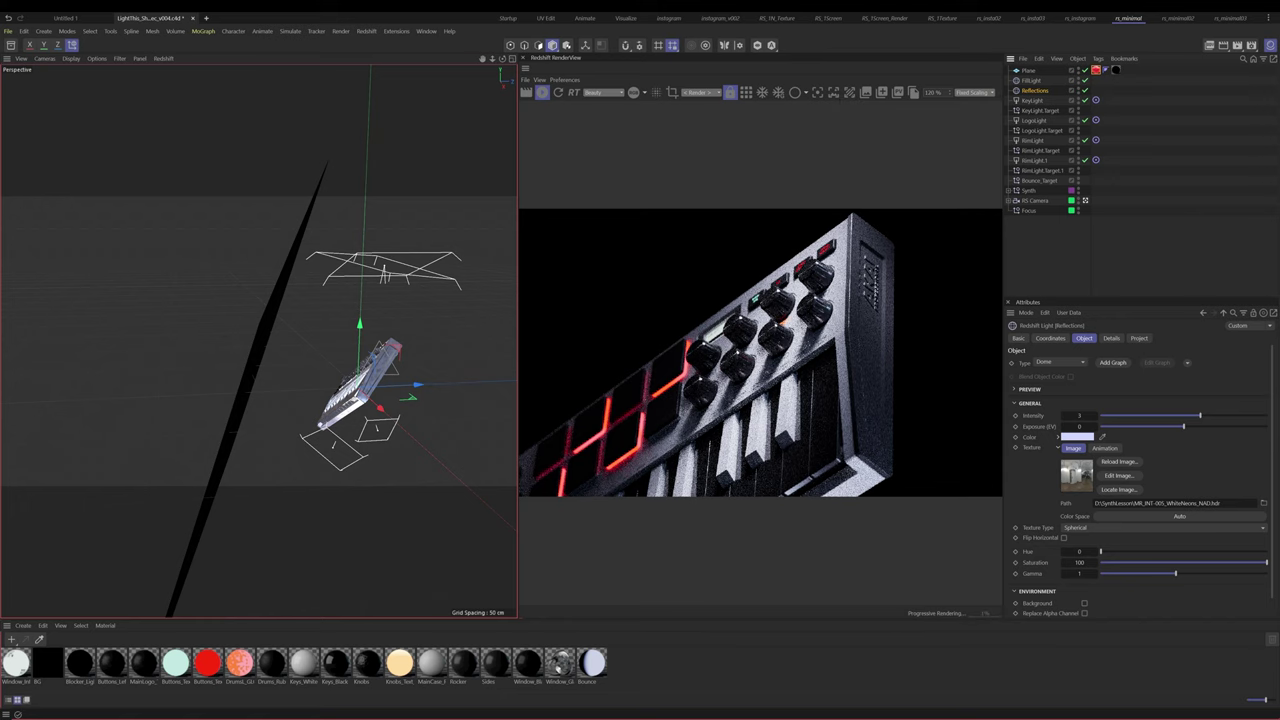
# Deselect all objects and bring the finished render's viewer window beside the live render for comparison
pyautogui.moveTo(1279, 340); pyautogui.dragTo(1279, 100)
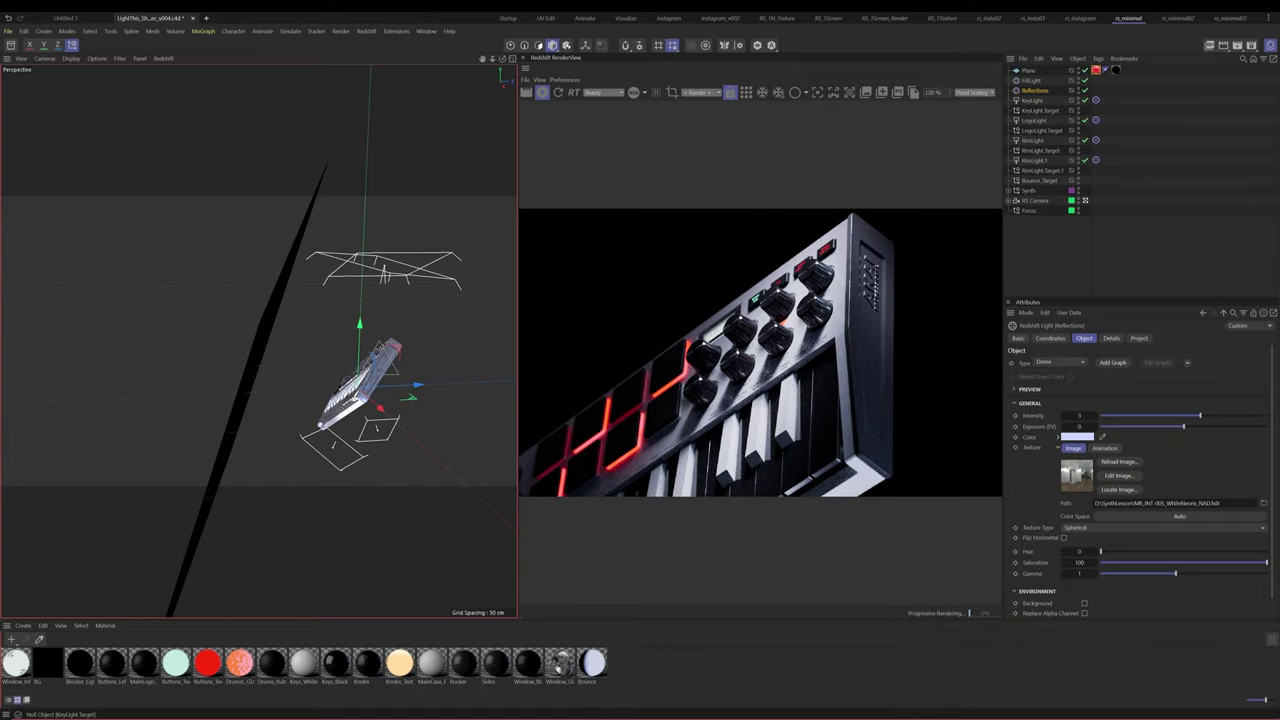
pyautogui.click(1051, 236)
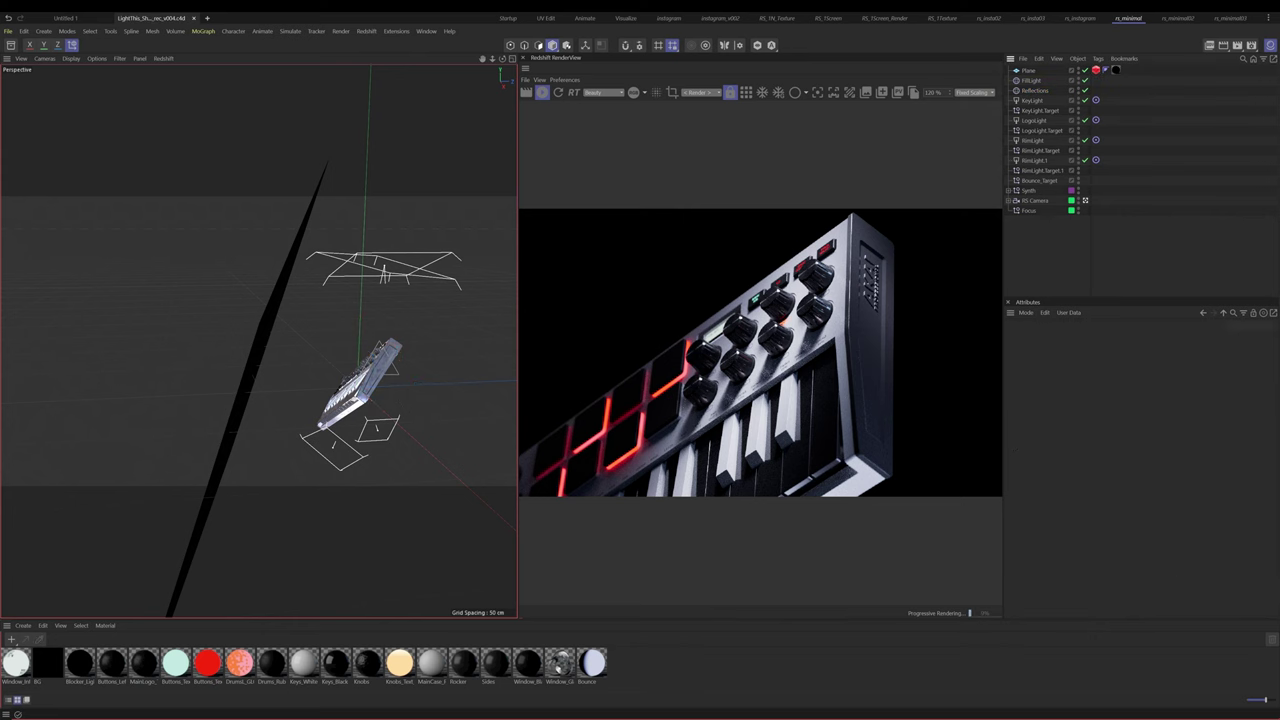
pyautogui.moveTo(420, 718); pyautogui.dragTo(175, 46)
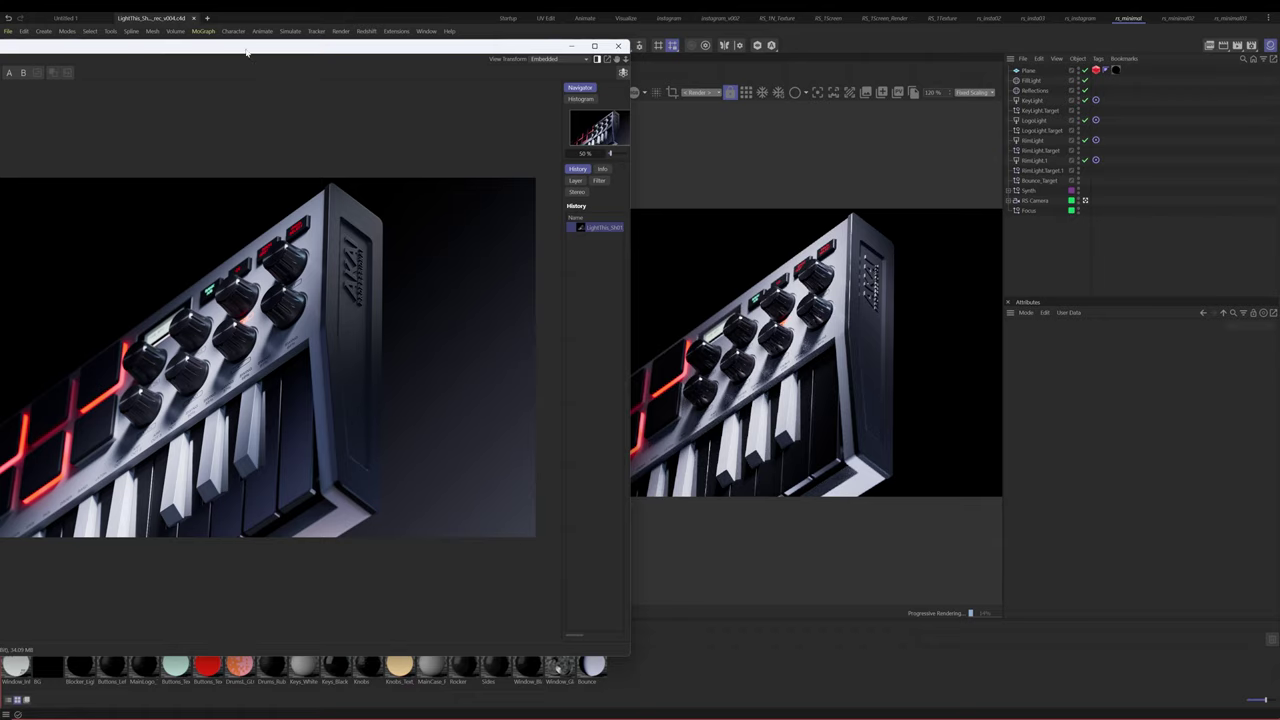
# Move the finished render's viewer aside, stop the live render and rename the black plane LightBLocker
pyautogui.moveTo(247, 52); pyautogui.dragTo(1279, 304)
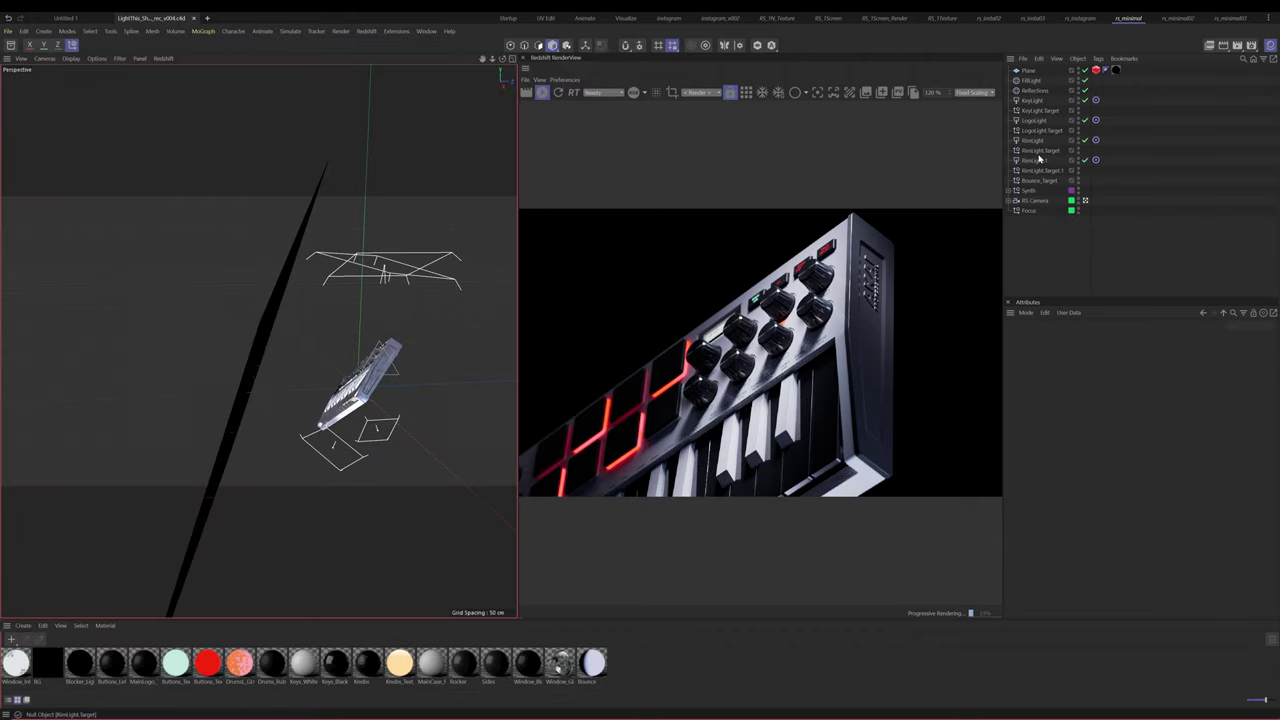
pyautogui.click(540, 92)
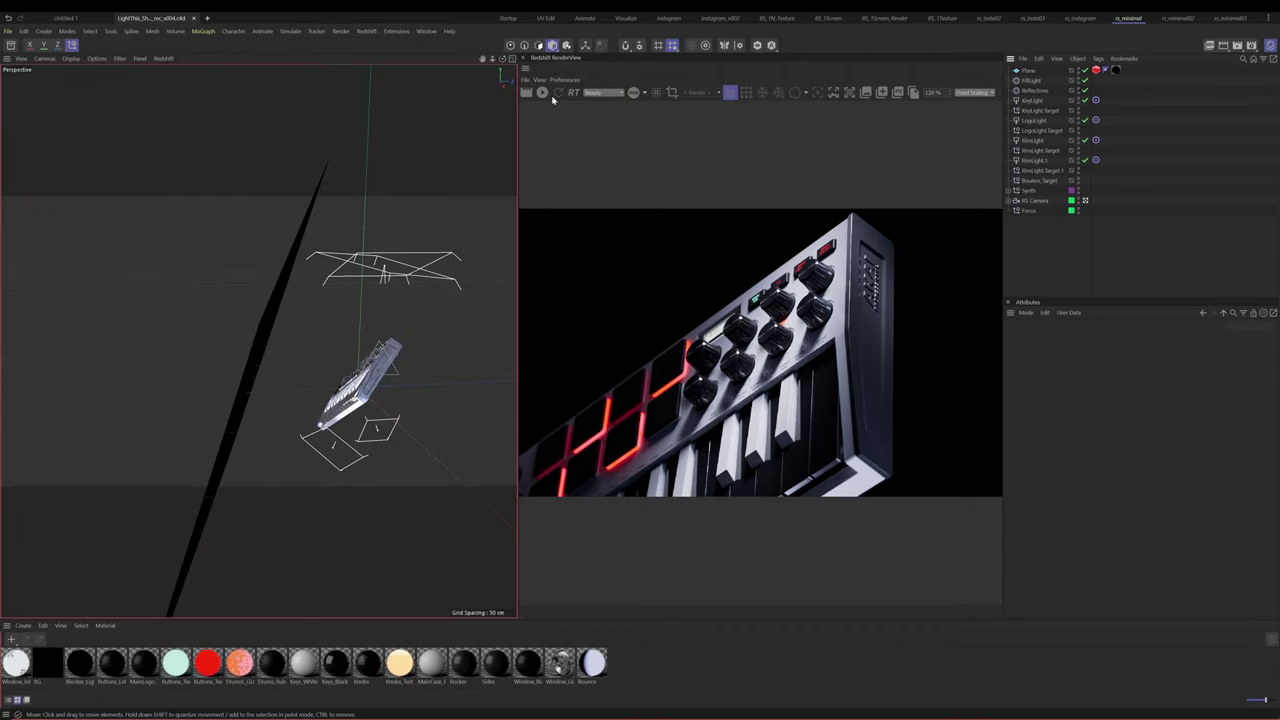
pyautogui.click(1032, 70)
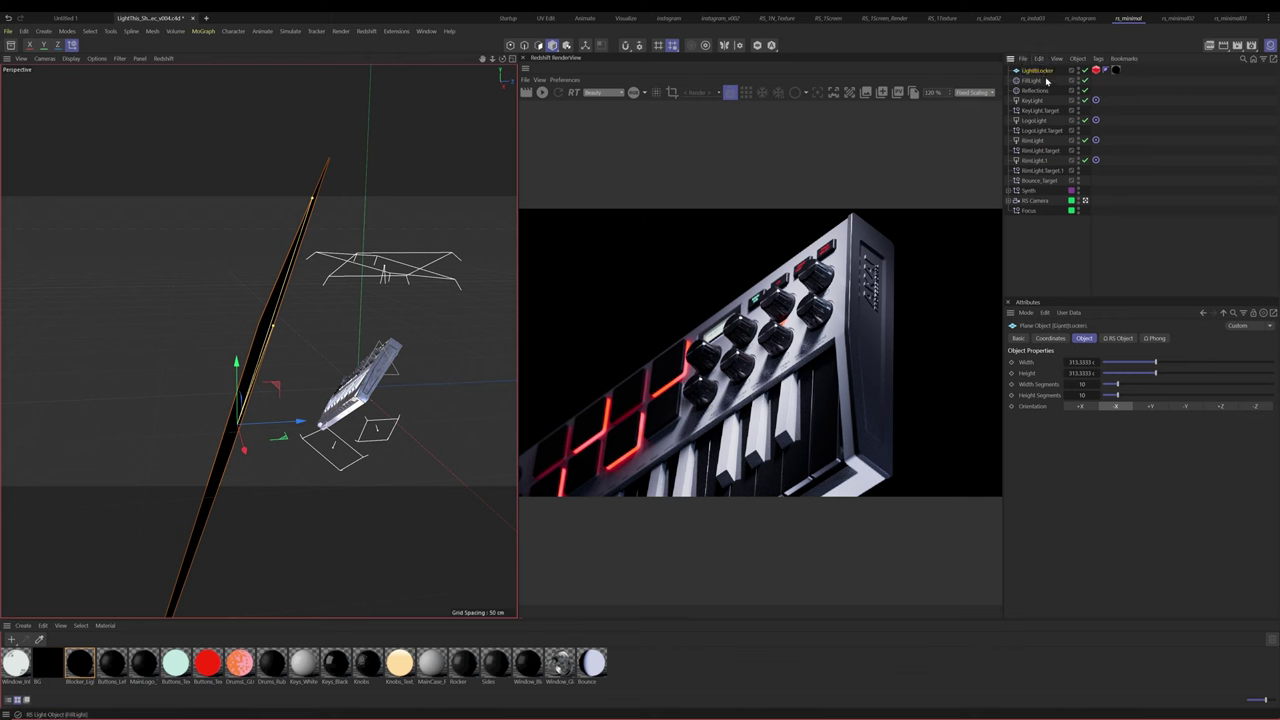
# Duplicate the LightBLocker plane and name the copy BounceCard
pyautogui.keyDown('ctrl'); pyautogui.moveTo(1038, 72); pyautogui.dragTo(1038, 82); pyautogui.keyUp('ctrl')
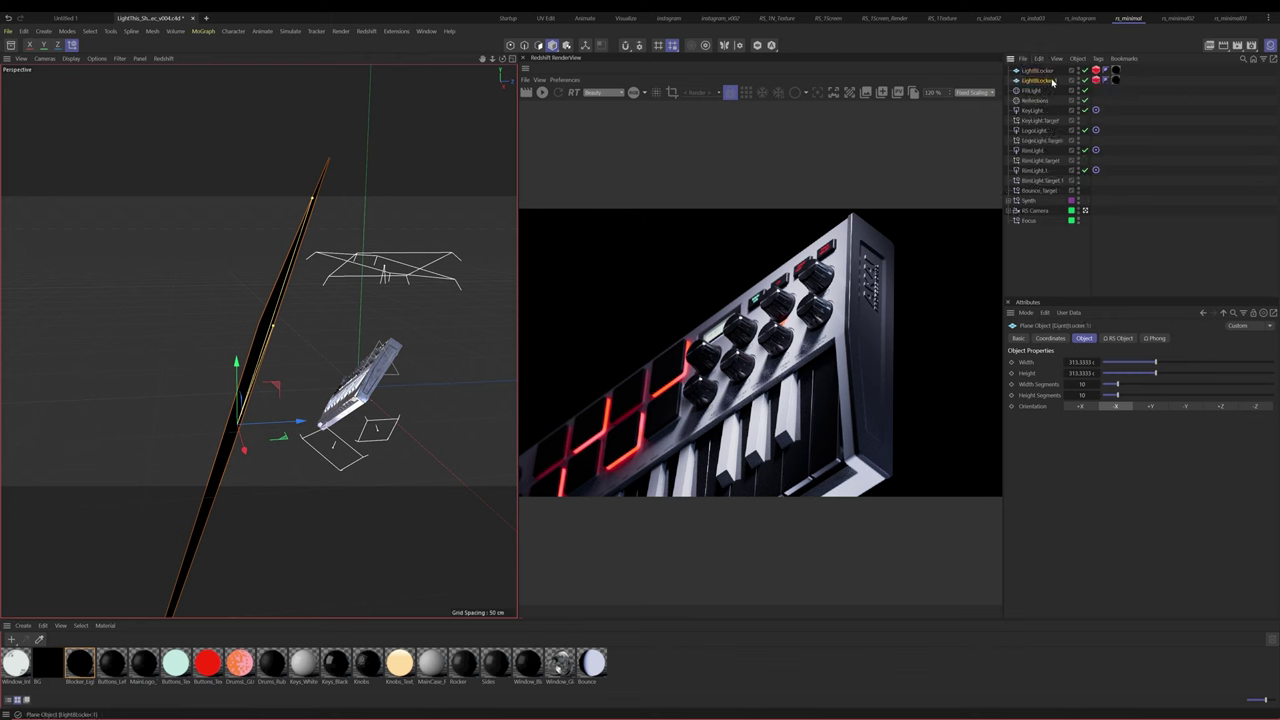
pyautogui.doubleClick(1036, 80)
pyautogui.write('BounceCard')
pyautogui.press('Return')
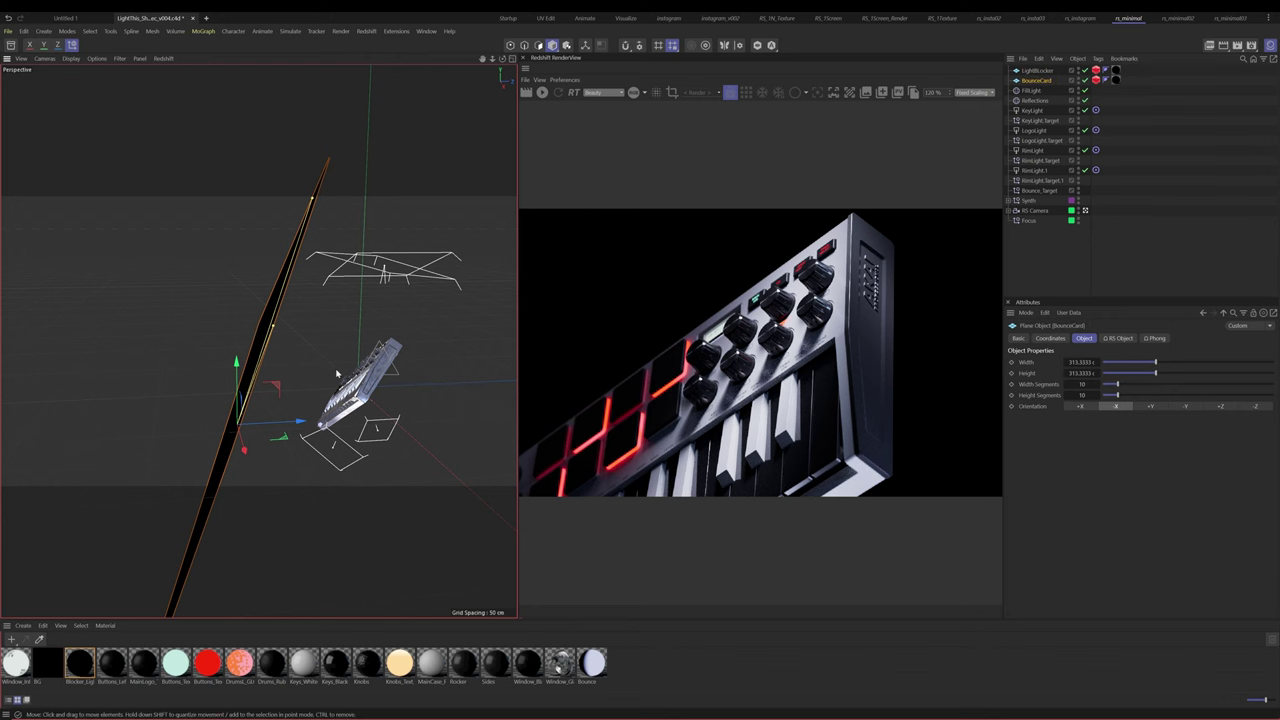
pyautogui.keyDown('alt'); pyautogui.moveTo(338, 374); pyautogui.dragTo(285, 392); pyautogui.keyUp('alt')
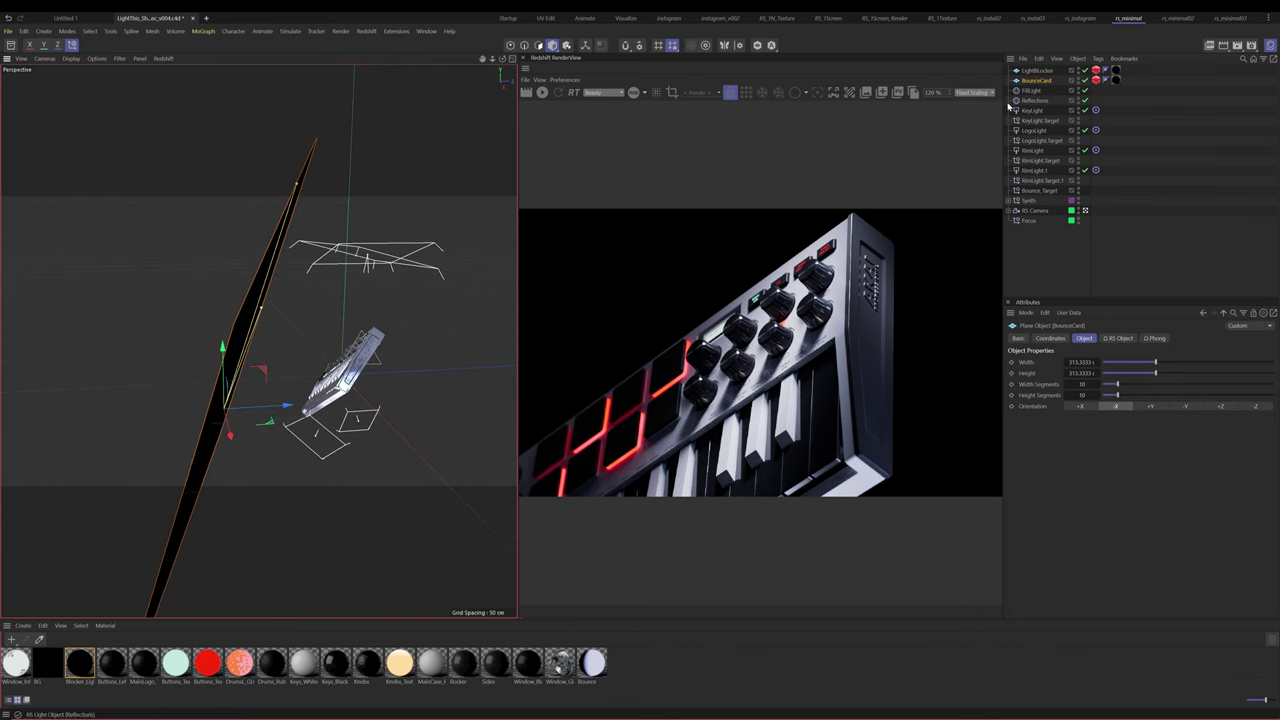
# Examine the Bounce material's ramp-to-emission node setup and the FillLight dome's settings
pyautogui.doubleClick(592, 663)
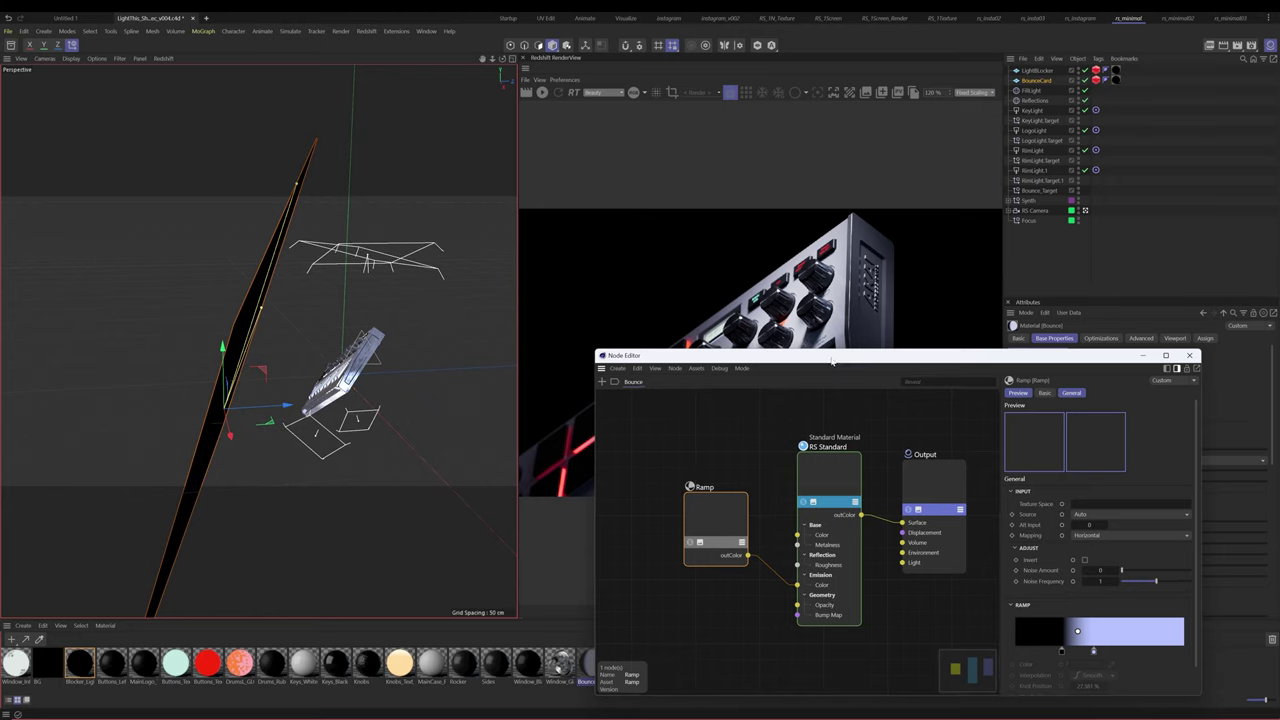
pyautogui.moveTo(831, 362); pyautogui.dragTo(515, 175)
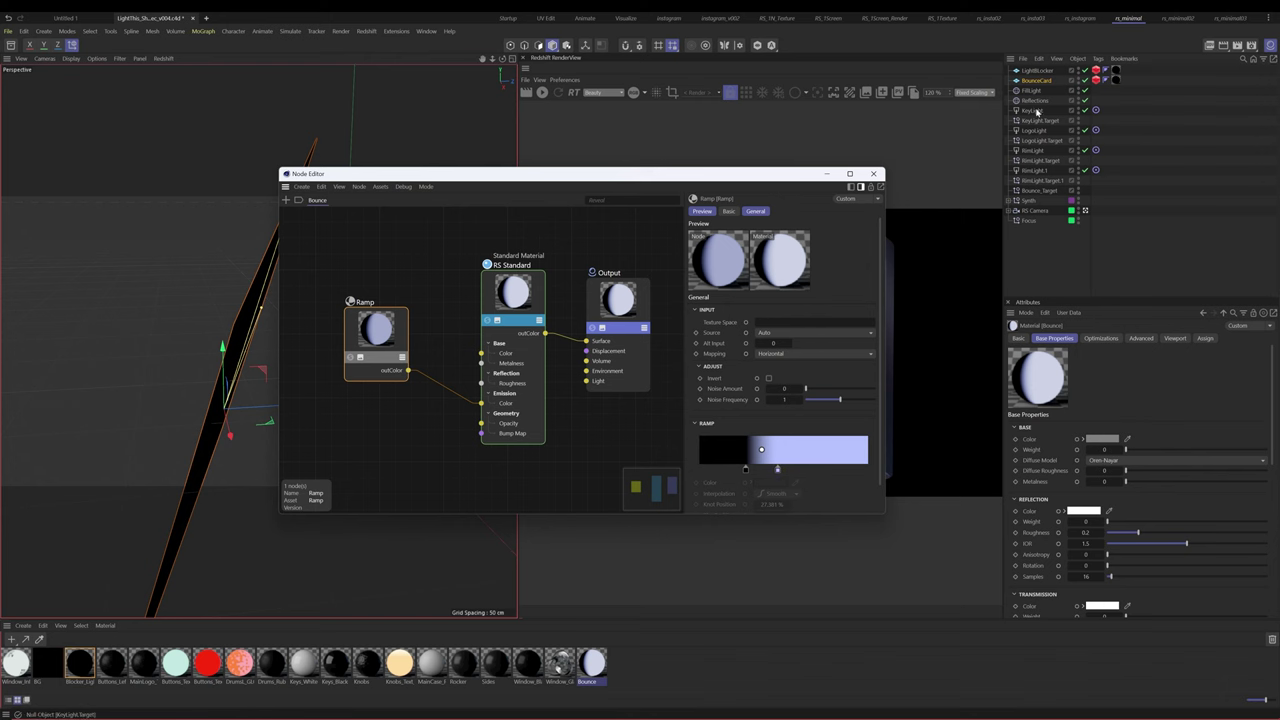
pyautogui.click(1032, 92)
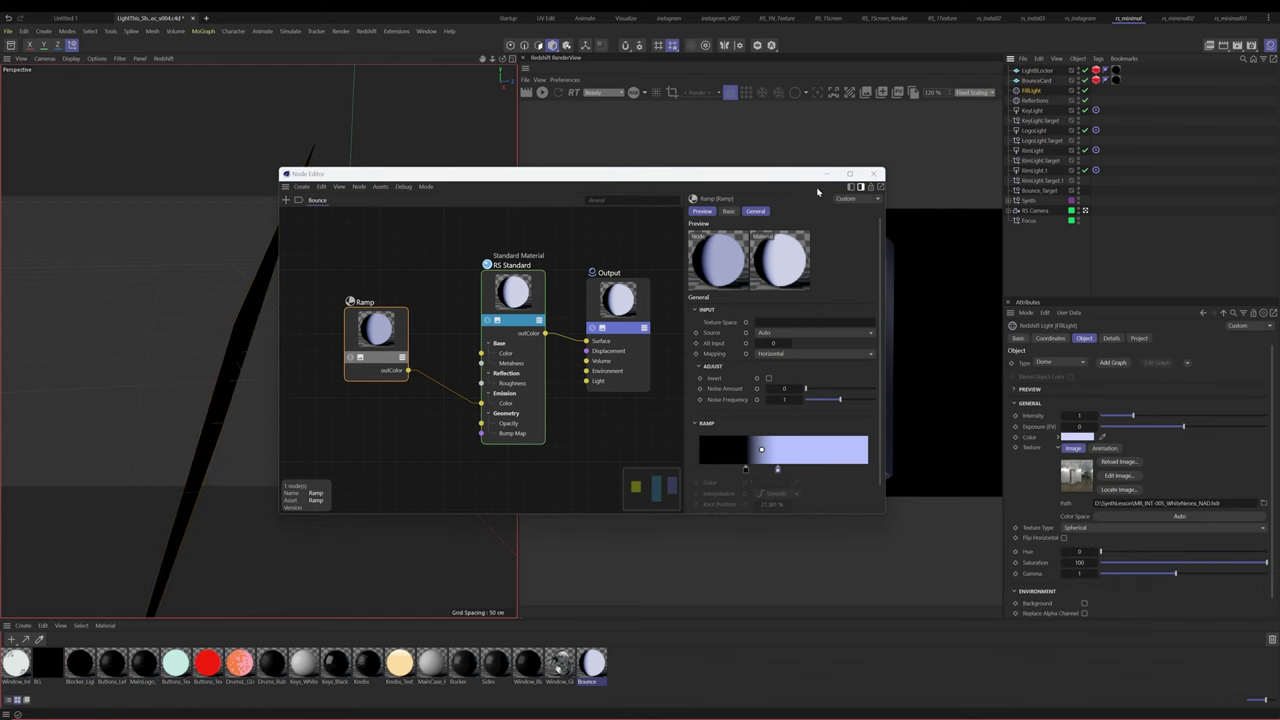
pyautogui.click(876, 173)
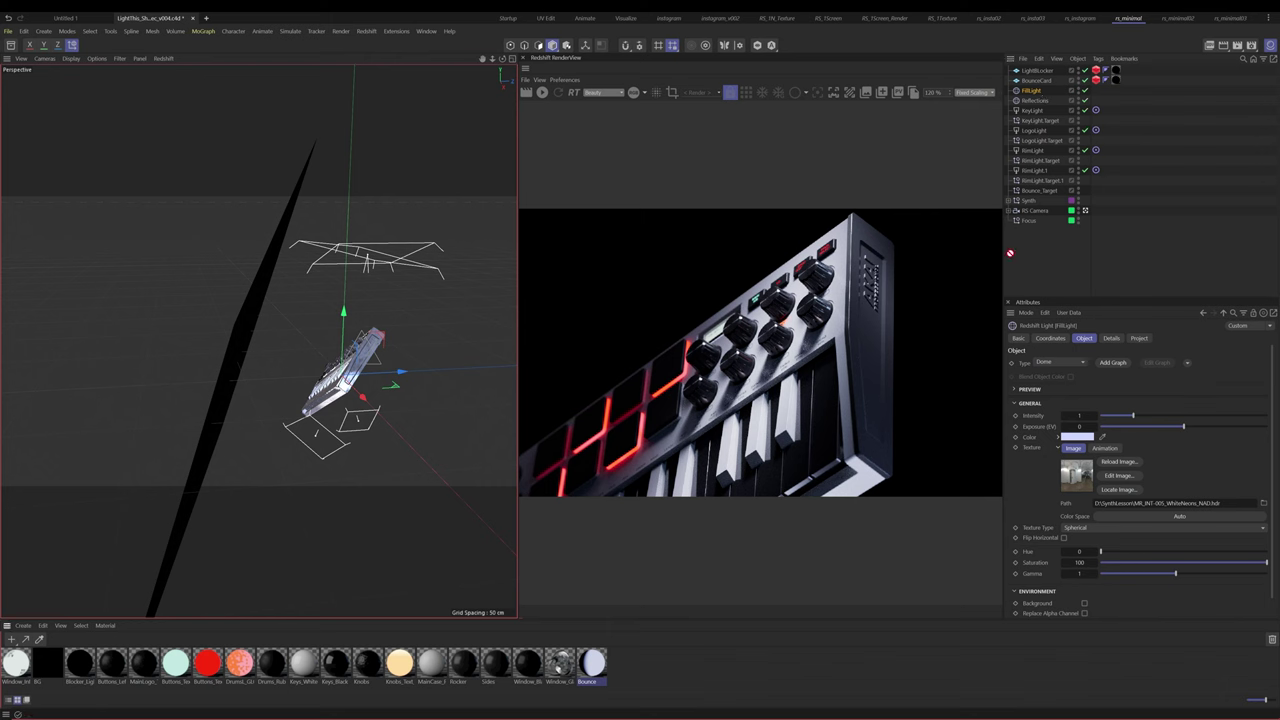
# Replace BounceCard's material with Bounce and restart the live render with all lights turned off
pyautogui.click(1116, 80)
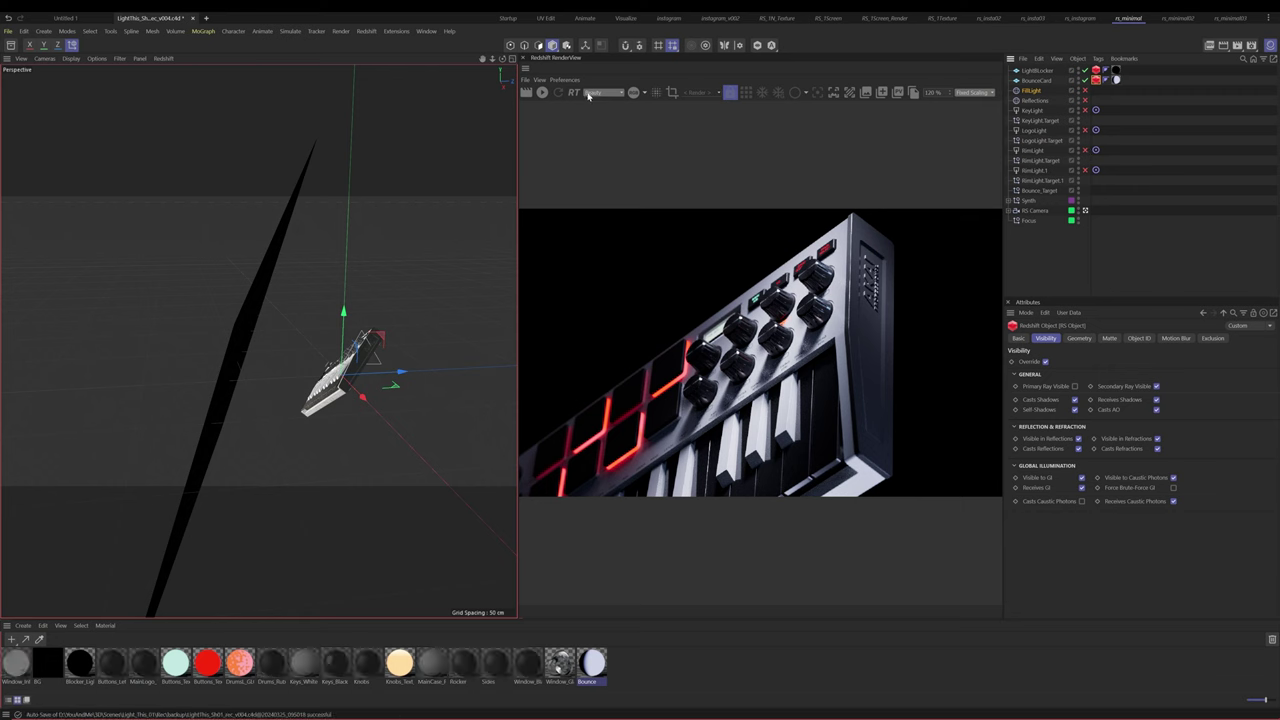
pyautogui.click(543, 93)
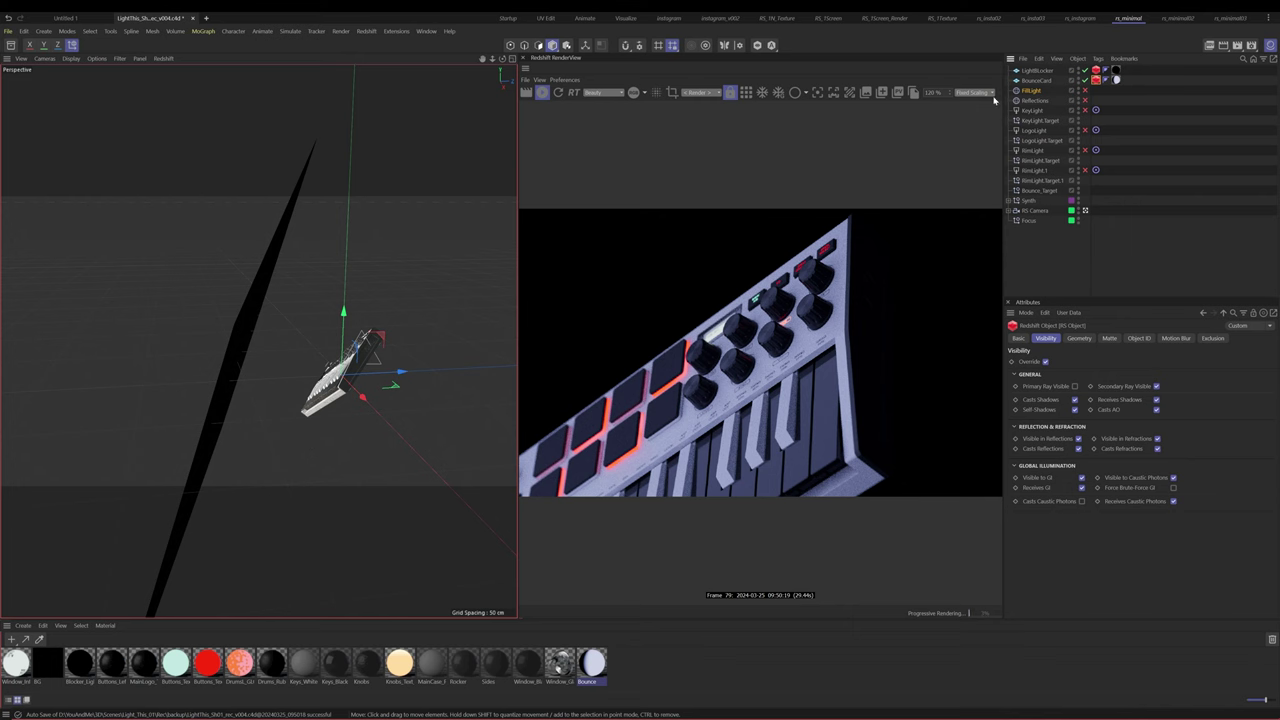
# Turn BounceCard off and back on to compare its contribution in the live render
pyautogui.click(1040, 81)
pyautogui.click(1085, 80)
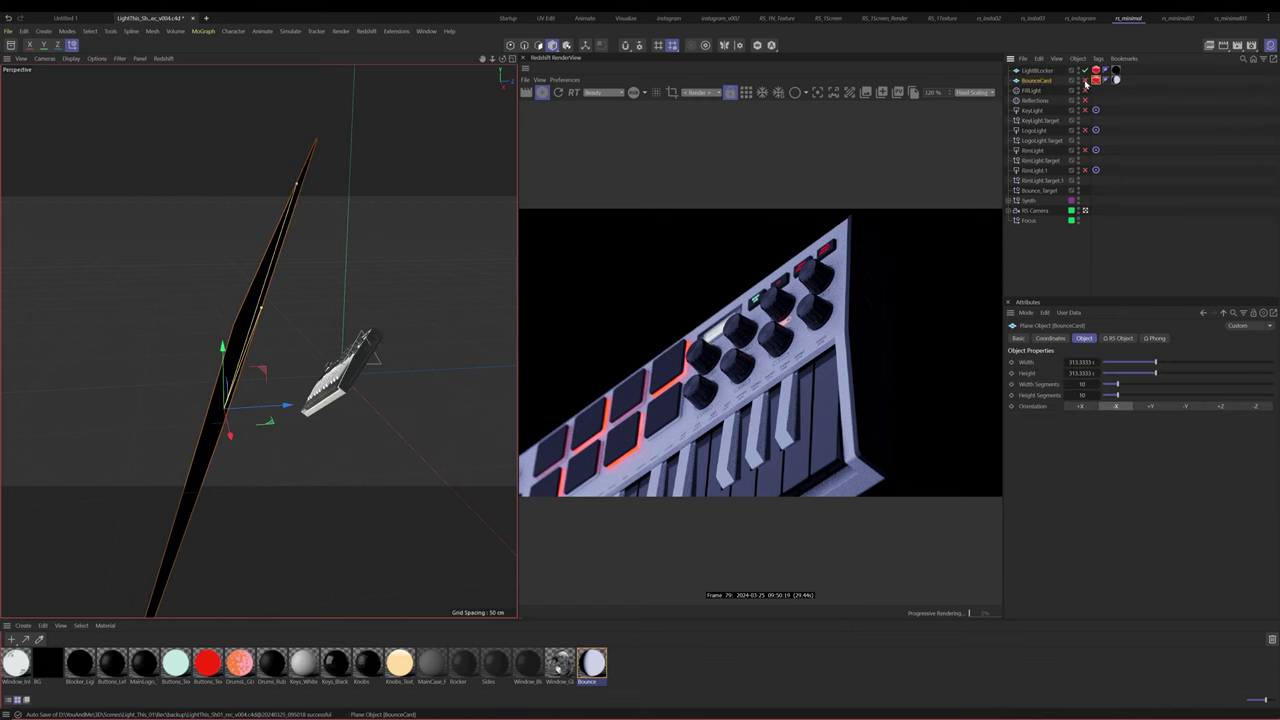
pyautogui.click(1085, 82)
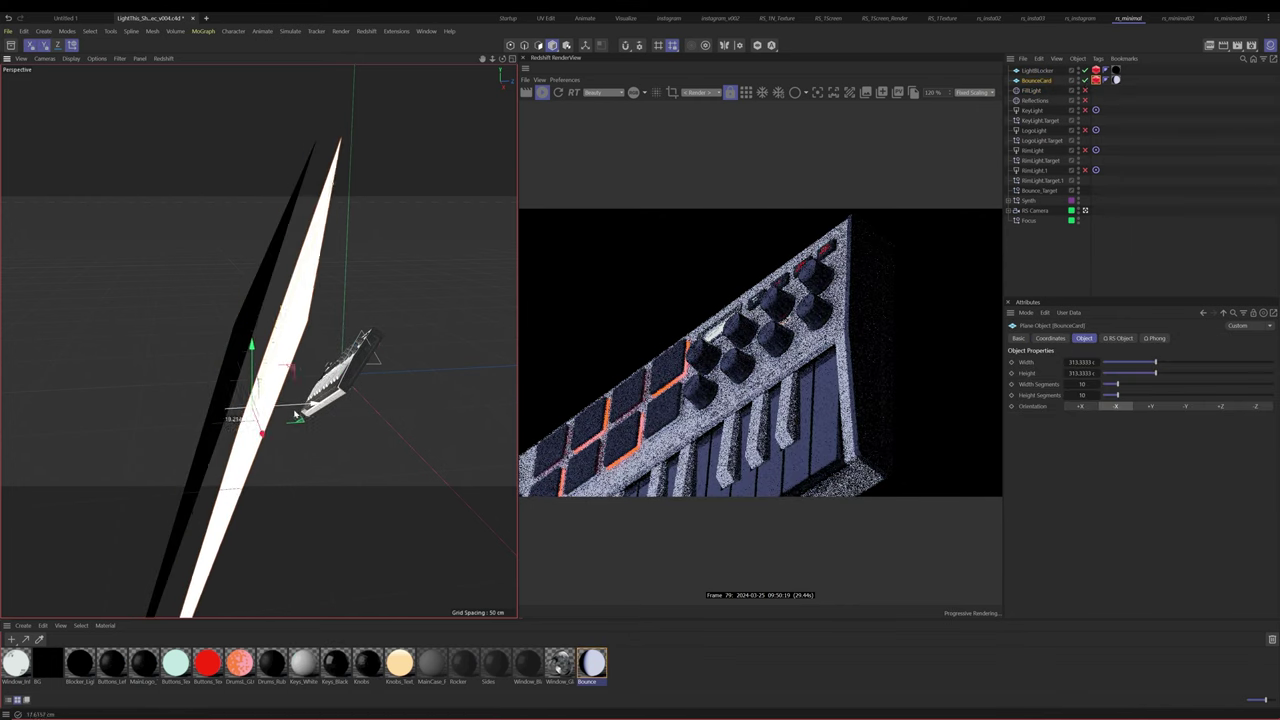
# Move BounceCard away from the black blocker plane toward the synth and scale it down
pyautogui.moveTo(295, 414); pyautogui.dragTo(300, 414)
pyautogui.press('t')
pyautogui.moveTo(222, 449); pyautogui.dragTo(106, 509)
pyautogui.keyDown('alt'); pyautogui.moveTo(206, 417); pyautogui.dragTo(244, 354); pyautogui.keyUp('alt')
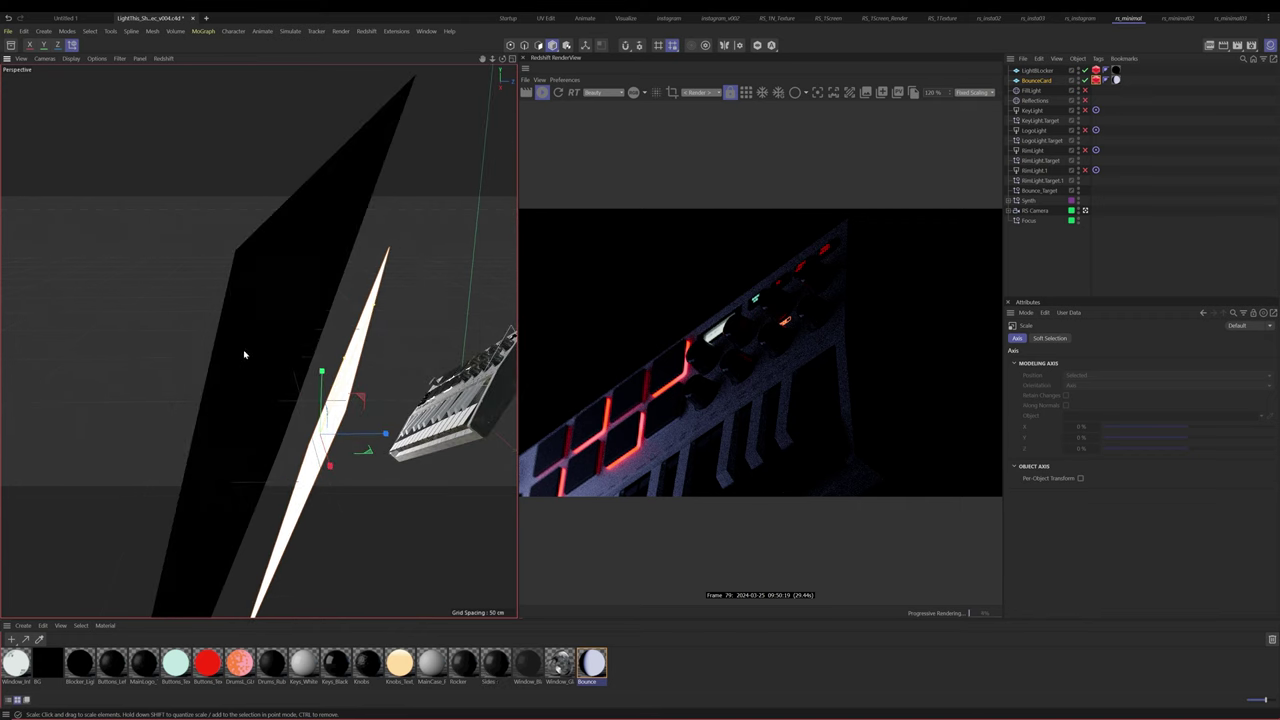
# Move BounceCard up and closer so that it sits just above the synth
pyautogui.press('e')
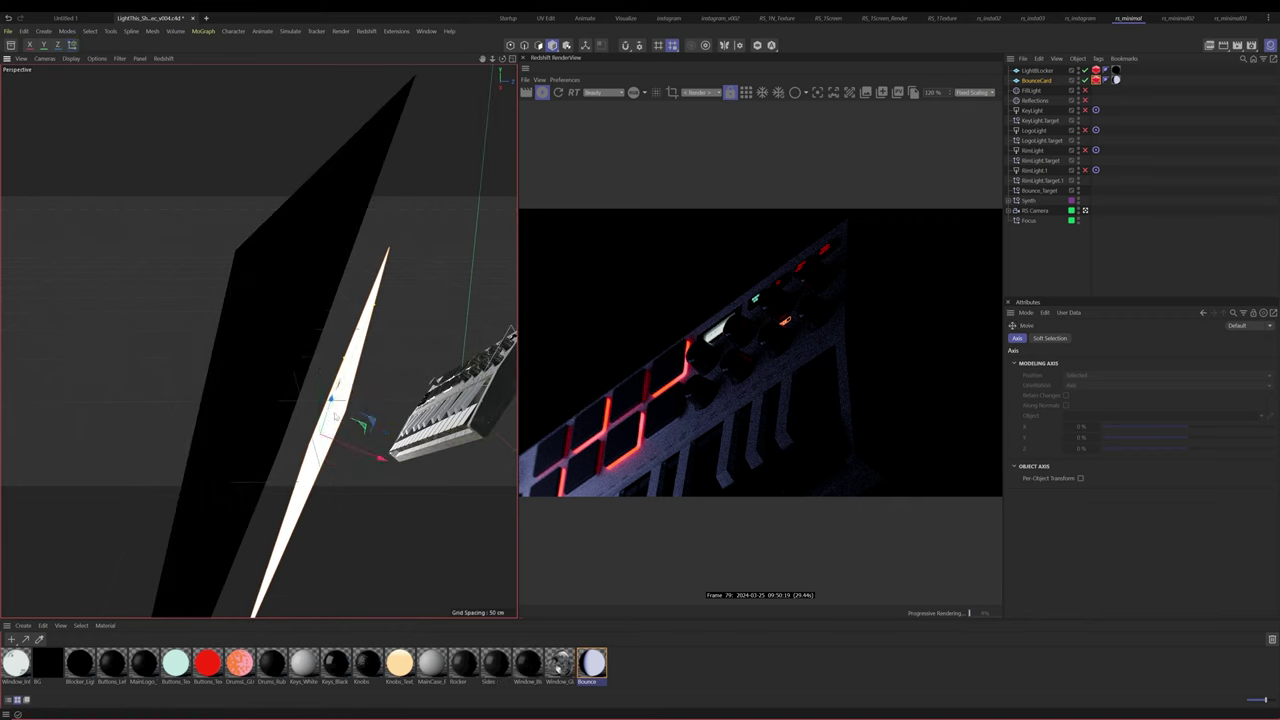
pyautogui.moveTo(358, 394); pyautogui.dragTo(320, 323)
pyautogui.moveTo(477, 214); pyautogui.dragTo(472, 281)
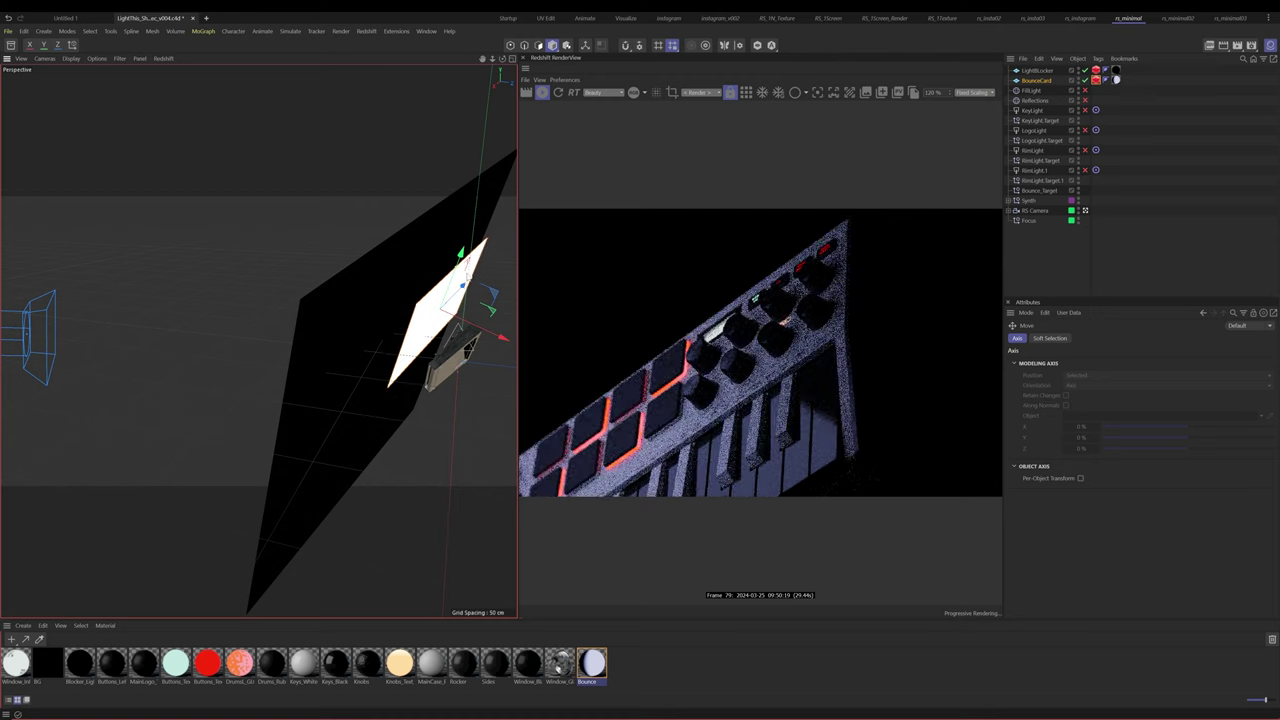
# Disable Visible to GI in BounceCard's Redshift Object tag and compare the render with the card off and on
pyautogui.click(1097, 80)
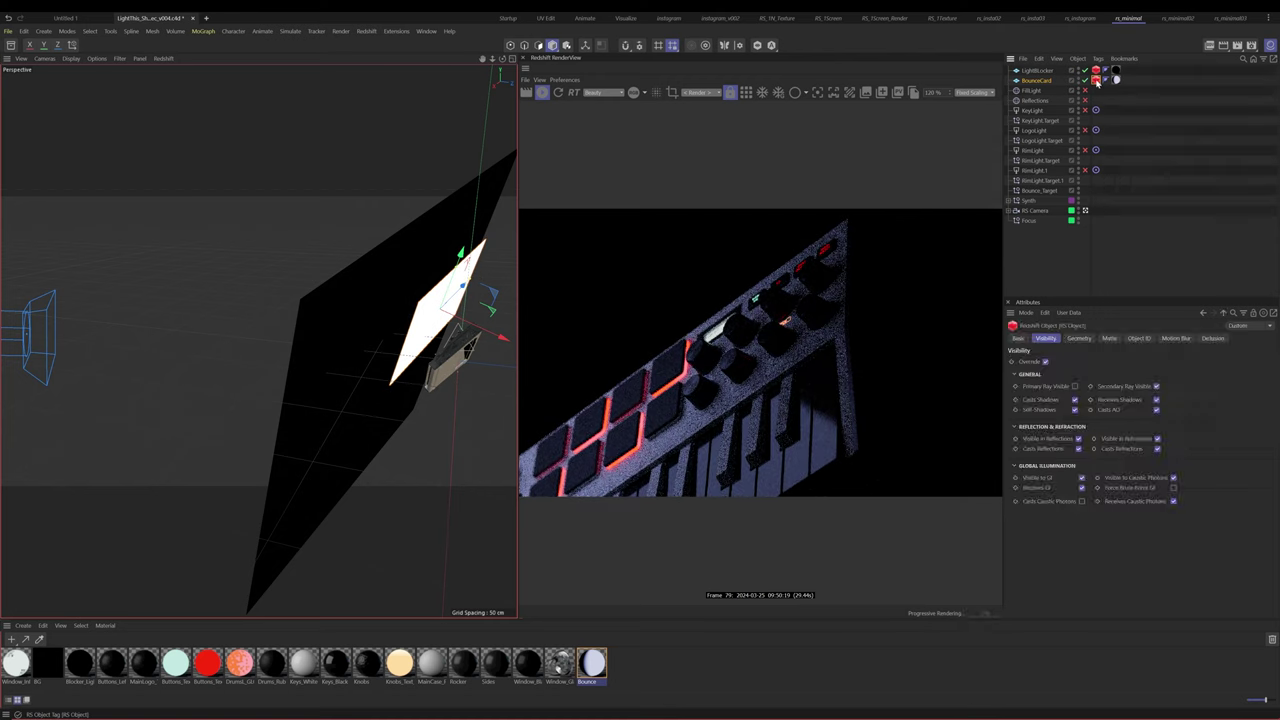
pyautogui.click(1081, 478)
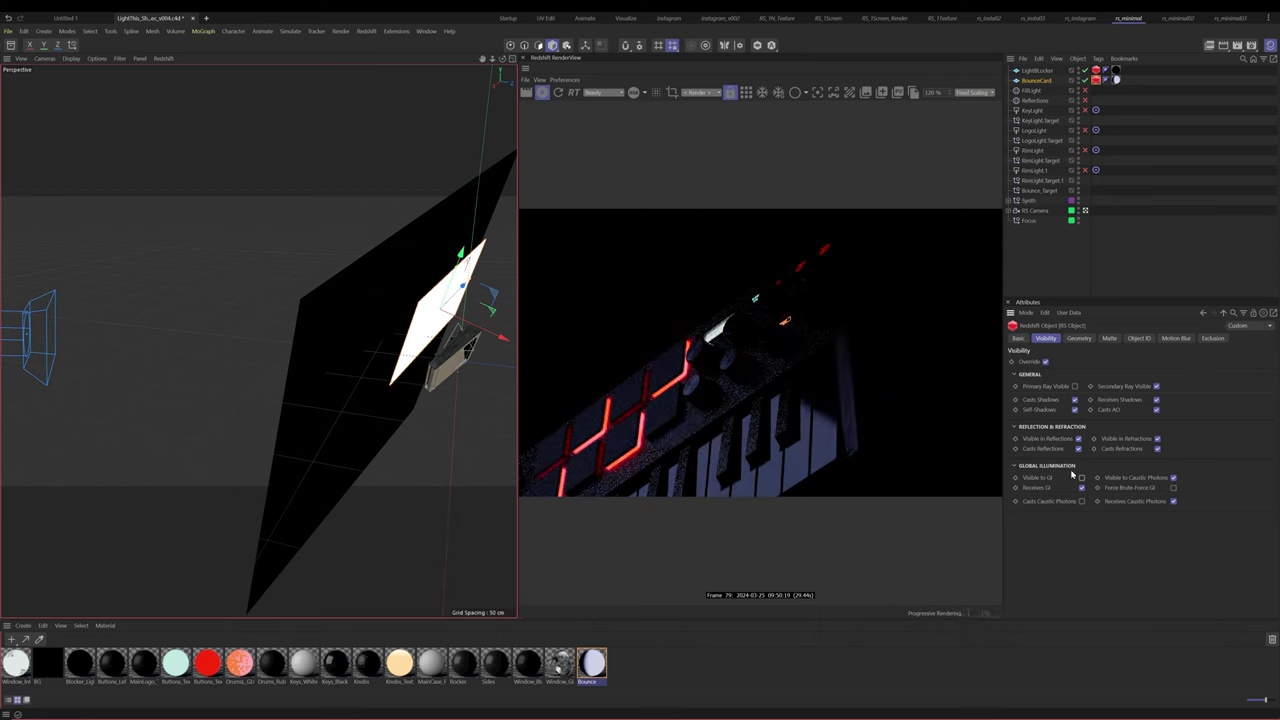
pyautogui.click(1084, 81)
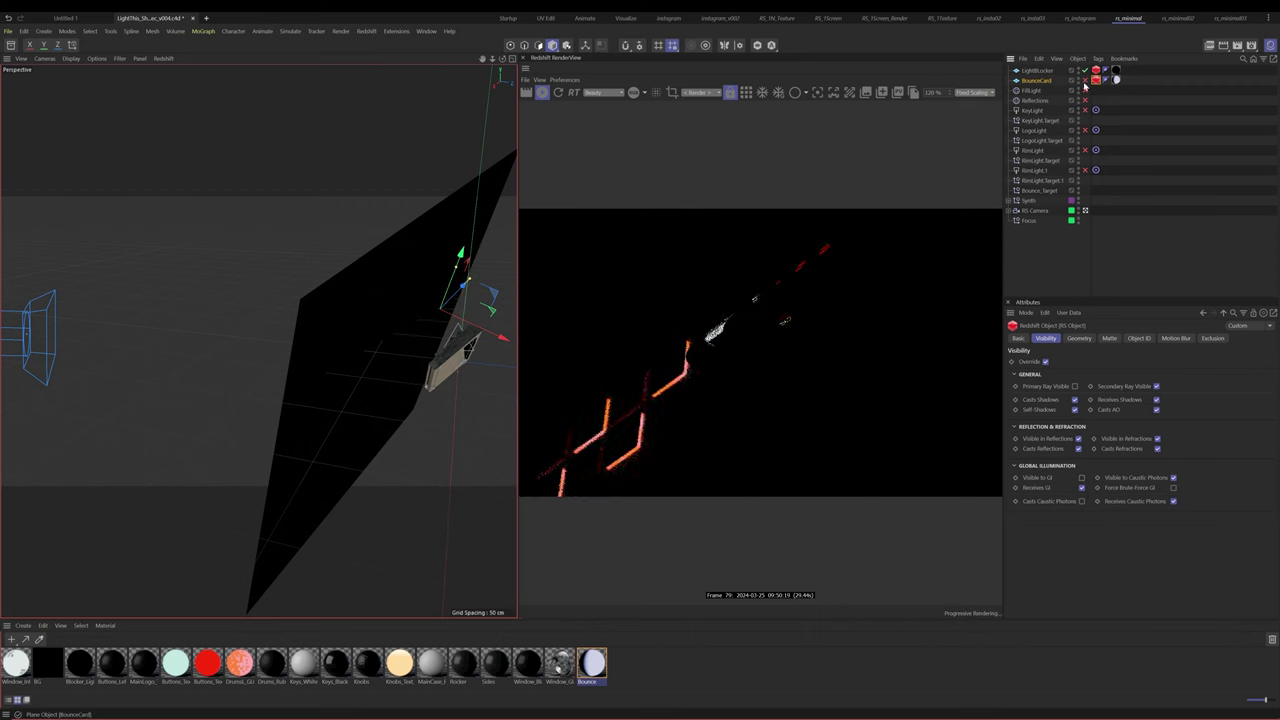
pyautogui.click(1084, 81)
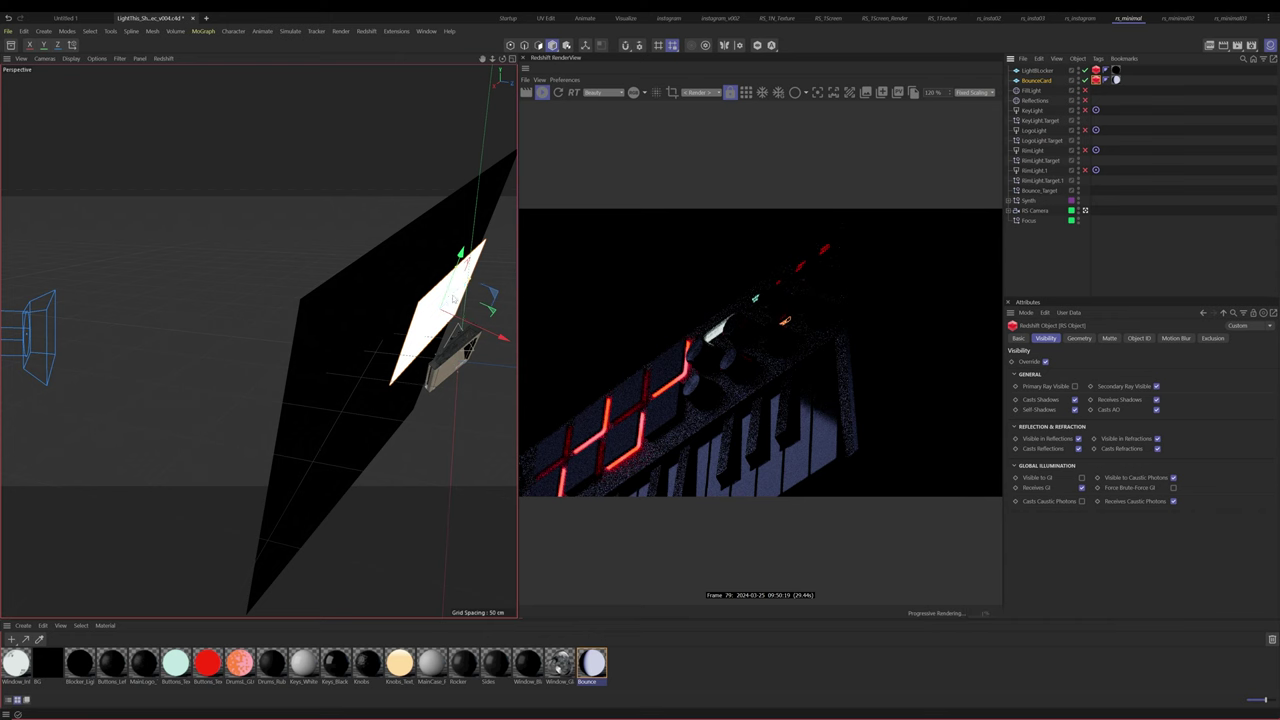
# Undo a trial move of BounceCard, reposition it above the synth to reflect in the knobs, and save the scene
pyautogui.moveTo(453, 299); pyautogui.dragTo(396, 323)
pyautogui.hotkey('ctrl', 'z')
pyautogui.keyDown('alt'); pyautogui.moveTo(390, 302); pyautogui.dragTo(335, 296); pyautogui.keyUp('alt')
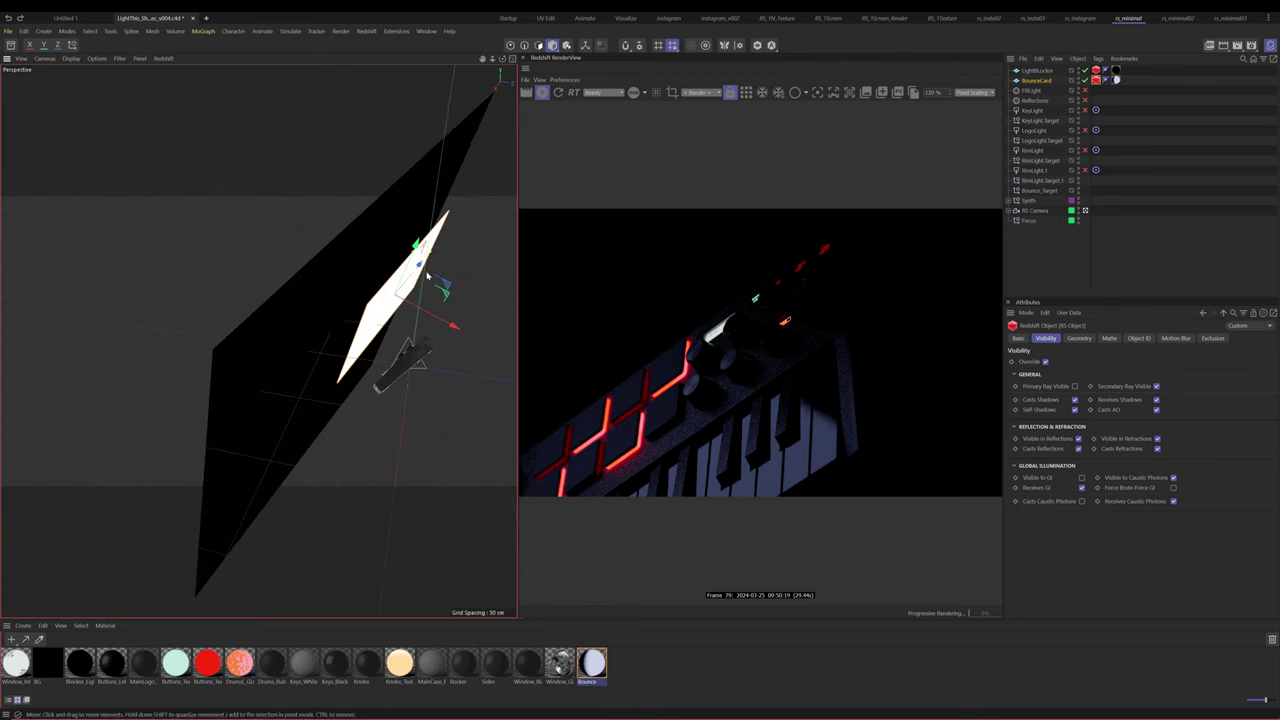
pyautogui.moveTo(423, 270)
pyautogui.mouseDown()
pyautogui.moveTo(393, 306)
pyautogui.moveTo(433, 259)
pyautogui.mouseUp()
pyautogui.hotkey('ctrl', 's')
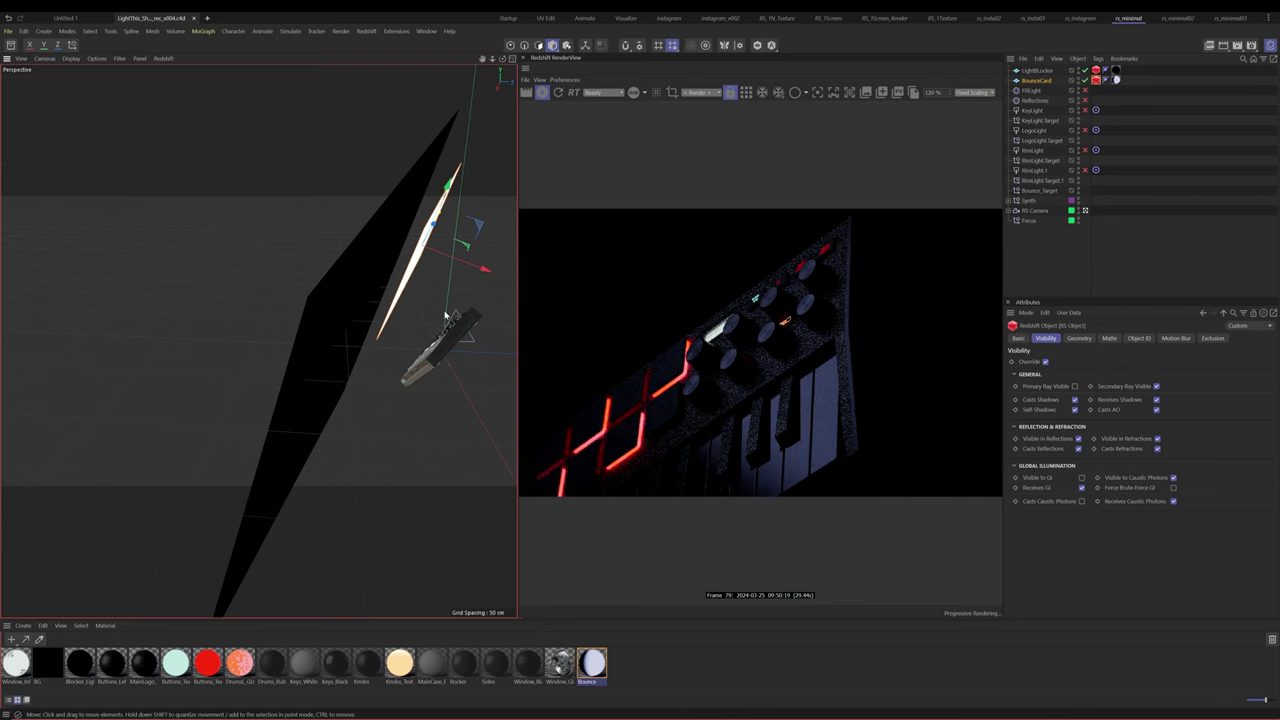
# Compare the bounce card's reflections with the finished render in the Picture Viewer, and close the viewer
pyautogui.keyDown('alt'); pyautogui.moveTo(446, 314); pyautogui.dragTo(368, 331); pyautogui.keyUp('alt')
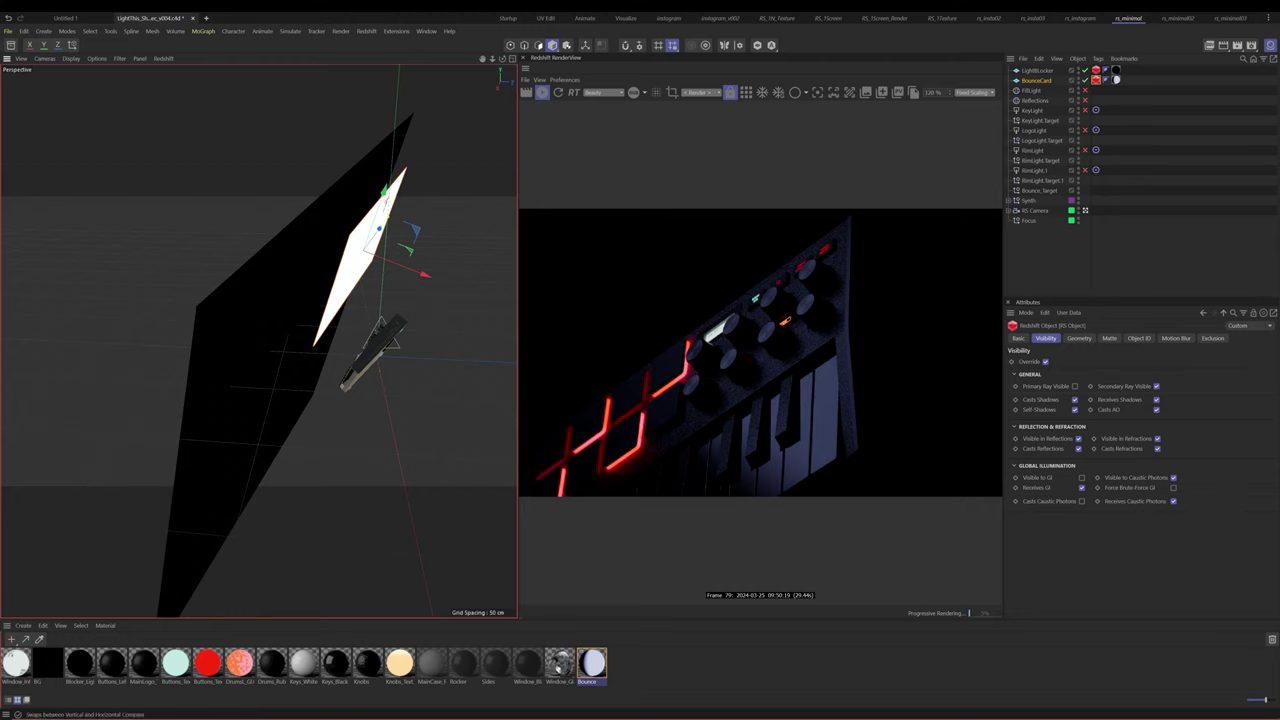
pyautogui.moveTo(440, 719); pyautogui.dragTo(120, 84)
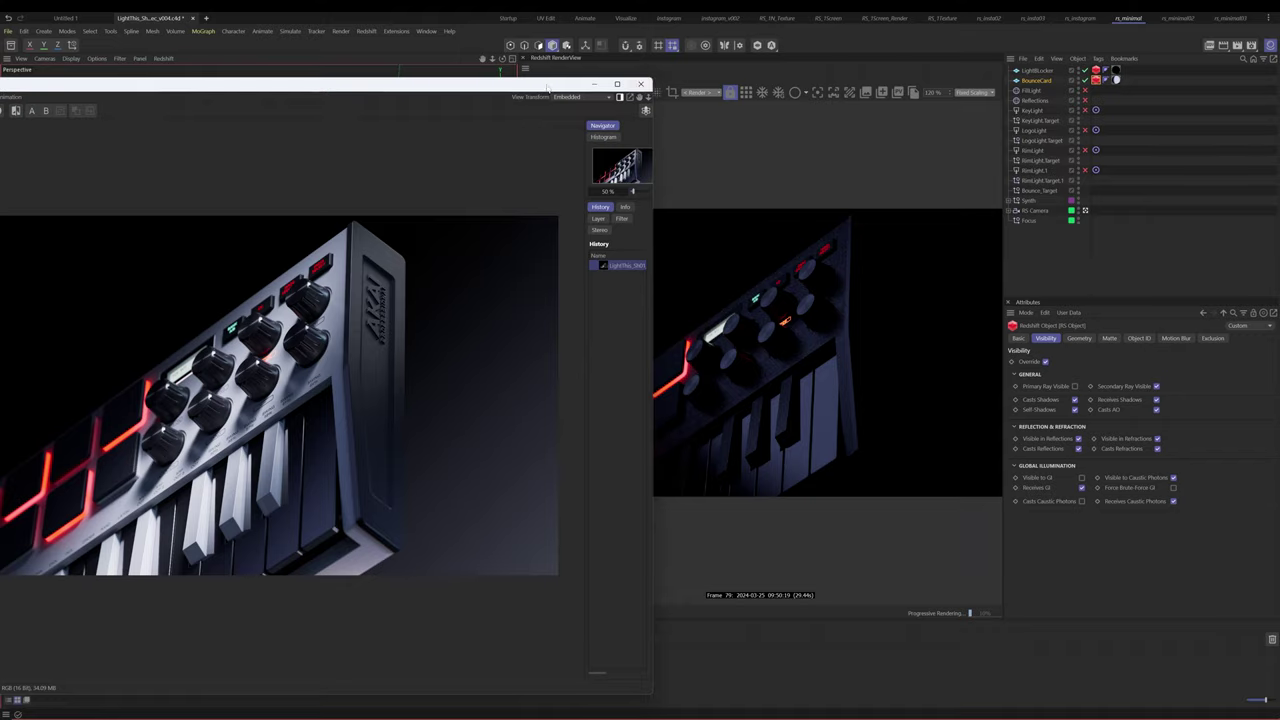
pyautogui.click(641, 83)
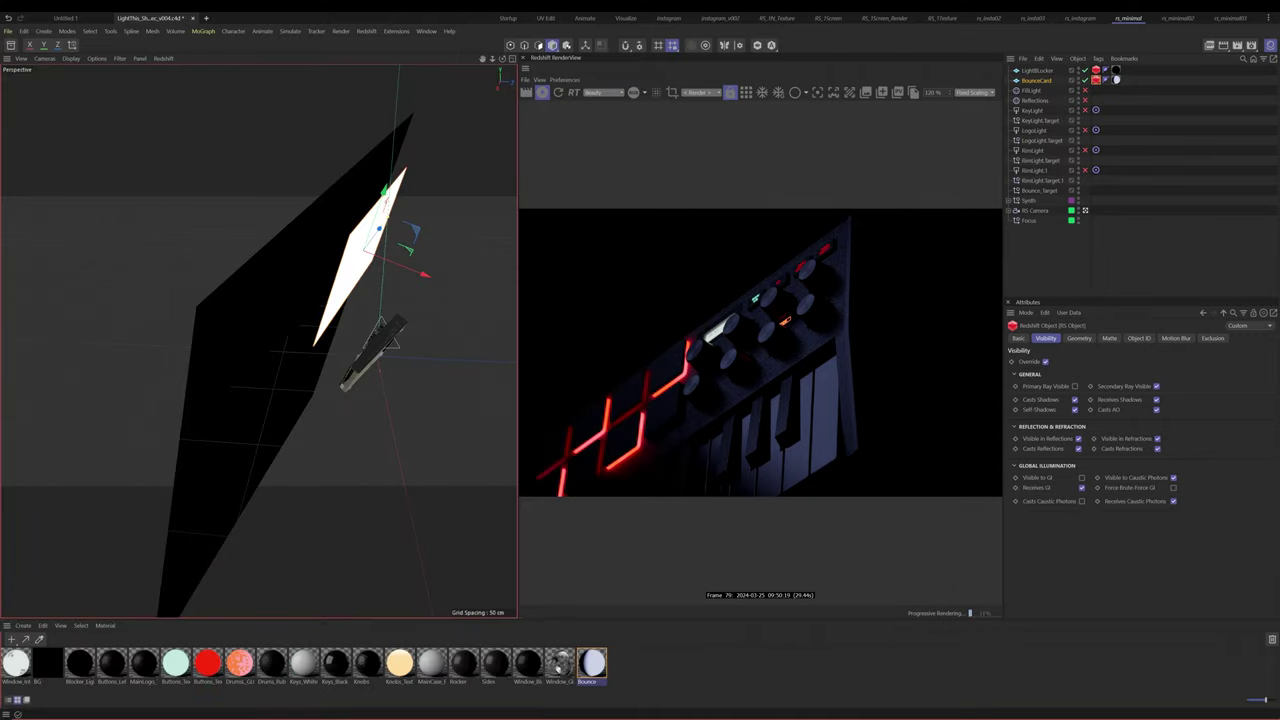
# Turn FillLight, Reflections, KeyLight, LogoLight, RimLight and RimLight.1 back on
pyautogui.click(1085, 90)
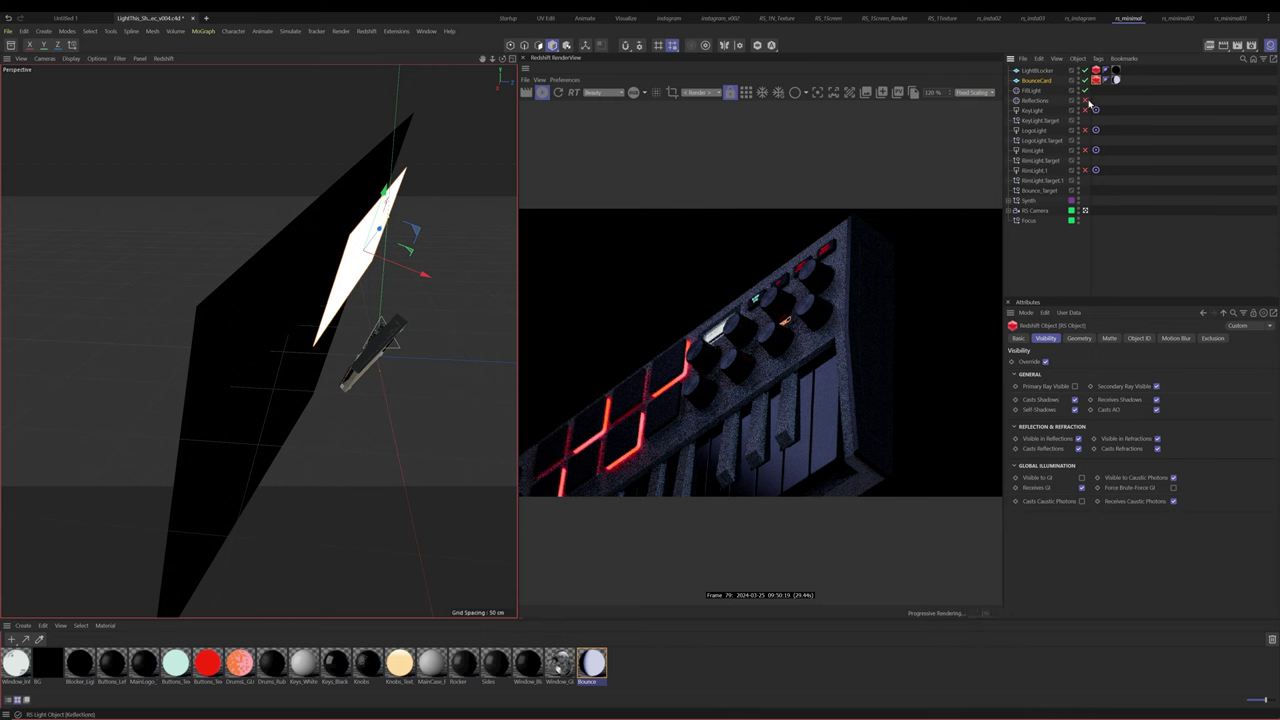
pyautogui.click(1085, 110)
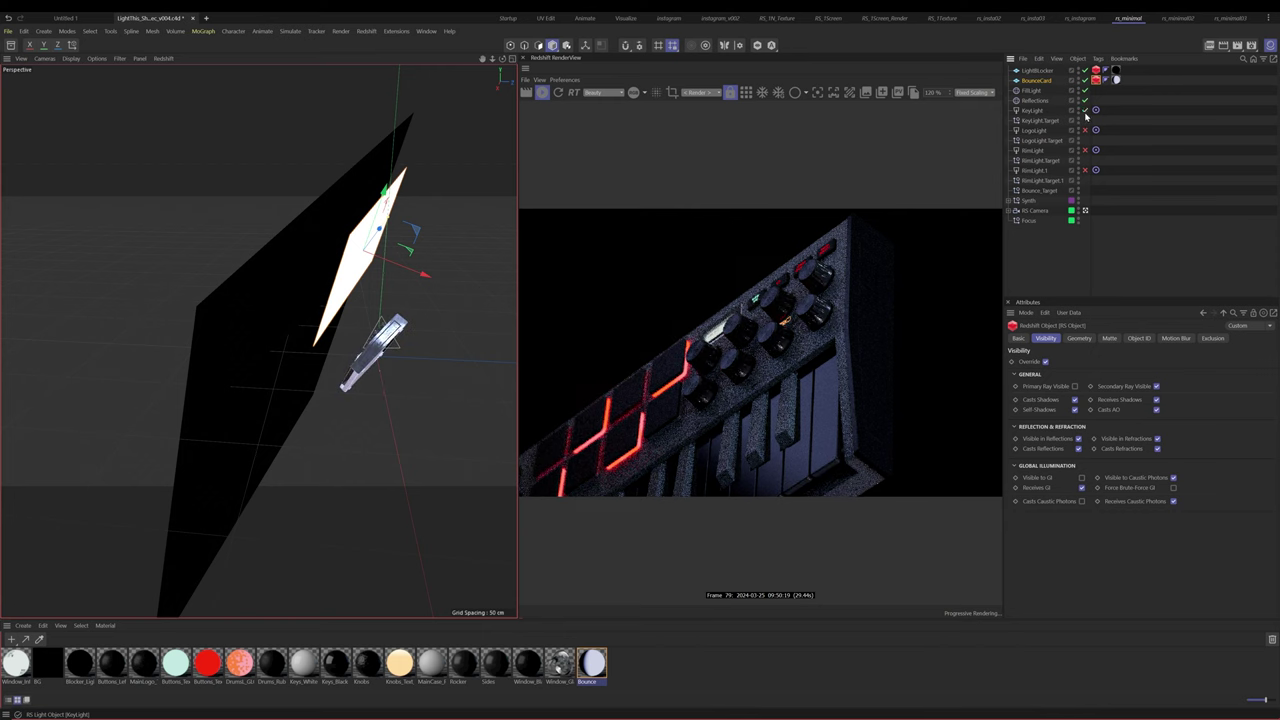
pyautogui.click(1085, 150)
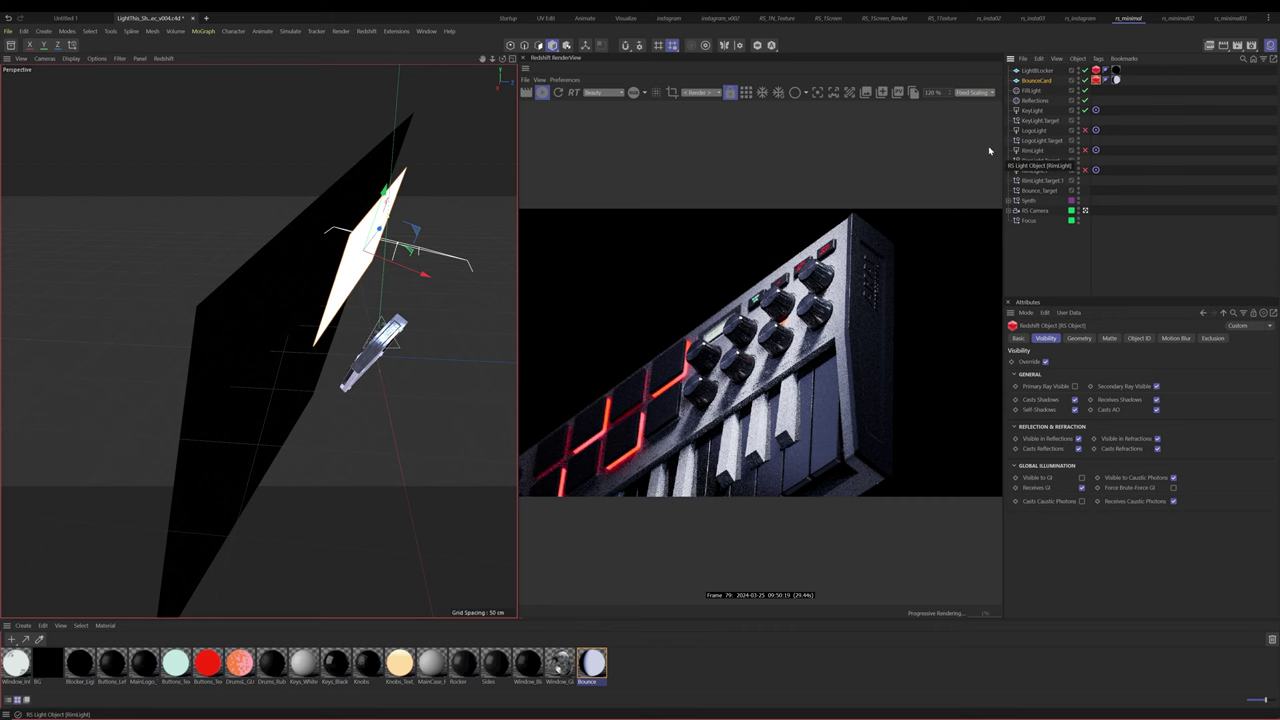
pyautogui.click(1085, 130)
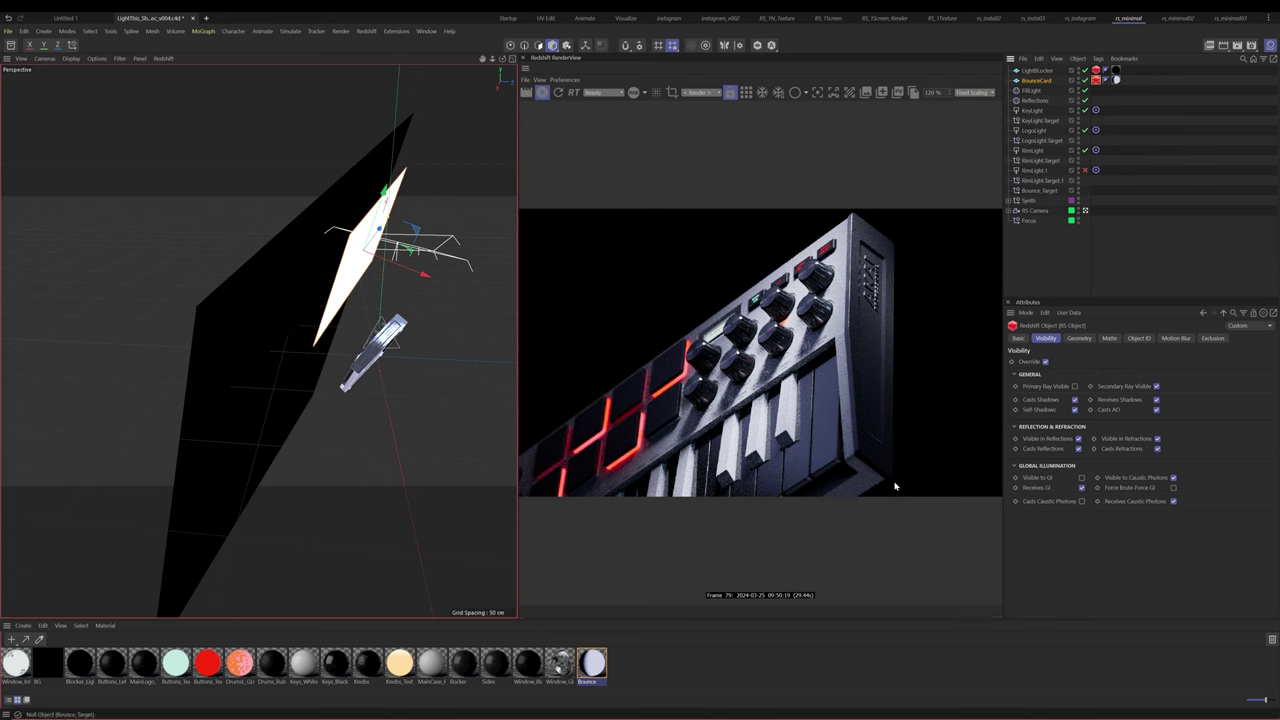
pyautogui.hotkey('ctrl', 'z')
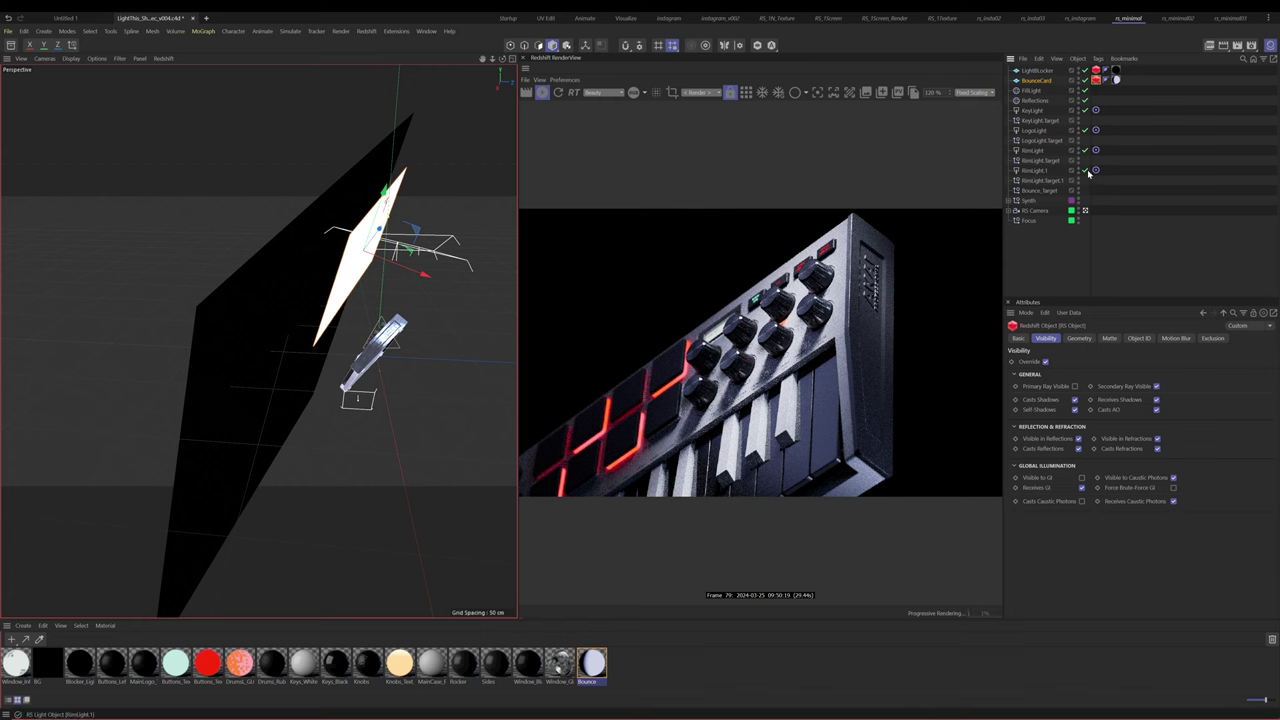
pyautogui.click(1086, 171)
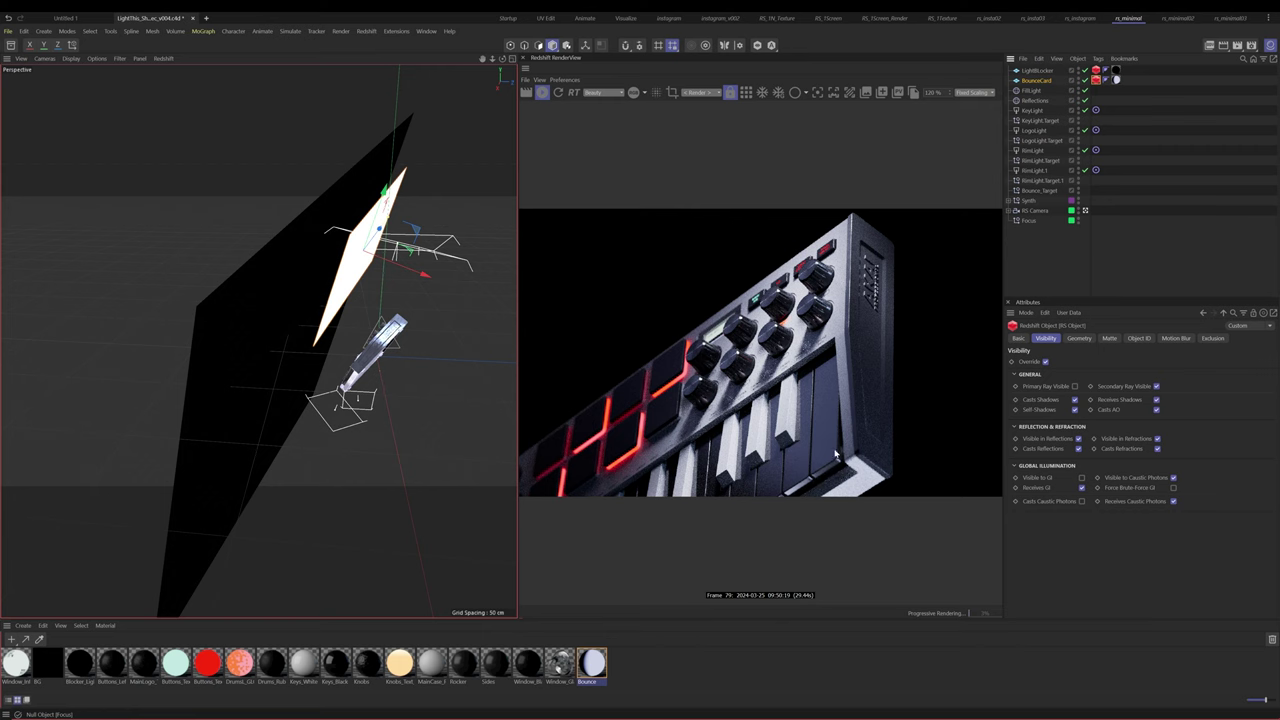
# Resize the finished render's Picture Viewer, compare it with the fully lit live render, and close it
pyautogui.moveTo(1279, 124); pyautogui.dragTo(268, 69)
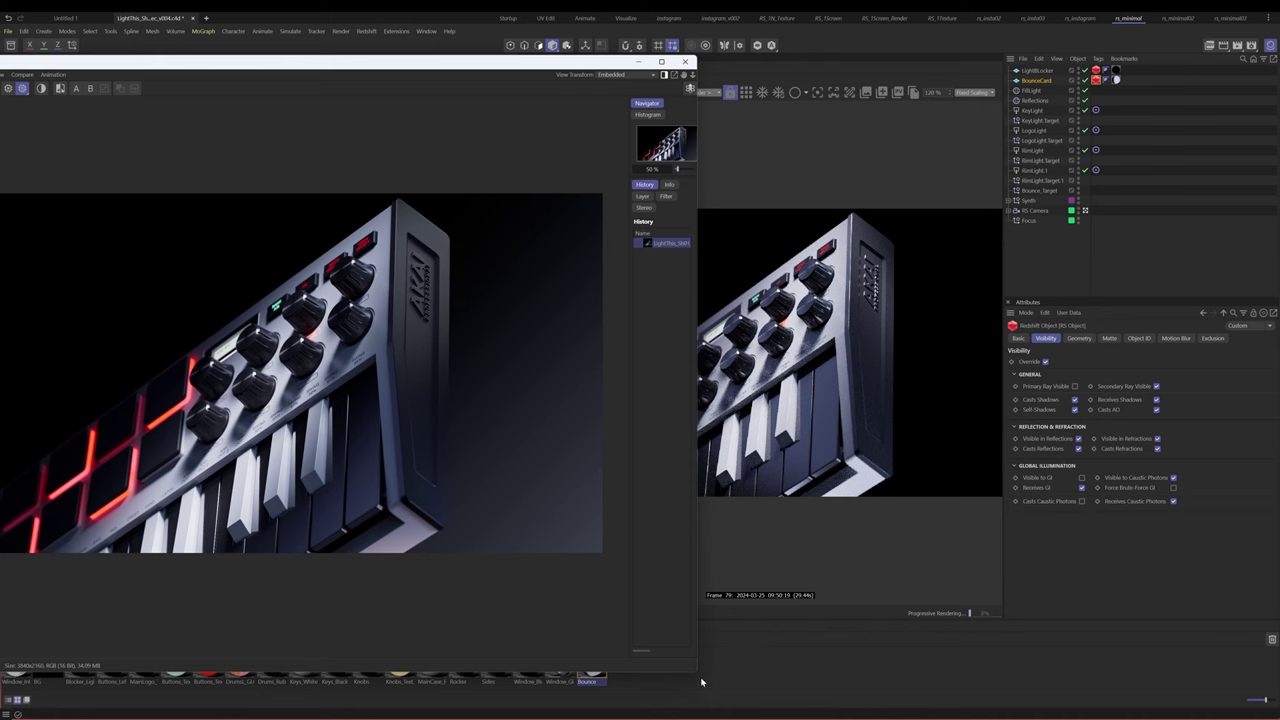
pyautogui.moveTo(697, 672); pyautogui.dragTo(517, 628)
pyautogui.moveTo(270, 70); pyautogui.dragTo(377, 73)
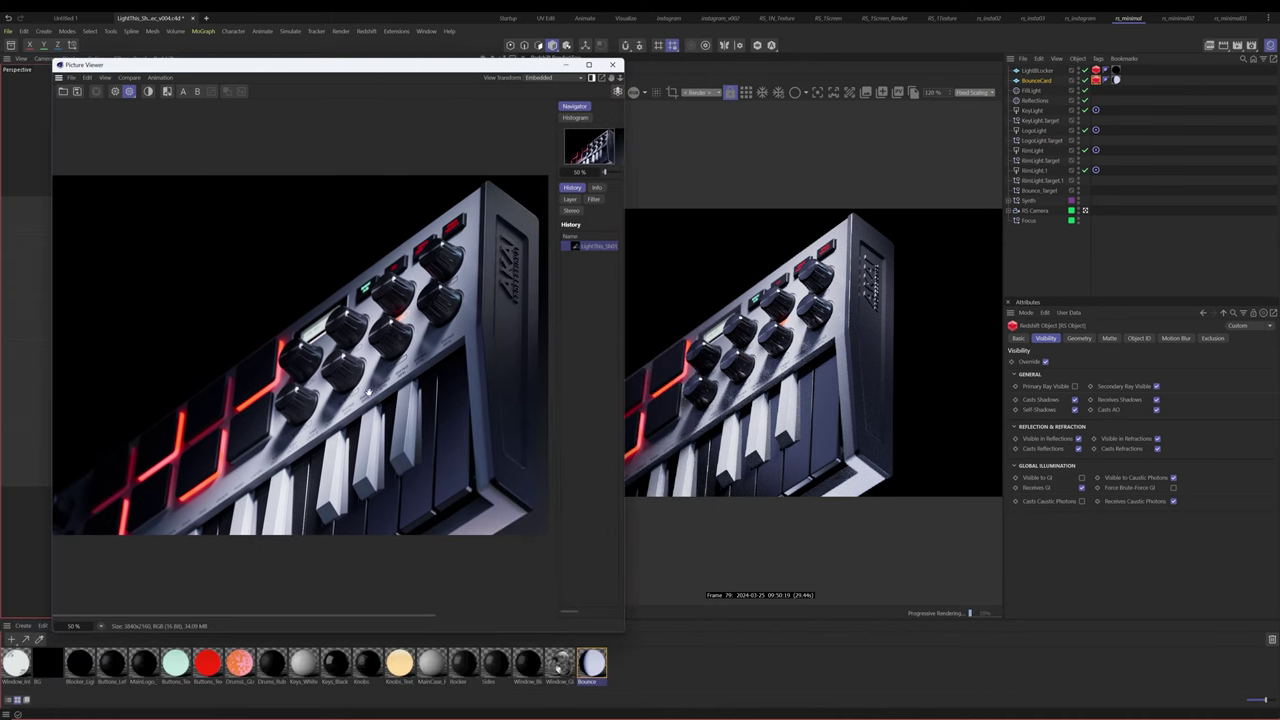
pyautogui.moveTo(286, 70); pyautogui.dragTo(967, 118)
pyautogui.click(1232, 115)
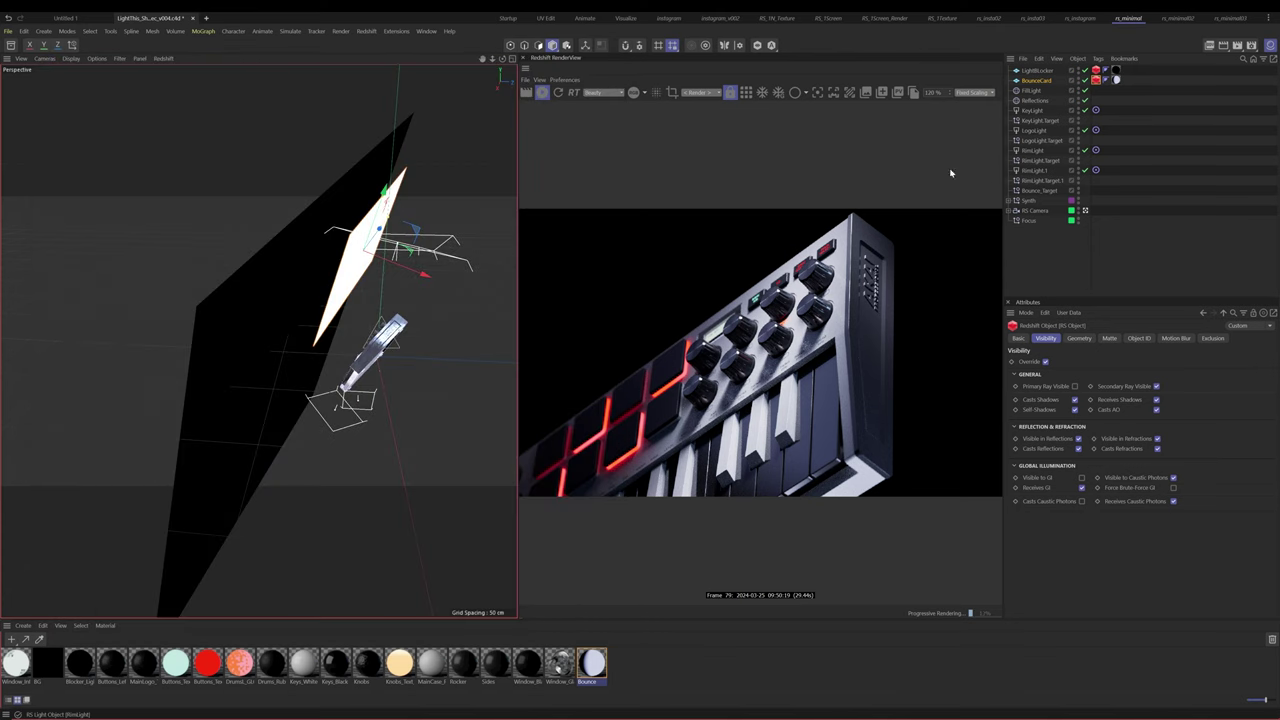
# Enable the background plane under RS Camera, inspect the diagonal gradient ramp in its BG material's node graph, and close the Node Editor
pyautogui.click(1008, 211)
pyautogui.click(1040, 221)
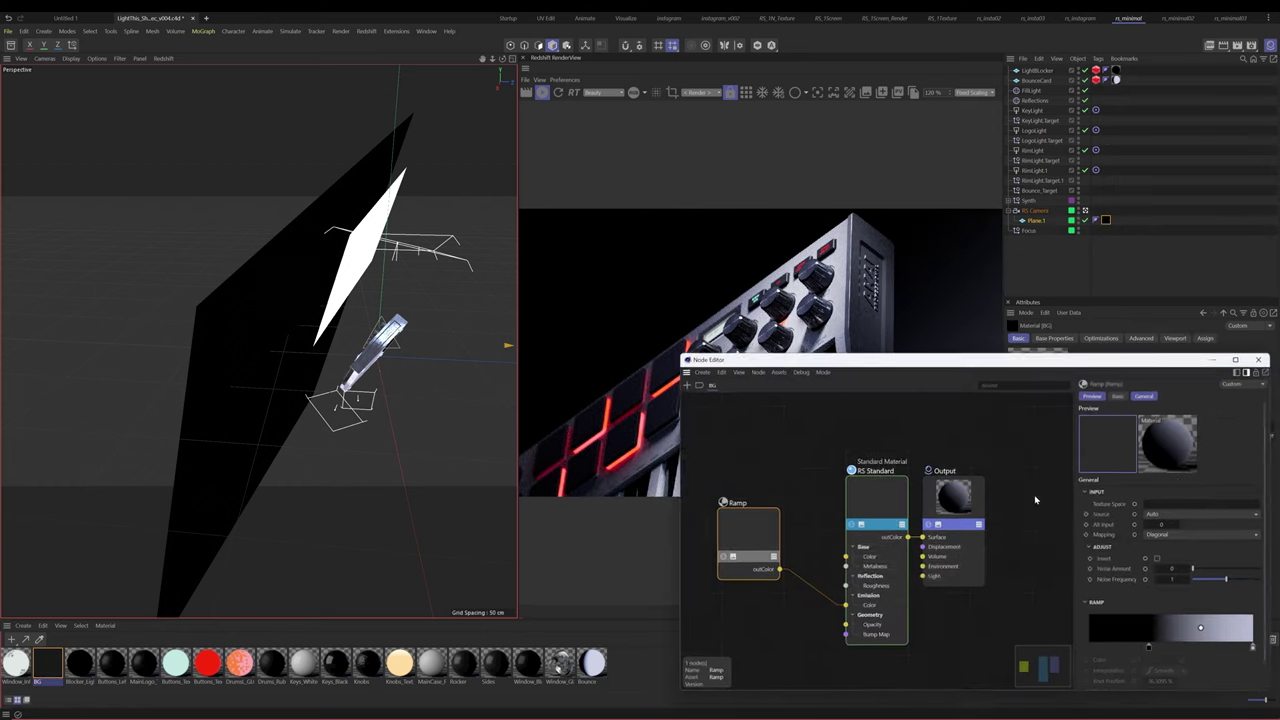
pyautogui.moveTo(927, 357); pyautogui.dragTo(233, 183)
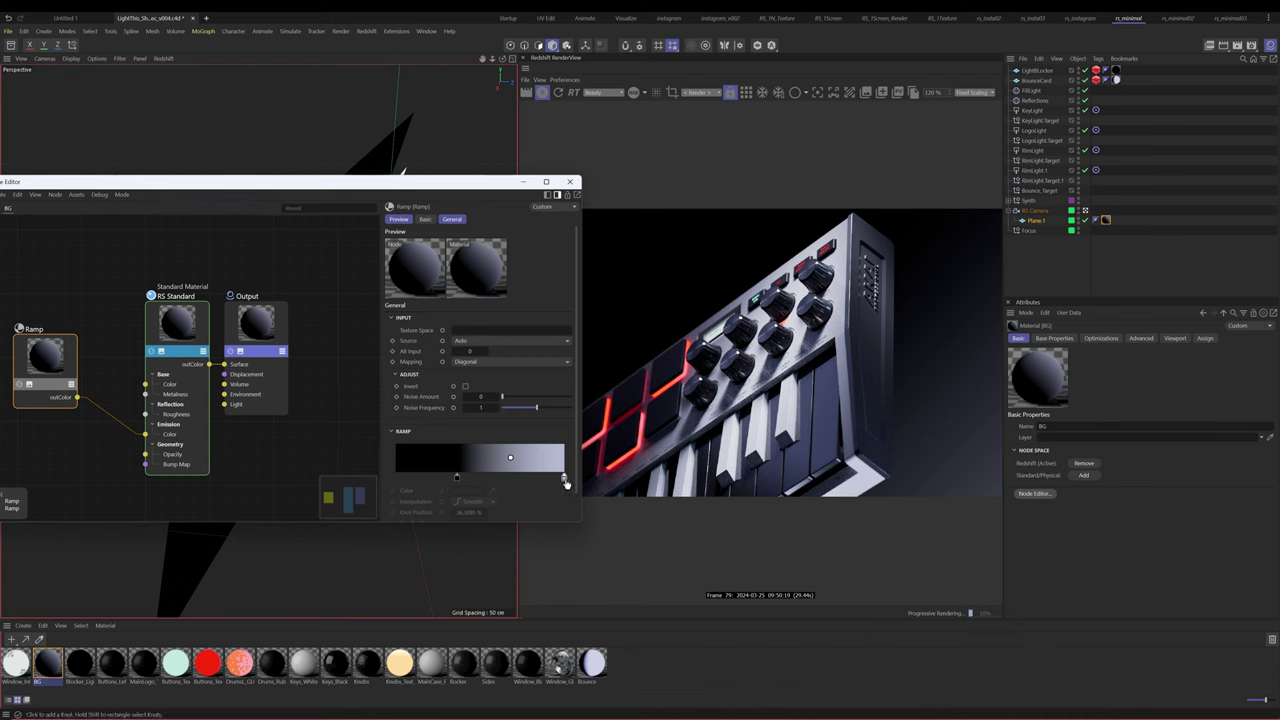
pyautogui.click(569, 182)
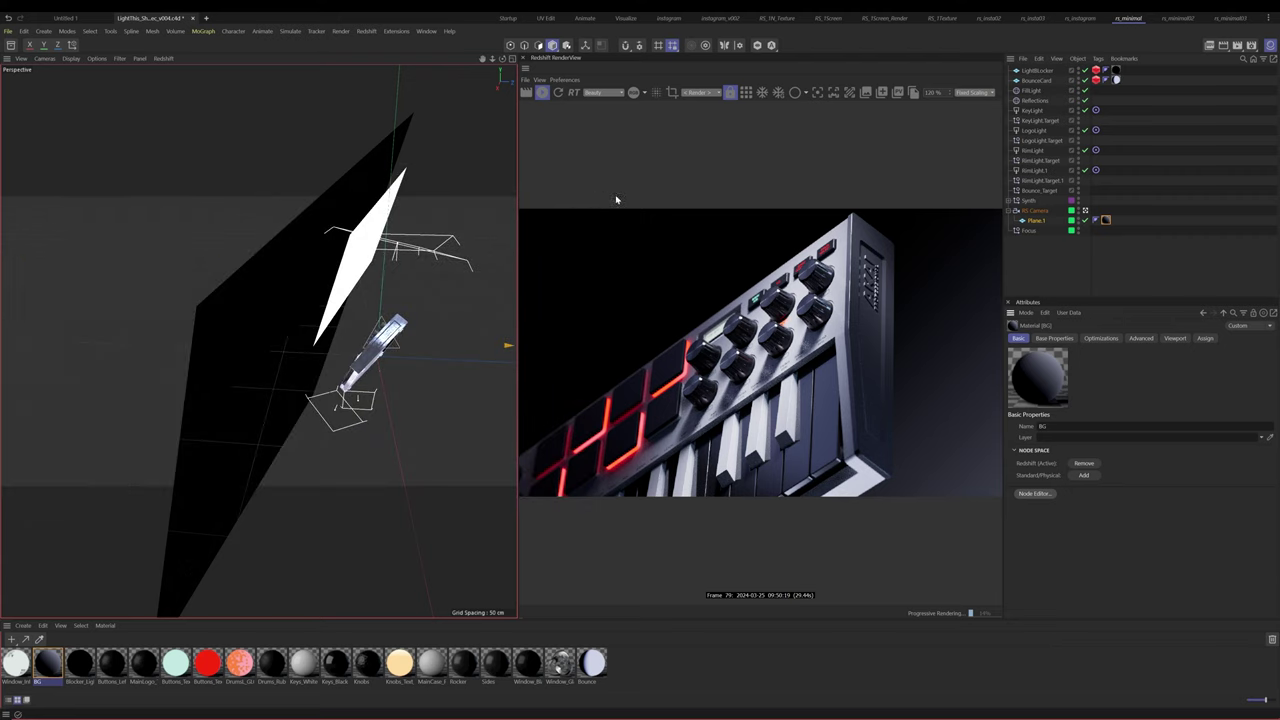
# Compare the finished render's background gradient and synth lighting with the live render, placing the Picture Viewer beside the RenderView
pyautogui.moveTo(1279, 125); pyautogui.dragTo(352, 107)
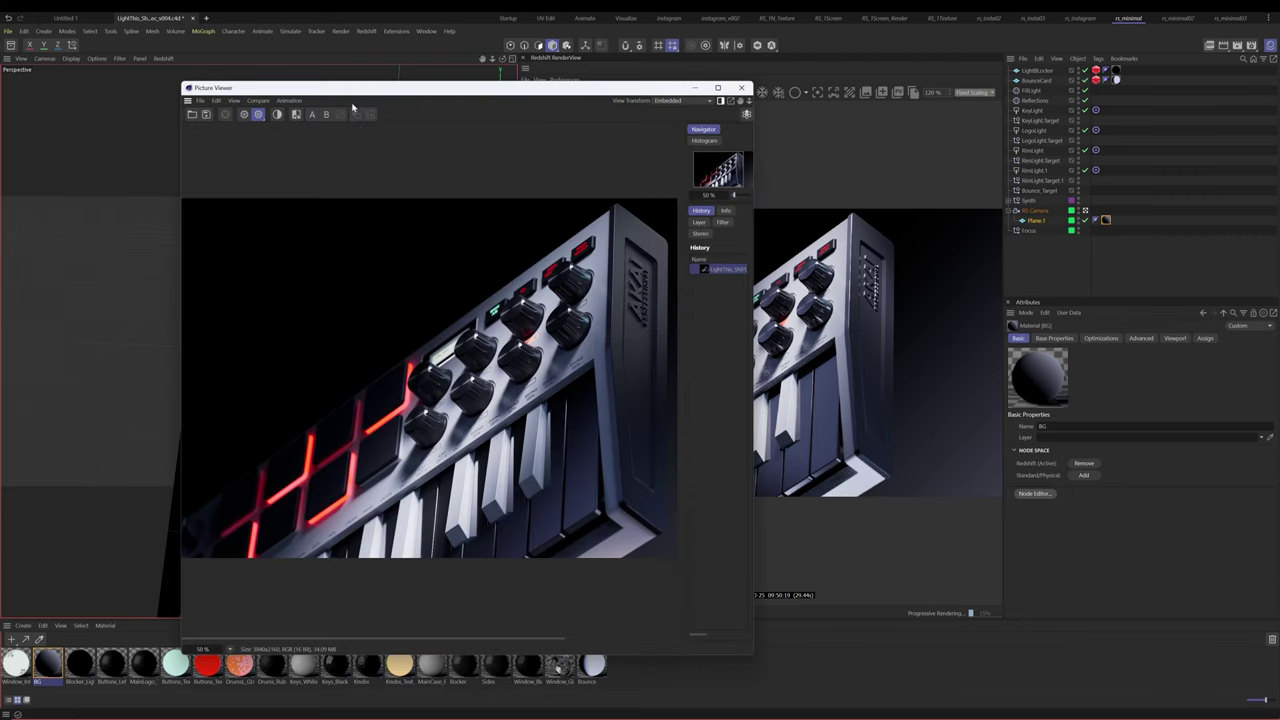
pyautogui.moveTo(414, 411); pyautogui.dragTo(326, 384)
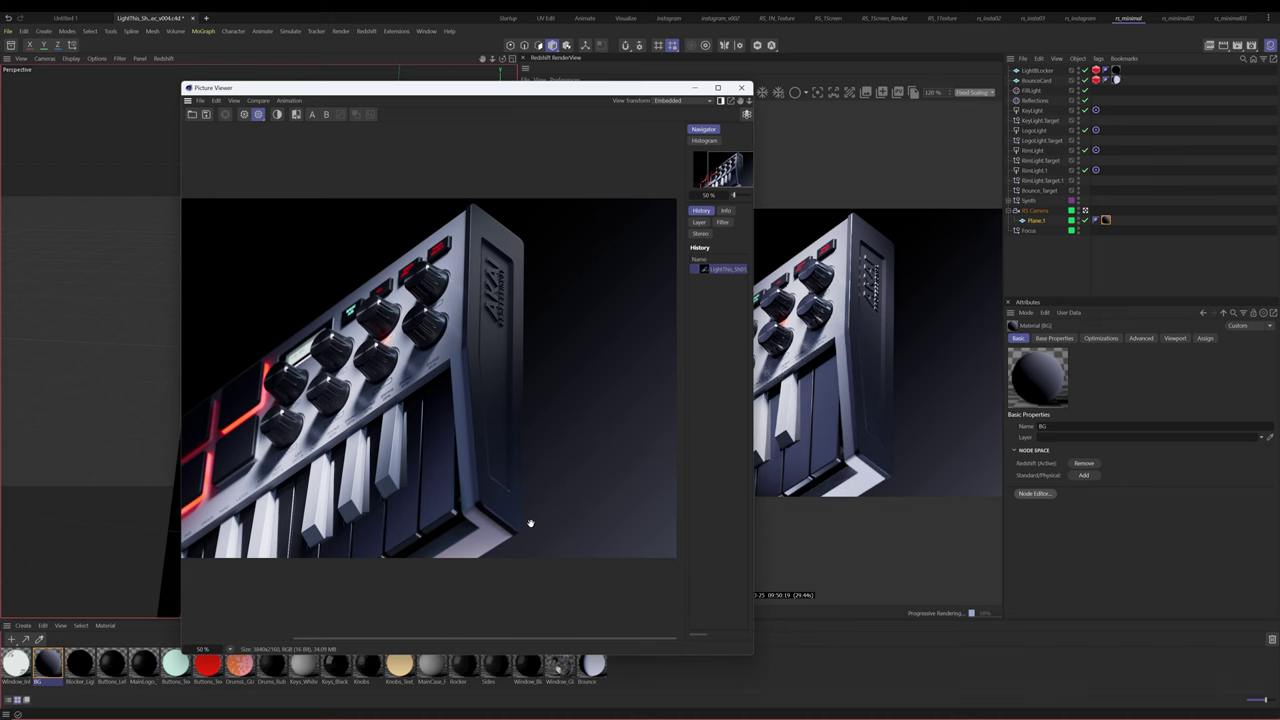
pyautogui.moveTo(495, 90); pyautogui.dragTo(659, 92)
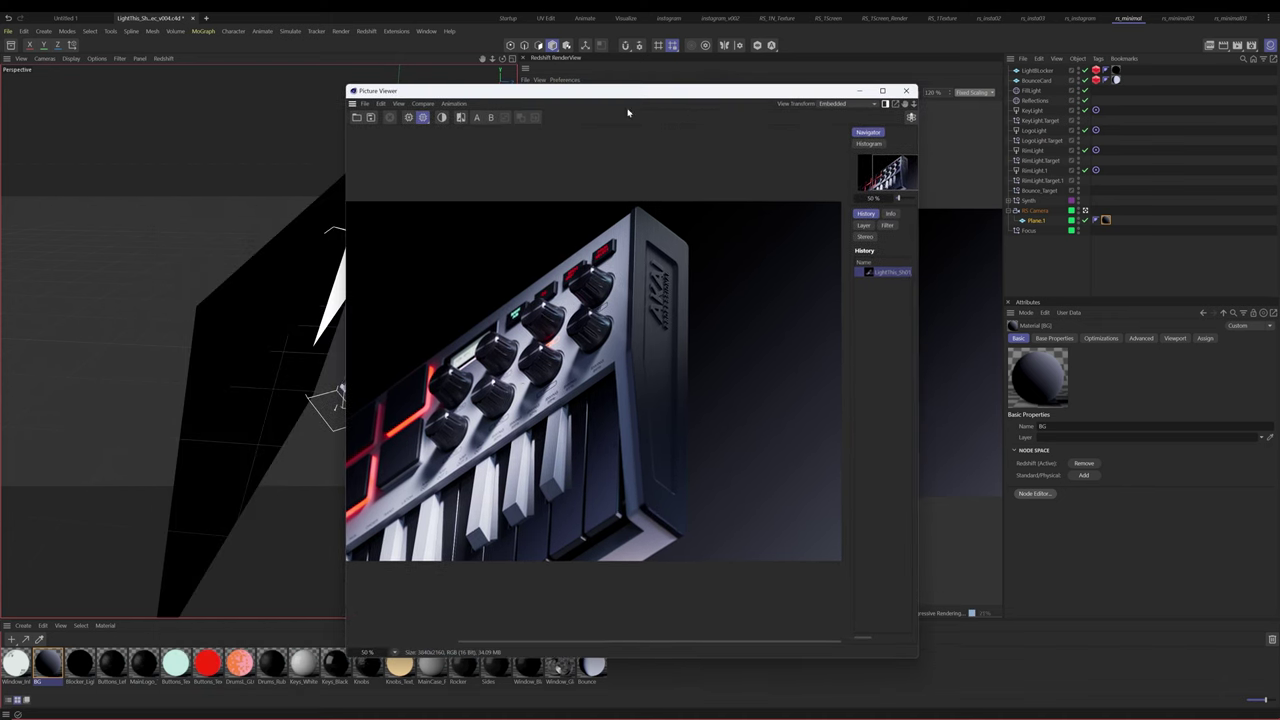
pyautogui.moveTo(527, 387); pyautogui.dragTo(692, 372)
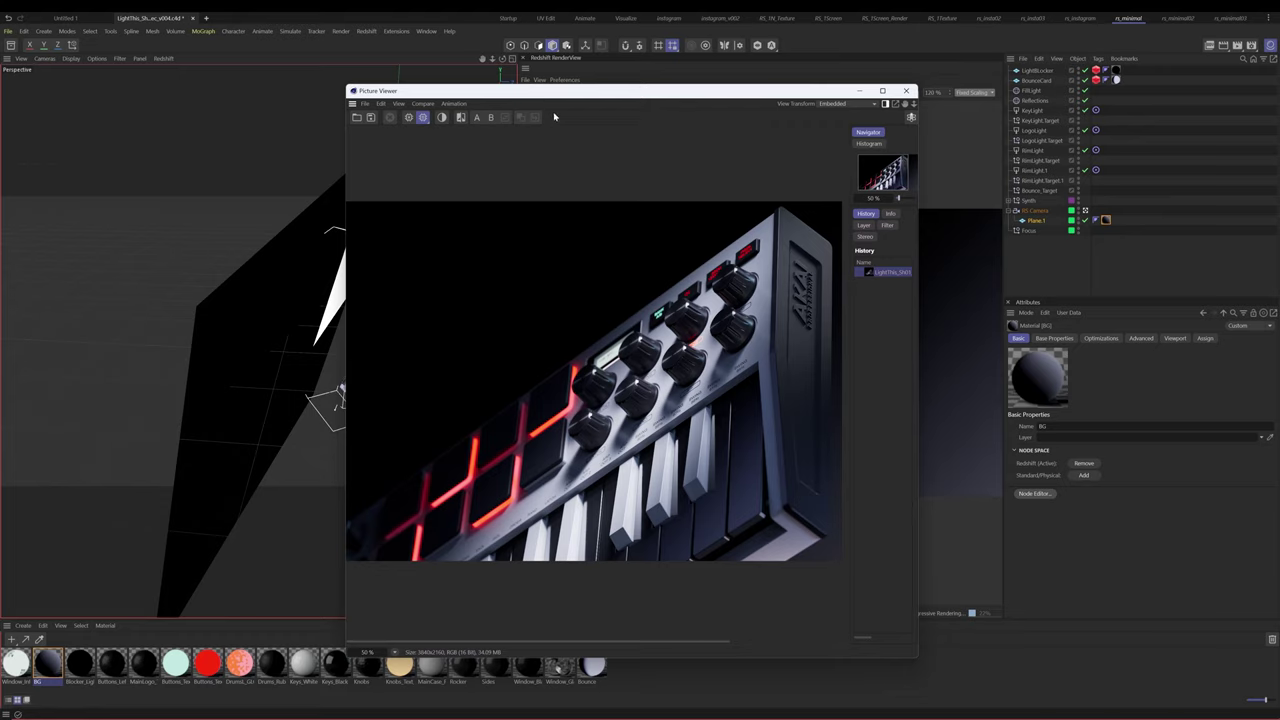
pyautogui.moveTo(537, 106); pyautogui.dragTo(1031, 83)
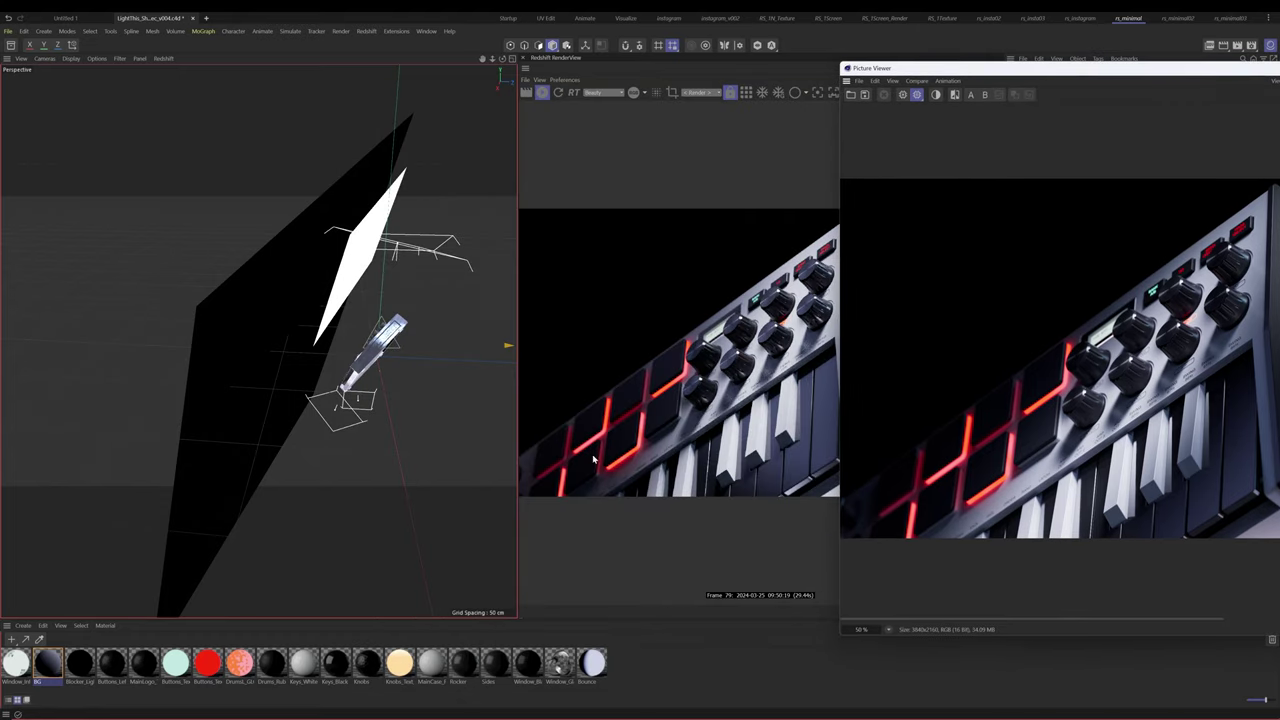